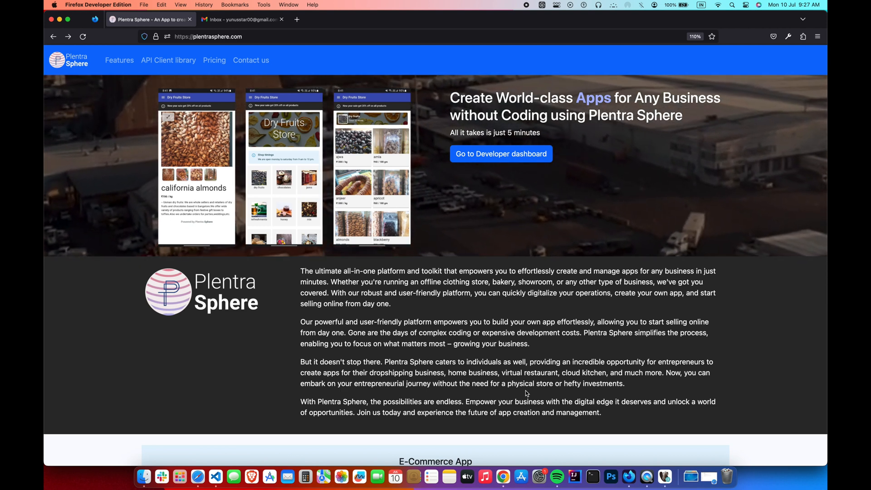
- Zoom the developer page to 133% and open the new-account registration form
left_click(547, 154)
key("super+plus")
key("super+plus")
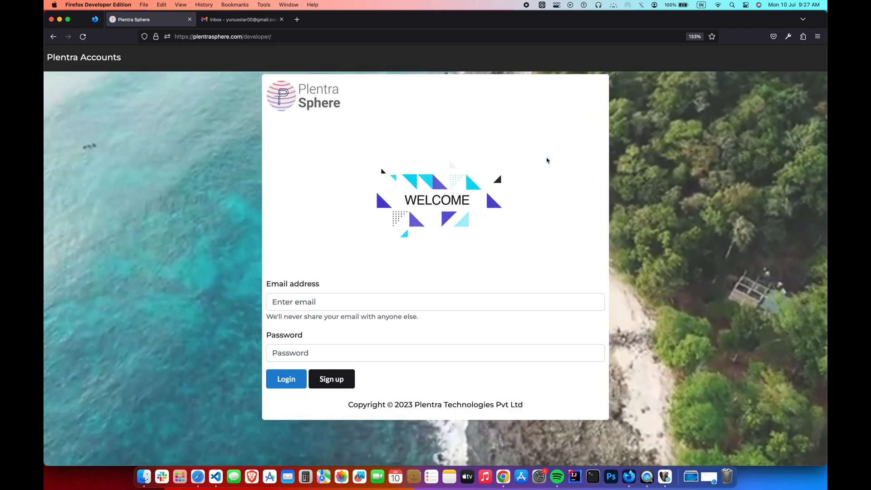
left_click(347, 381)
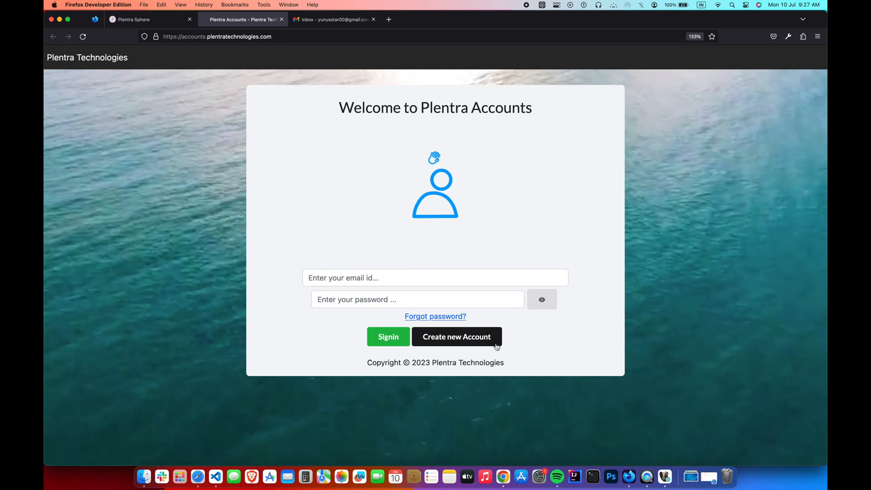
left_click(481, 337)
- Register the account 'Auspifox store' with an email address and password, accept the terms and submit
left_click(393, 147)
type("Auspifox store")
left_click(381, 195)
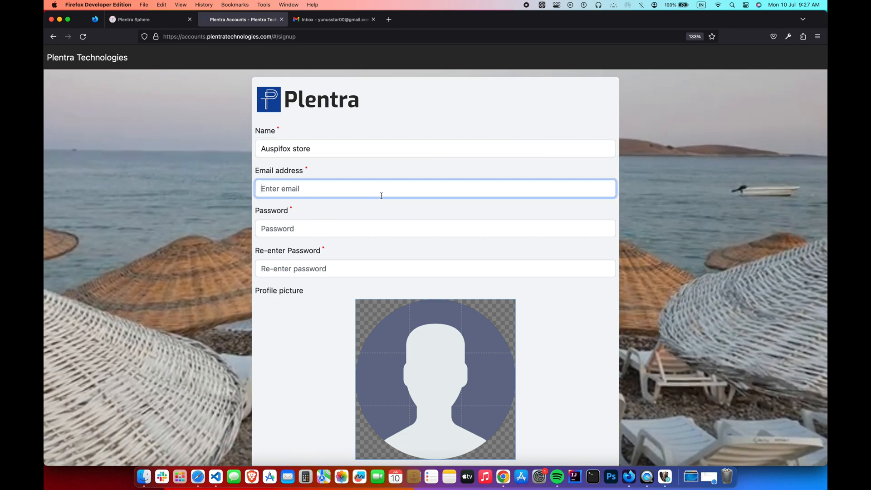
key("Tab")
type("*********")
key("Tab")
type("****")
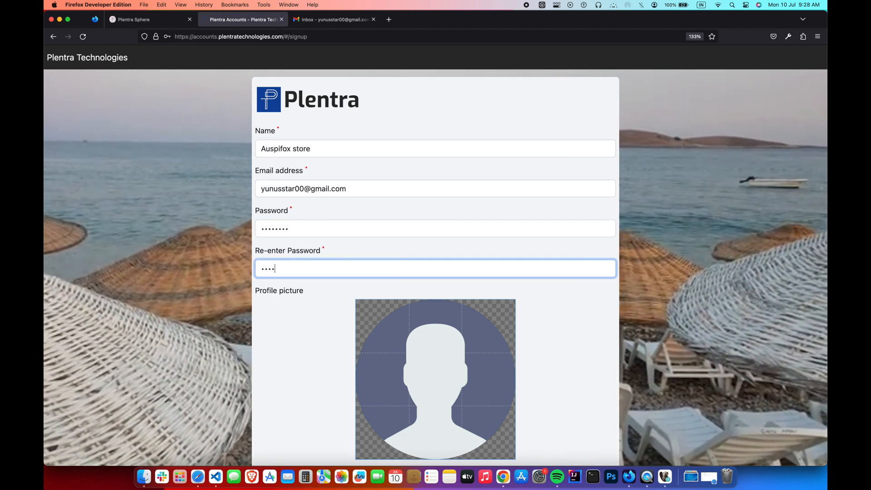
type("*****")
scroll(279, 384, "down", 3)
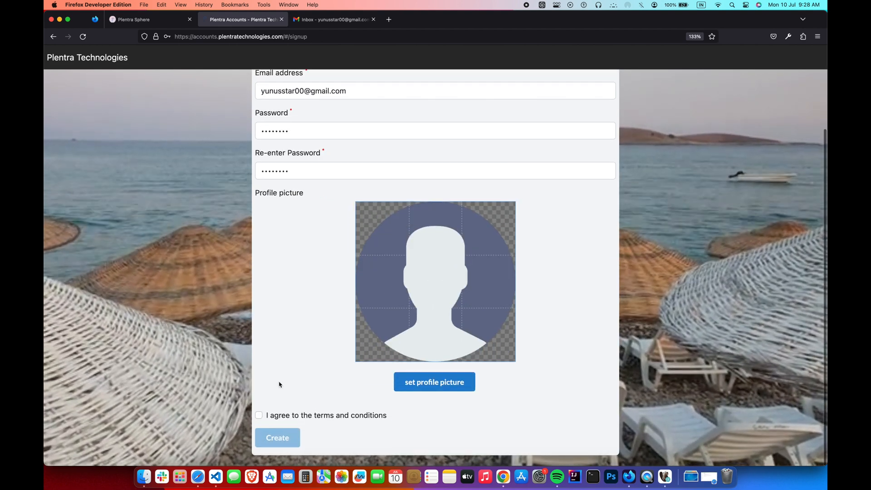
left_click(259, 414)
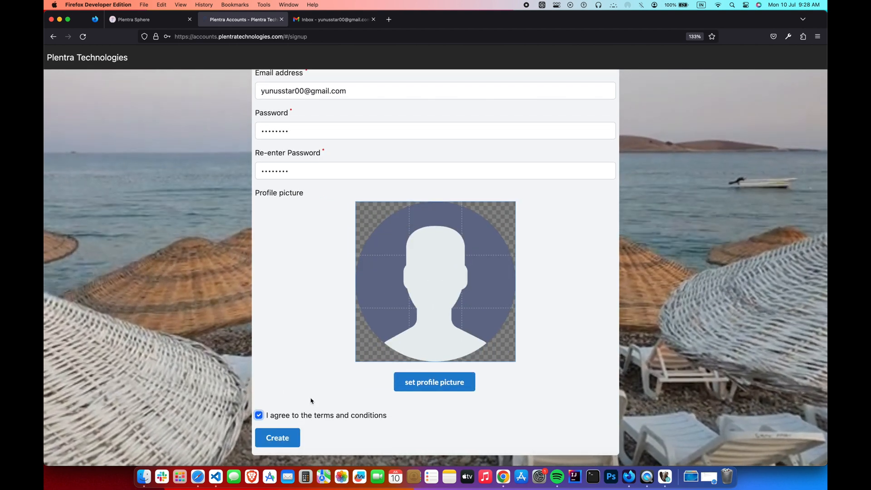
left_click(294, 447)
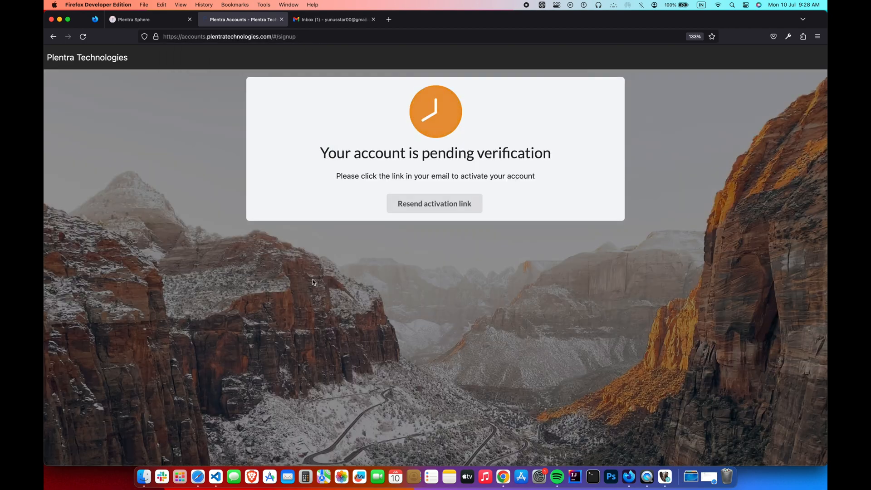
- Open the Plentra Account Verification email in Gmail and follow its Confirm Now link
left_click(321, 20)
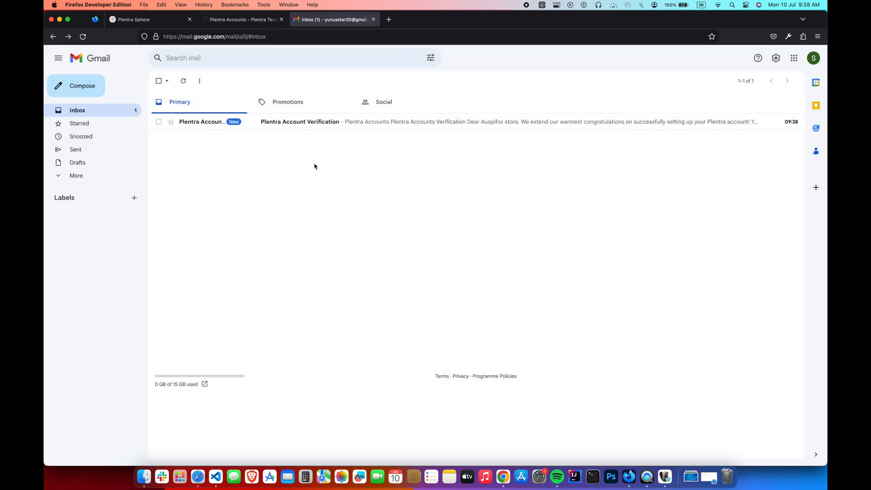
left_click(311, 121)
scroll(313, 256, "down", 2)
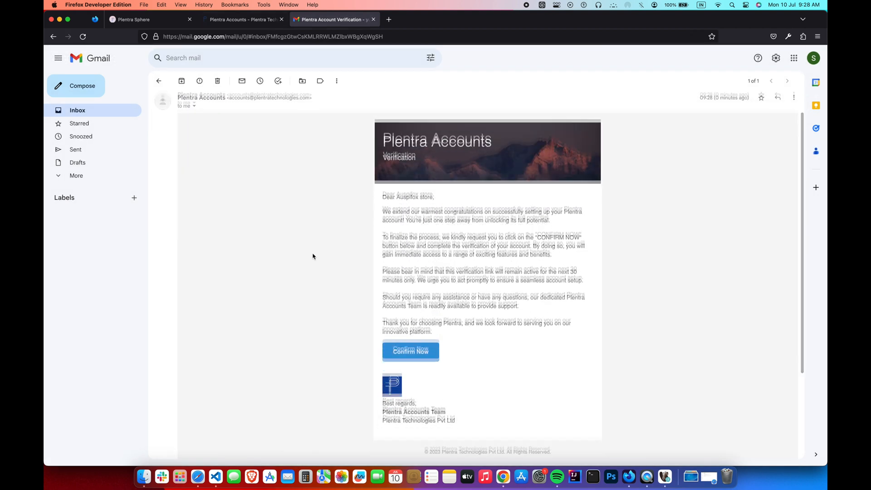
left_click(433, 351)
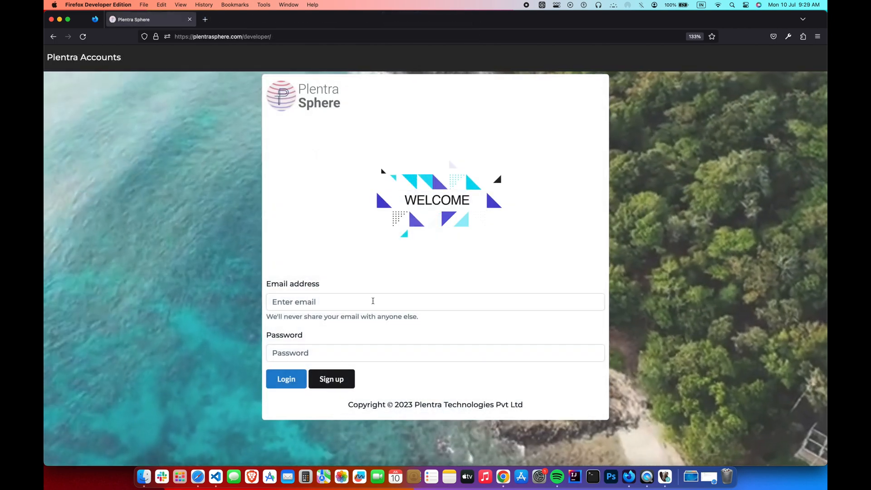
- Log in to Plentra Sphere with the account's email address and password
left_click(373, 300)
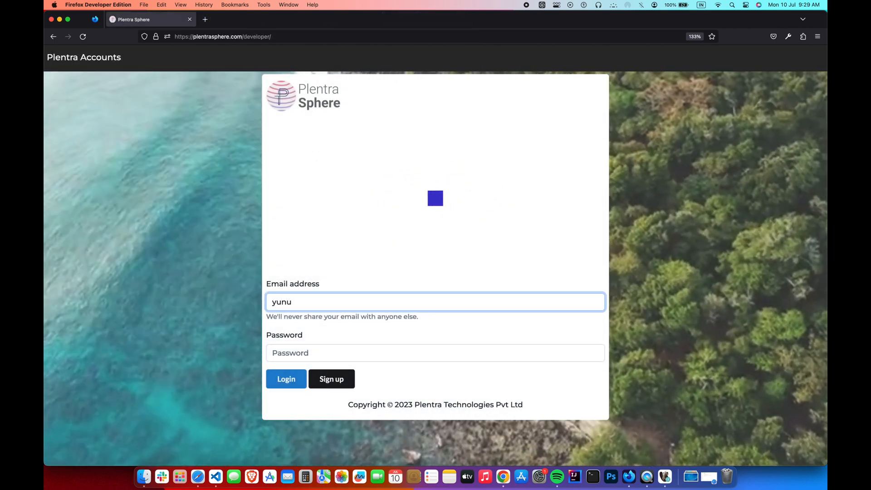
key("Tab")
type("********")
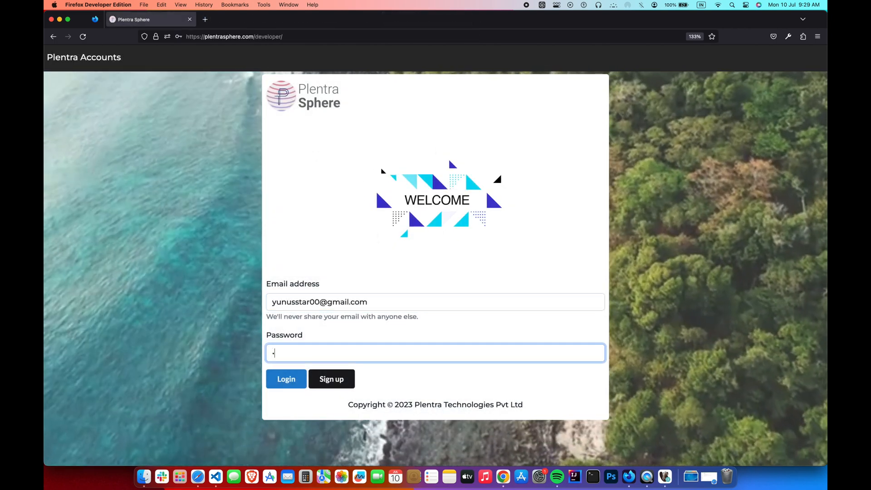
left_click(288, 379)
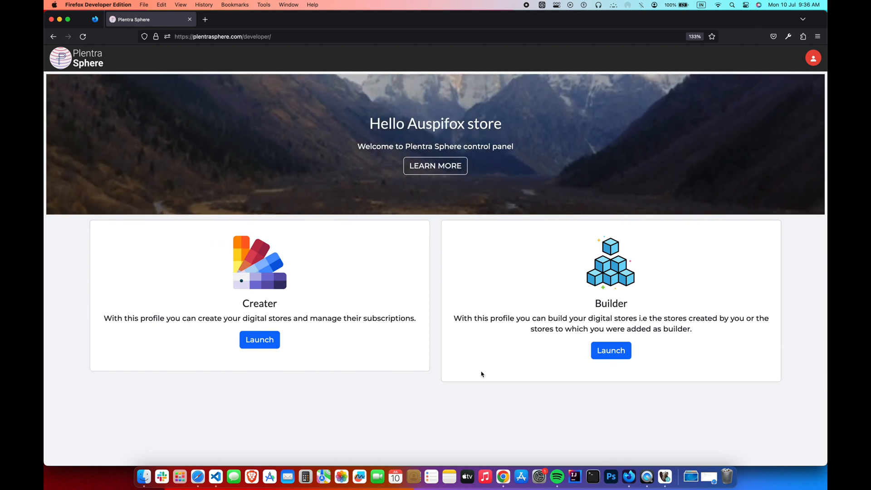
- Create the 'Auspifox store' app in Creater with the fox image as its icon
left_click(271, 348)
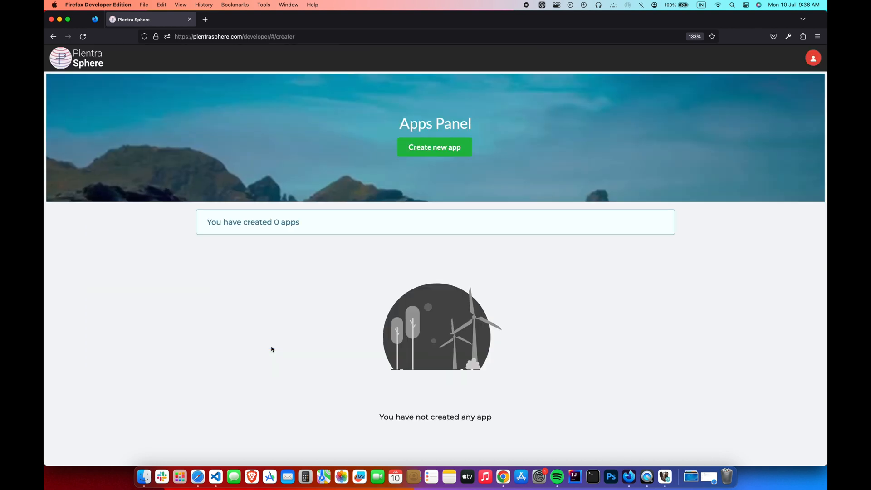
left_click(435, 147)
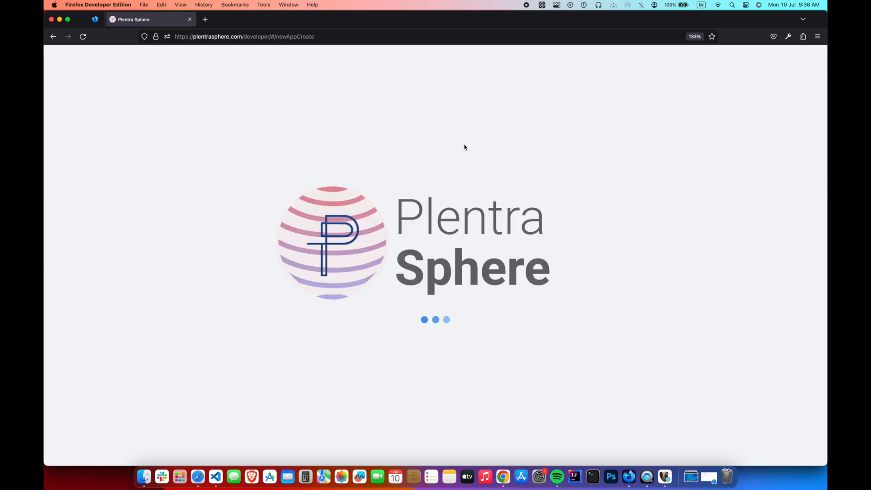
left_click(382, 306)
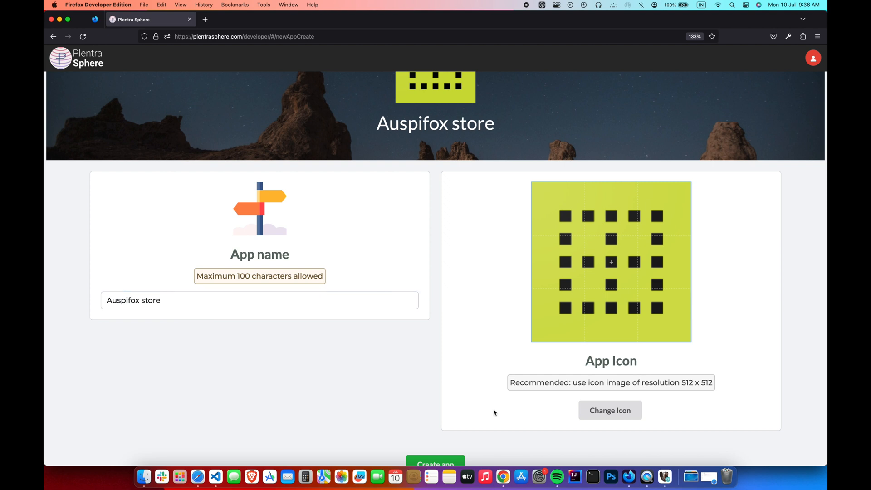
scroll(492, 411, "down", 1)
left_click(631, 408)
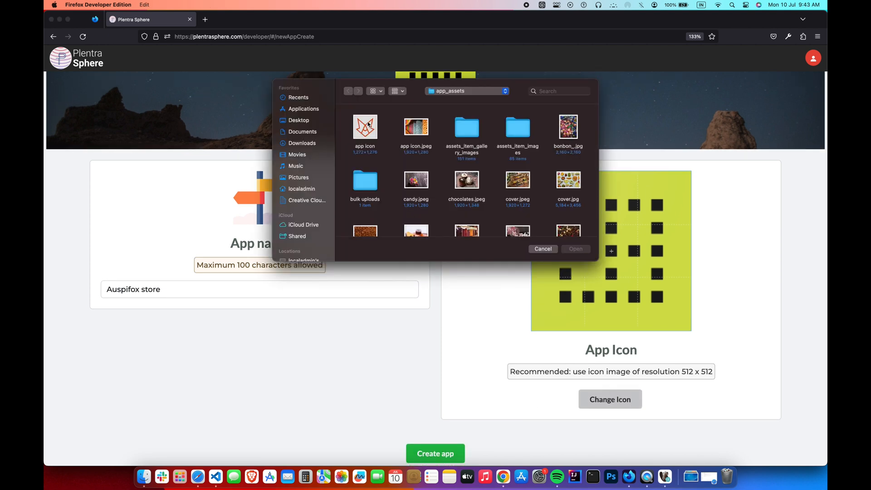
double_click(367, 125)
scroll(470, 419, "down", 1)
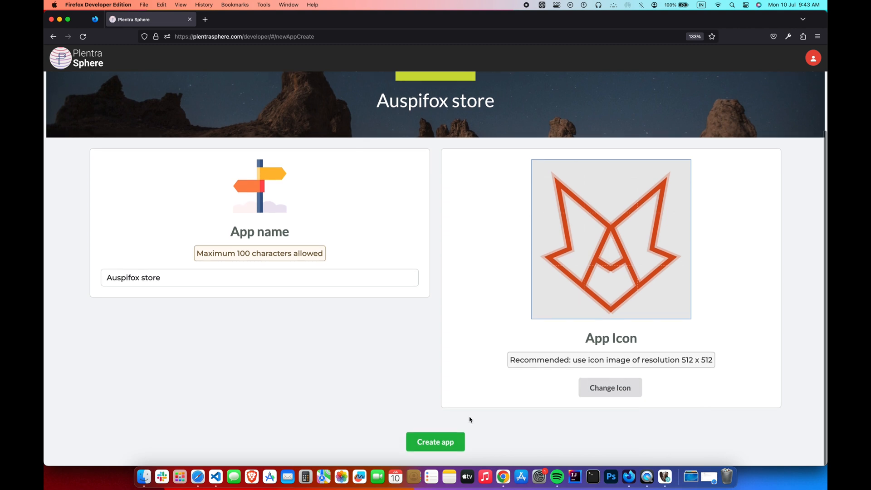
left_click(462, 448)
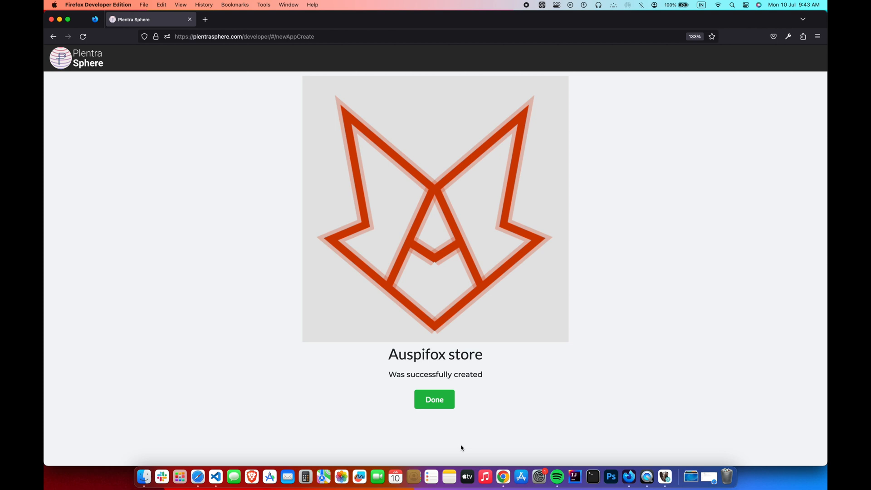
left_click(450, 403)
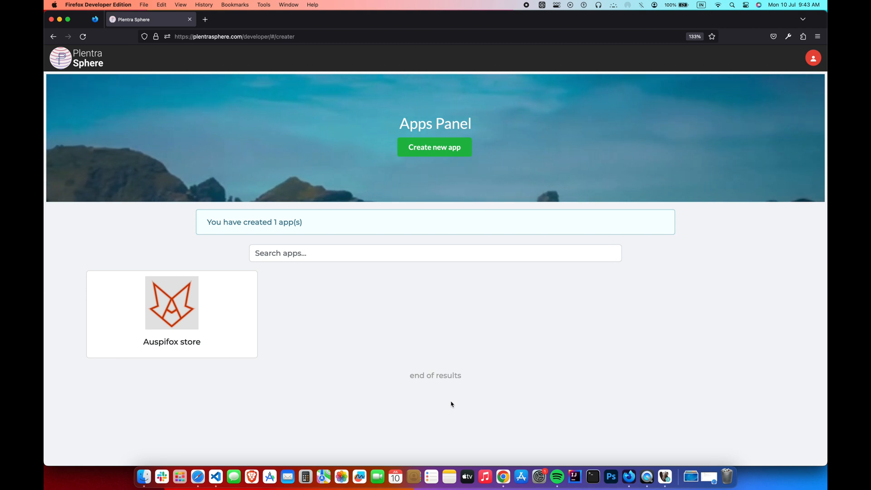
- Open the Auspifox store info page and follow its App Link in a new tab
left_click(239, 355)
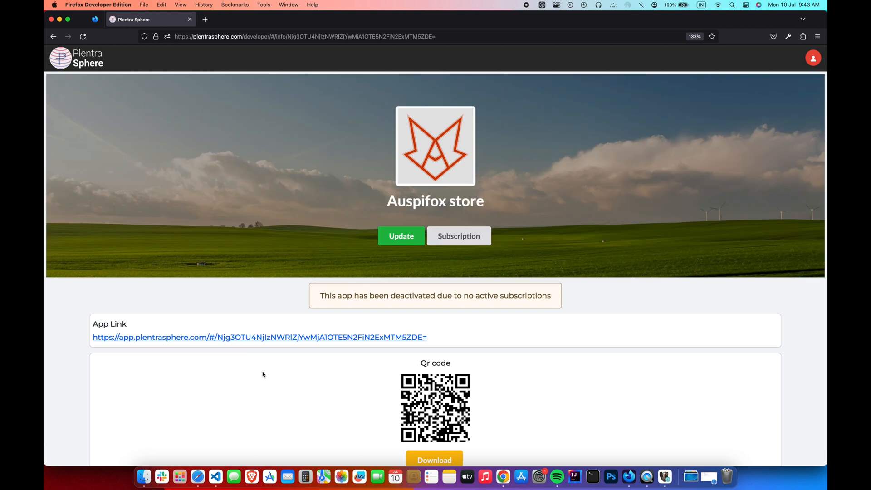
scroll(263, 375, "down", 8)
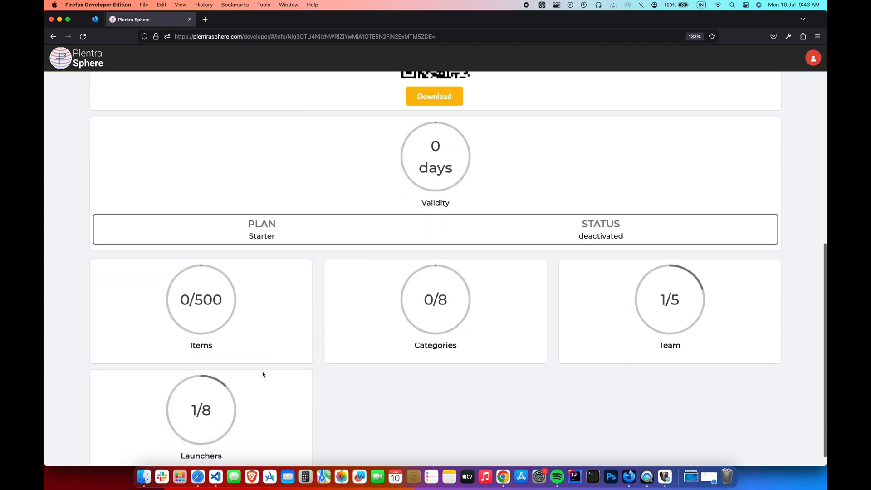
scroll(263, 375, "down", 1)
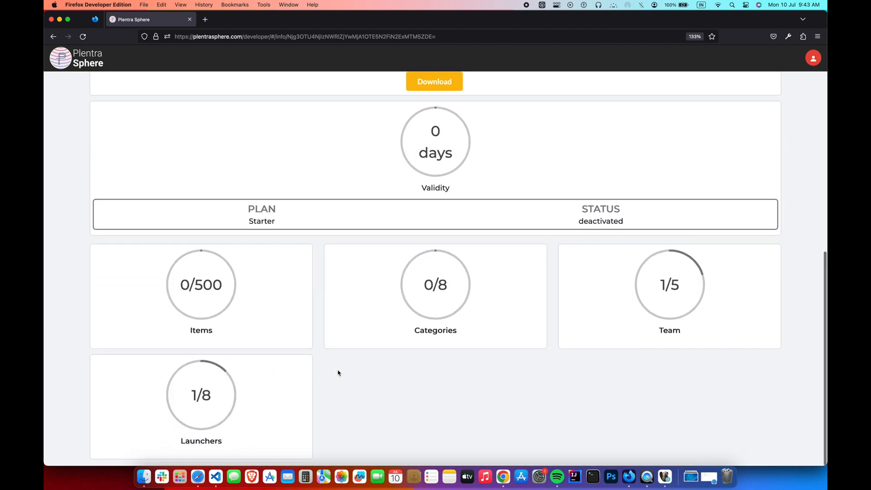
scroll(338, 373, "up", 7)
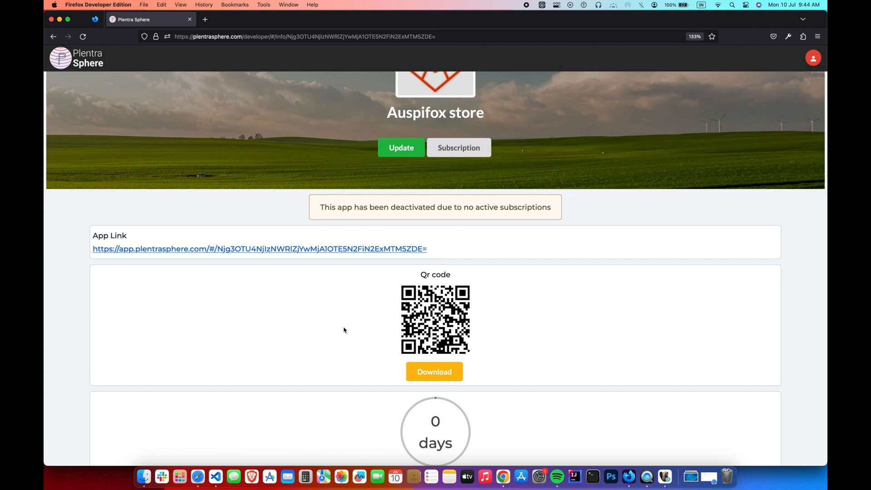
left_click(313, 249)
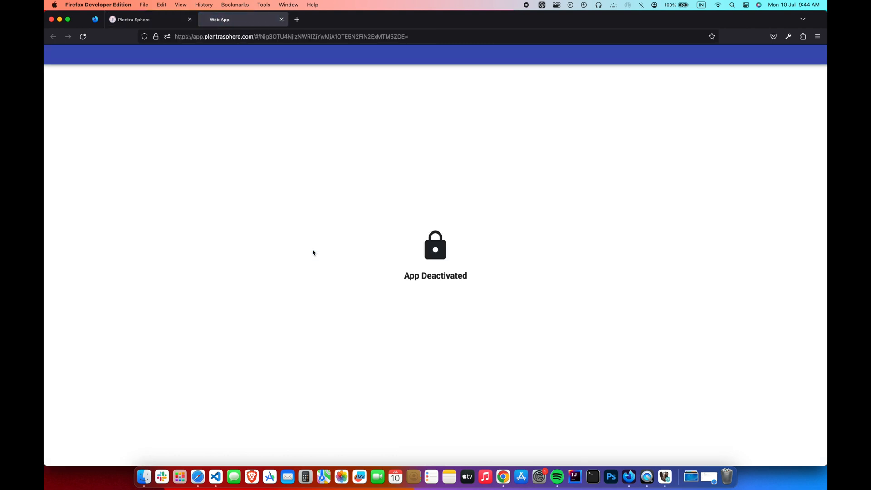
- Tile the web app window on the right and Plentra Sphere on the left
left_click_drag(252, 25, 238, 103)
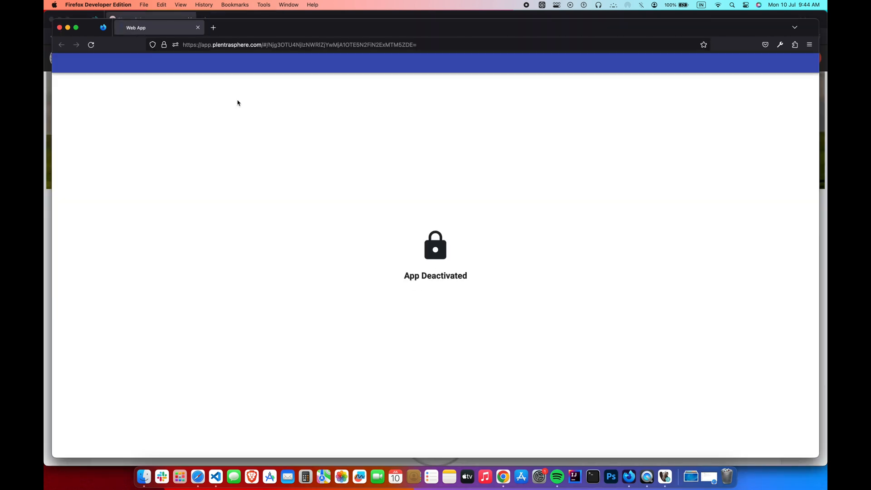
key("ctrl+alt+Right")
left_click(189, 90)
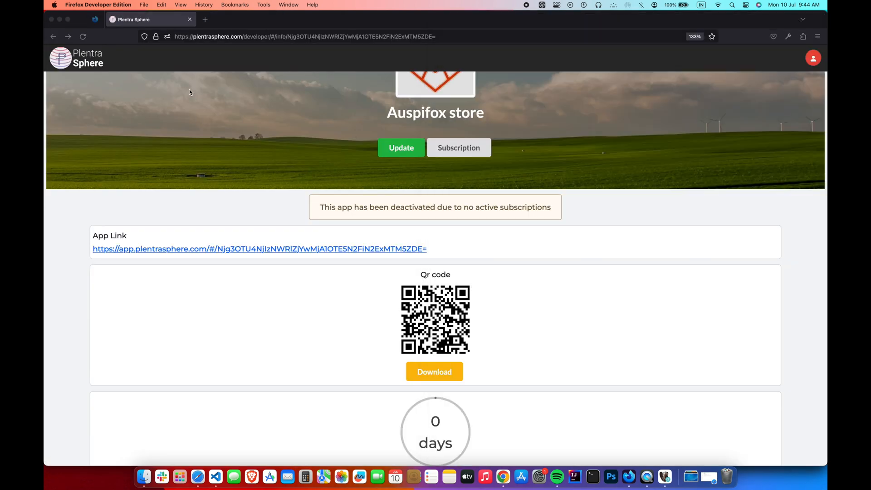
key("ctrl+alt+Left")
left_click(500, 337)
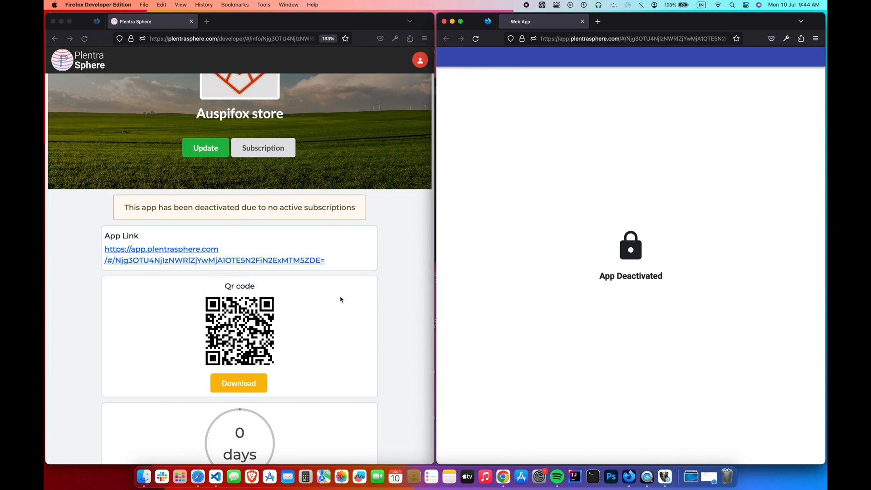
scroll(340, 299, "up", 3)
- Subscribe Auspifox store to the Standard plan at ₹1299/month and pay by card
left_click(387, 267)
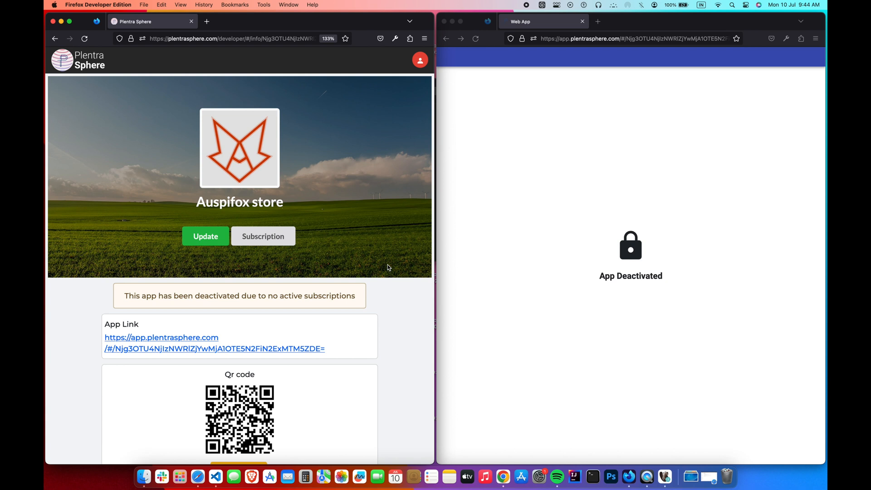
left_click(291, 242)
scroll(366, 242, "down", 5)
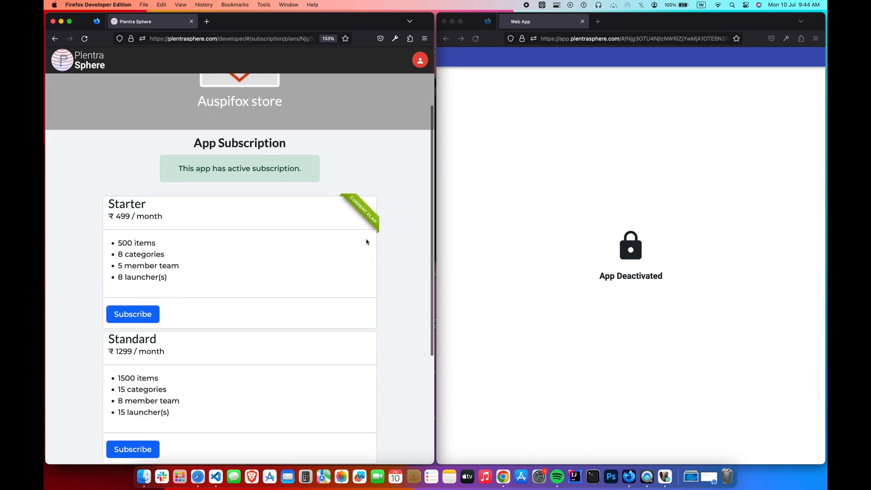
scroll(366, 242, "down", 1)
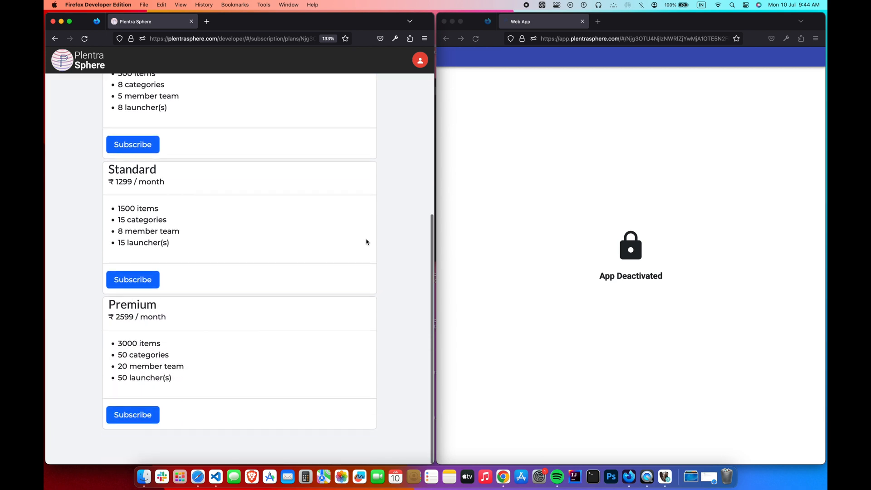
scroll(366, 242, "up", 2)
scroll(366, 241, "down", 1)
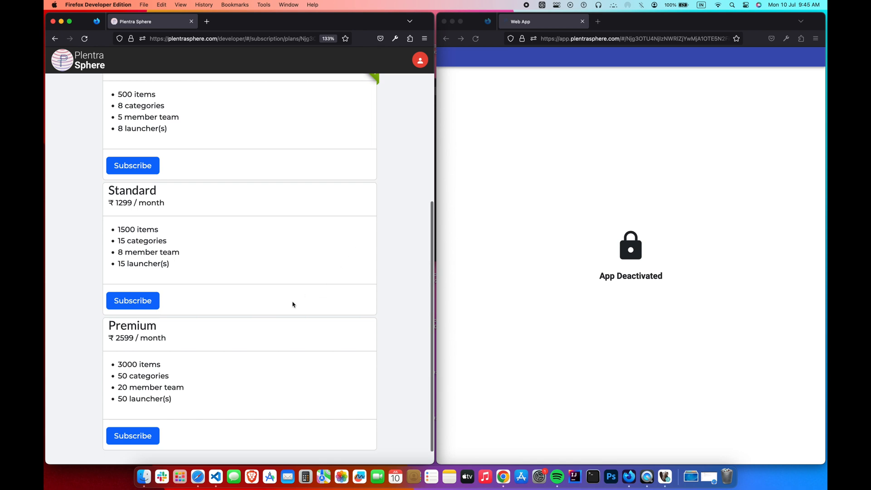
left_click(152, 305)
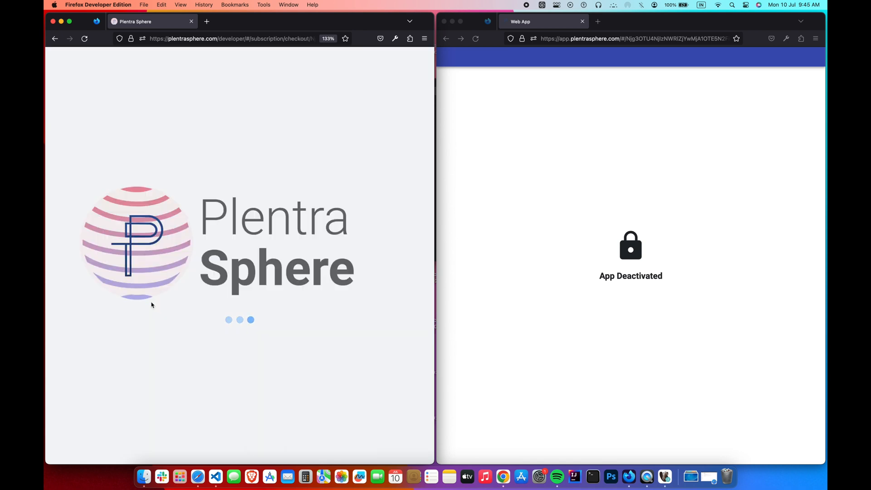
scroll(175, 281, "down", 5)
scroll(175, 282, "down", 2)
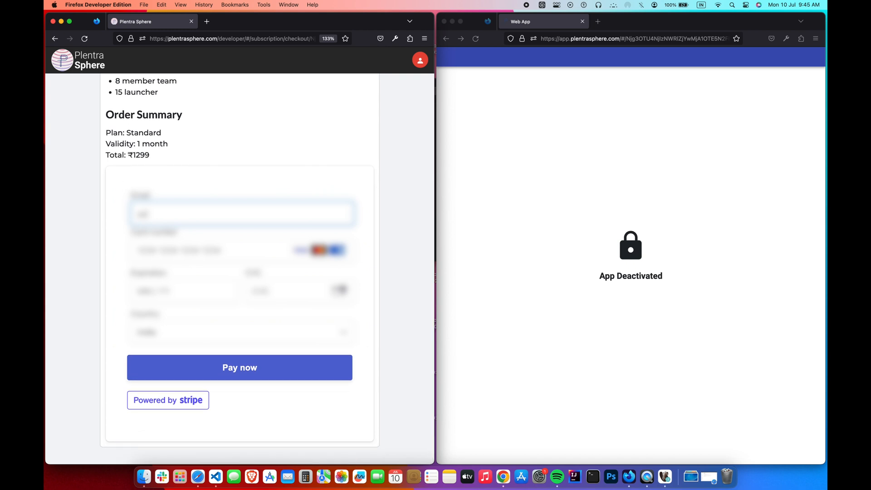
left_click(250, 374)
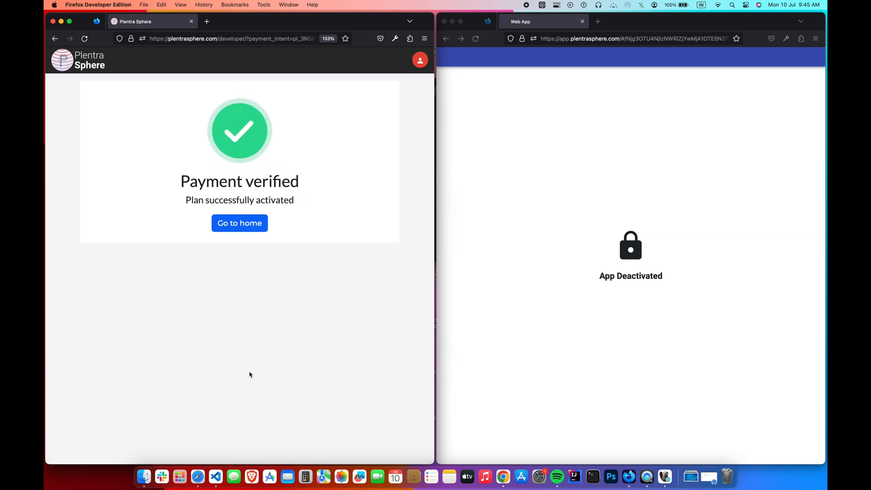
- Reload the live store showing no items, then check the app's active Standard status in Creater
left_click(520, 94)
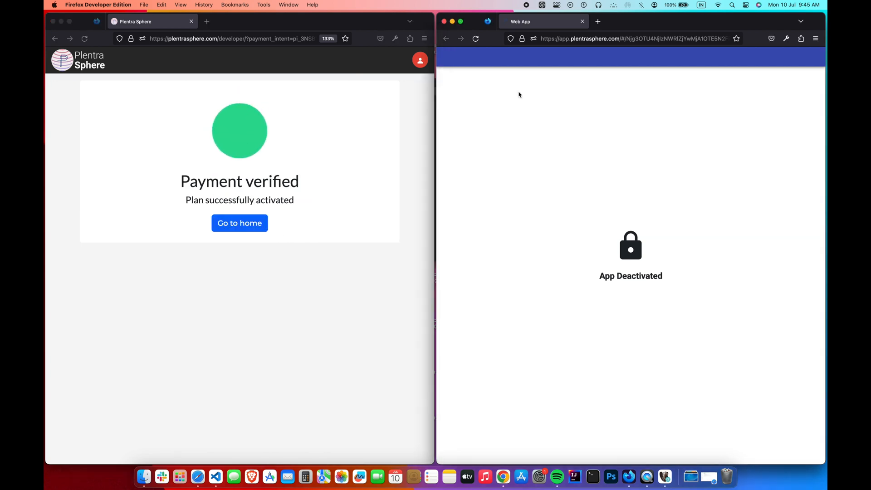
left_click(475, 39)
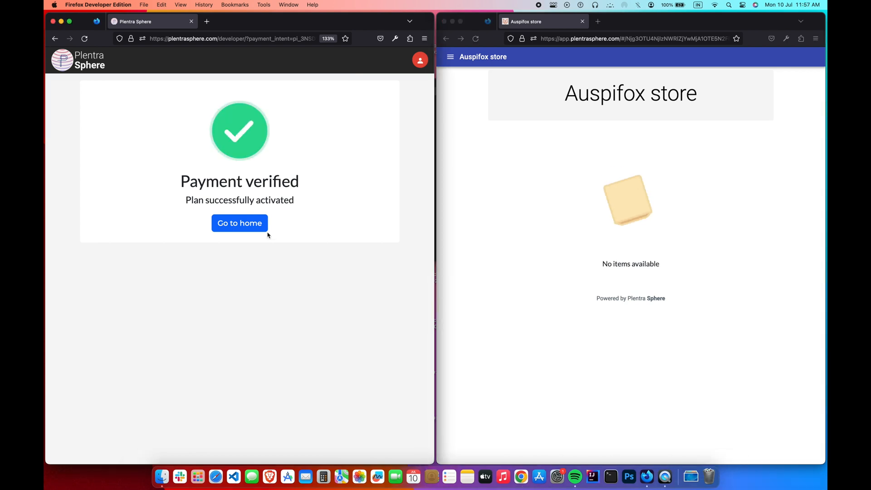
left_click(261, 231)
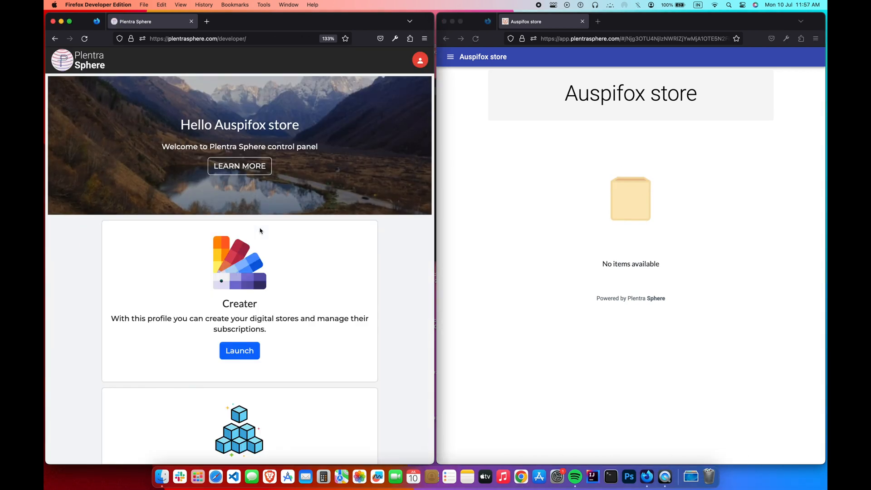
scroll(274, 302, "down", 2)
left_click(254, 299)
left_click(222, 311)
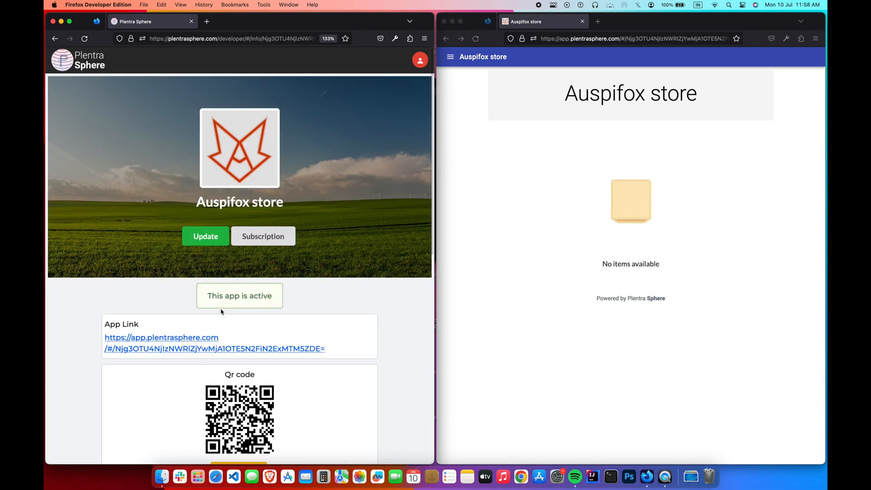
scroll(222, 311, "down", 4)
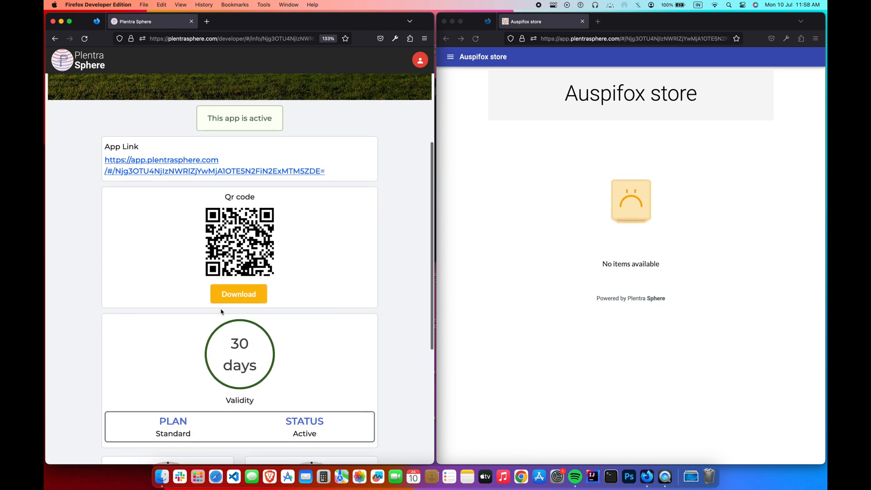
scroll(221, 311, "down", 5)
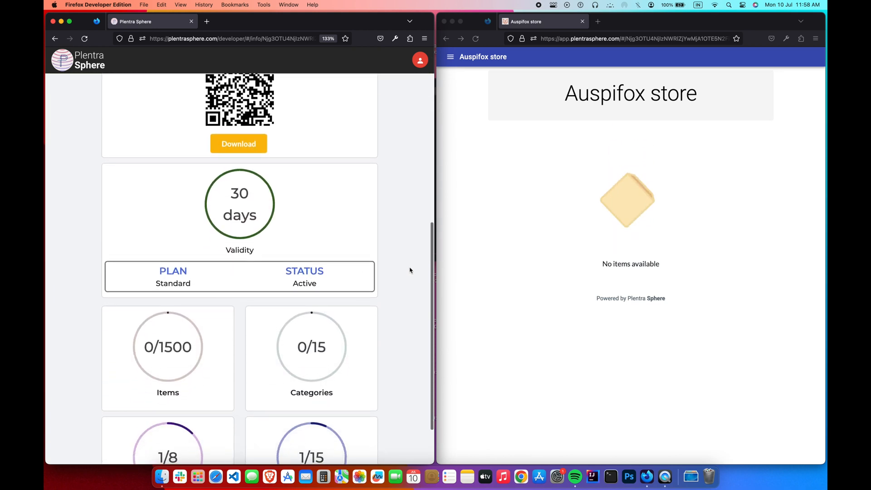
scroll(410, 270, "down", 2)
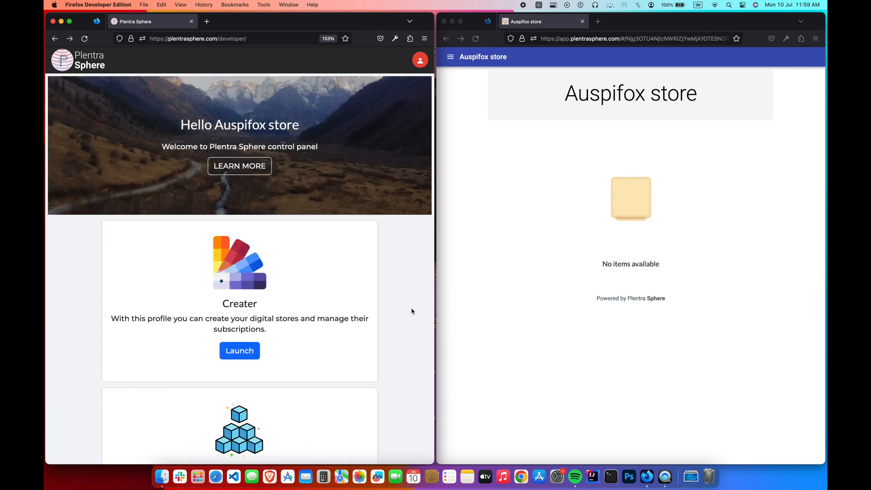
- Launch the Builder profile and open the Auspifox store dashboard showing 0 items and 0 categories
left_click(480, 310)
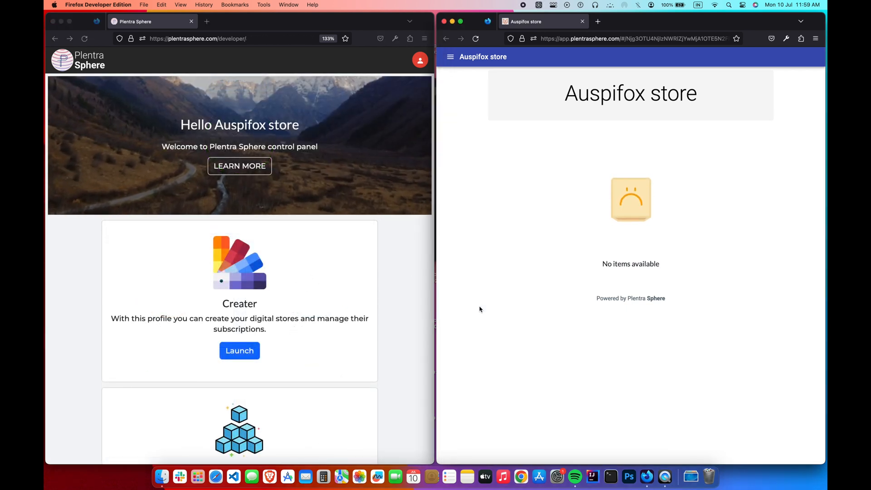
left_click(412, 301)
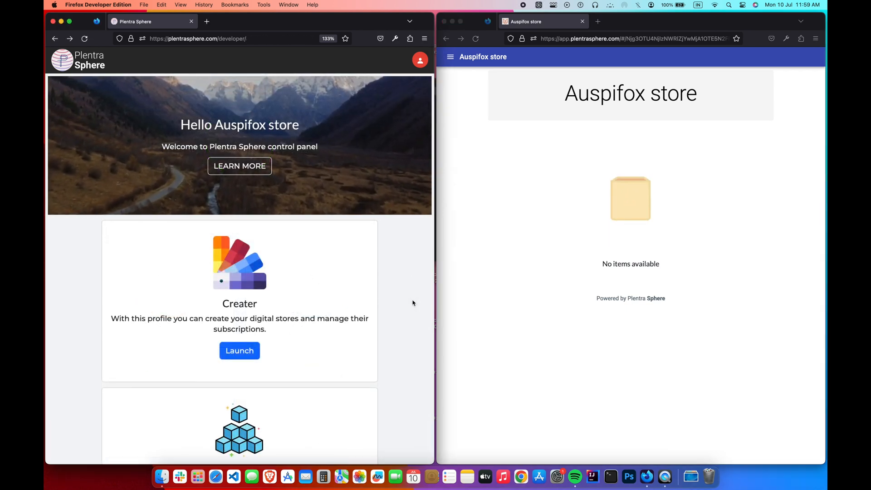
scroll(412, 302, "down", 4)
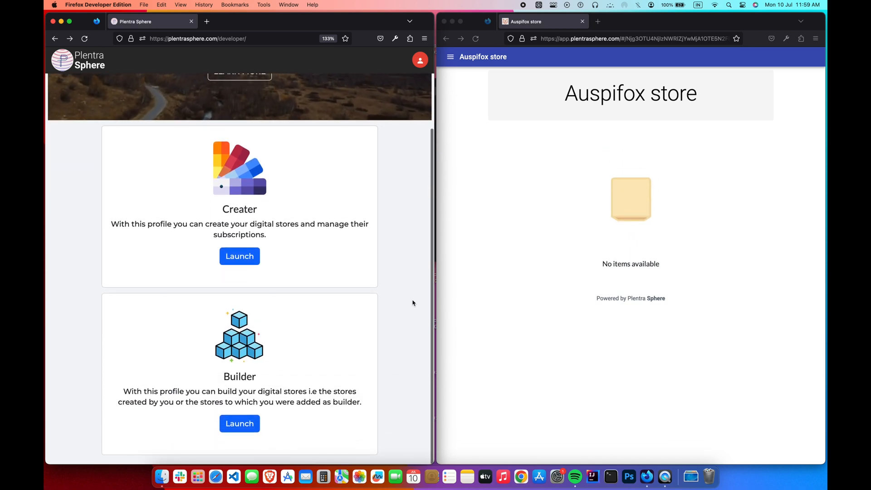
left_click(257, 431)
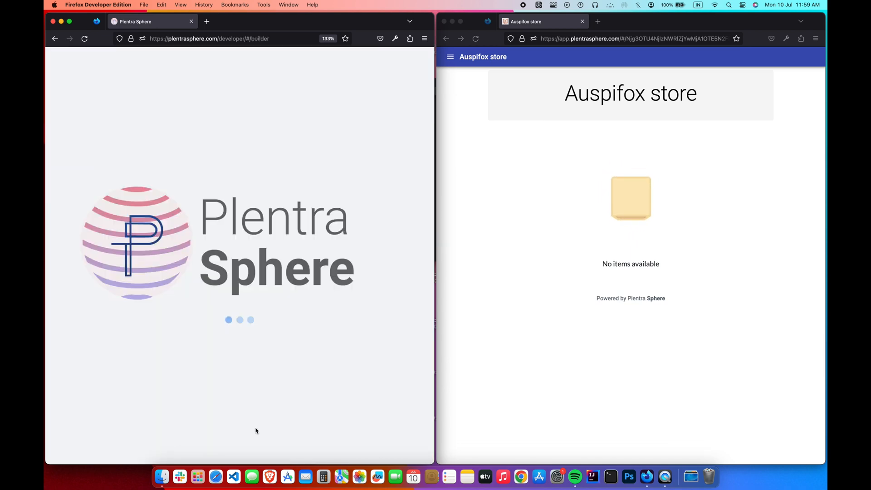
left_click(225, 359)
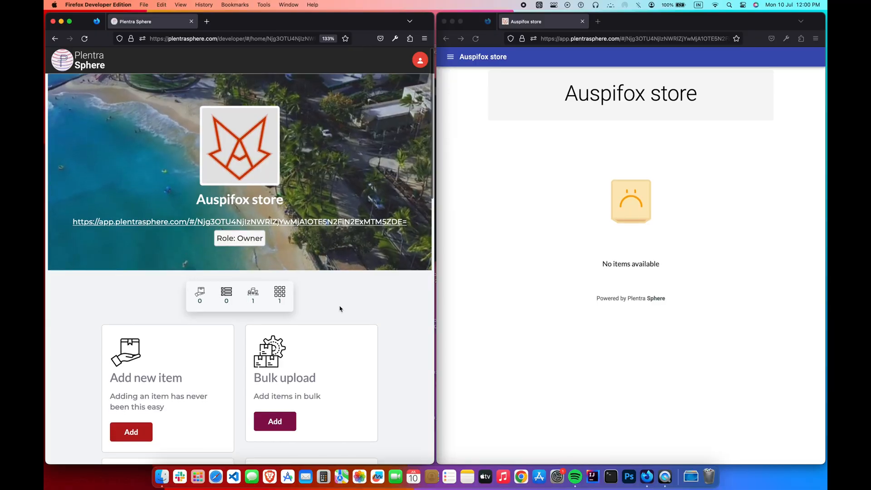
scroll(340, 307, "down", 3)
scroll(341, 309, "down", 8)
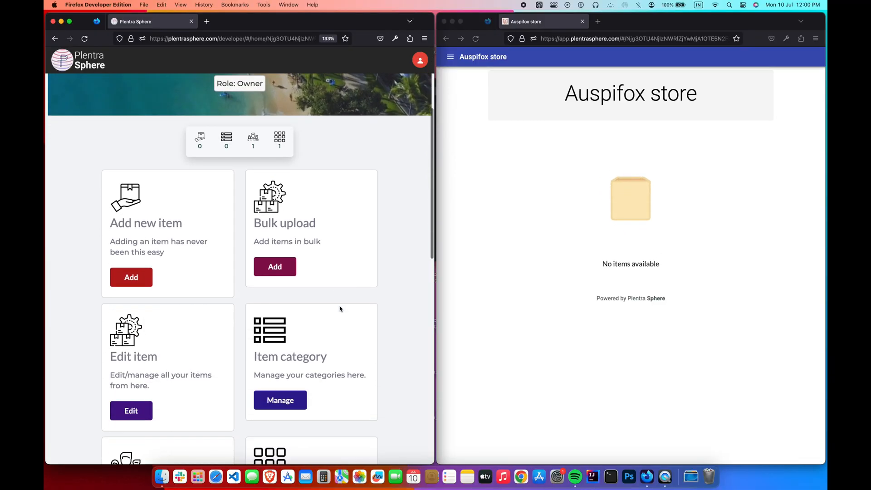
scroll(340, 309, "down", 8)
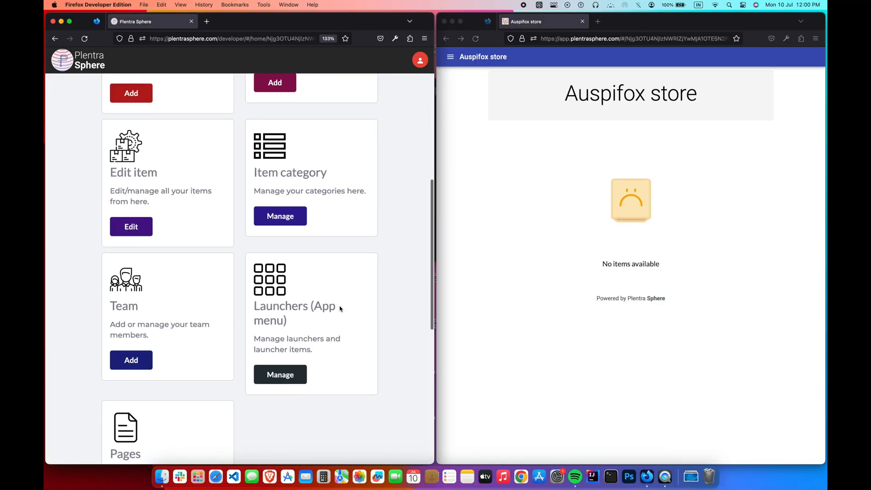
scroll(340, 309, "down", 11)
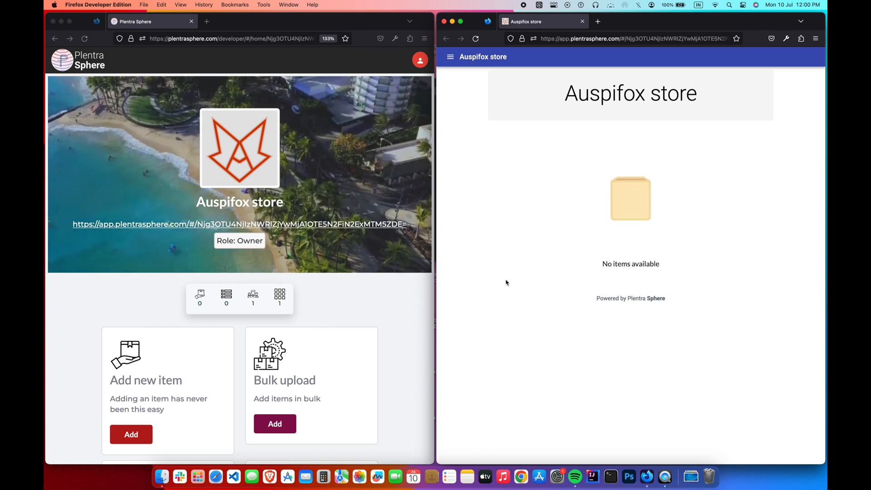
left_click(395, 299)
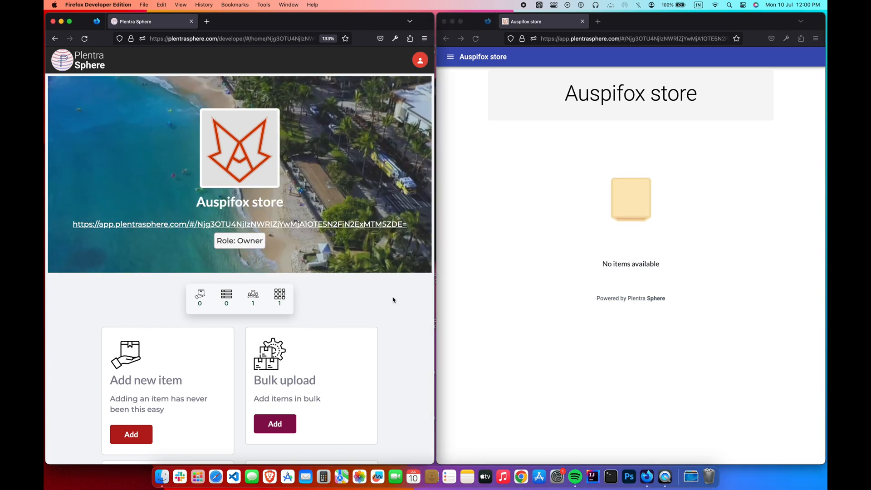
scroll(394, 299, "down", 5)
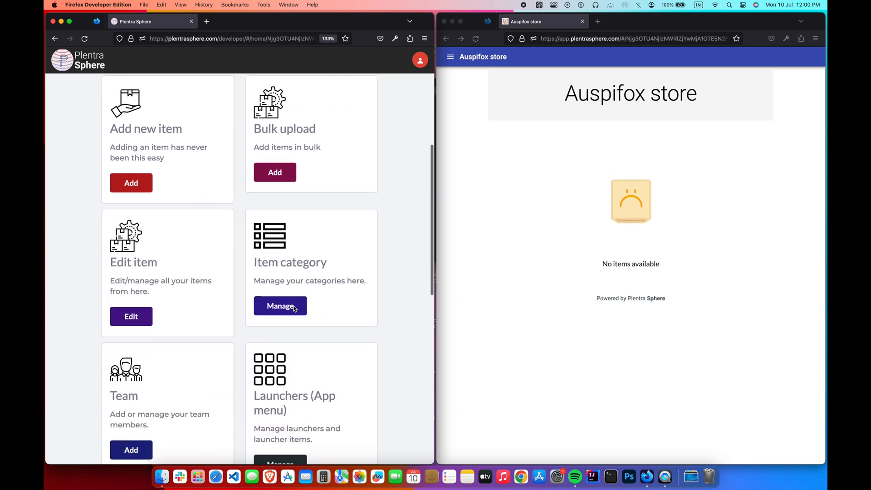
- Add a new category in the category manager and rename it to candies
left_click(293, 308)
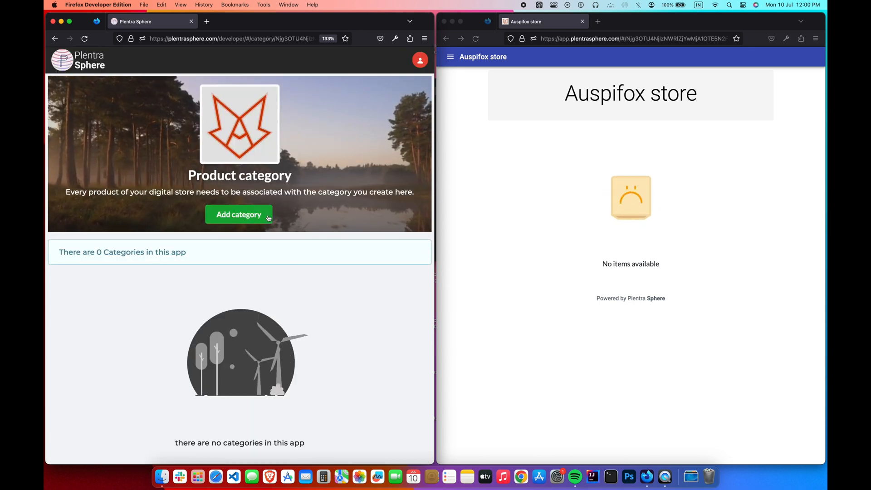
left_click(268, 216)
left_click(259, 270)
type("Candy")
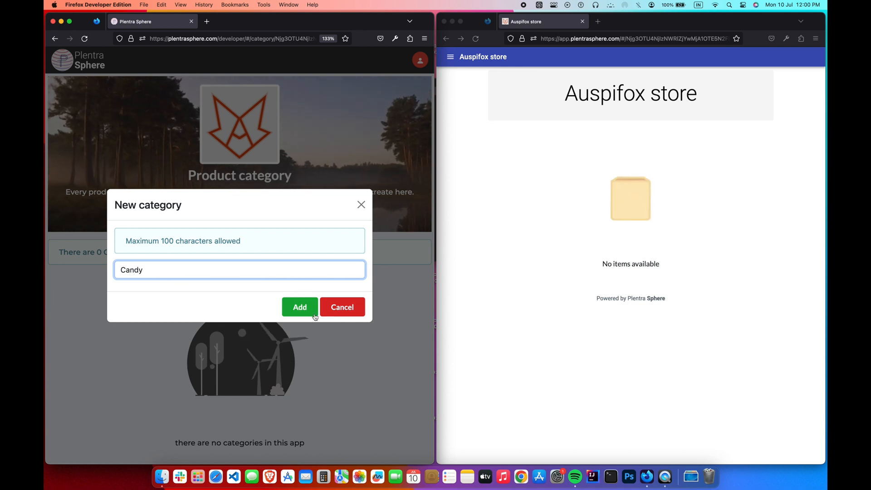
left_click(314, 315)
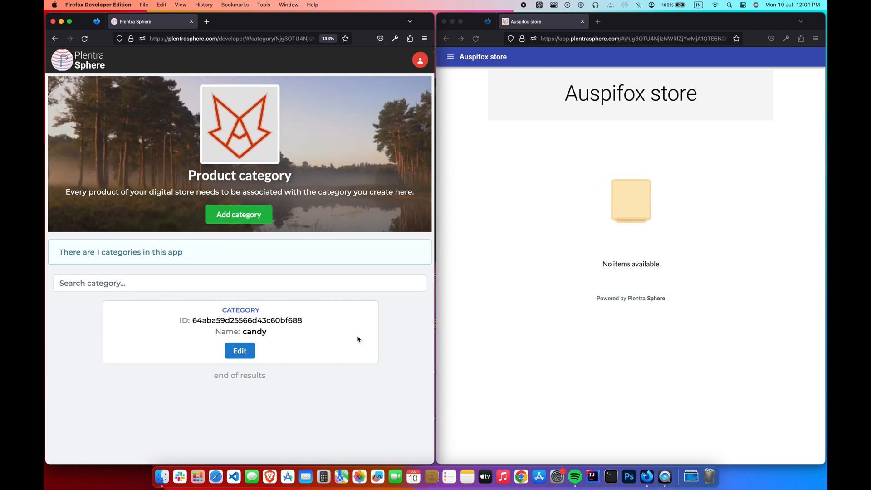
left_click(249, 356)
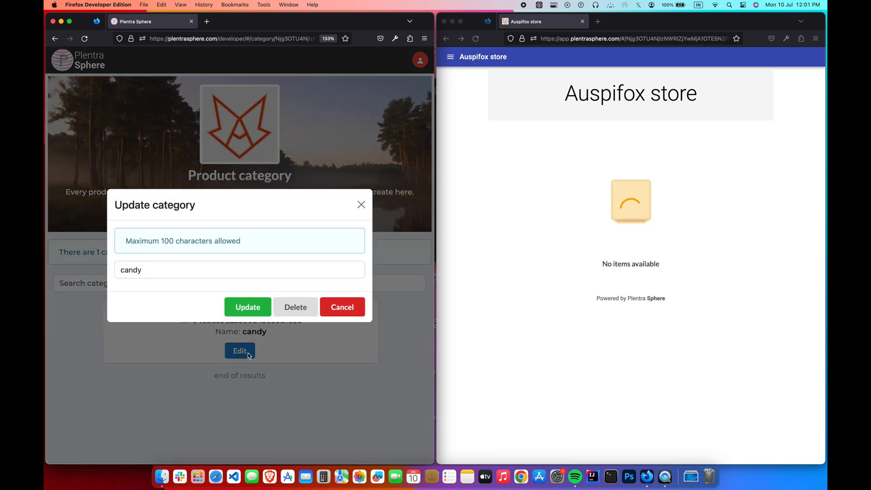
left_click(196, 271)
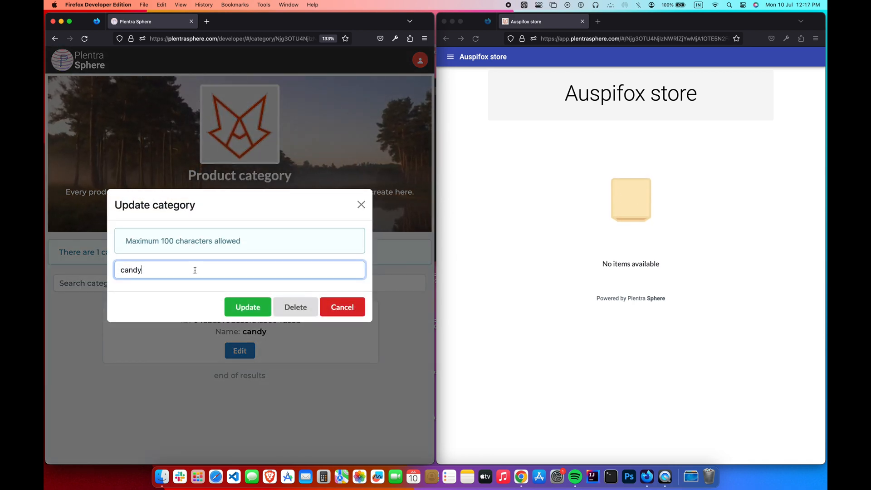
type("ies")
left_click(243, 306)
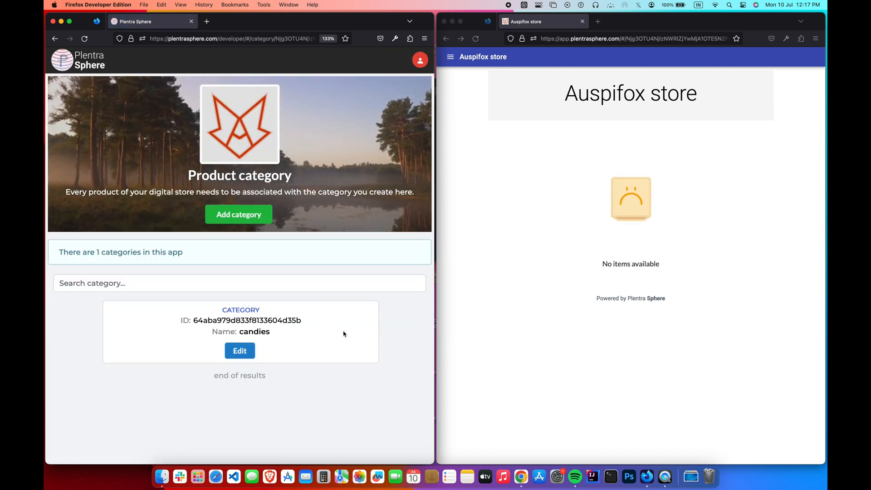
- Delete the candies category, review the 11 remaining categories and return to the dashboard
left_click(250, 355)
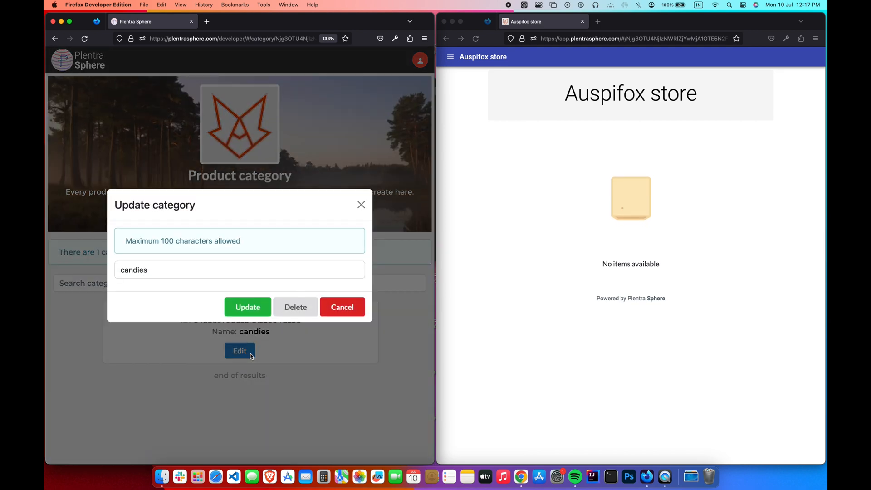
left_click(310, 315)
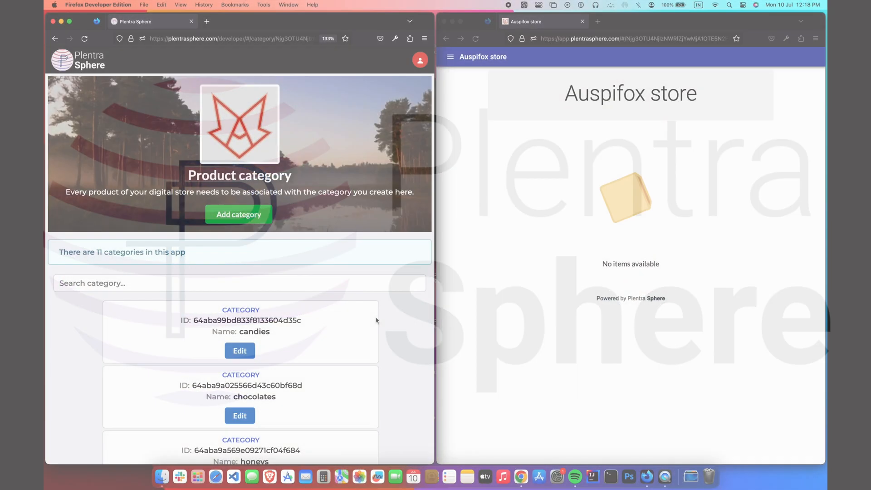
scroll(394, 351, "down", 10)
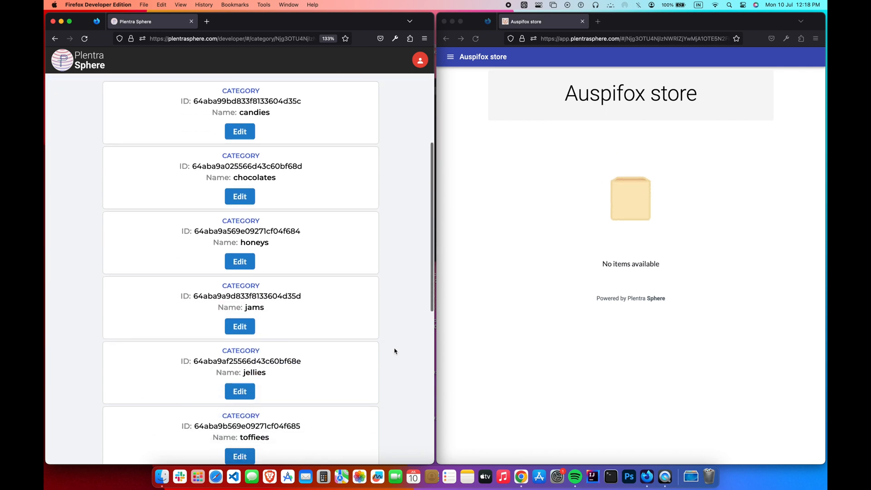
scroll(394, 350, "down", 10)
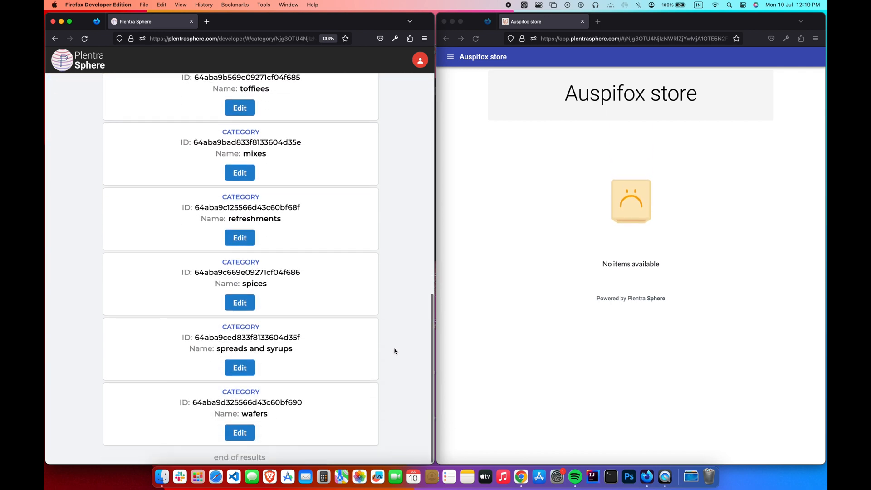
scroll(394, 350, "up", 20)
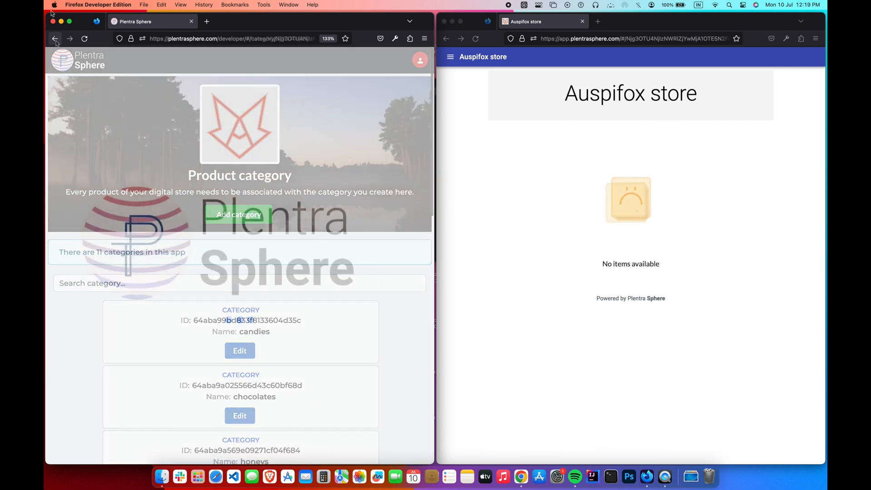
left_click(56, 39)
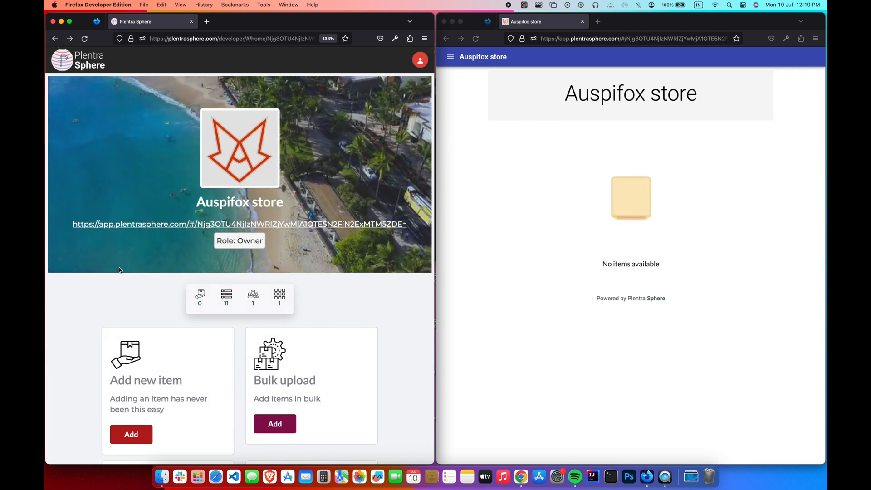
- From launcher management, open the home launcher, which holds 0 launcher items
scroll(120, 270, "down", 1)
scroll(120, 270, "down", 10)
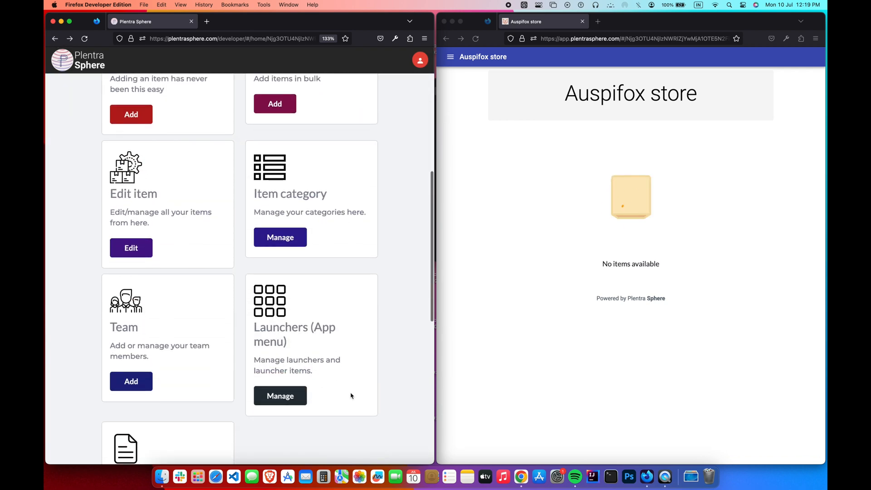
left_click(306, 404)
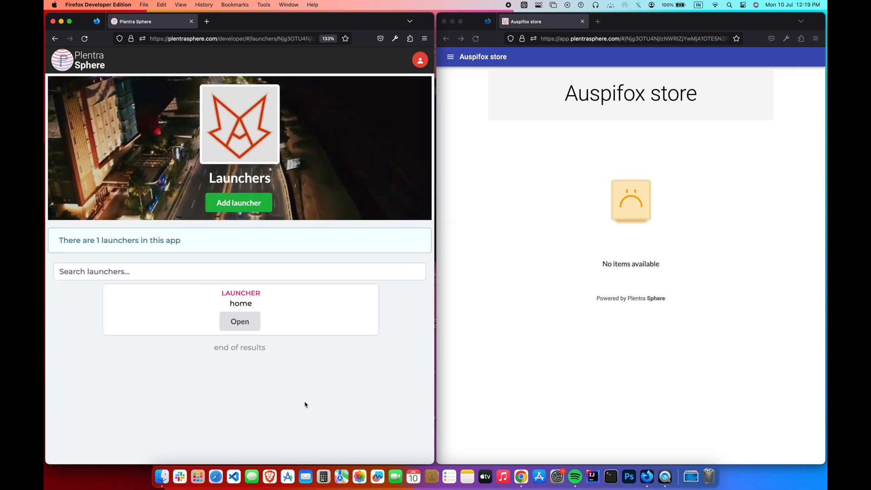
left_click(580, 330)
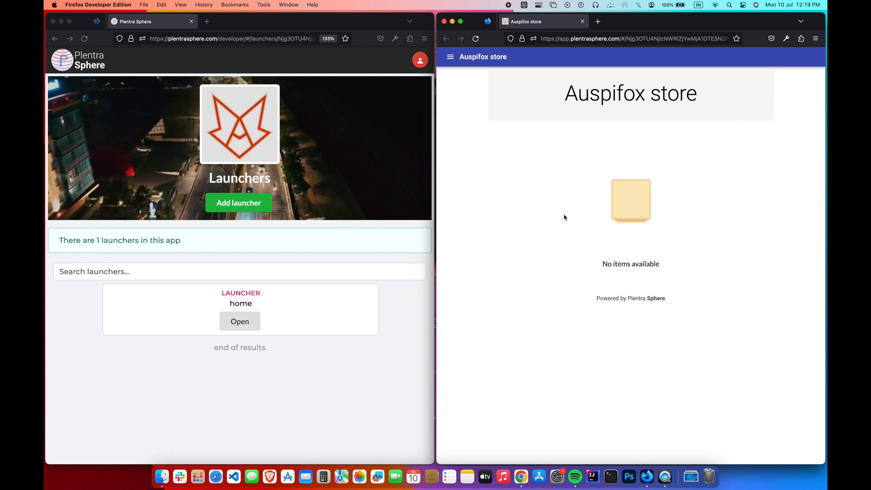
scroll(564, 218, "up", 5)
scroll(564, 217, "down", 5)
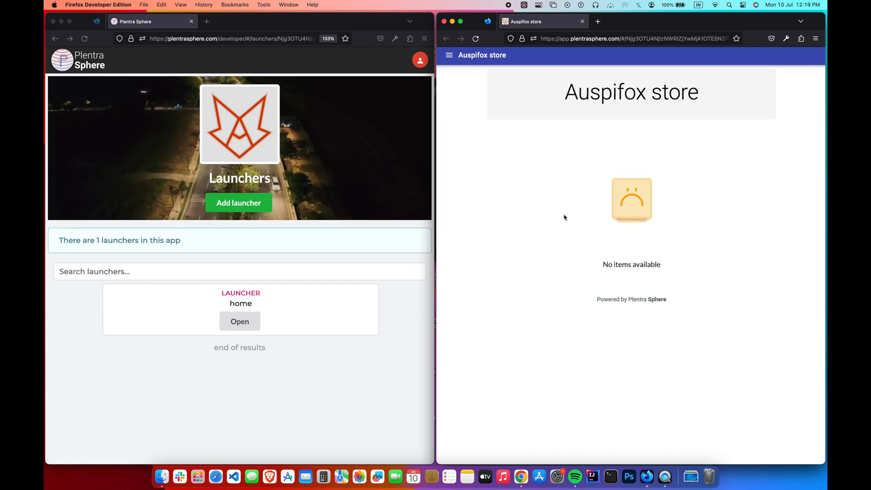
left_click(371, 374)
left_click(251, 328)
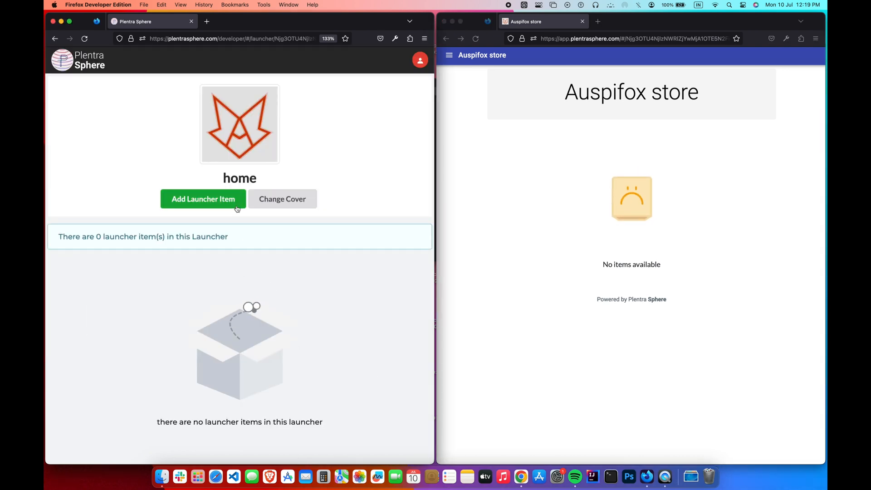
- Start a new launcher item named Candies linked to the candies category
left_click(236, 208)
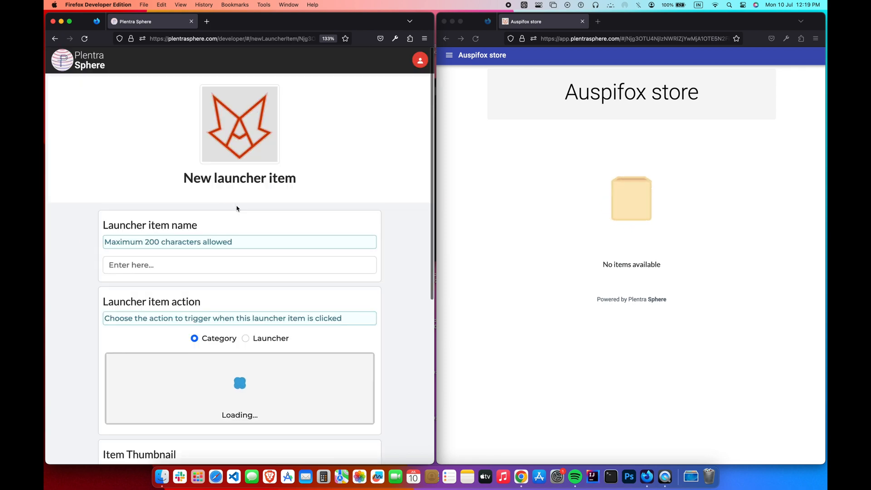
left_click(245, 265)
type("Candies")
left_click(334, 229)
scroll(333, 229, "down", 5)
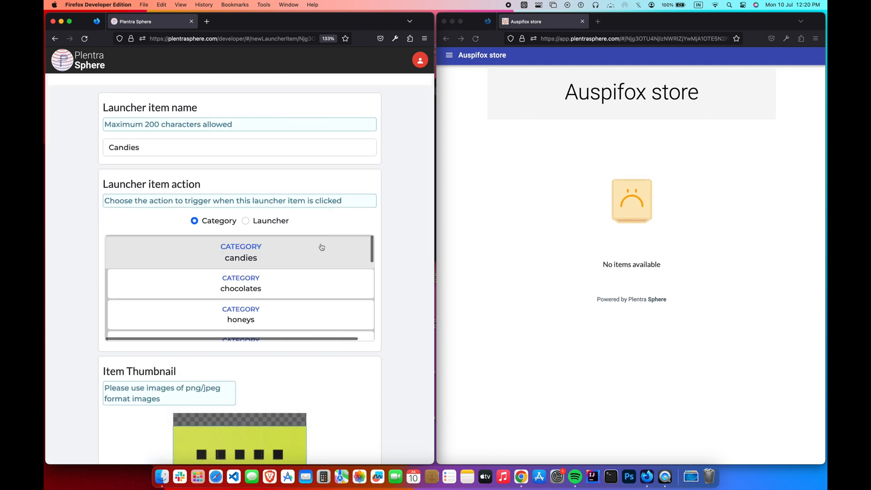
left_click(322, 247)
scroll(320, 245, "down", 5)
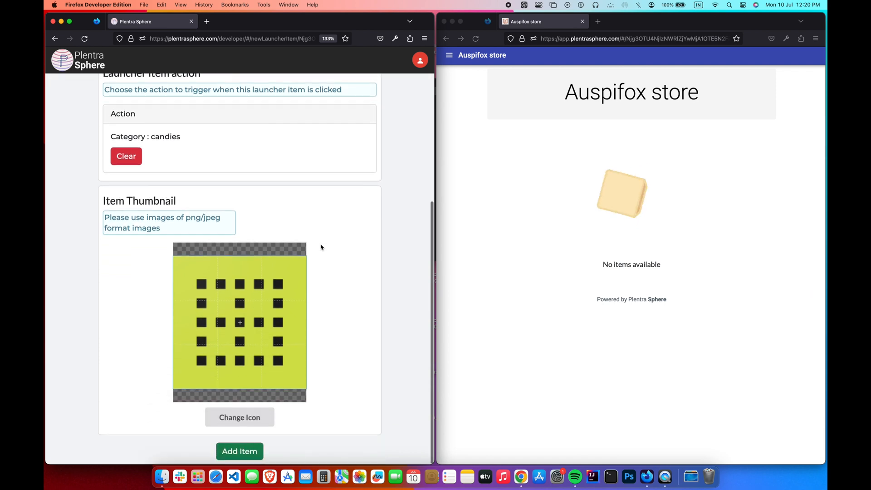
- Give it the candy.jpeg thumbnail, save it, and reload the store to see it
left_click(270, 418)
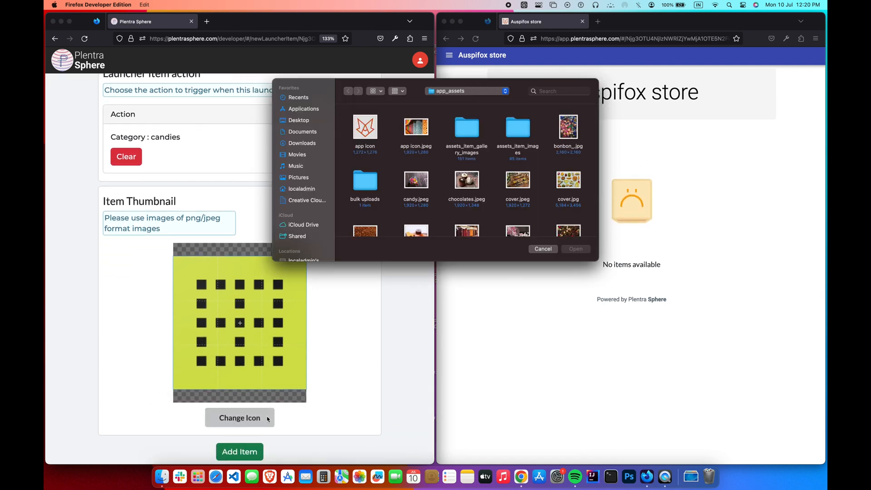
double_click(417, 202)
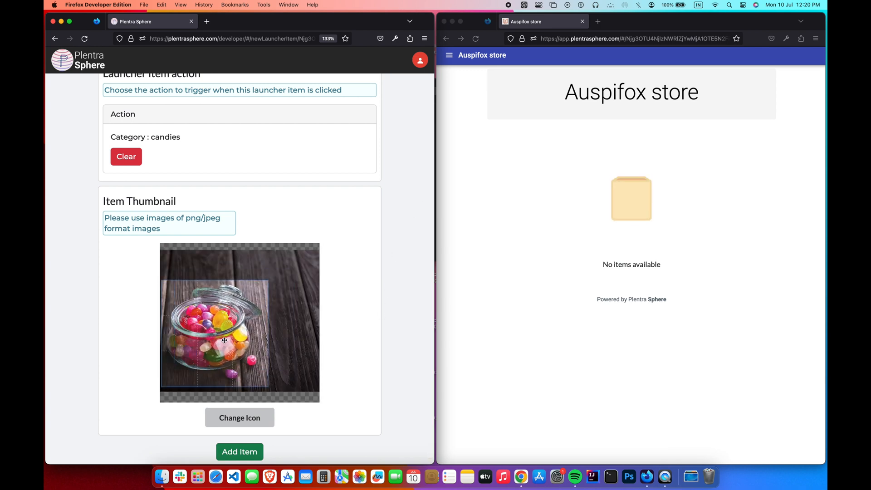
left_click(261, 454)
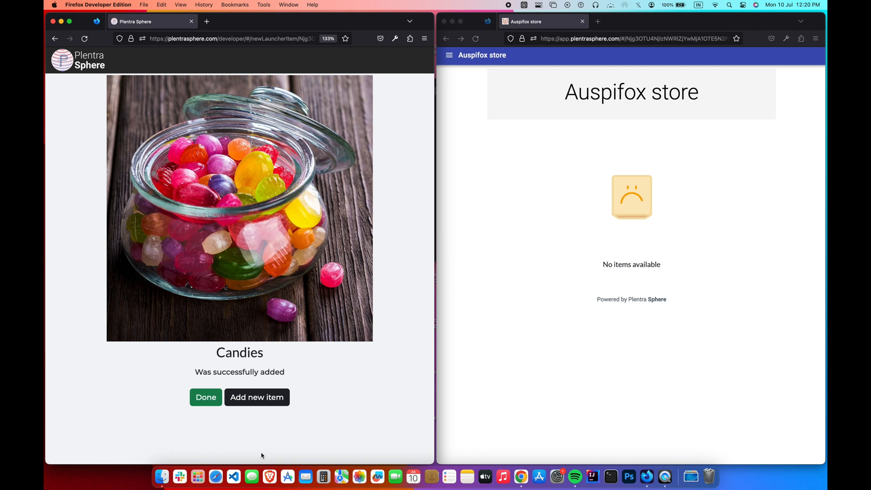
left_click(472, 280)
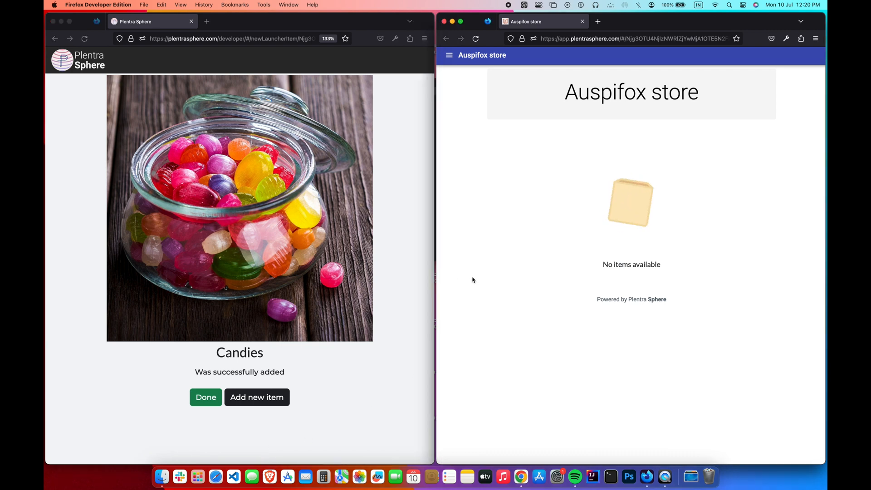
left_click(476, 39)
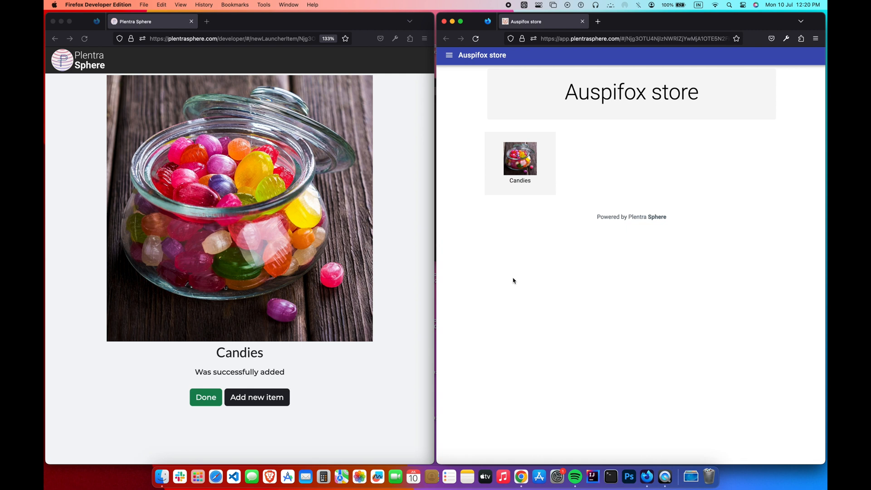
left_click(201, 402)
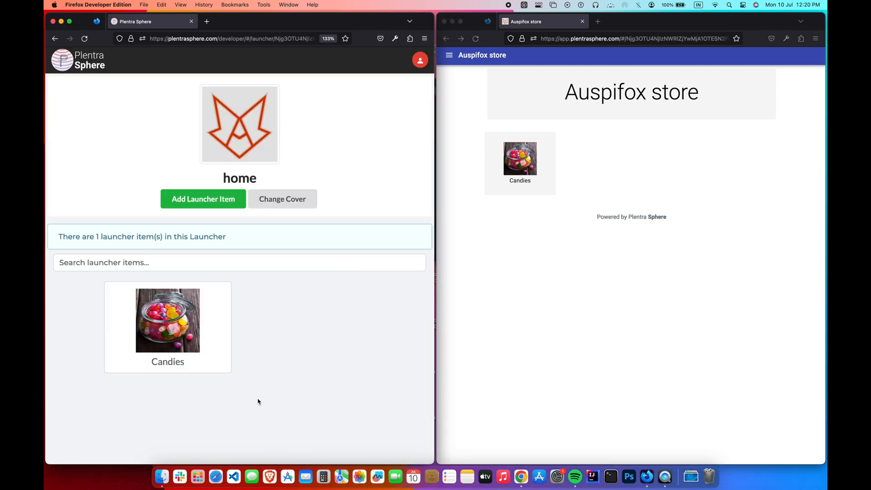
- Rename the Candies launcher item to Candy and reload the store to confirm
left_click(179, 350)
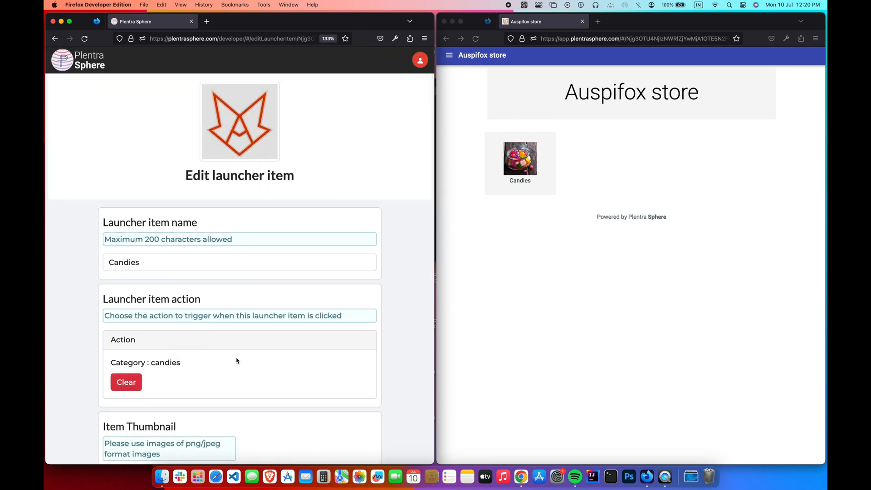
left_click(205, 267)
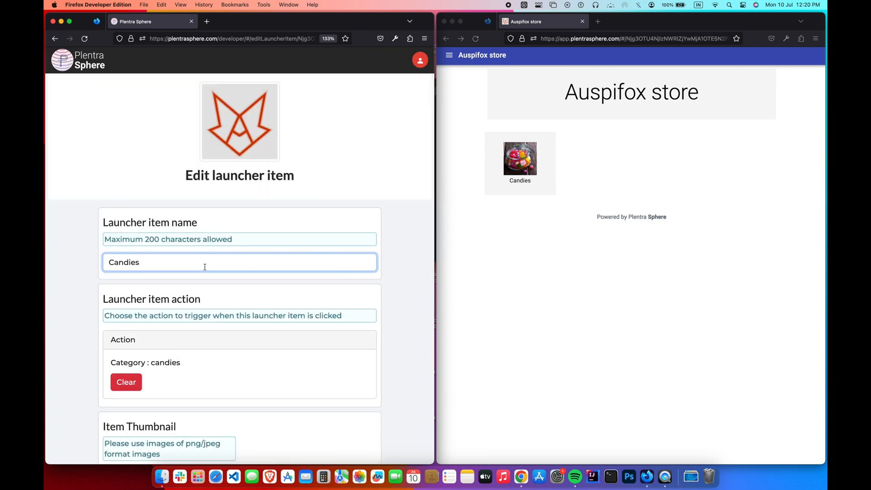
type("y")
scroll(263, 346, "down", 5)
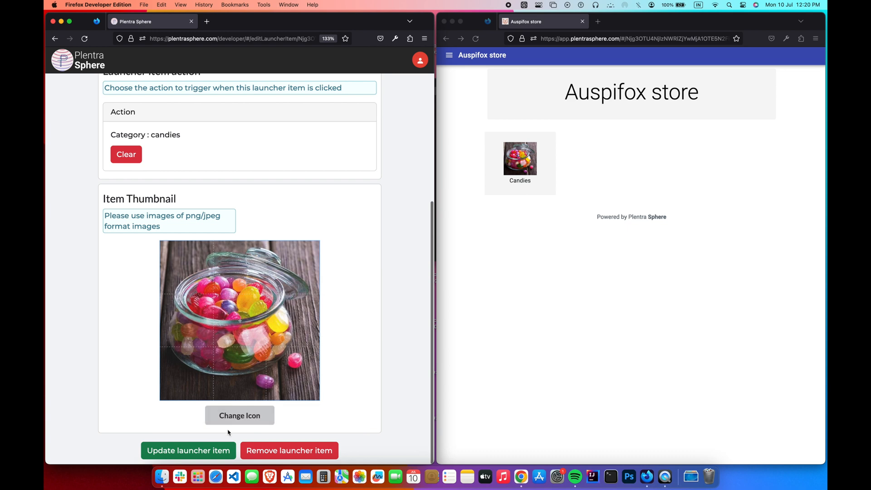
left_click(203, 449)
left_click(535, 331)
key("super+equal")
key("super+equal")
key("super+equal")
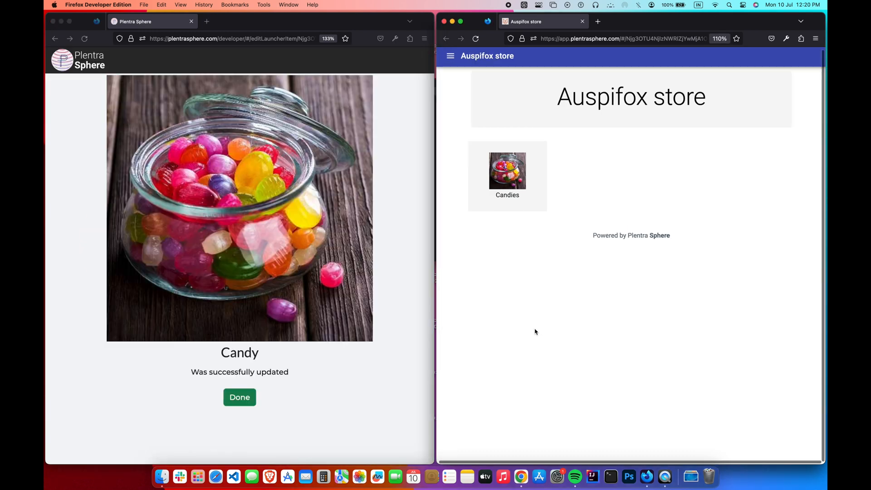
key("super+r")
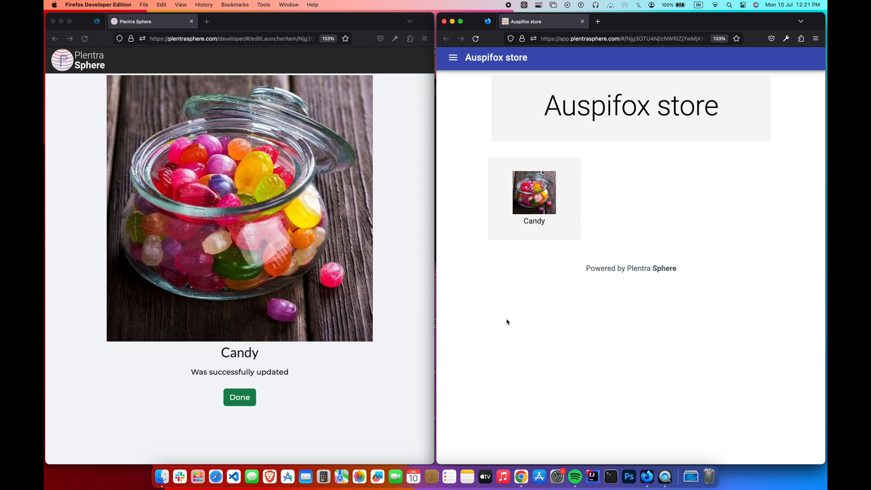
- Remove the Candy launcher item and check the store shows no items
left_click(368, 387)
left_click(249, 403)
scroll(194, 353, "down", 5)
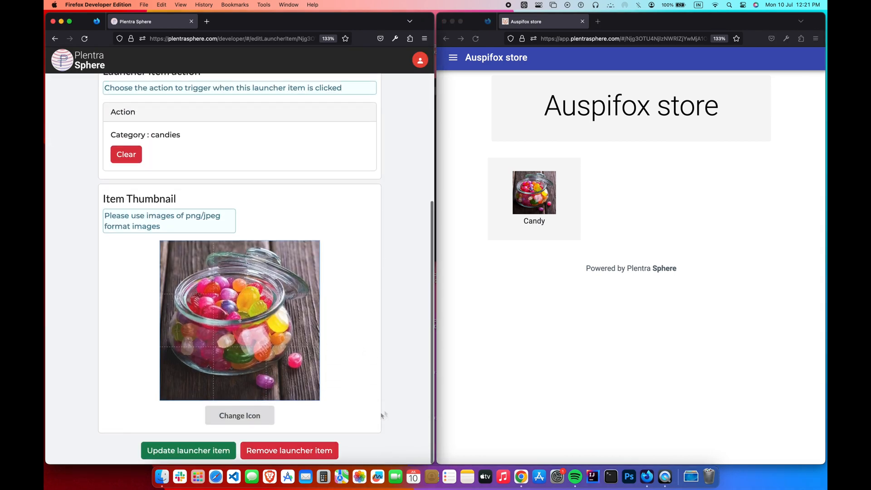
left_click(322, 456)
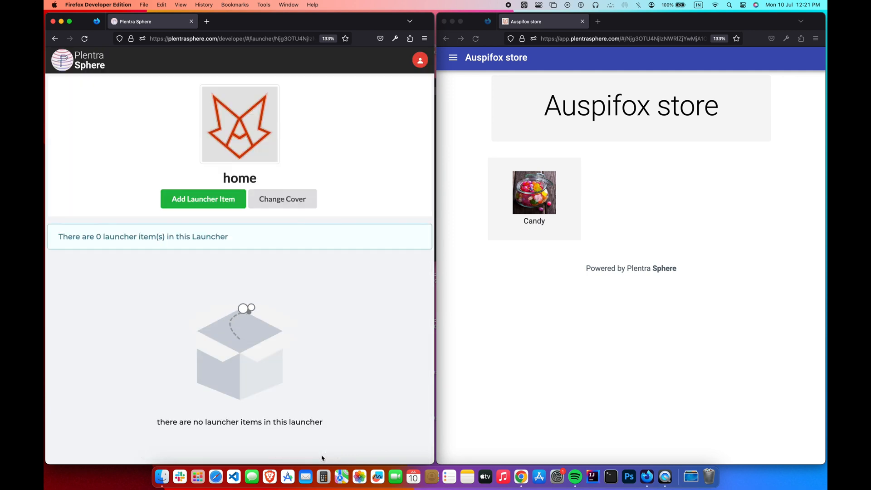
left_click(476, 39)
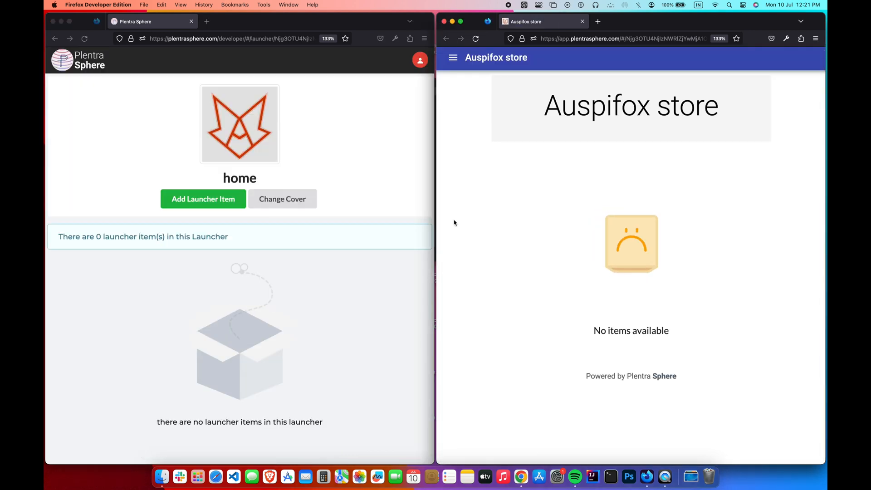
- Reload the live store to show the 11 launcher items, from Candies to Spices
left_click(384, 281)
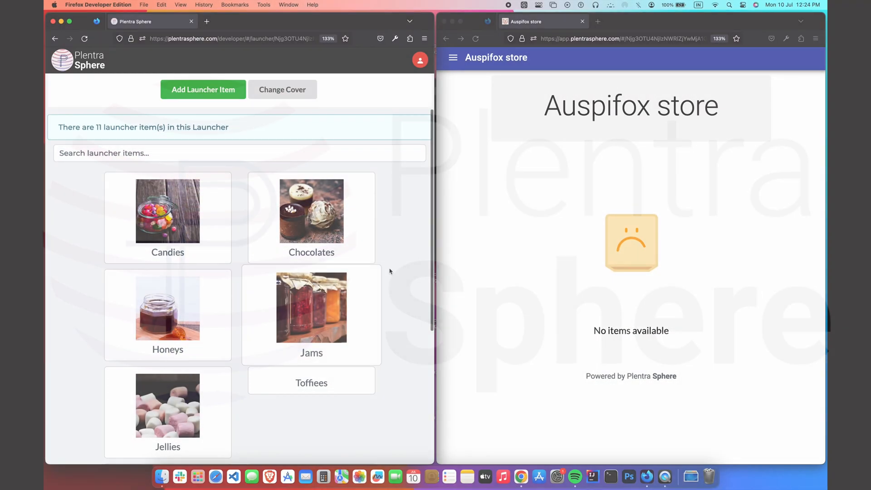
scroll(405, 260, "down", 6)
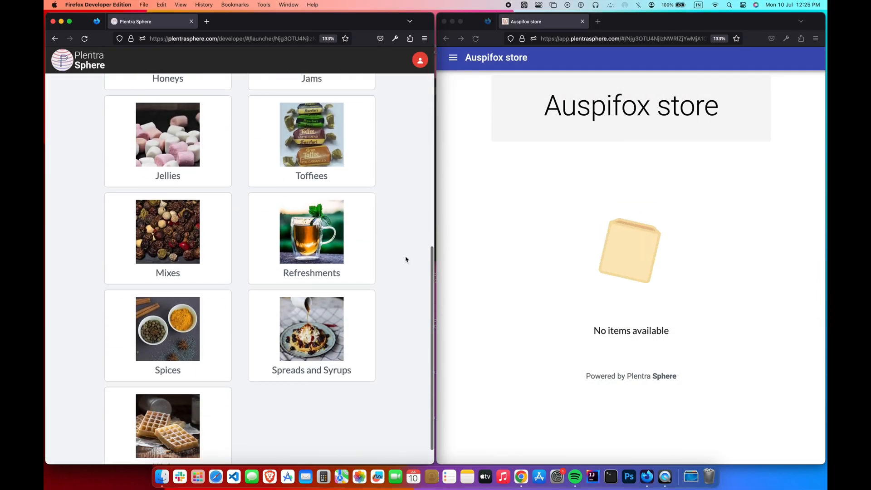
scroll(405, 260, "up", 6)
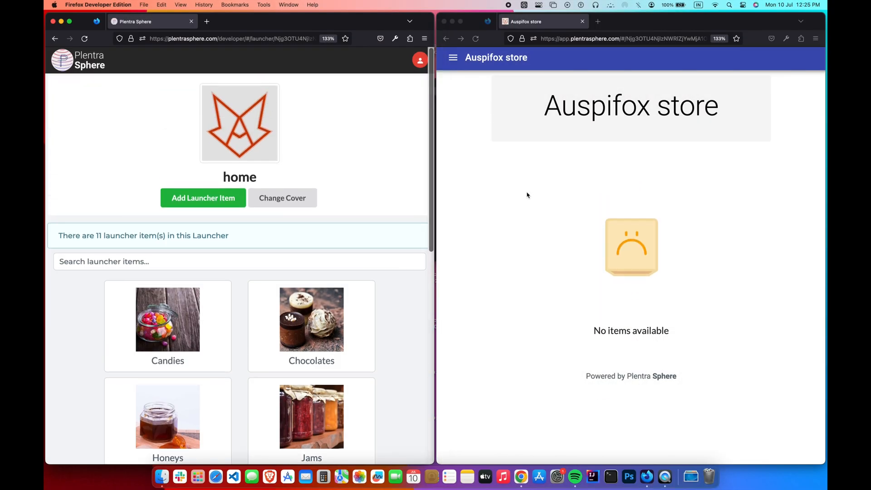
left_click(472, 140)
key("super+r")
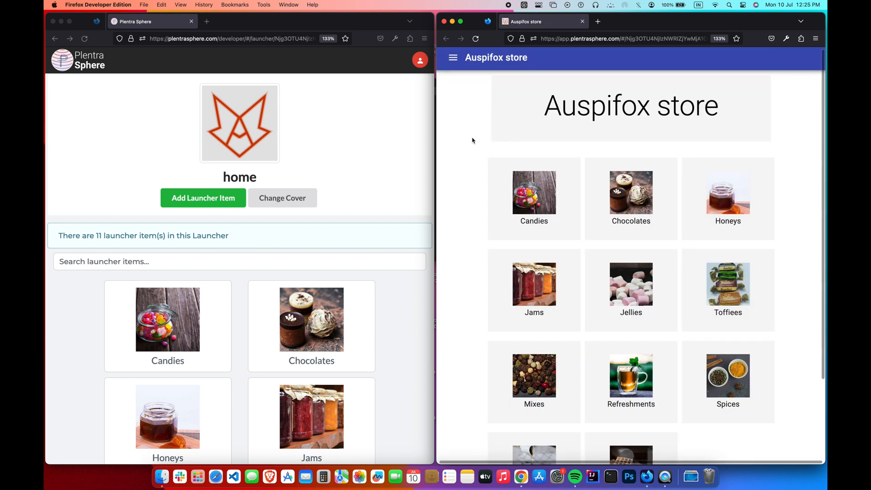
scroll(475, 177, "down", 3)
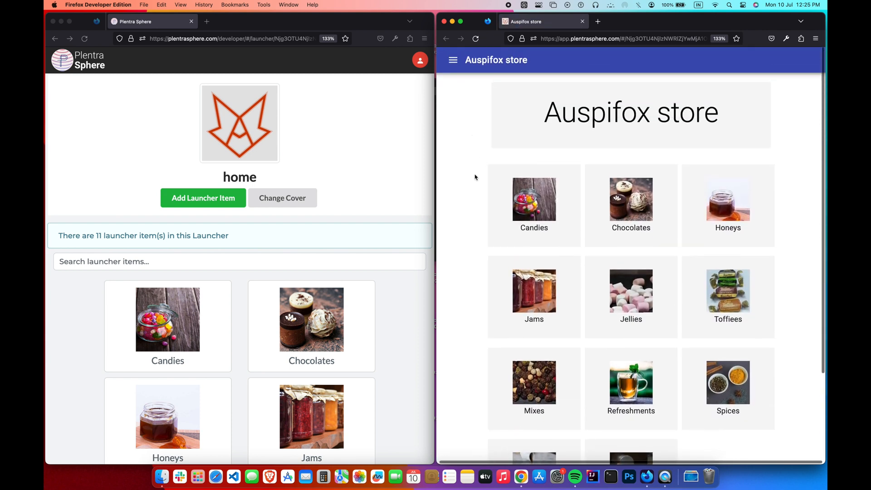
scroll(476, 177, "up", 3)
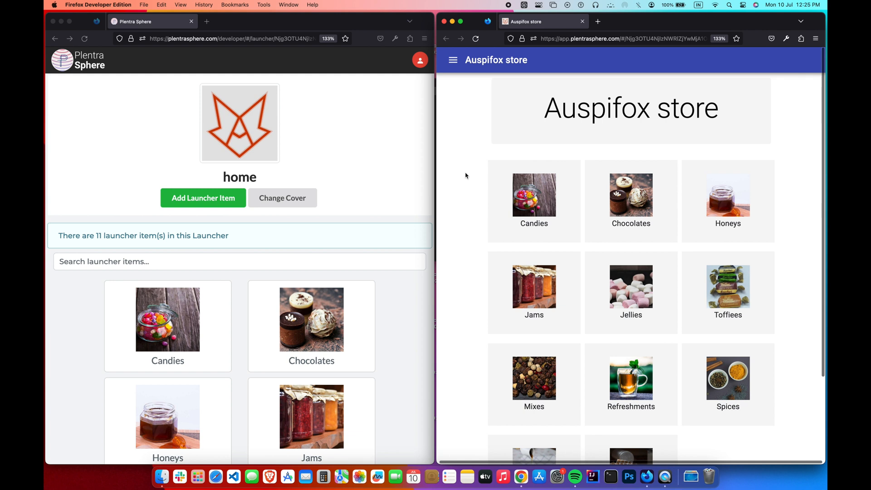
- Save cover.jpg as the dried-fruit launcher cover and reload the store to view it
left_click(375, 195)
left_click(319, 198)
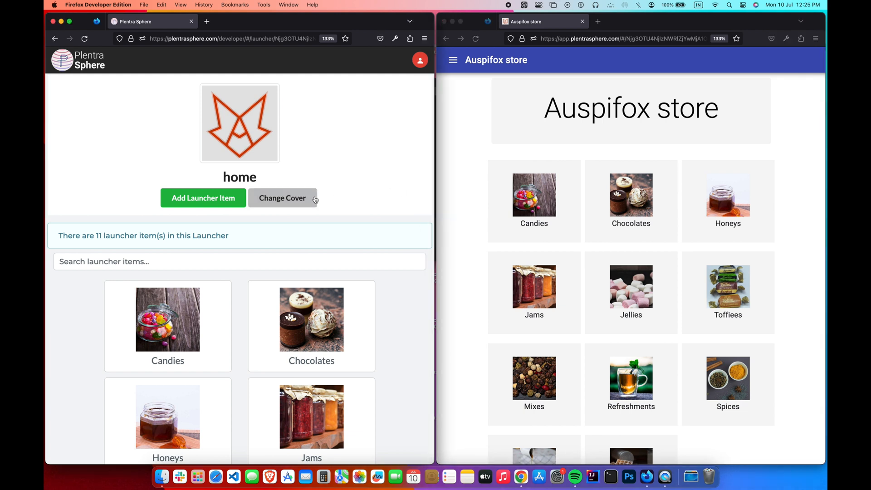
scroll(464, 201, "down", 2)
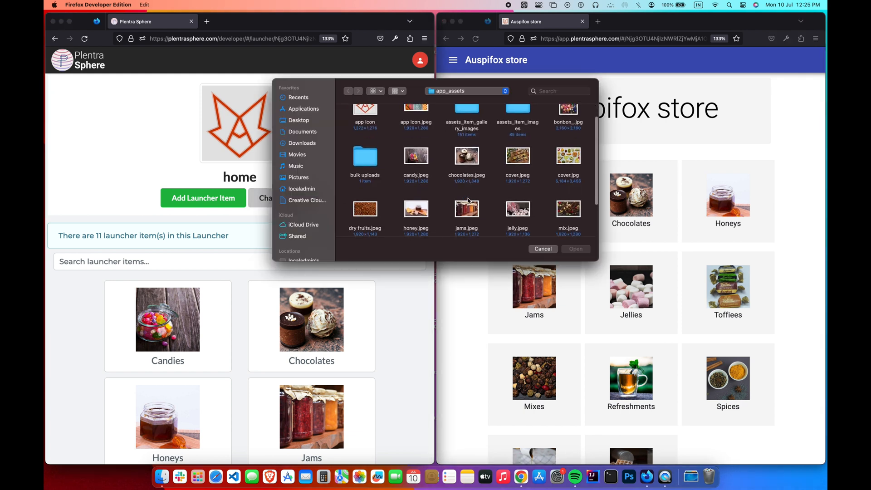
double_click(567, 154)
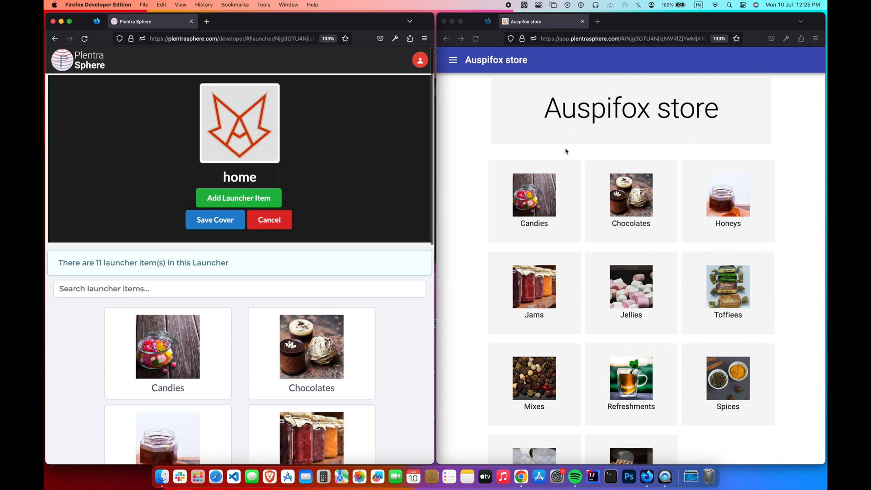
left_click(229, 227)
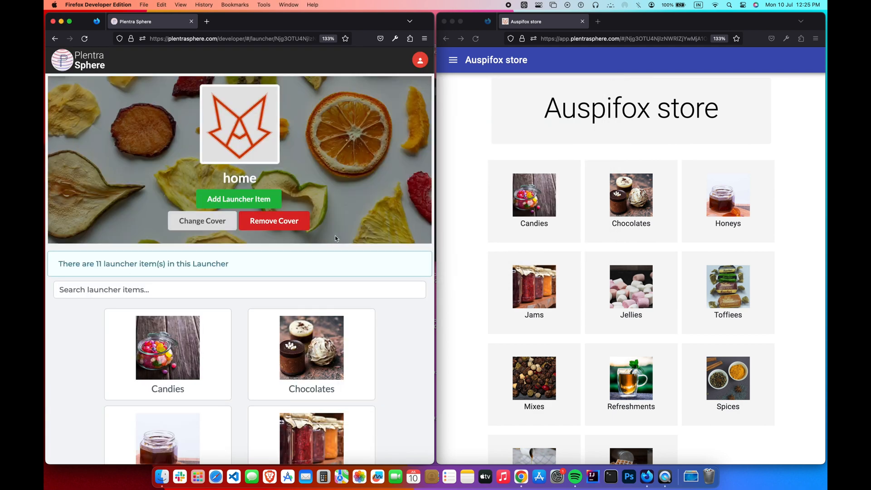
left_click(460, 142)
left_click(475, 39)
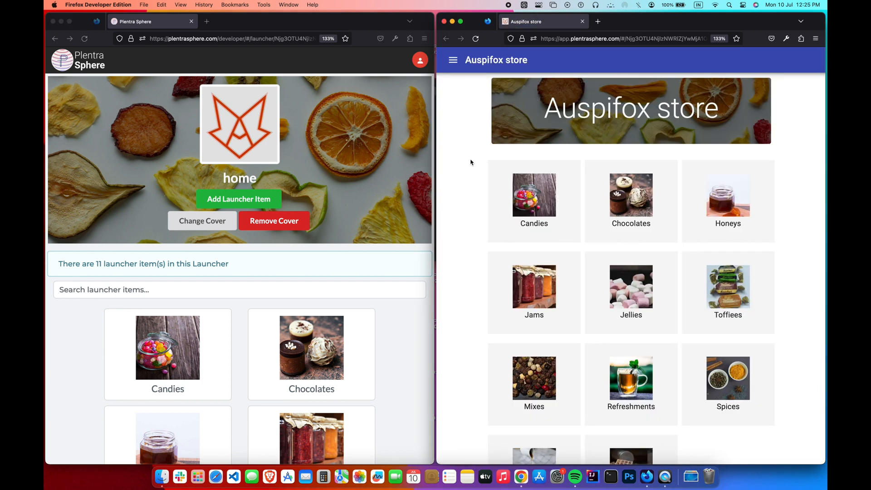
- Switch the launcher cover to the cover.jpeg market image and reload the store
left_click(364, 213)
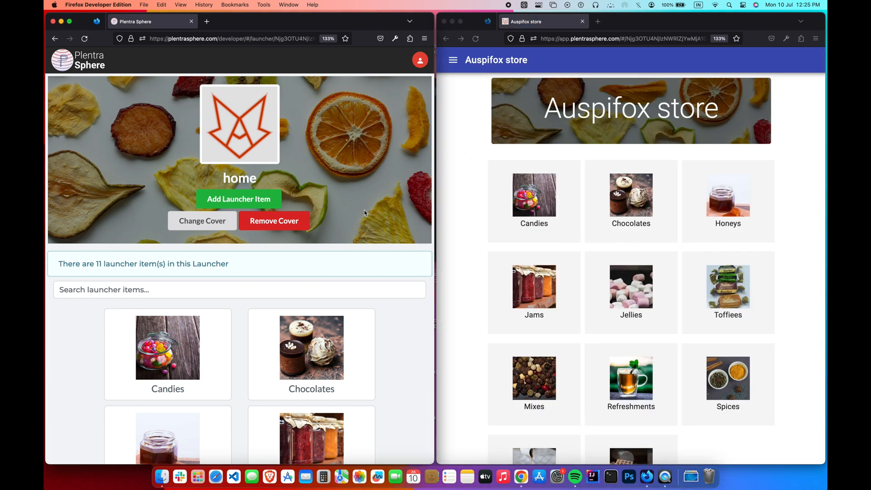
left_click(212, 225)
double_click(518, 187)
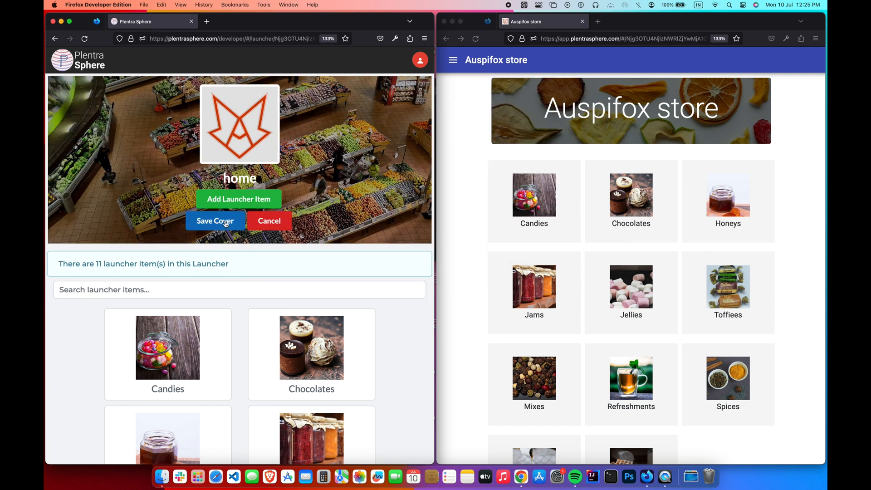
left_click(226, 223)
left_click(470, 137)
key("super+r")
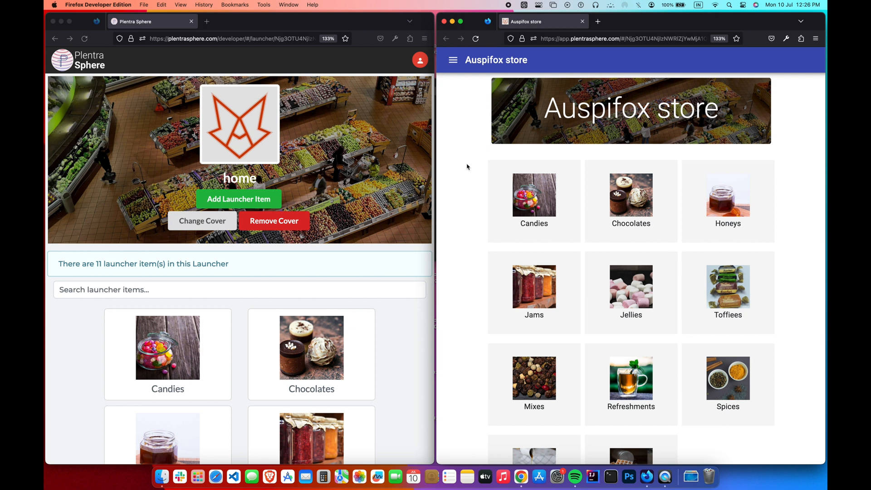
- Remove the launcher cover and confirm the store banner shows only the title
left_click(287, 226)
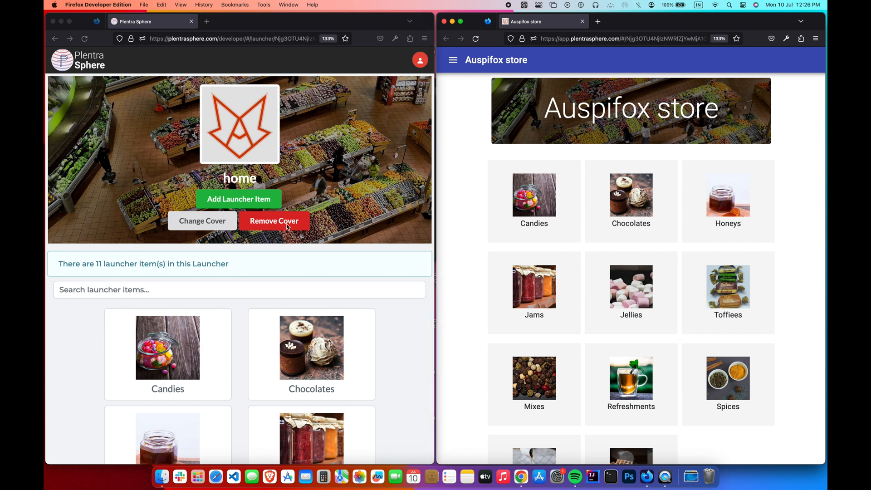
left_click(286, 225)
left_click(464, 173)
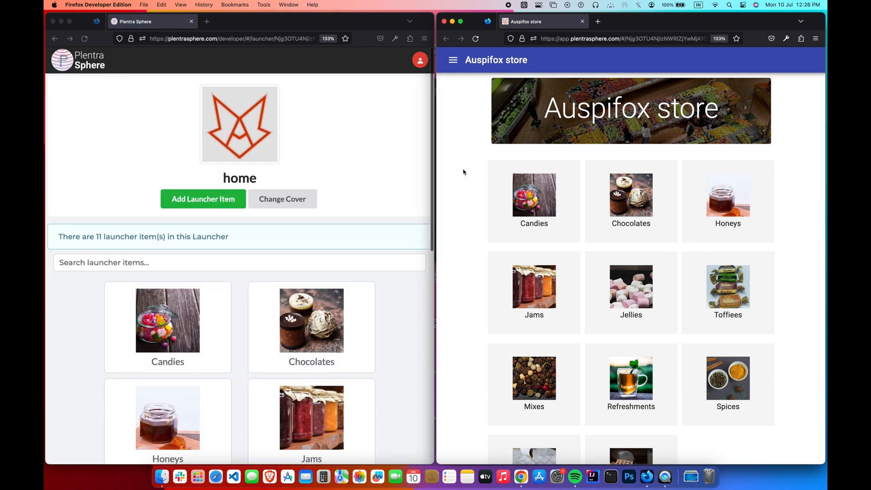
left_click(476, 39)
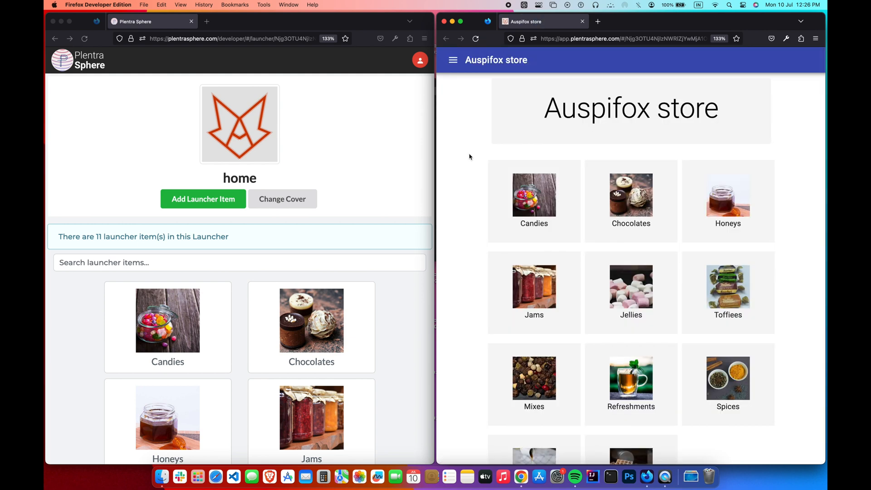
left_click(375, 202)
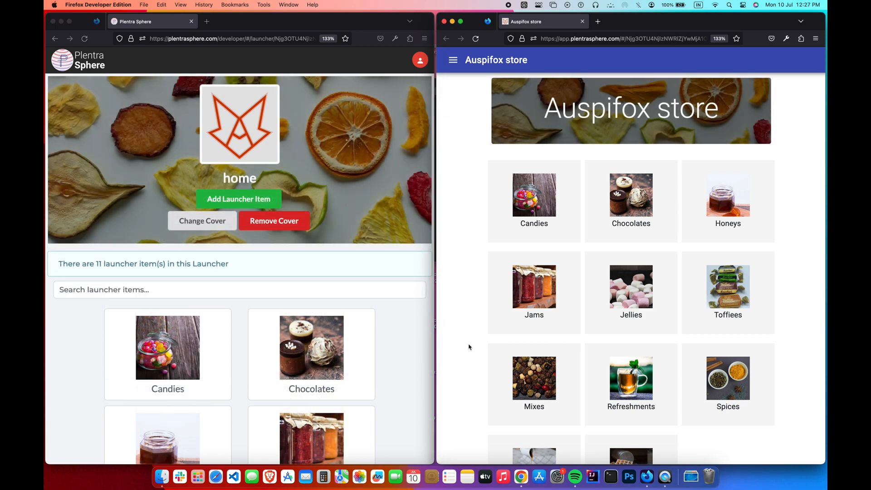
- Start a new item named Viento jelly in the jellies category
left_click(565, 227)
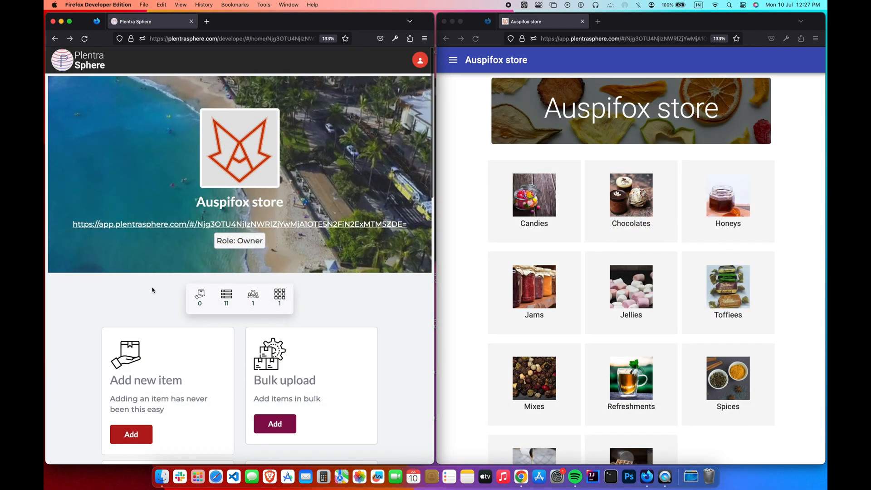
scroll(153, 290, "down", 3)
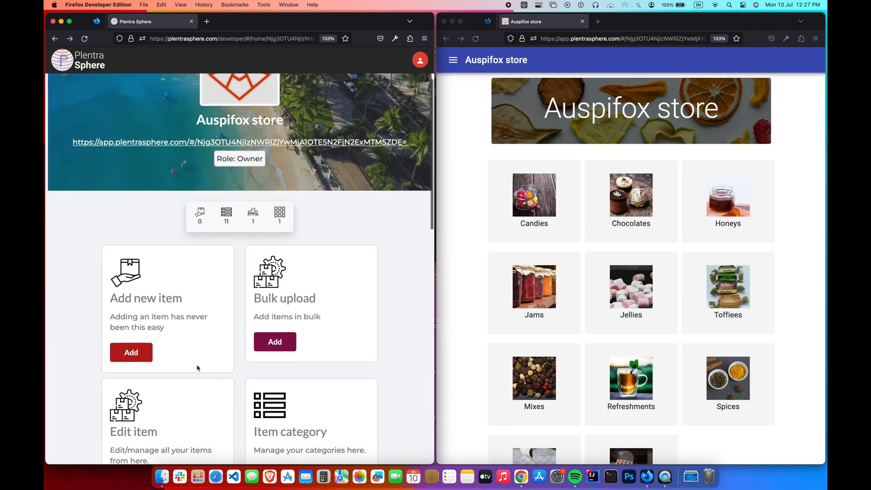
left_click(144, 354)
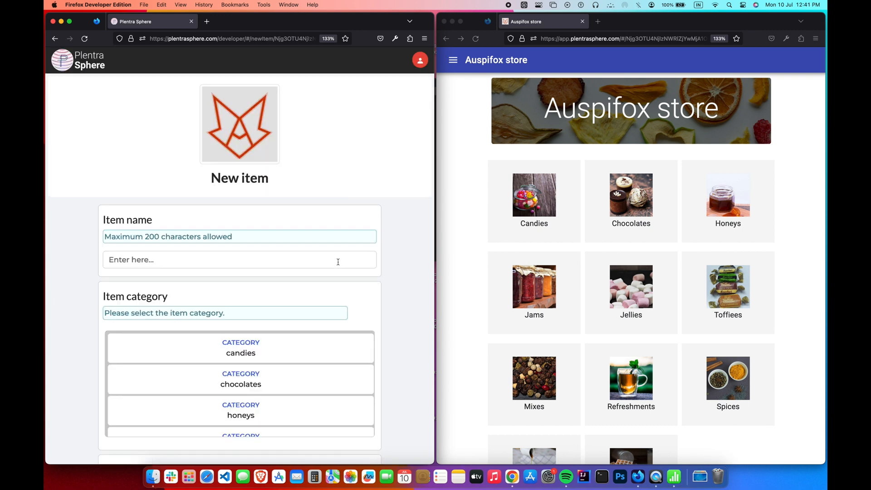
left_click(338, 261)
type("Viento ")
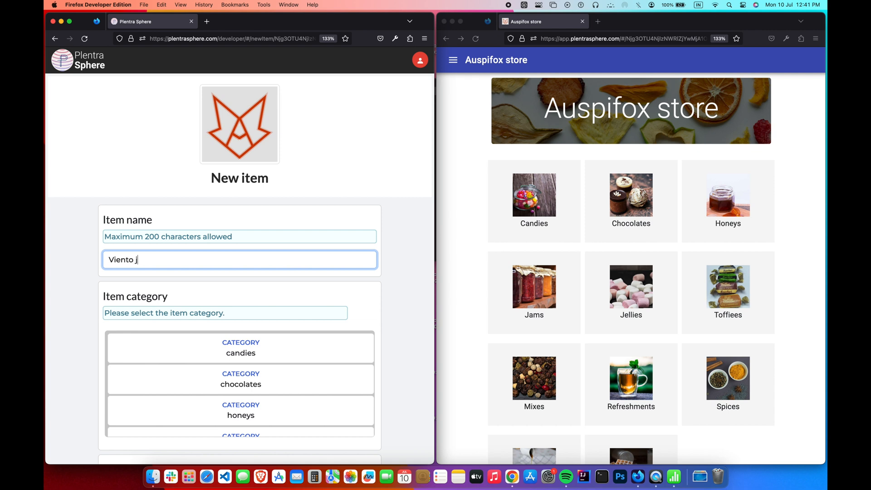
type("jelly")
scroll(405, 341, "down", 1)
scroll(325, 383, "down", 5)
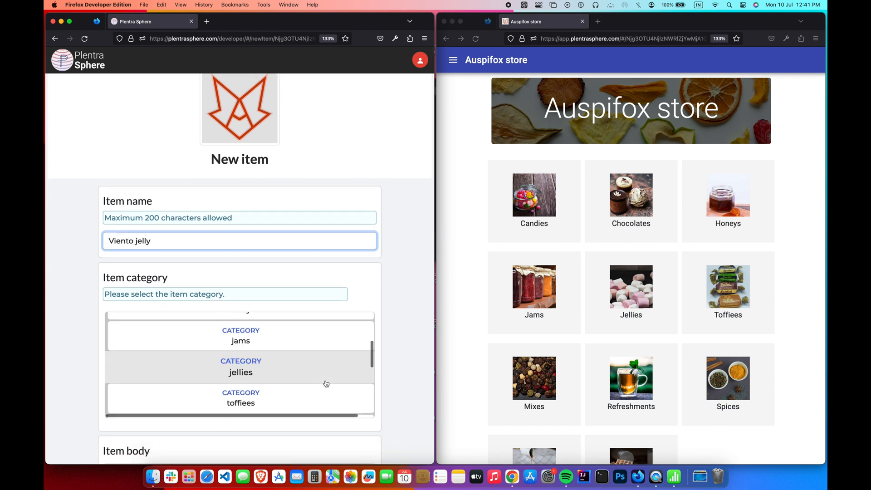
left_click(326, 380)
- Paste the dry-fruits-store description into the item body
scroll(326, 380, "down", 5)
left_click(298, 248)
type("We are whole sellers and retailers of dry fruits and chocolates based in bangalore.We offer wide variety of products ranging from festive gift boxes to toffies.Also we undertake orders for parties,weddings,etc.")
left_click_drag(371, 273, 419, 356)
scroll(417, 355, "down", 3)
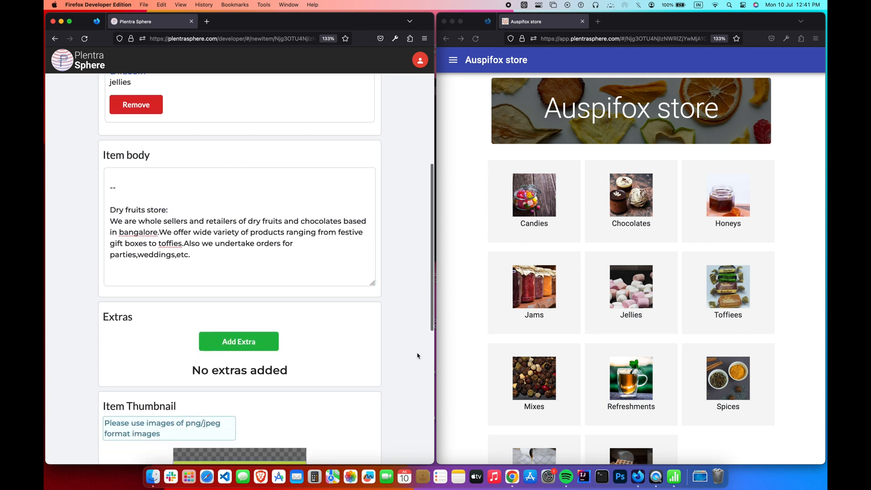
scroll(417, 355, "down", 3)
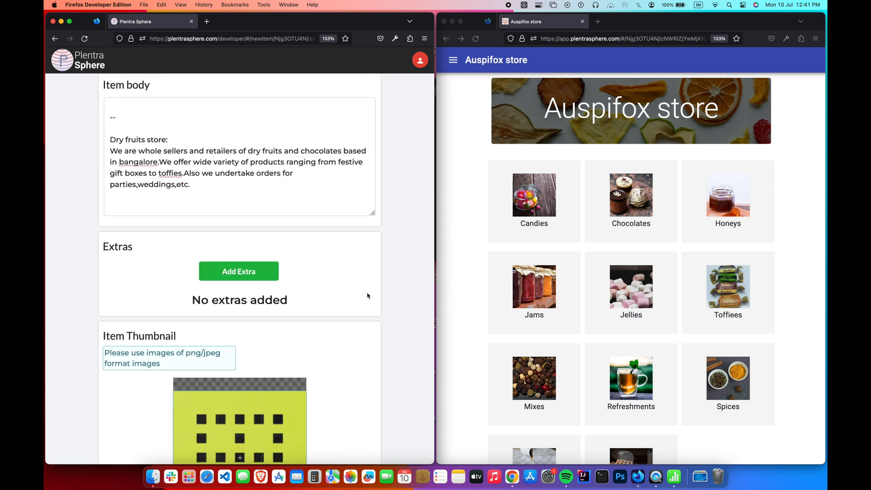
- Add a price extra of ₹300 with offer price 0 and unit Pack
left_click(277, 275)
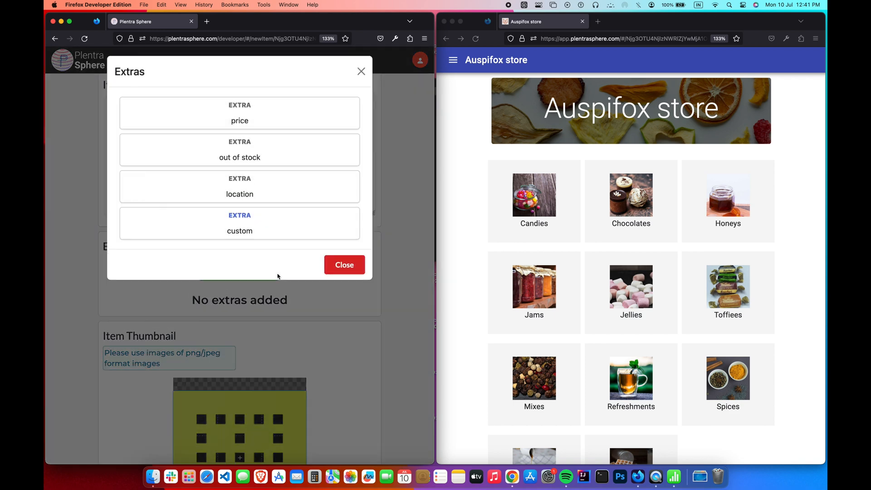
left_click(321, 130)
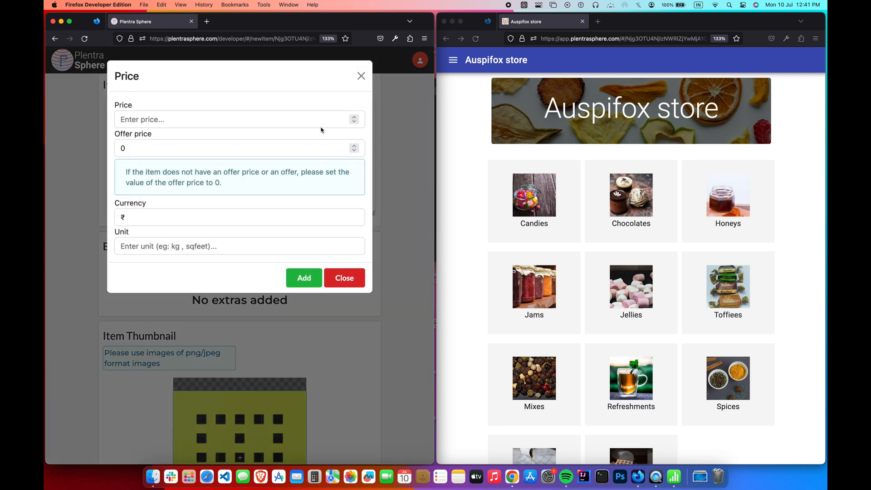
left_click(303, 122)
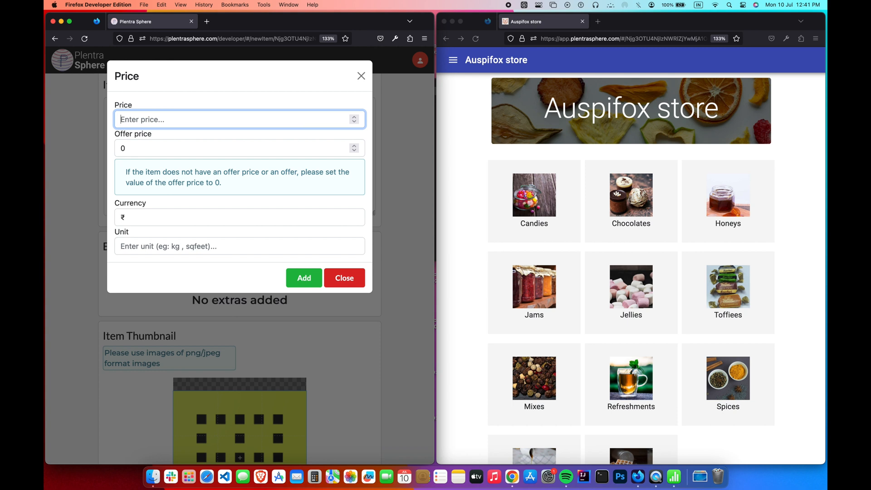
left_click(302, 101)
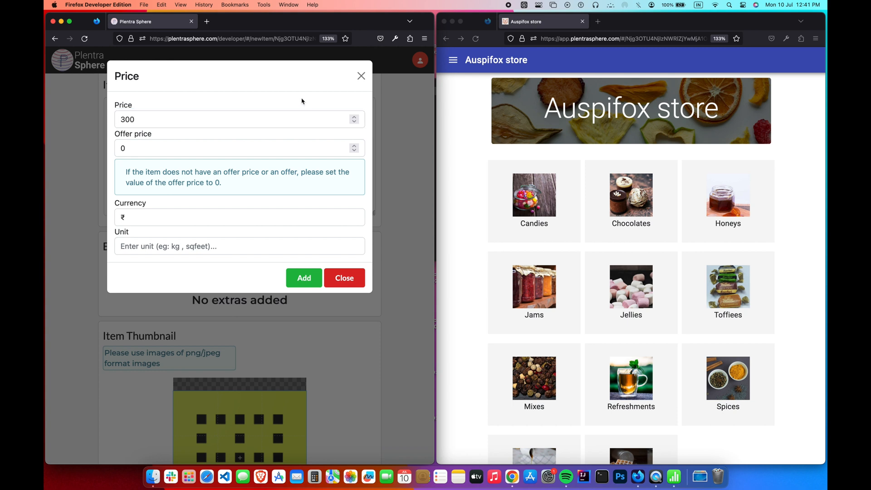
left_click(274, 150)
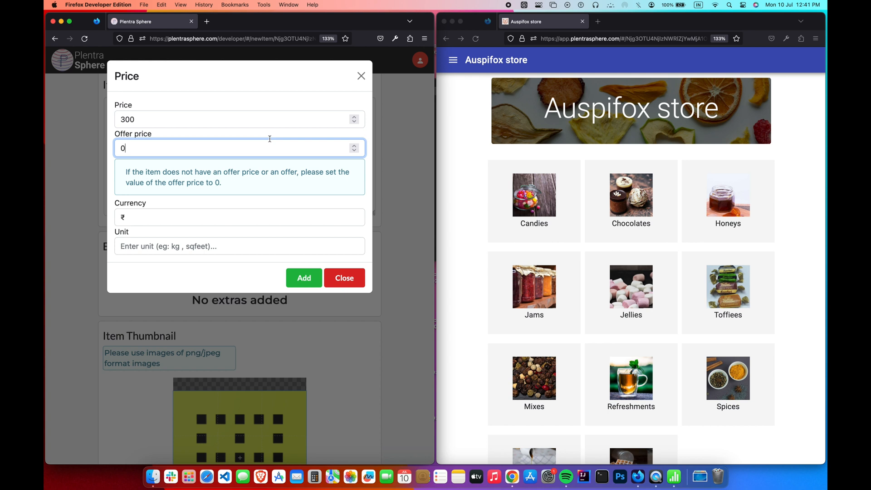
left_click(244, 216)
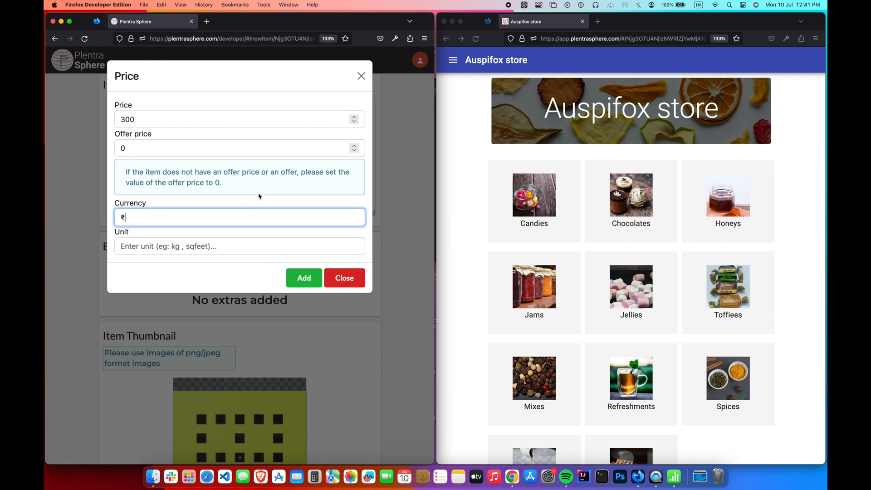
left_click(238, 248)
type("Pack")
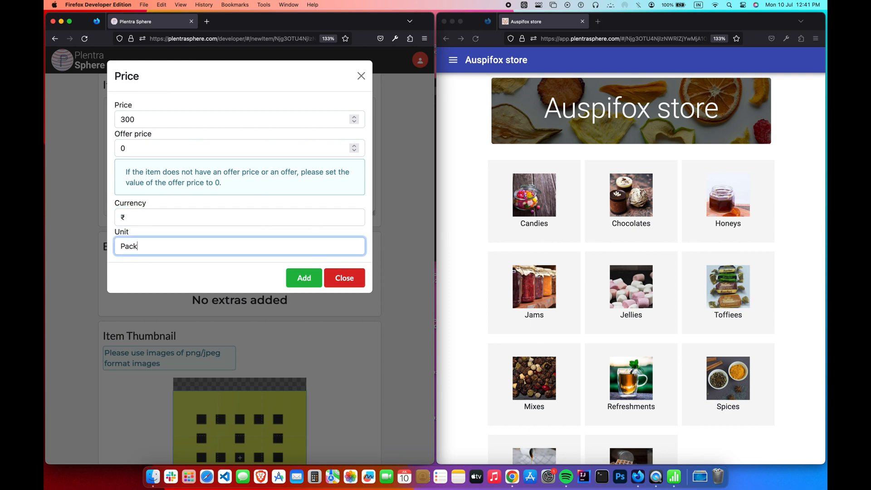
left_click(297, 281)
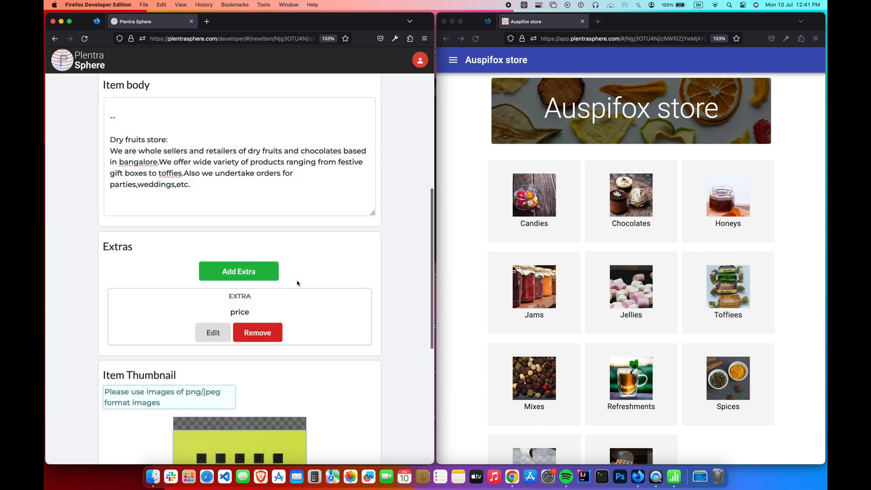
- Set a candy image as the Viento jelly thumbnail
scroll(297, 282, "down", 10)
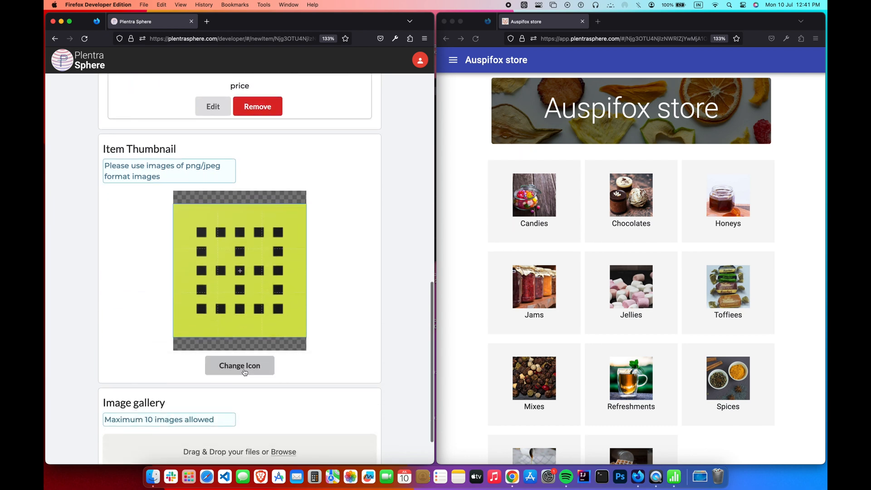
left_click(244, 370)
scroll(382, 231, "down", 2)
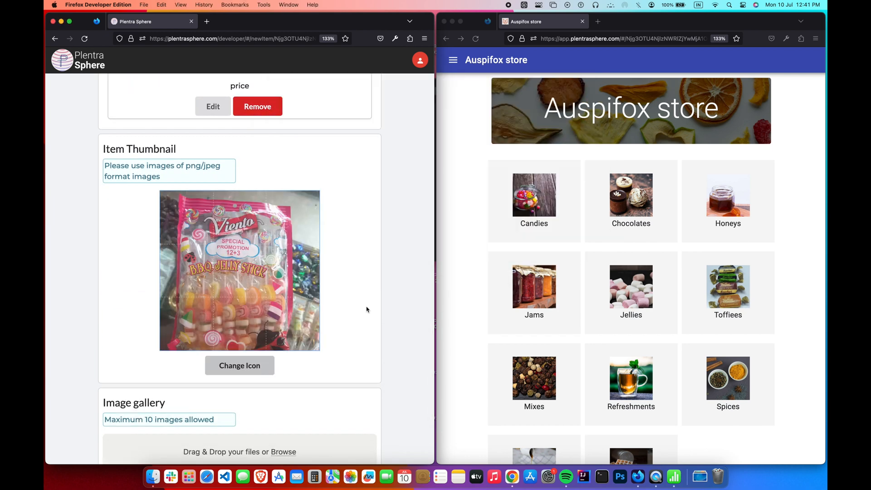
scroll(367, 310, "down", 1)
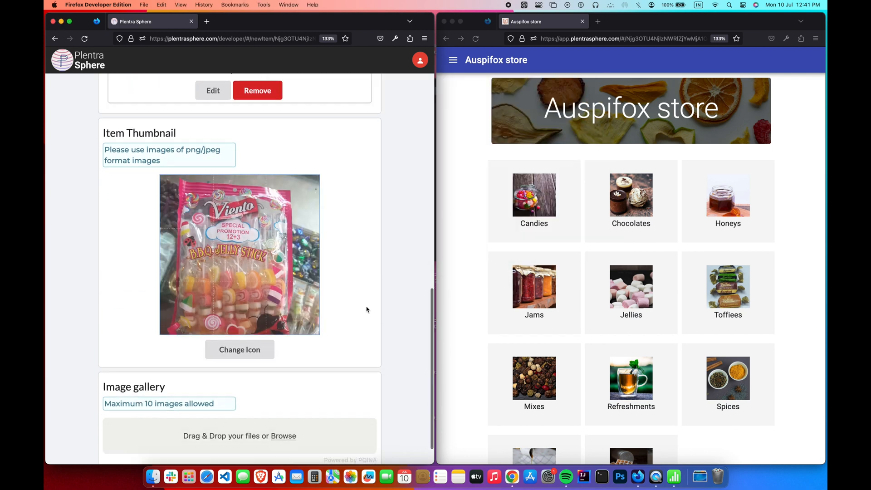
scroll(367, 309, "down", 2)
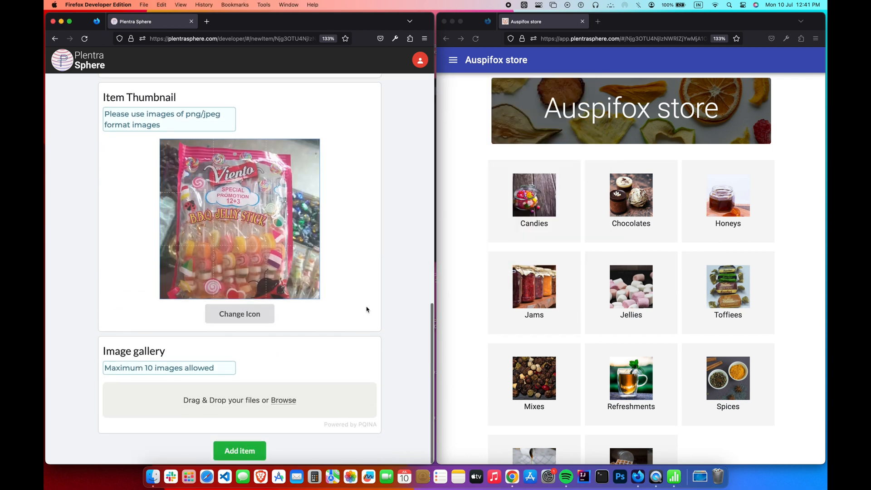
- Upload the two Viento jelly gallery photos, save the item, and view Jellies in the store
left_click(294, 404)
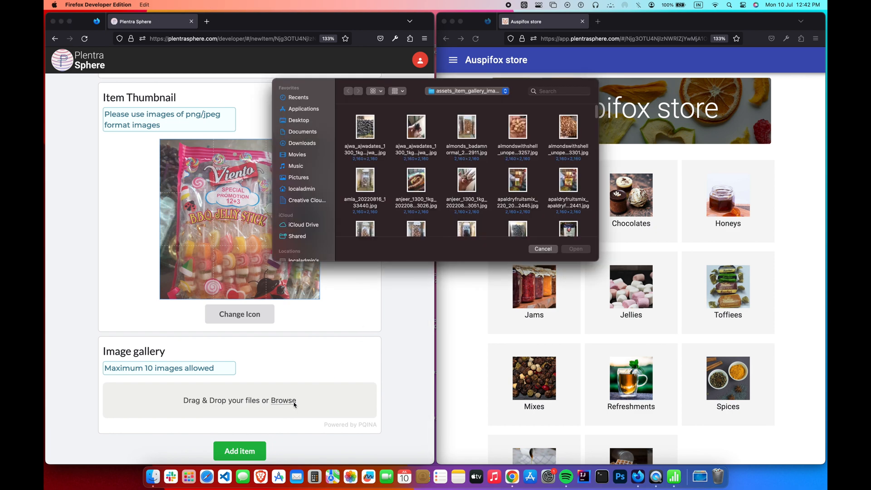
left_click(370, 152, "super")
left_click(576, 248)
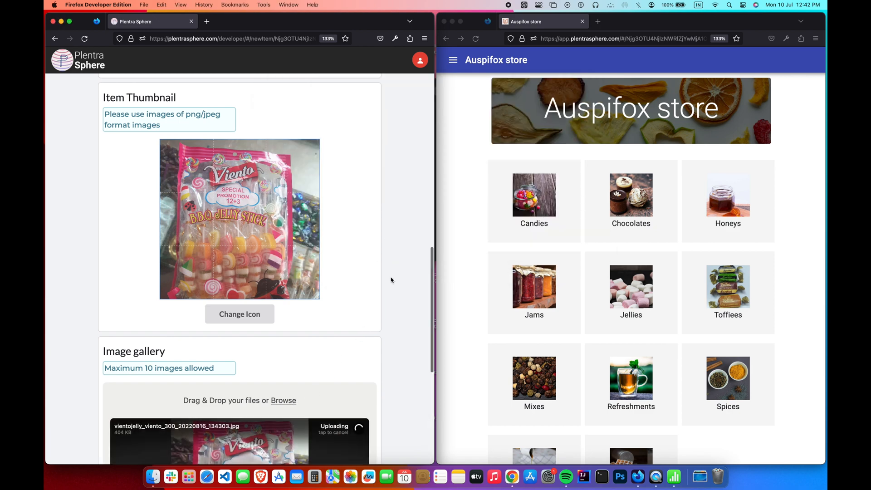
scroll(391, 280, "down", 7)
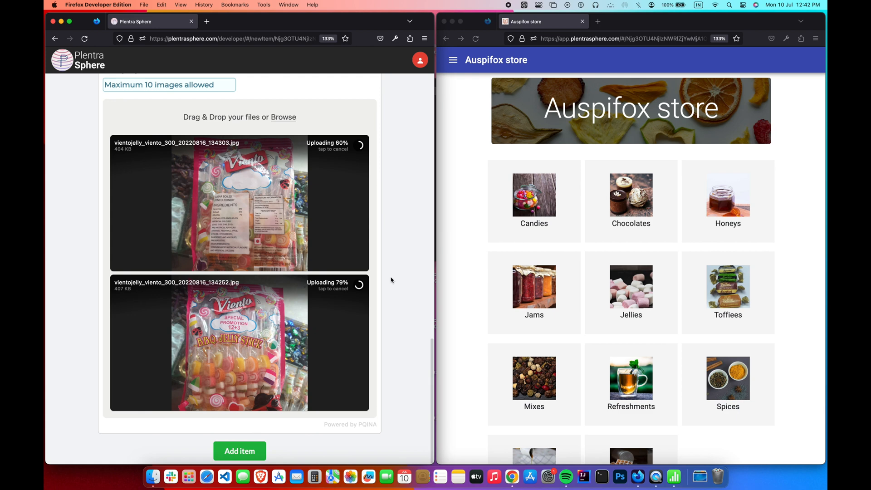
left_click(262, 455)
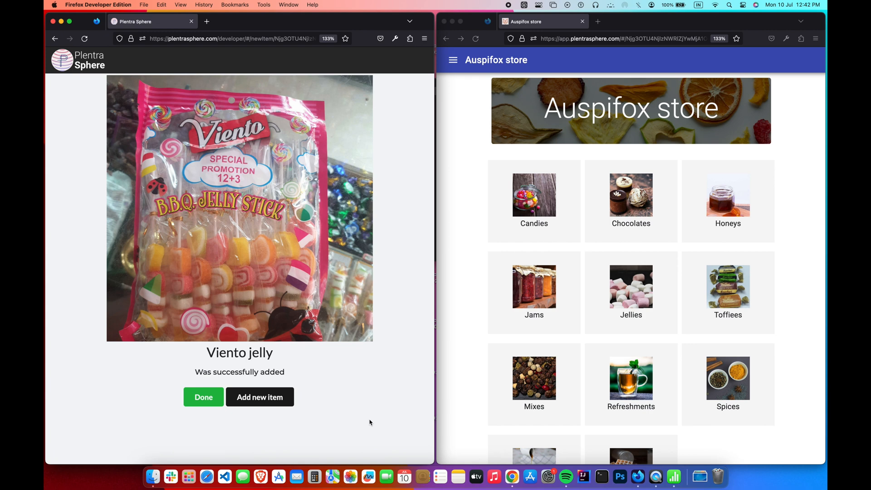
left_click(617, 333)
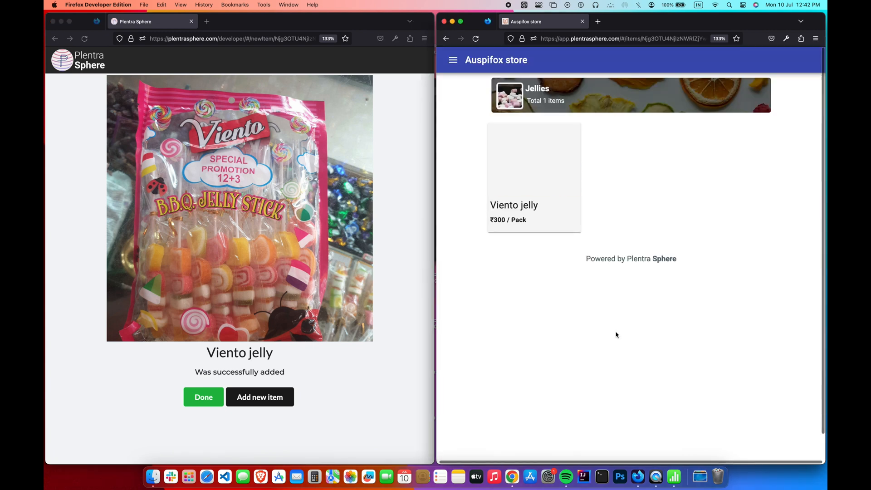
- Check the Viento jelly store listing, then open the item for editing
left_click(534, 190)
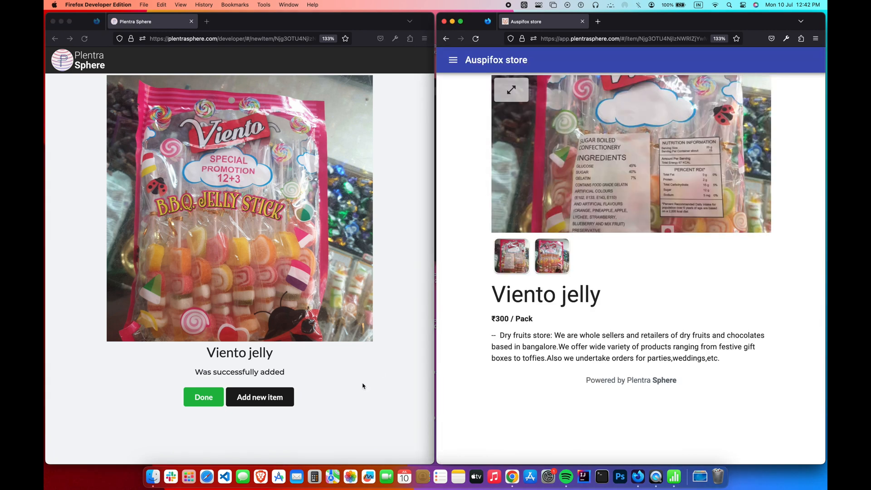
left_click(212, 397)
scroll(210, 398, "down", 5)
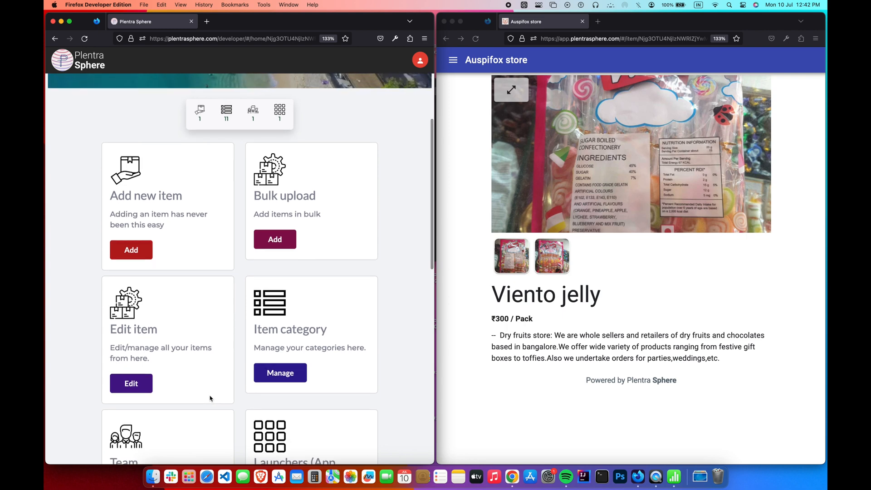
left_click(131, 383)
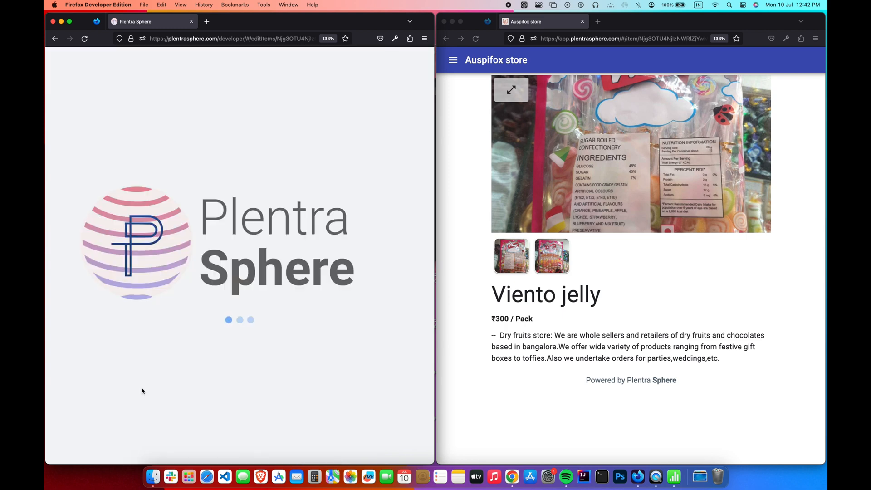
left_click(172, 366)
scroll(226, 331, "down", 10)
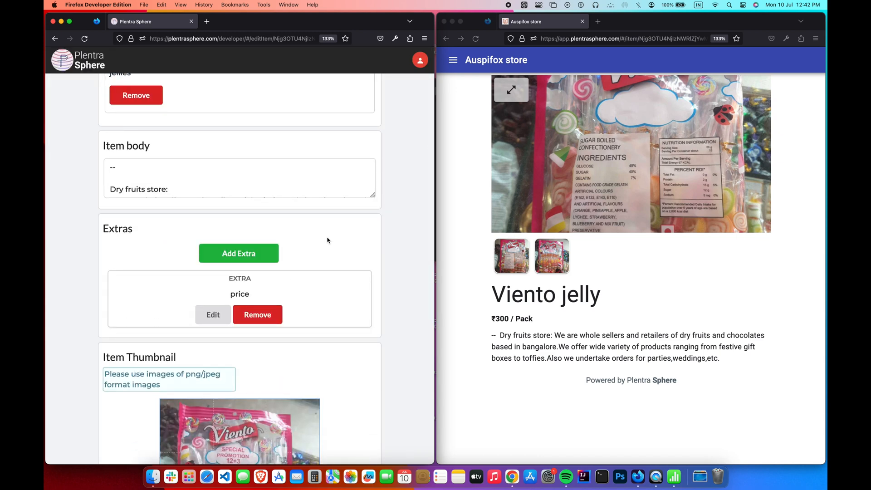
- Replace the item body with "This is updated description" and save the item
left_click(270, 161)
key("super+a")
type("Thi")
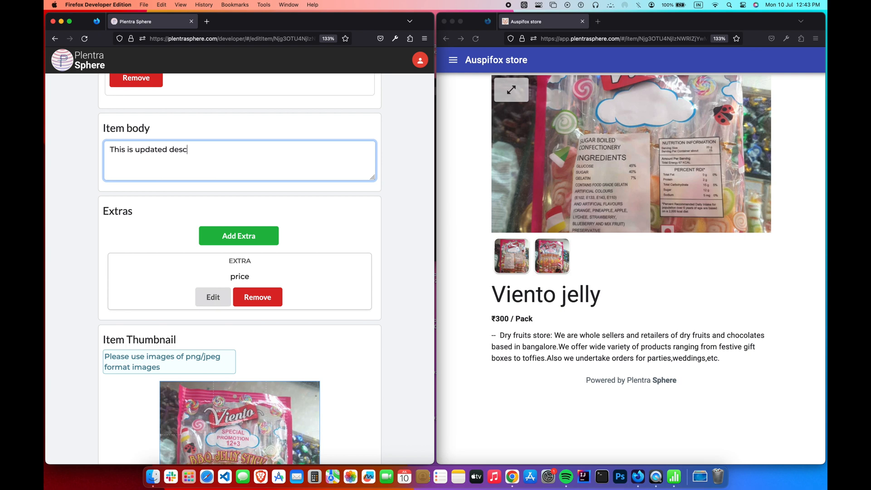
scroll(352, 213, "down", 13)
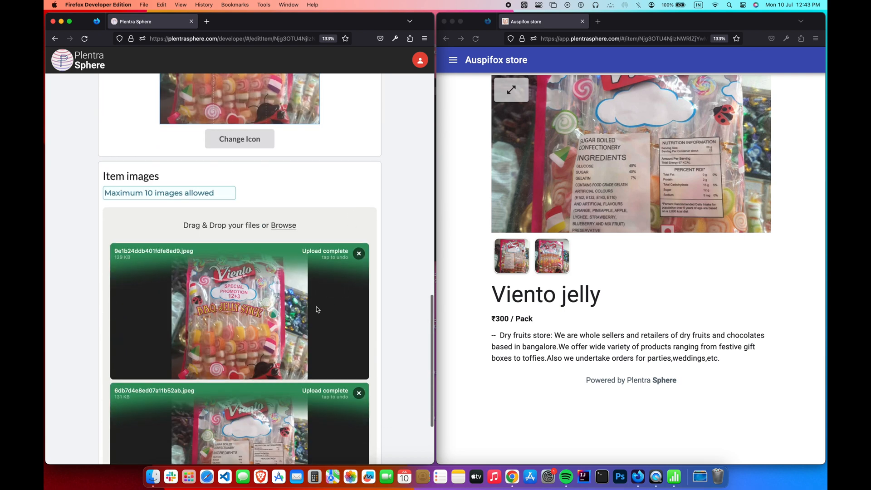
scroll(317, 309, "down", 3)
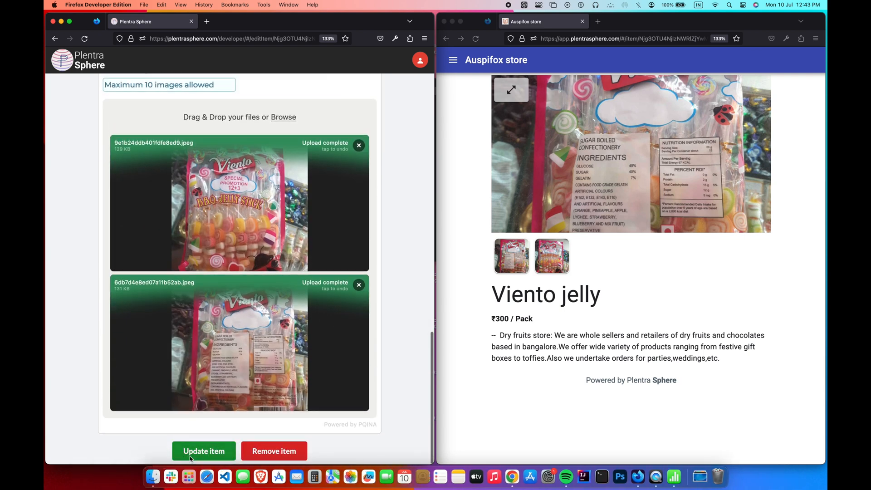
left_click(191, 455)
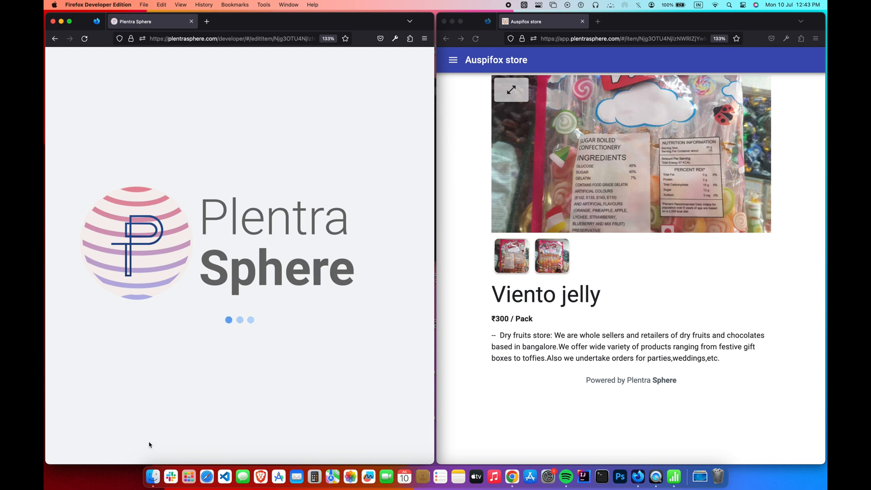
- Reload the store to verify the updated description, then return to the item list
left_click(475, 38)
left_click(475, 38)
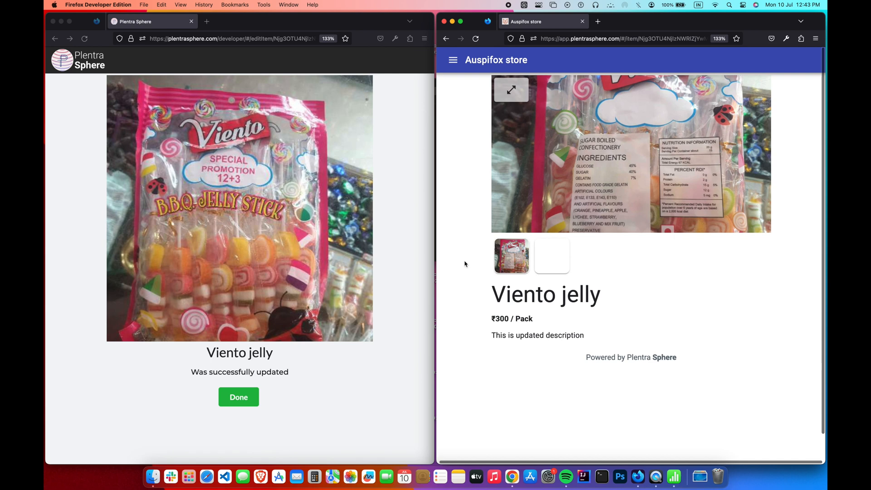
left_click(446, 39)
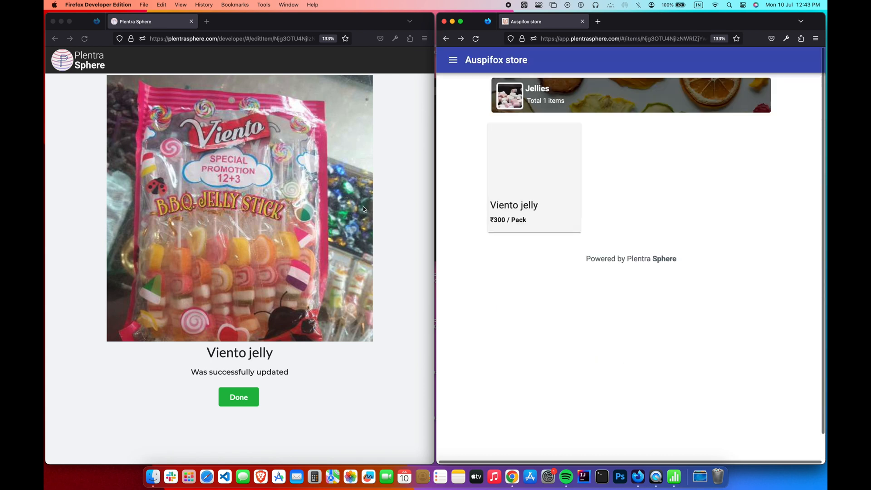
left_click(285, 361)
left_click(244, 403)
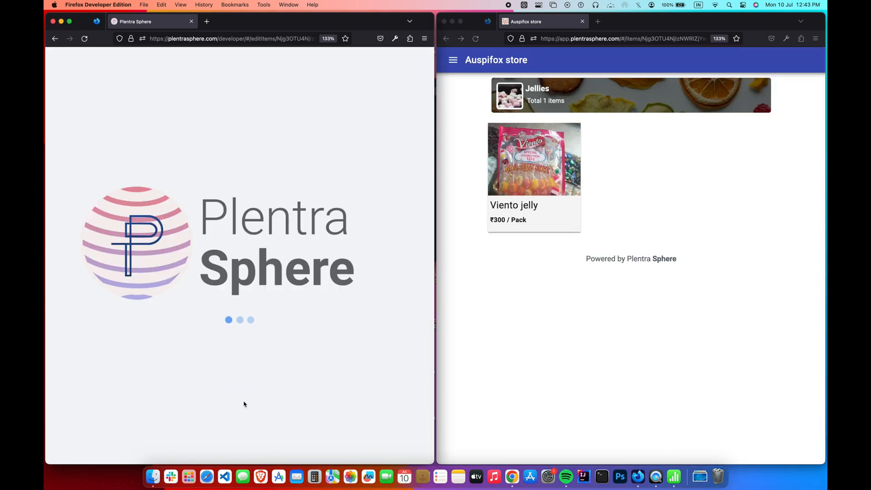
- Set Viento jelly's offer price to 180 and reload the store showing ₹180 / Pack, 40% OFF
left_click(179, 374)
scroll(178, 374, "down", 10)
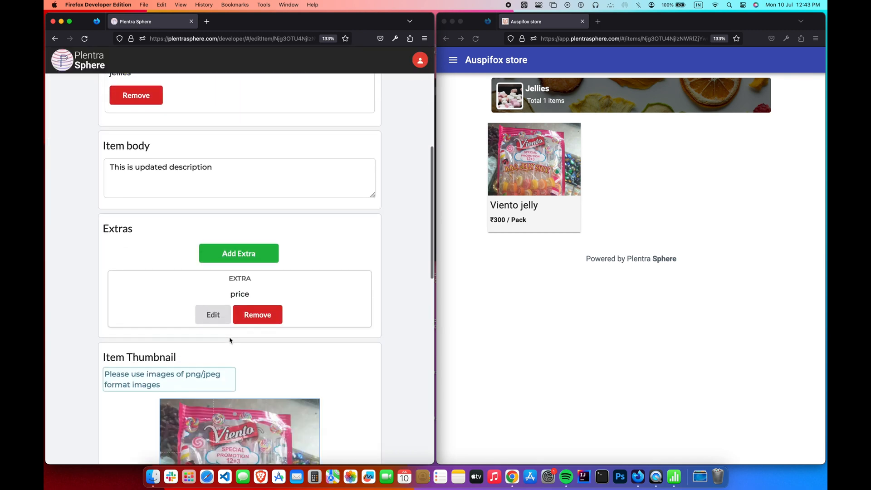
left_click(218, 317)
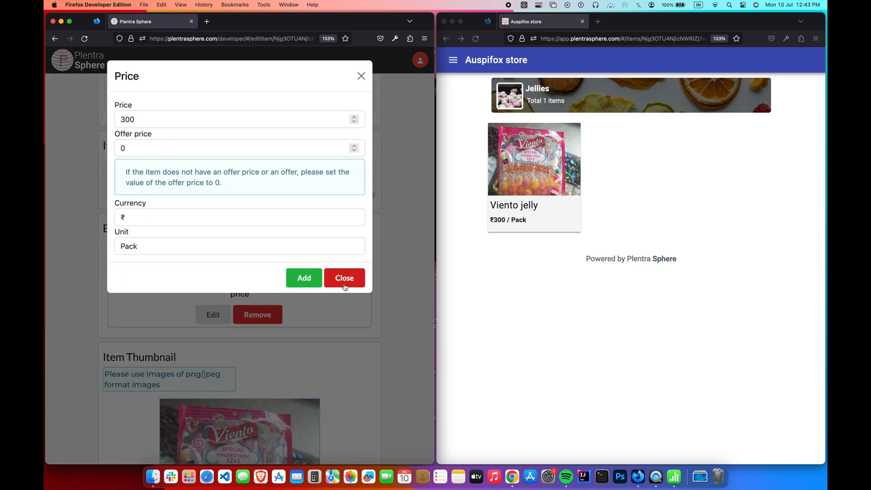
left_click(226, 146)
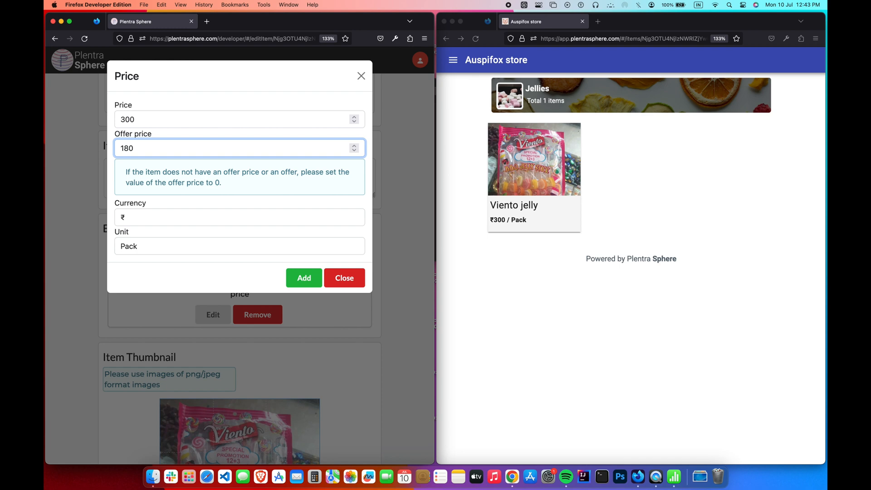
type("180")
left_click(305, 285)
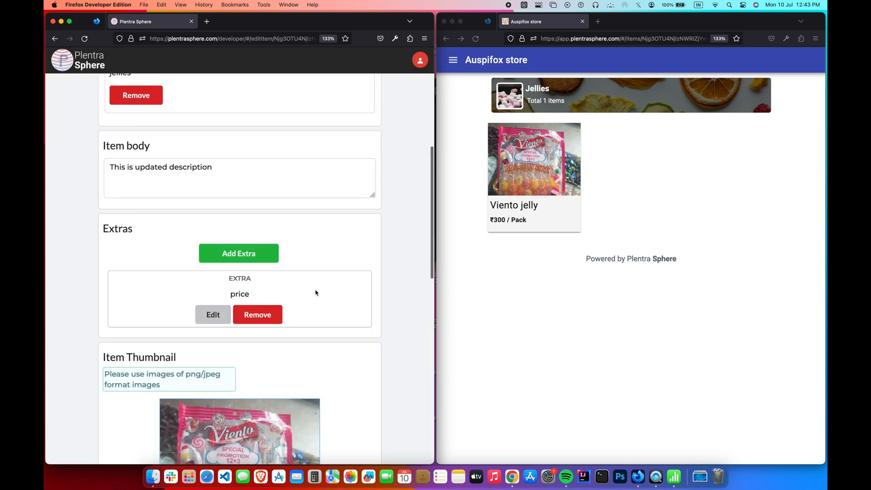
scroll(335, 312, "down", 10)
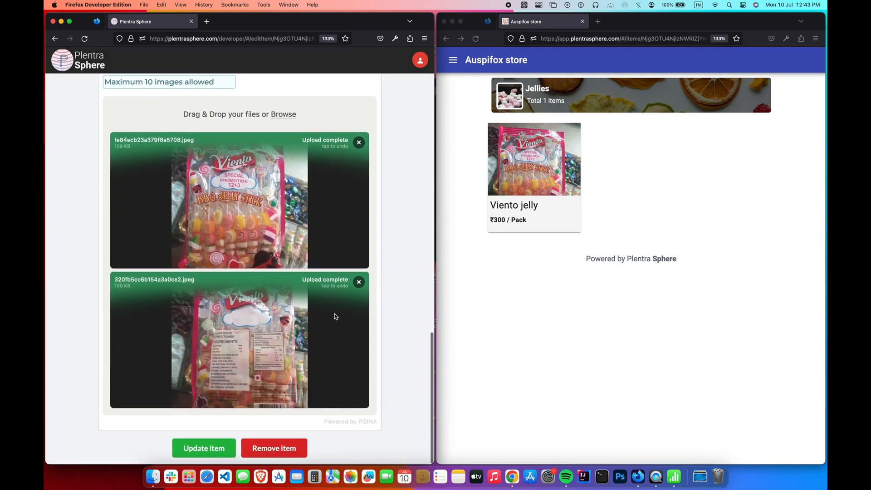
left_click(218, 446)
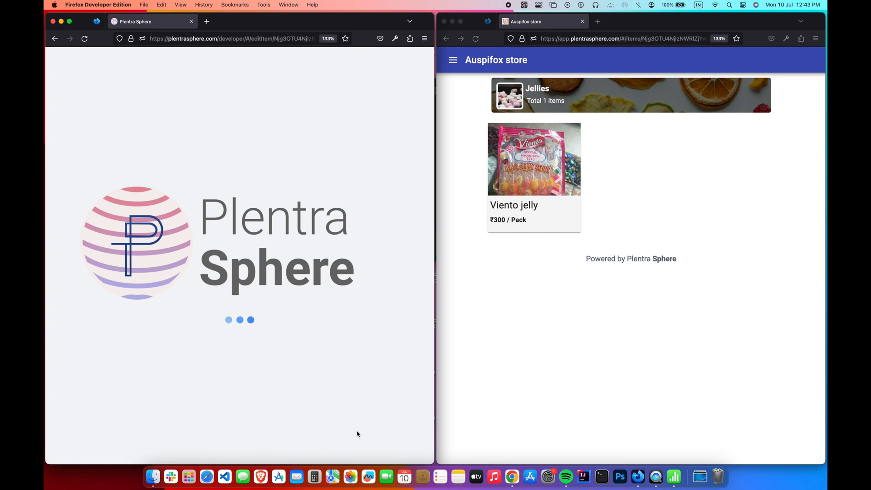
left_click(486, 361)
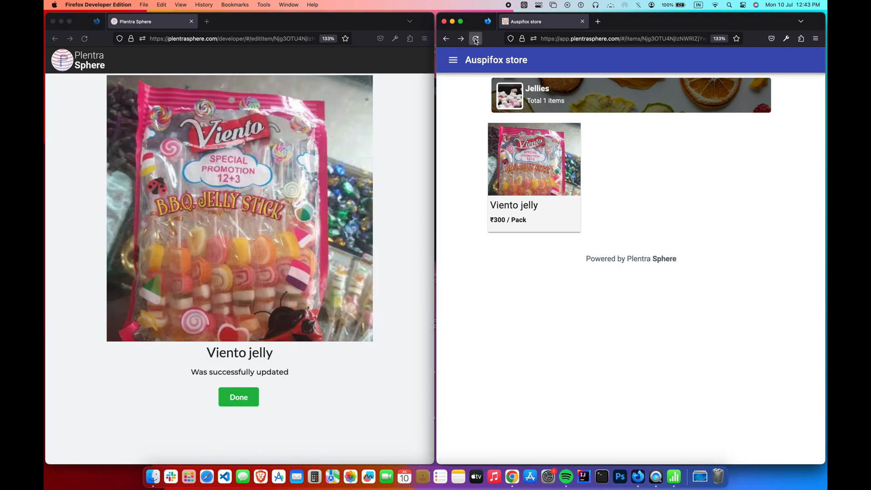
left_click(475, 39)
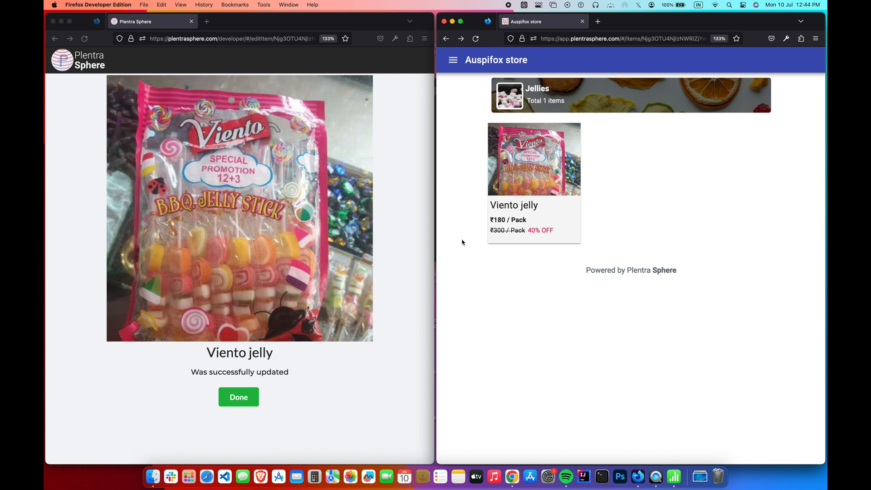
left_click(252, 396)
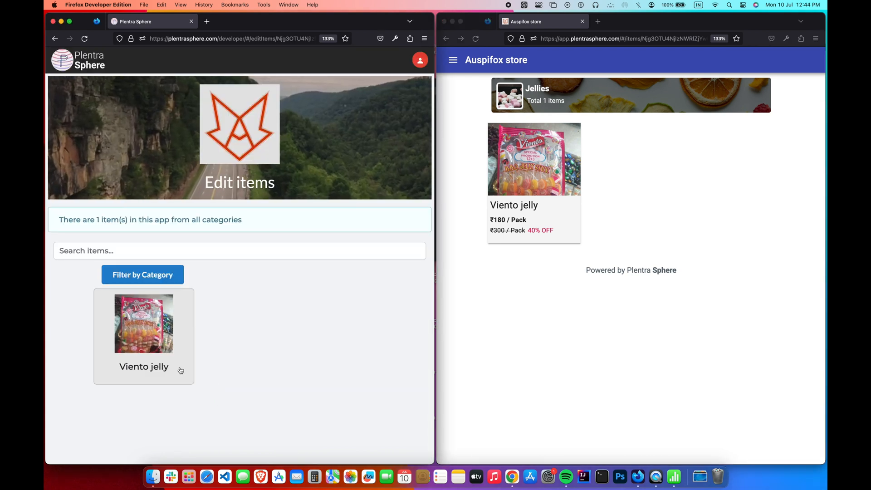
- Add an out of stock extra to Viento jelly and save the item
left_click(180, 370)
scroll(181, 370, "down", 5)
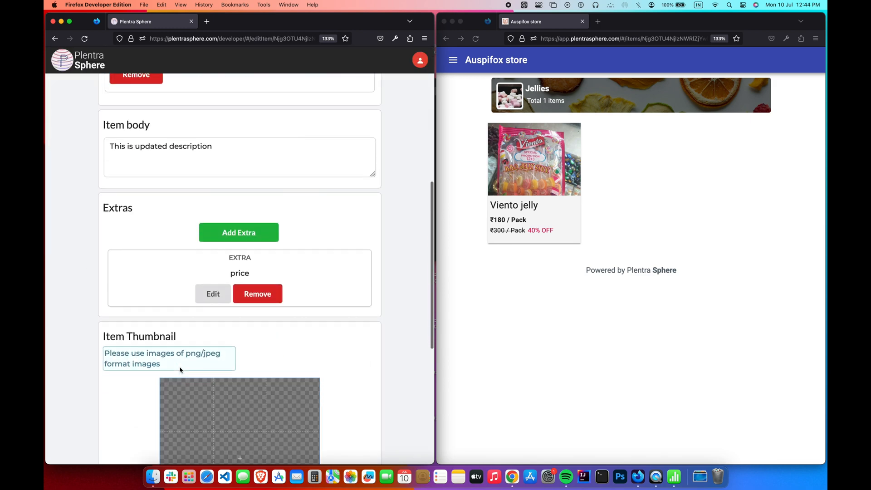
left_click(274, 234)
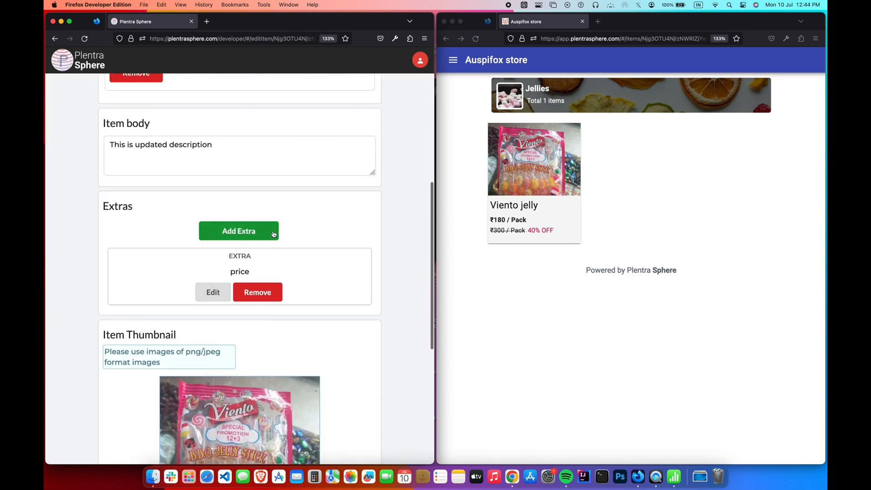
left_click(307, 166)
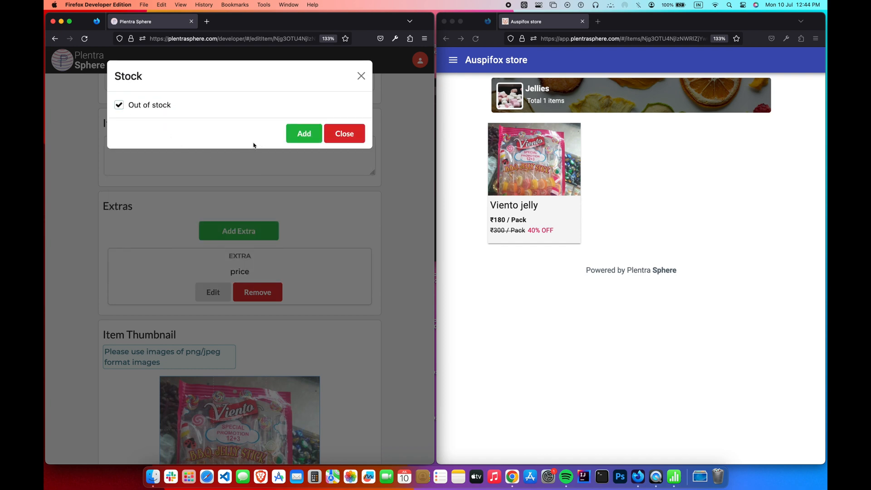
left_click(309, 136)
scroll(321, 266, "down", 10)
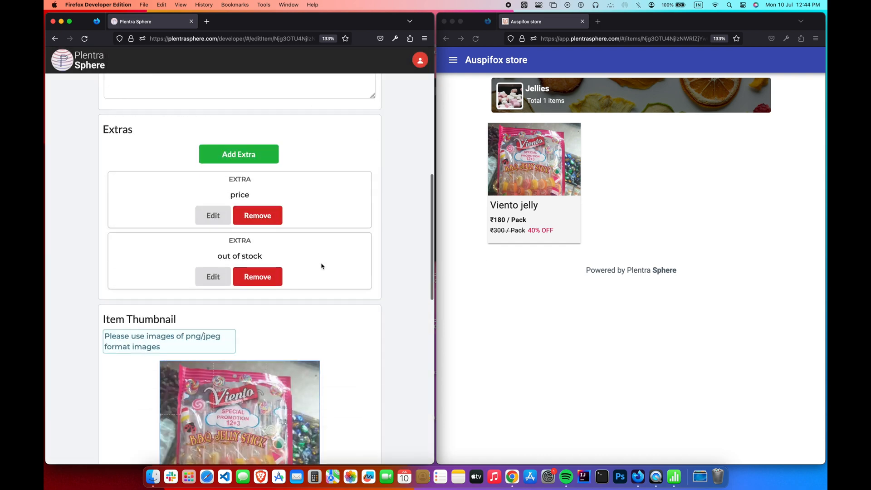
scroll(321, 266, "down", 5)
left_click(217, 451)
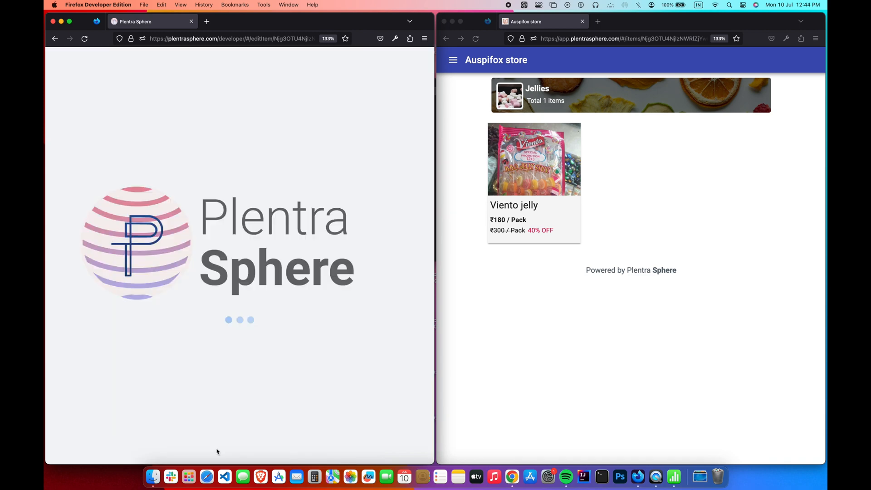
- Reload the store to confirm Viento jelly shows Item not available
left_click(507, 342)
left_click(476, 39)
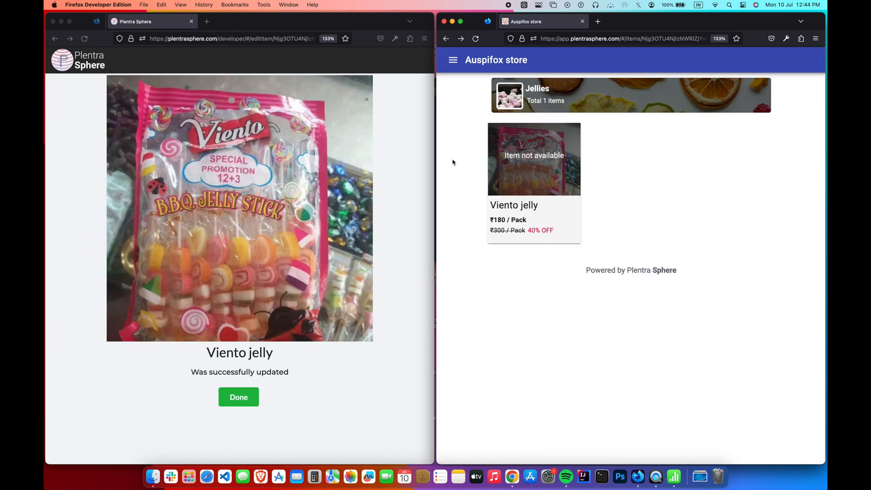
left_click(526, 179)
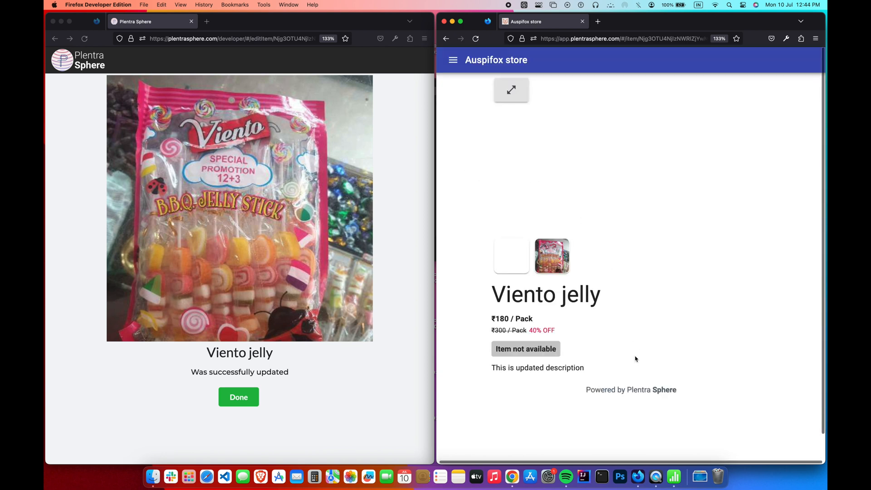
left_click(446, 39)
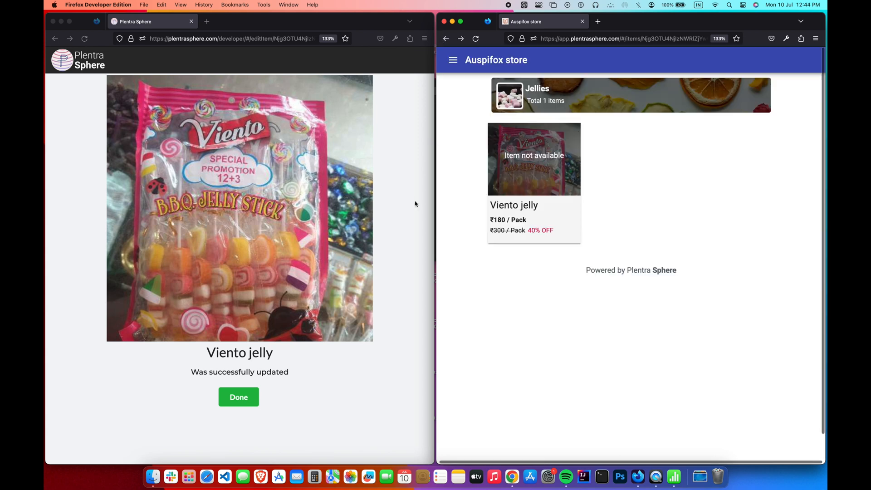
left_click(368, 279)
left_click(246, 398)
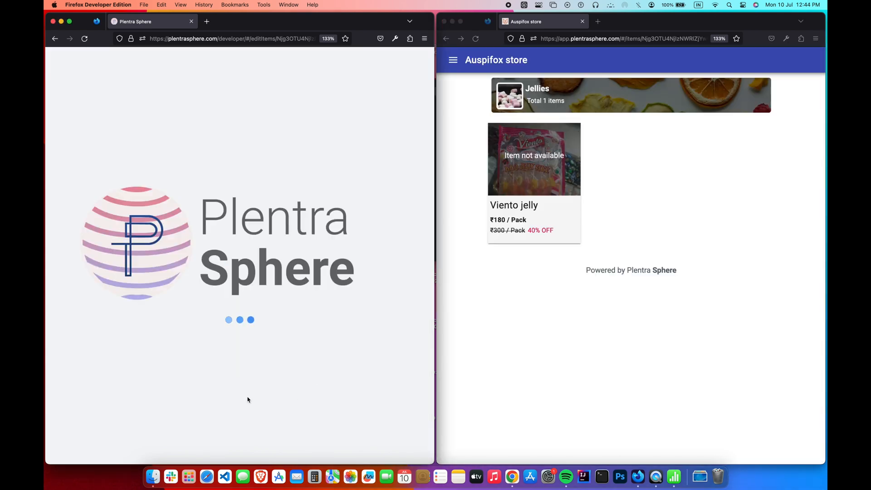
- Delete the Viento jelly item and reload the store to confirm no items remain
left_click(169, 351)
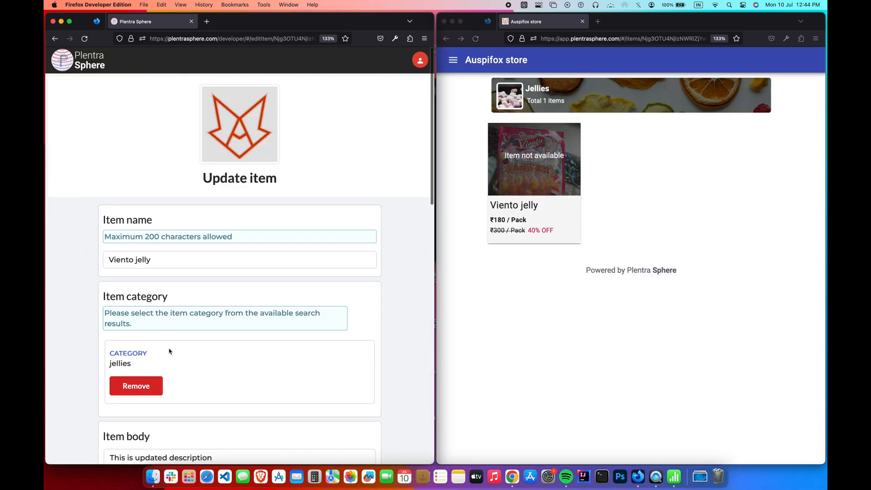
scroll(169, 351, "down", 10)
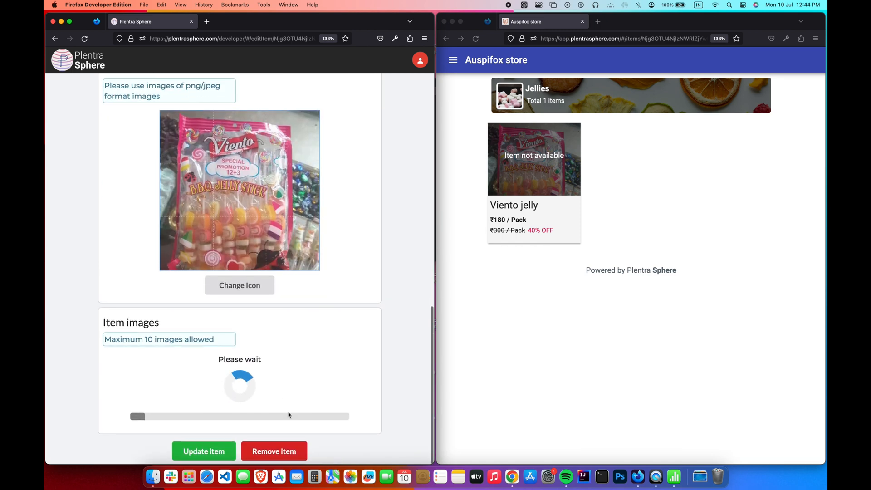
left_click(303, 451)
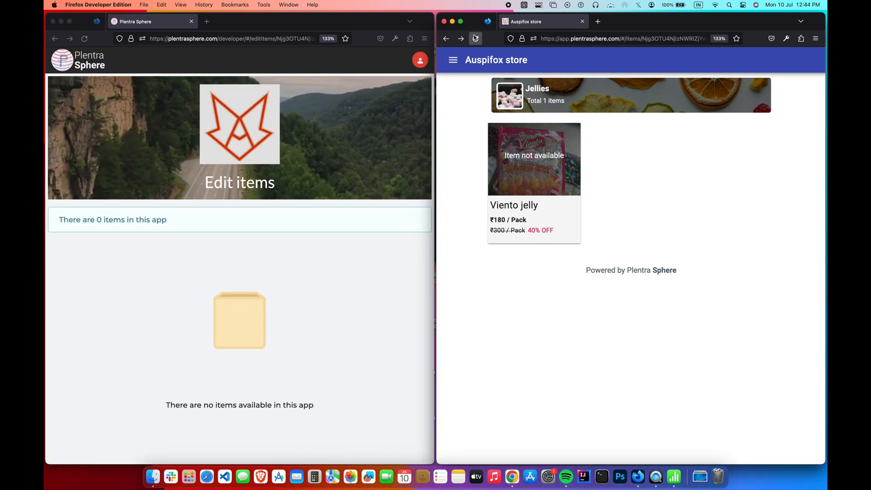
left_click(475, 39)
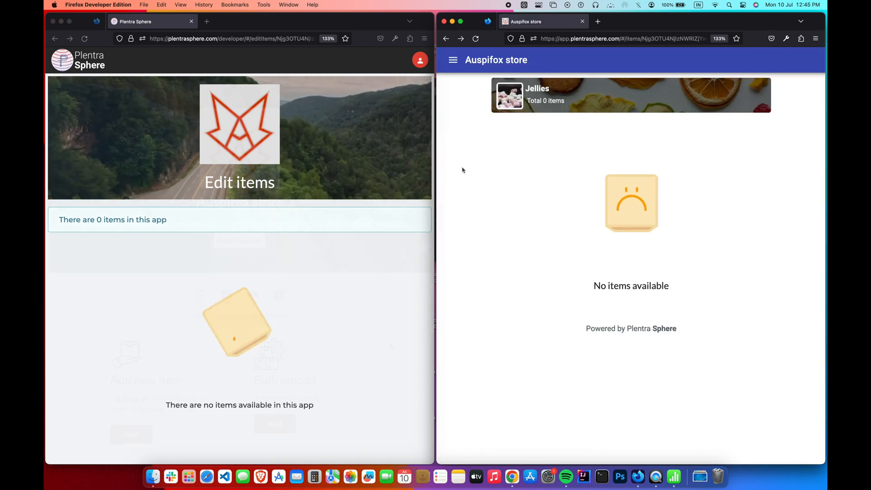
left_click(391, 347)
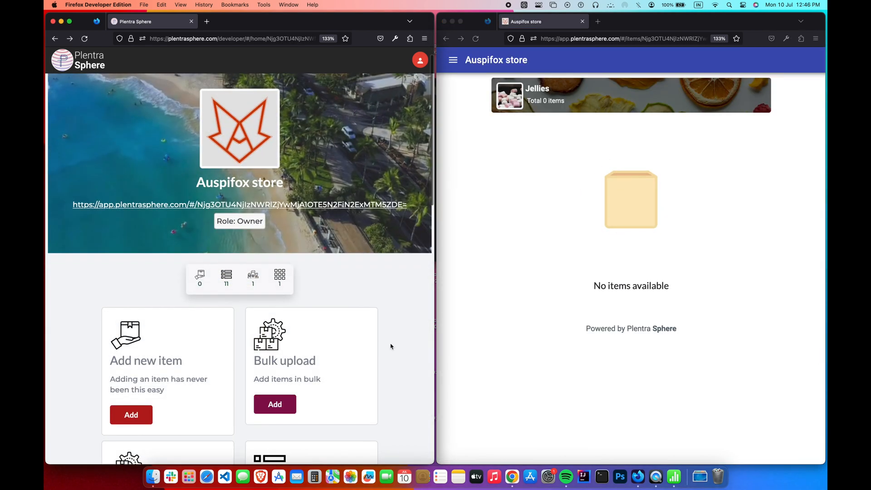
- Start a new item named 'Chocolate rovan' in chocolates with the pasted description
left_click(141, 415)
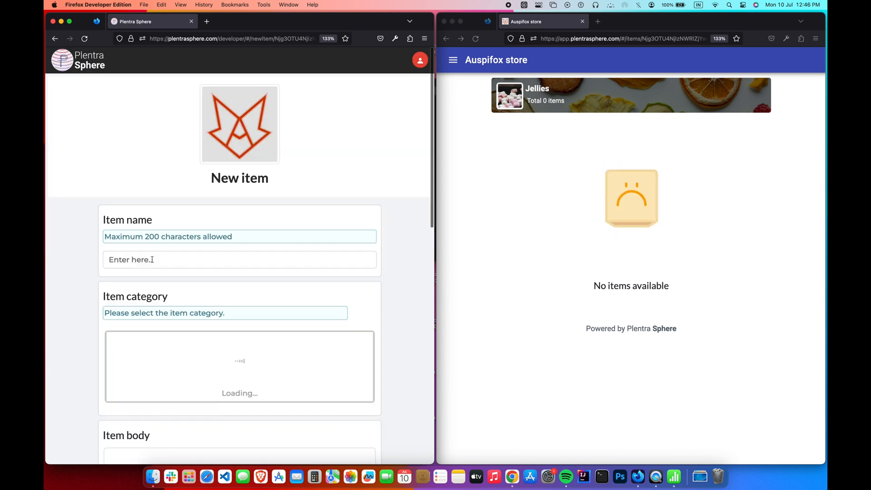
left_click(153, 259)
type("Chocolate rovan")
left_click(235, 379)
scroll(235, 379, "down", 5)
left_click(281, 245)
key("super+v")
- Add a price extra of ₹260 per Box to Chocolate rovan
left_click(239, 324)
left_click(181, 117)
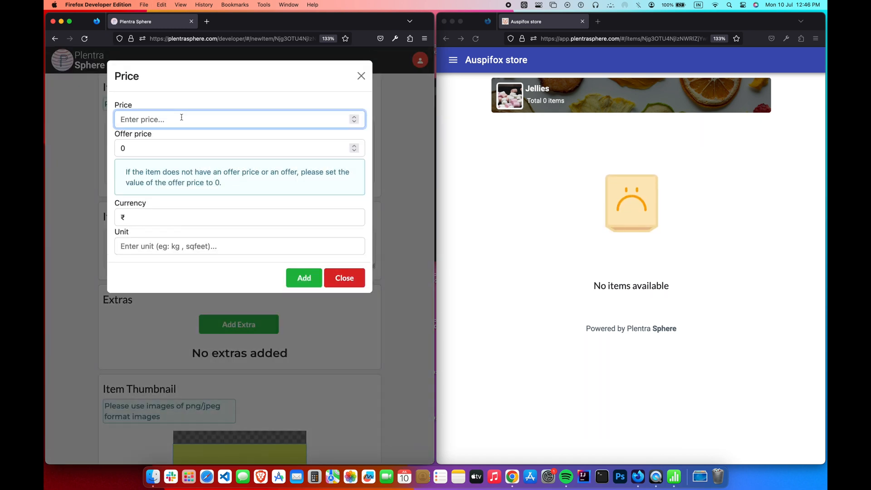
left_click(254, 246)
type("Box")
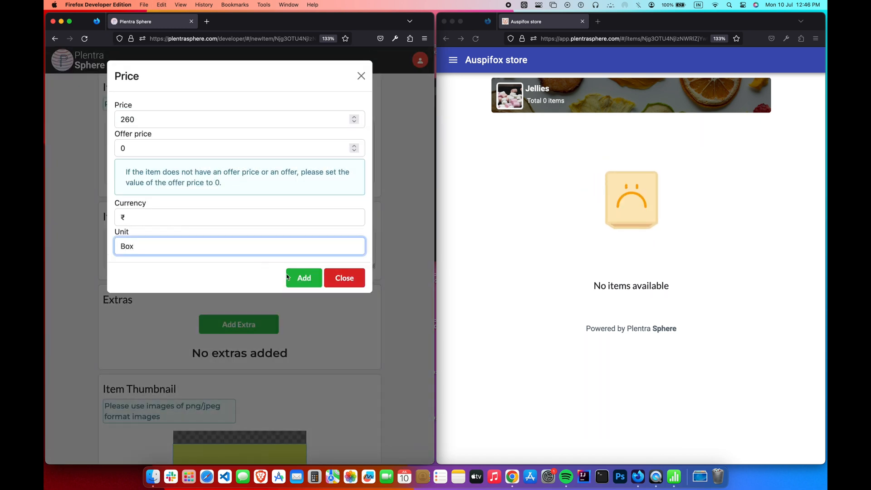
left_click(303, 278)
scroll(301, 282, "down", 5)
- Set the Rovan chocolate thumbnail, upload two chocolaterovan gallery images, and save the item
left_click(264, 310)
scroll(543, 219, "down", 10)
double_click(408, 213)
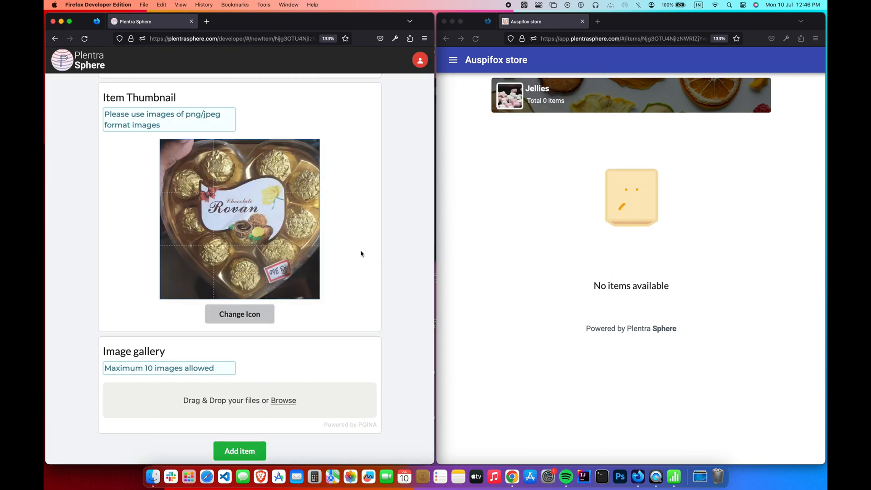
left_click(288, 402)
scroll(545, 189, "down", 5)
left_click(518, 155)
left_click(464, 158, "shift")
key("Return")
scroll(370, 226, "down", 6)
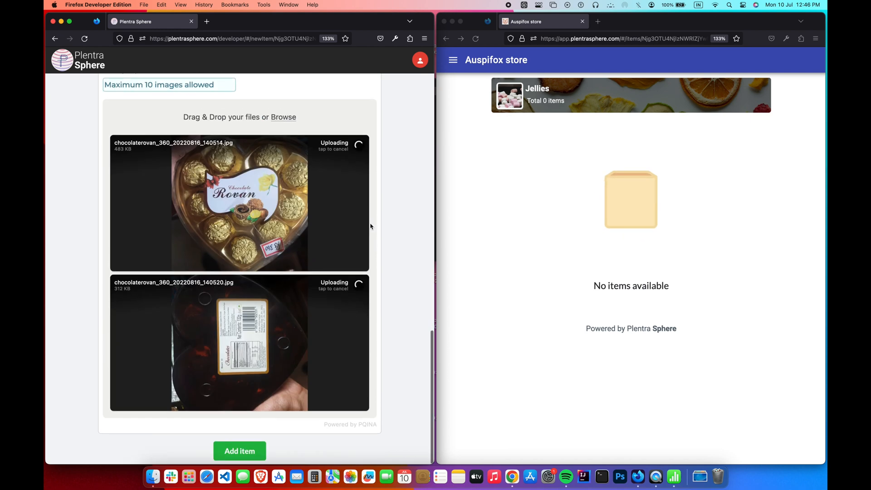
left_click(249, 452)
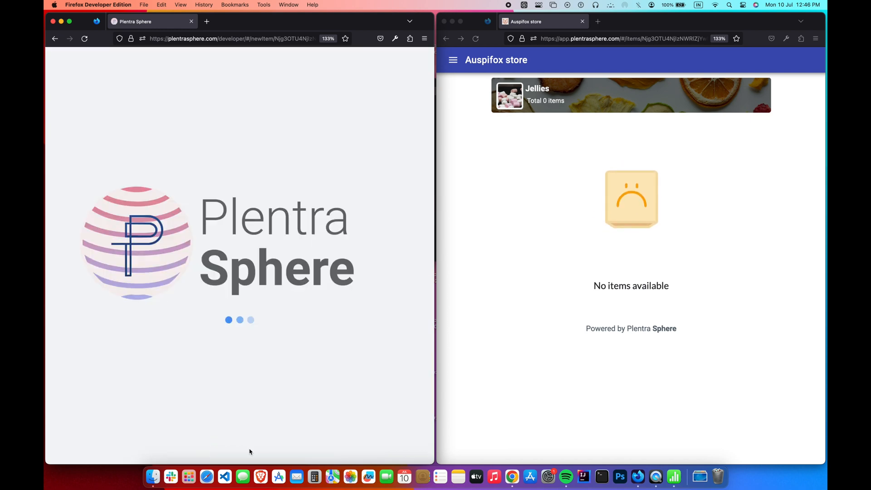
left_click(256, 406)
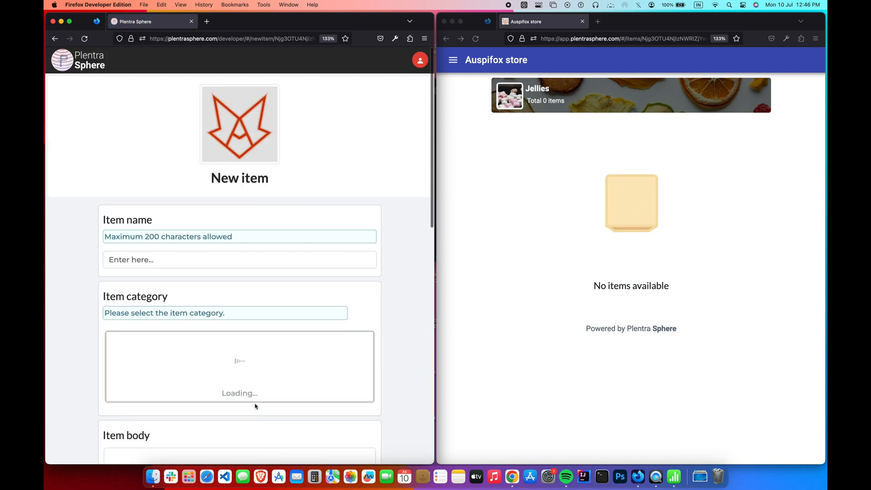
- Name the new item 'Chocolate delish' in chocolates and paste its description
left_click(218, 262)
type("Chocolate delish")
left_click(255, 378)
scroll(257, 377, "down", 4)
left_click(254, 356)
type("v")
key("BackSpace")
type("We are whole sellers and retailers of dry fruits and chocolates based in bangalore.We offer wide variety of products ranging from festive gift boxes to toffies.Also we undertake orders for parties,weddings,etc.")
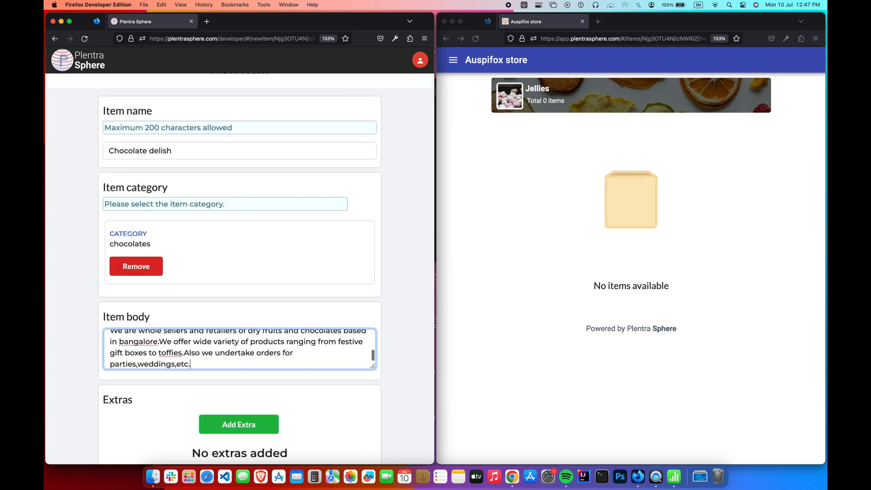
scroll(288, 376, "down", 3)
- Add a price extra of ₹420 per Box to Chocolate delish
left_click(254, 338)
left_click(298, 116)
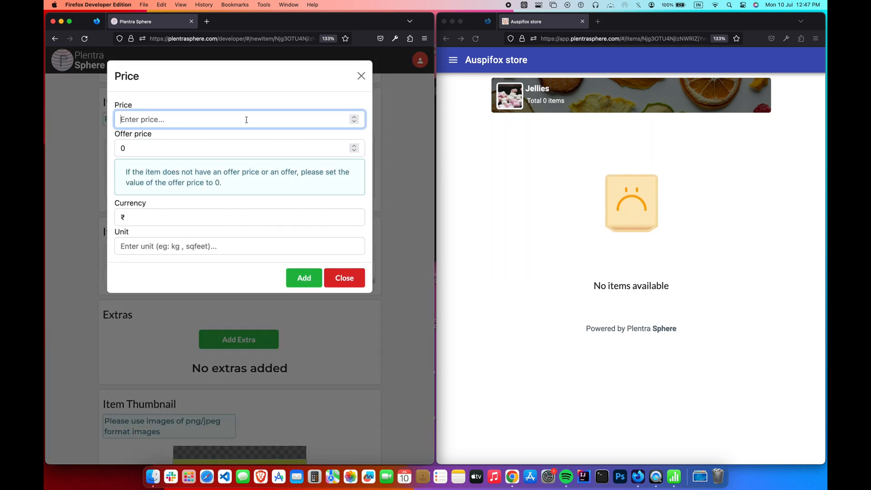
type("420")
left_click(246, 244)
type("Box")
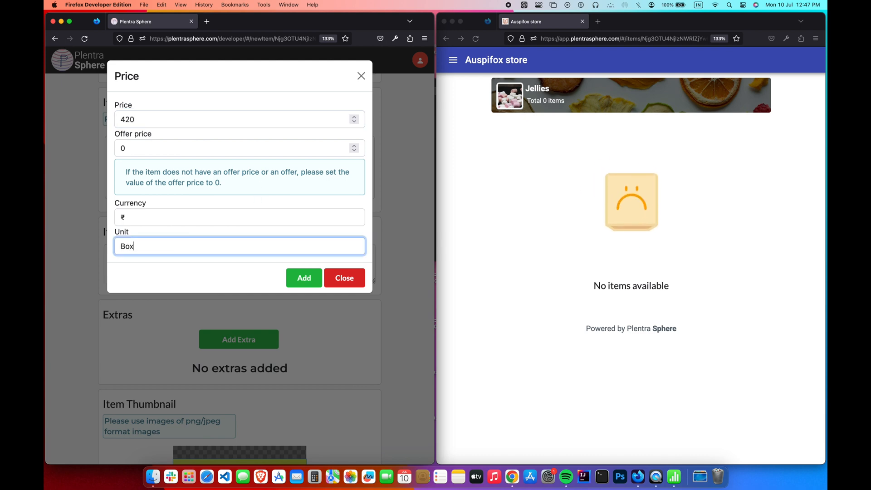
left_click(304, 278)
scroll(253, 380, "down", 5)
- Set the Delish chocolate thumbnail, upload two chocolatedelish gallery images, and save the item
left_click(252, 380)
scroll(365, 150, "down", 5)
left_click(365, 144)
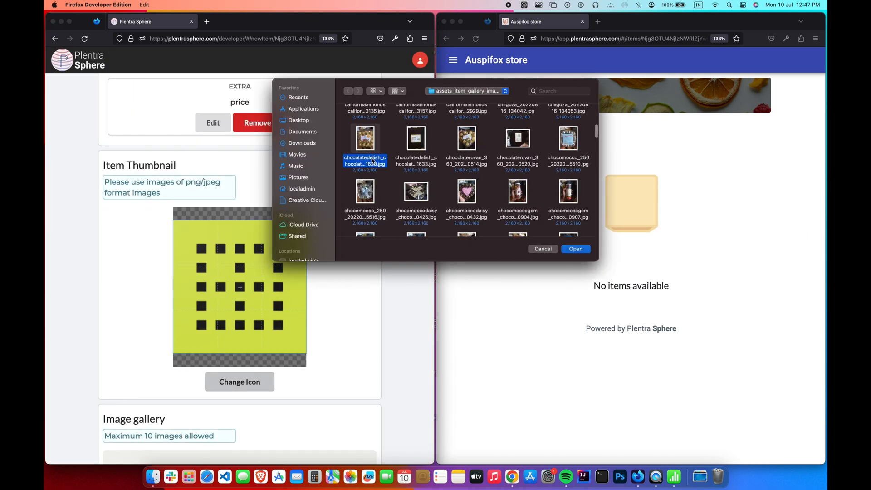
left_click(576, 249)
scroll(315, 322, "down", 3)
left_click(281, 403)
scroll(516, 212, "down", 3)
scroll(516, 212, "down", 5)
left_click_drag(442, 193, 338, 166)
left_click(575, 249)
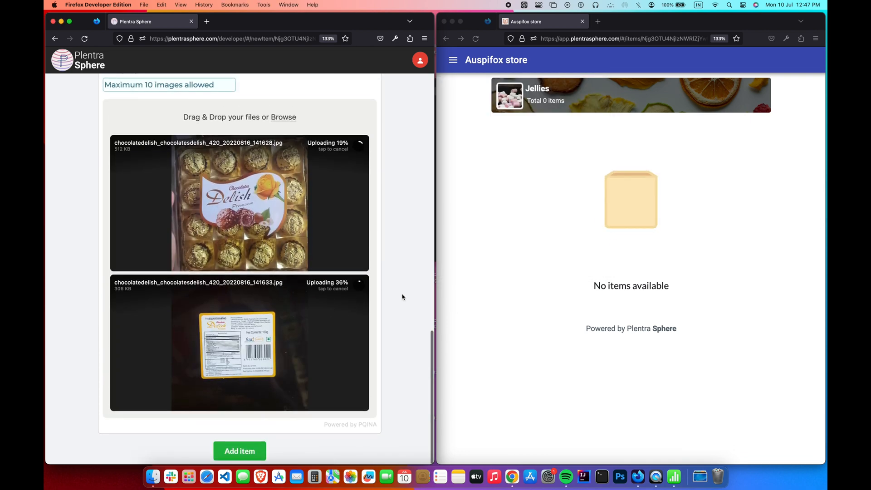
left_click(249, 451)
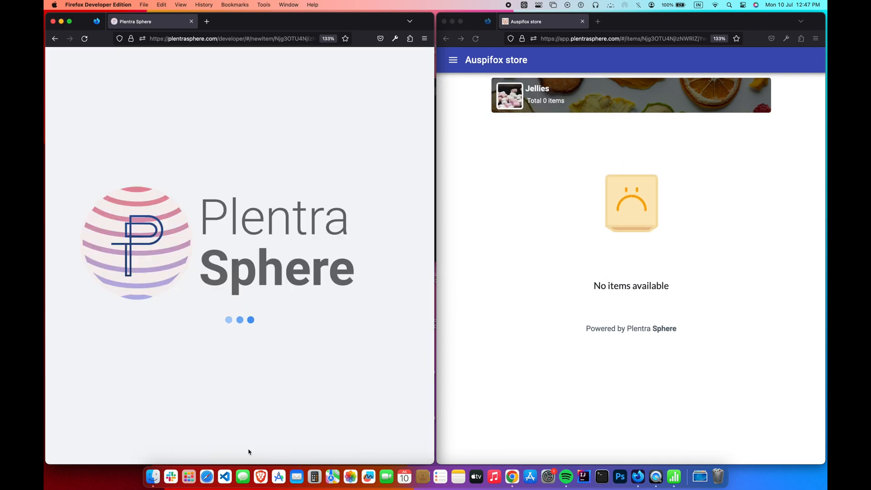
left_click(262, 407)
- Name the new item 'Choco mocco' in chocolates and paste its description
left_click(248, 259)
type("C")
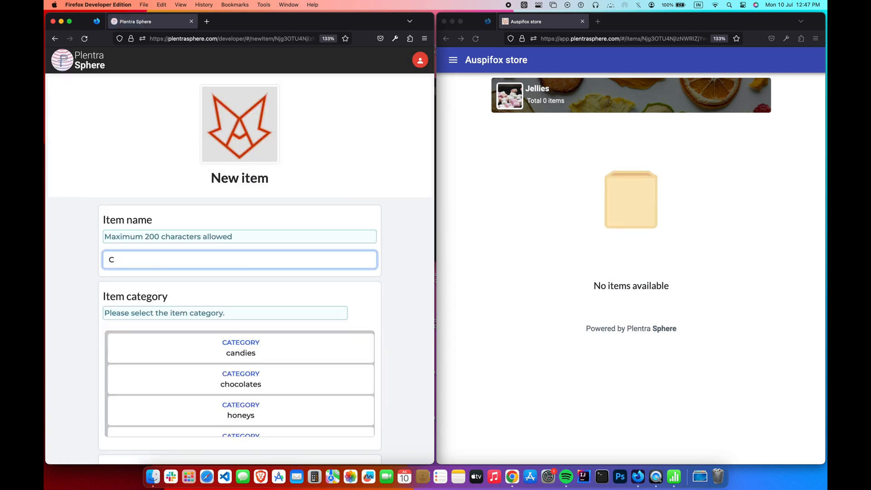
type("hoco mocco")
left_click(298, 382)
scroll(294, 385, "down", 4)
left_click(285, 264)
key("super+v")
- Add a price extra of ₹250 per Box to Choco mocco
left_click(255, 335)
left_click(248, 122)
left_click(251, 124)
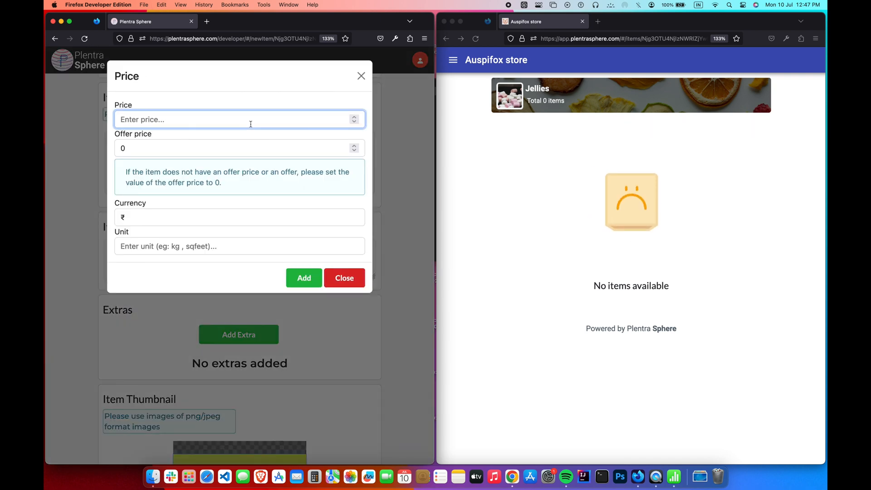
type("250")
left_click(251, 246)
type("Box")
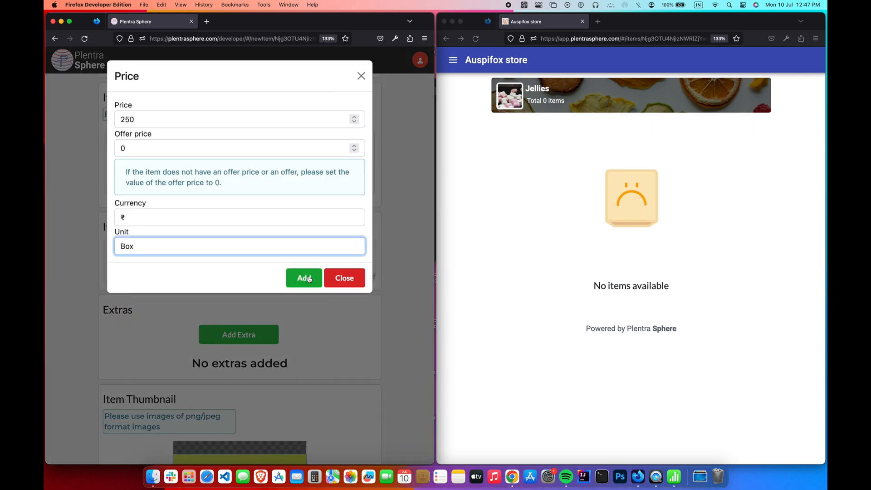
left_click(310, 279)
scroll(356, 328, "down", 6)
- Set the chocomocco thumbnail and two gallery photos, save the item, and return to the store home
left_click(243, 357)
double_click(571, 180)
scroll(322, 358, "down", 3)
left_click(289, 400)
scroll(535, 163, "down", 6)
left_click(567, 130)
left_click(363, 180, "super")
left_click(575, 249)
scroll(376, 315, "down", 1)
scroll(376, 315, "down", 5)
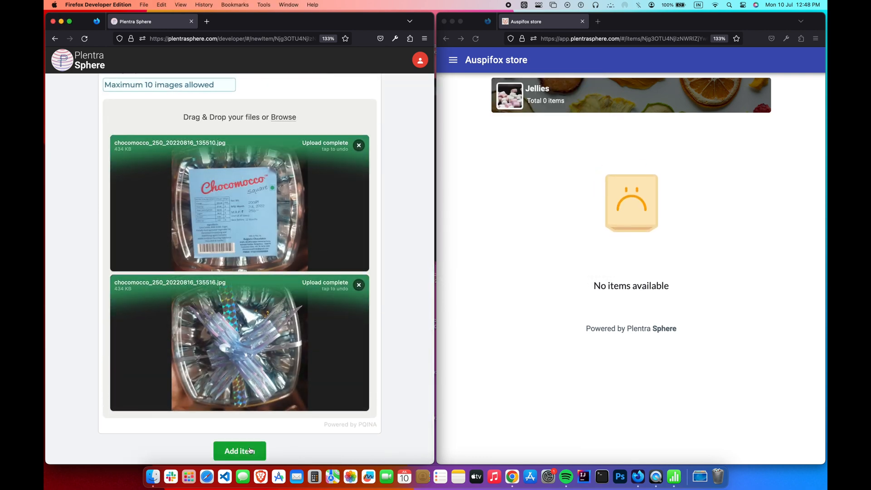
left_click(250, 451)
left_click(209, 399)
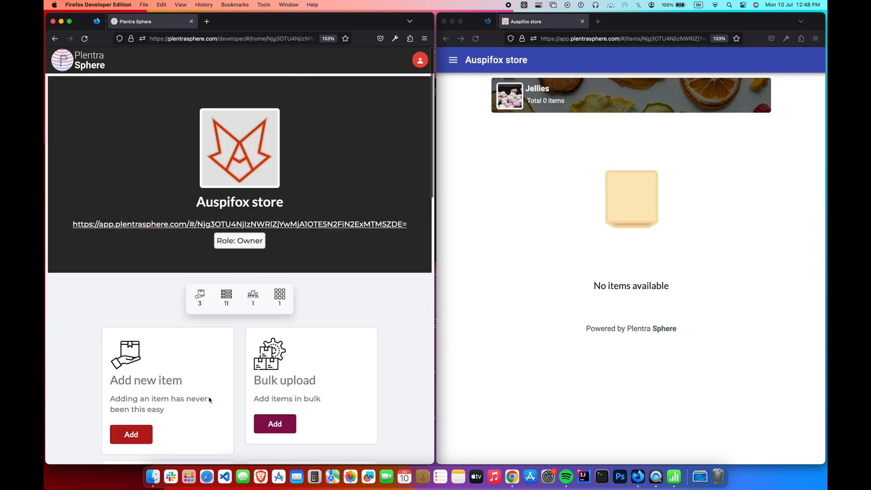
- Open Chocolates in the storefront and check Chocolate delish's two gallery photos
left_click(446, 39)
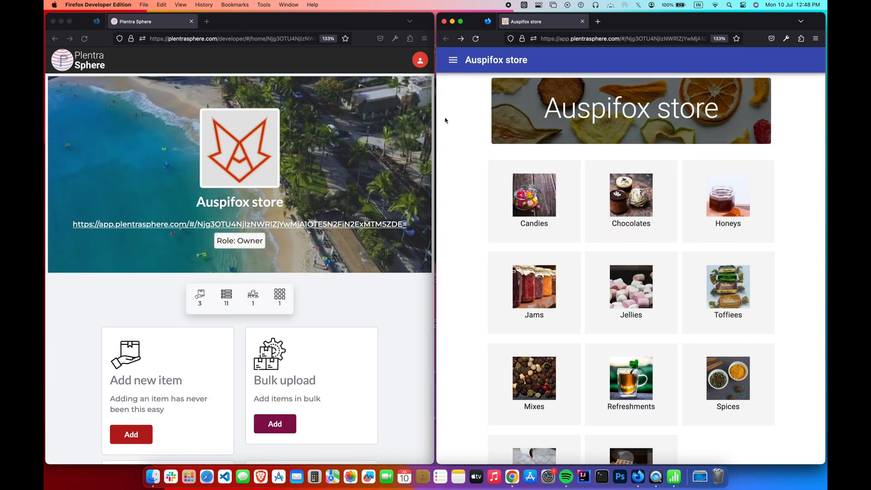
left_click(672, 229)
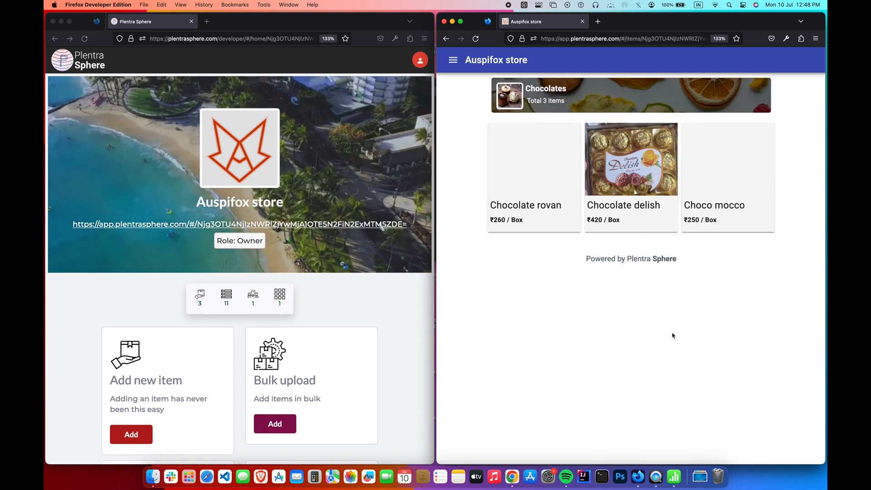
left_click(649, 227)
left_click(545, 272)
left_click(512, 261)
left_click(446, 39)
- Check both gallery photos on the Choco mocco item page
left_click(710, 183)
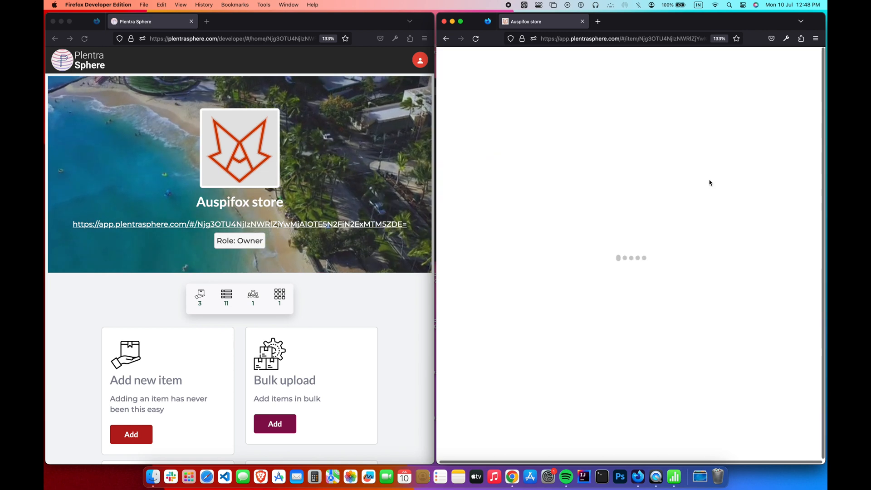
left_click(564, 268)
left_click(524, 268)
key("super+Left")
- Check Chocolate rovan's gallery photos, then go back to the item list
left_click(543, 204)
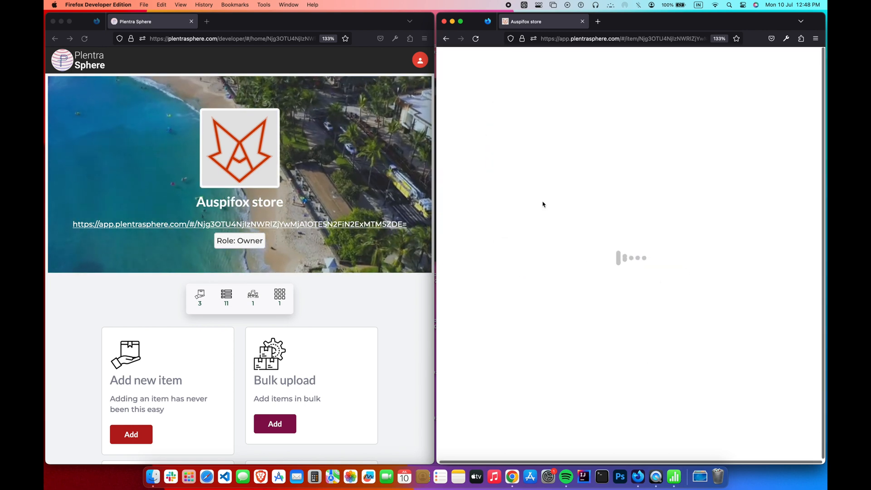
left_click(550, 265)
left_click(513, 259)
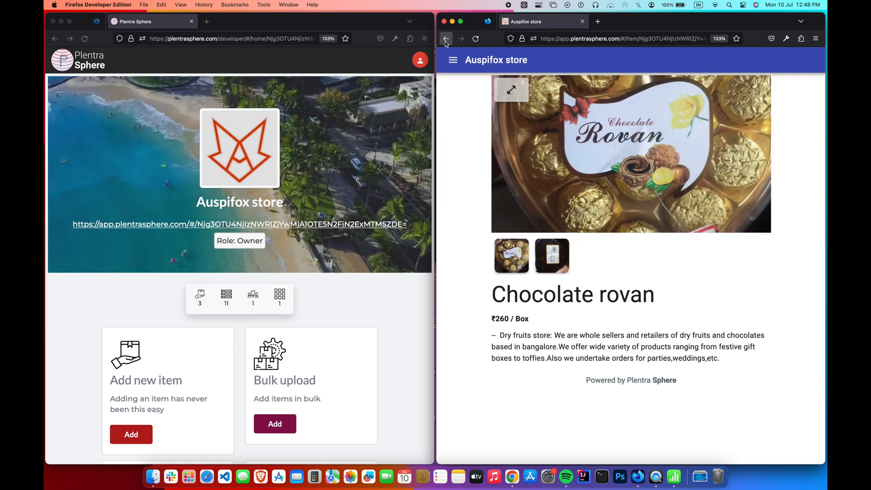
left_click(446, 39)
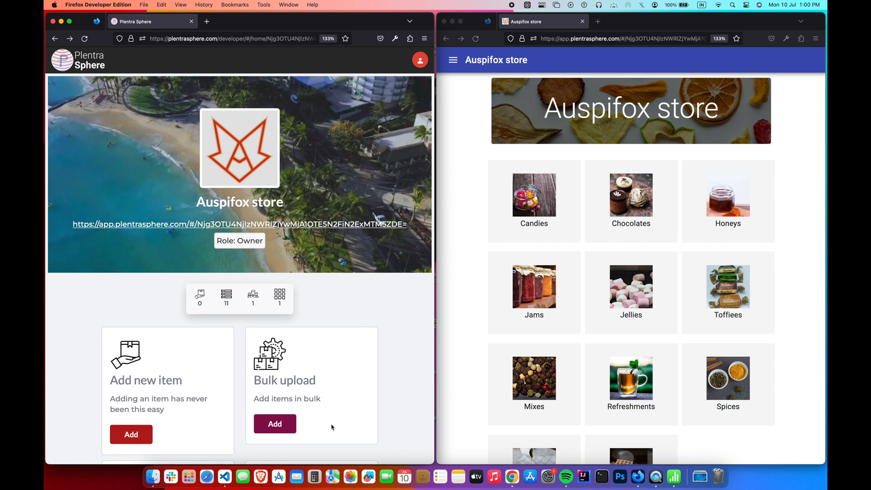
- Download the bulk upload format file sample_base.csv and open it in Numbers
left_click(285, 430)
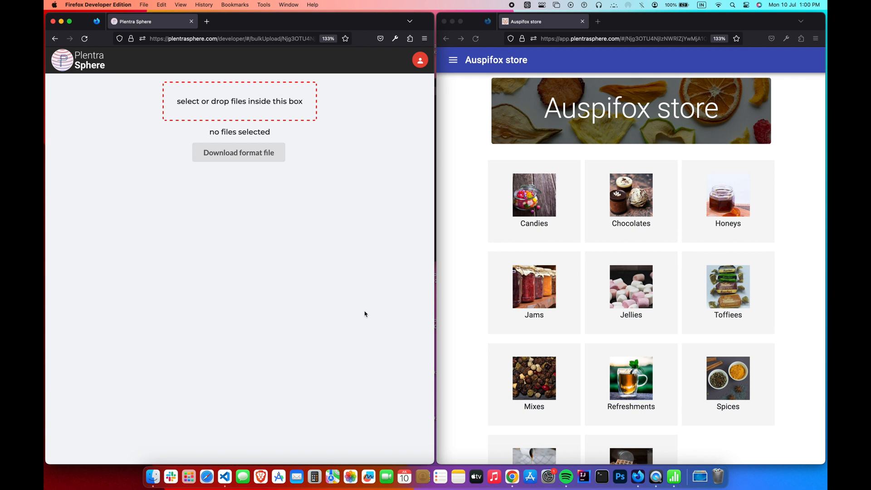
left_click(281, 156)
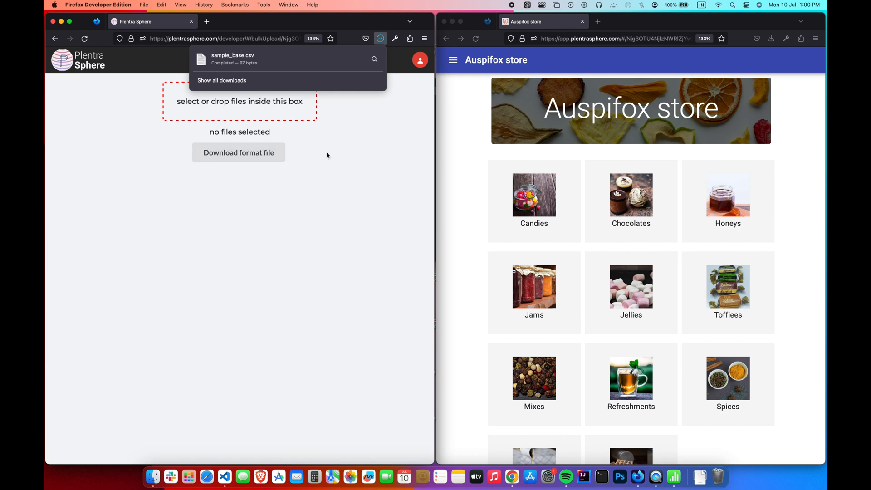
left_click(309, 64)
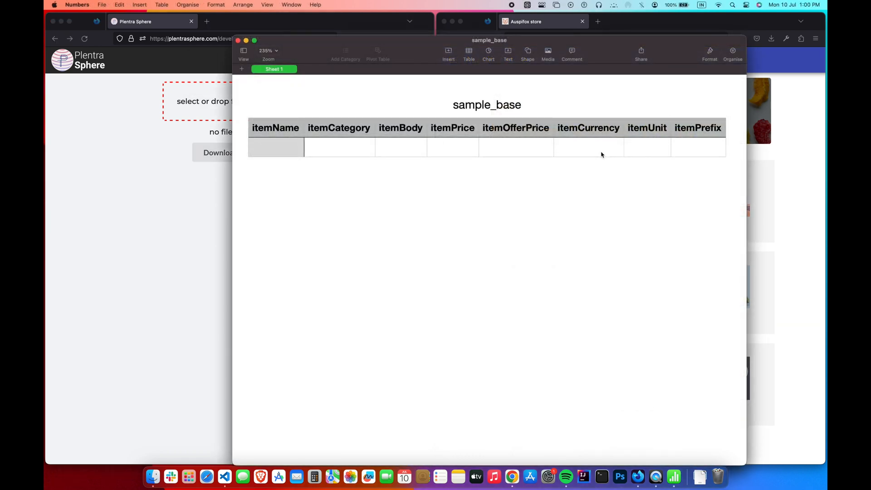
- Fit the spreadsheet to the right half of the screen and enter 'Viento jelly' in A2
key("ctrl+alt+Right")
left_click(474, 123)
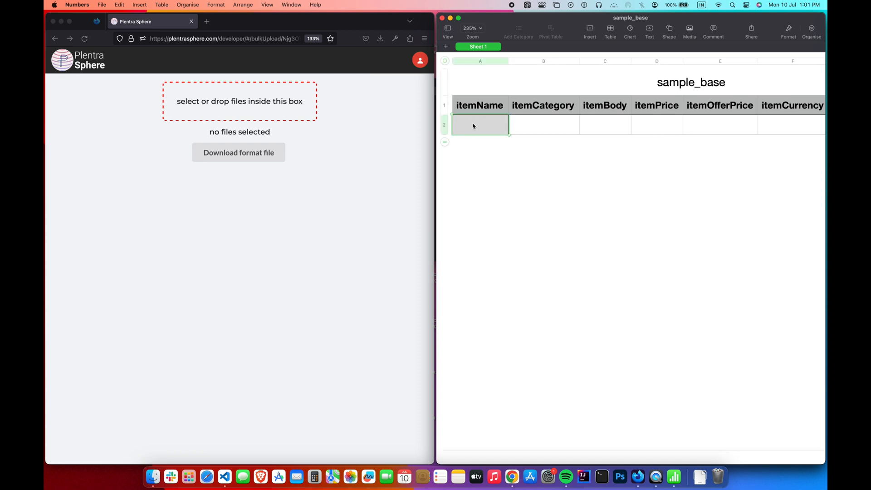
type("Viento jelly")
key("Tab")
left_click(535, 208)
- Copy the jellies category ID from the store dashboard's product categories list
left_click(530, 134)
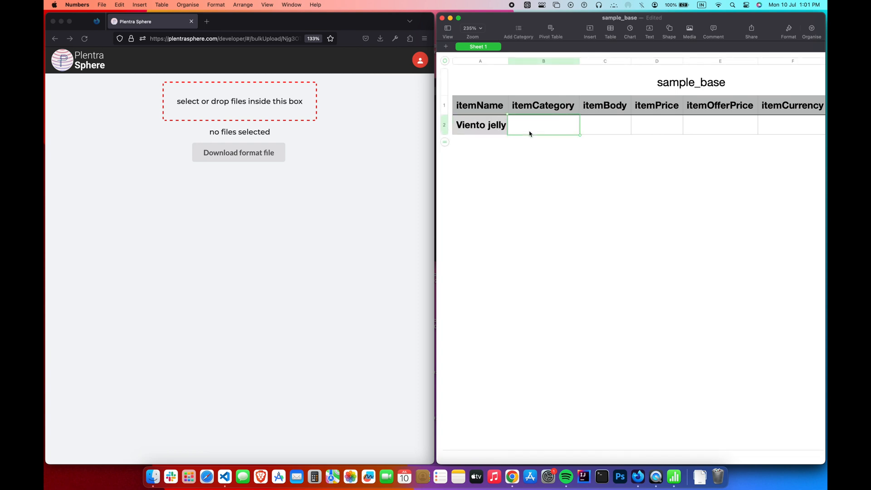
left_click(536, 161)
left_click(299, 165)
left_click(49, 39)
scroll(116, 184, "down", 5)
left_click(296, 358)
scroll(297, 356, "down", 10)
double_click(286, 328)
right_click(288, 328)
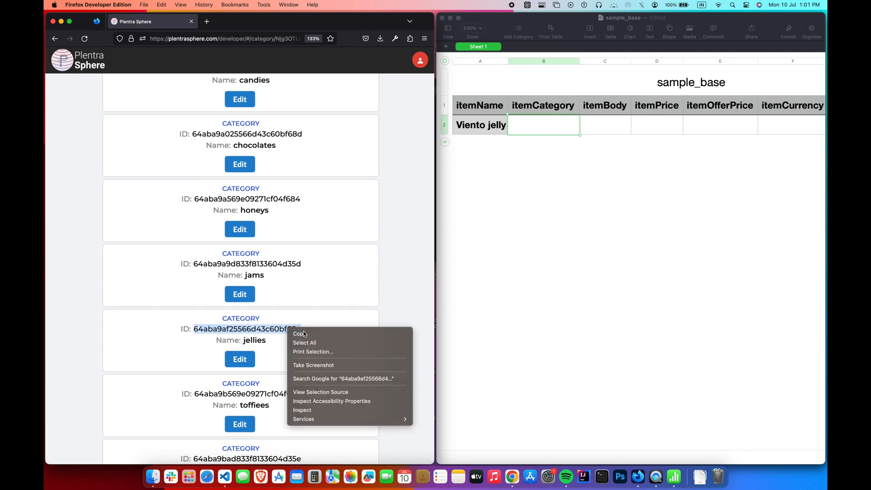
left_click(303, 334)
- Paste the jellies category ID into cell B2 and widen column B
left_click(363, 330)
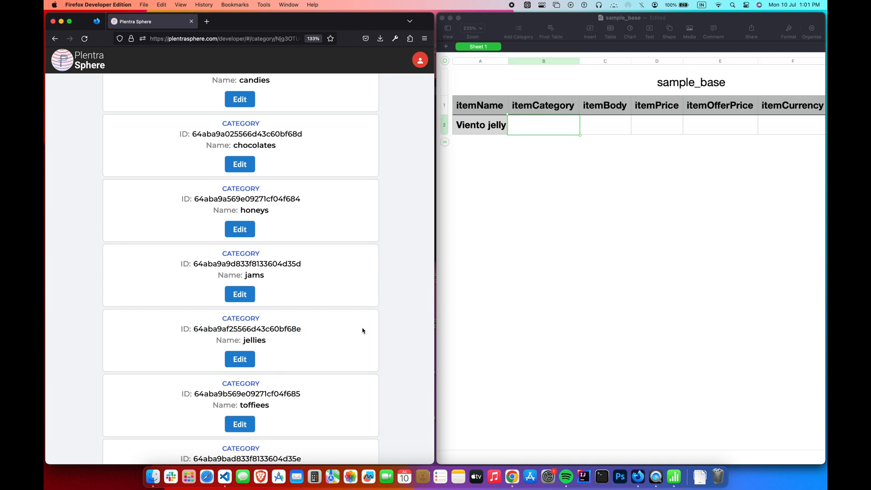
left_click(538, 117)
right_click(521, 124)
left_click(570, 322)
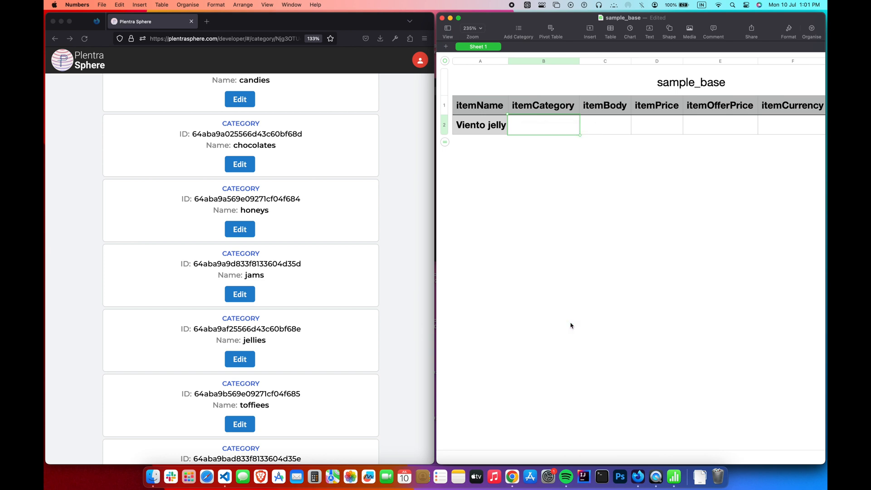
left_click_drag(578, 60, 640, 59)
left_click(662, 216)
- Paste the store description into C2 and set it to Wrap Text
scroll(661, 216, "right", 2)
scroll(662, 215, "right", 1)
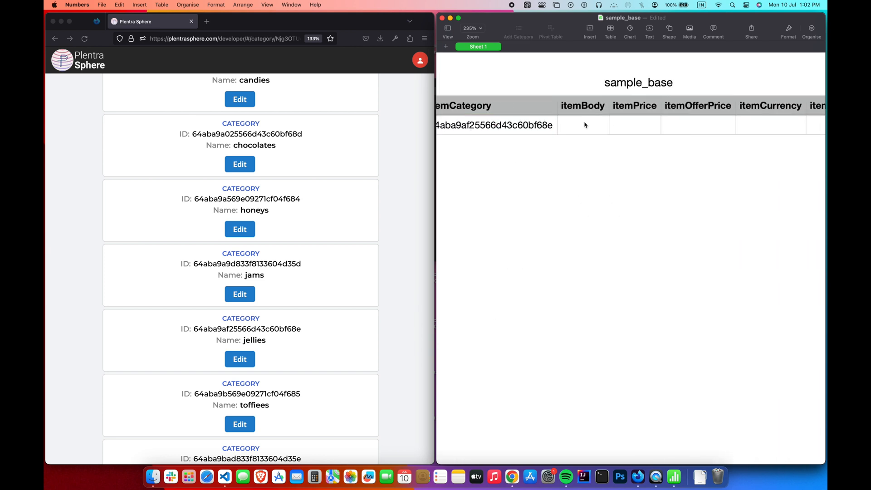
left_click(584, 124)
key("super+v")
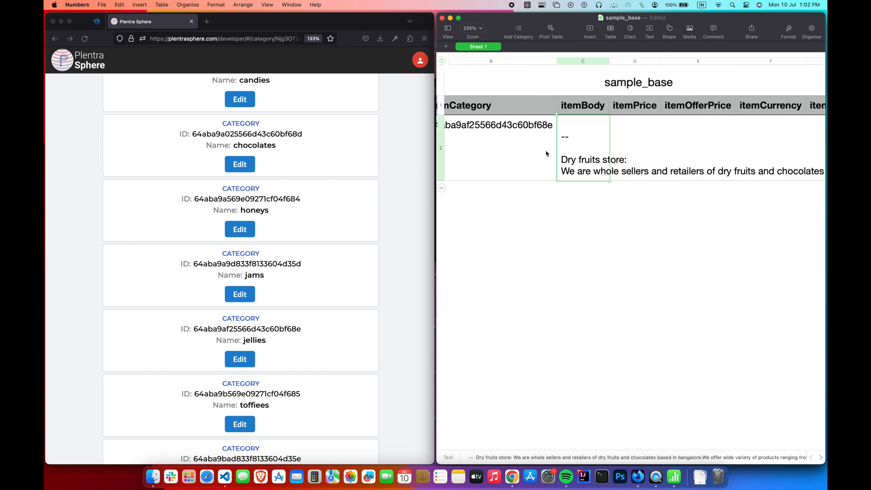
right_click(592, 148)
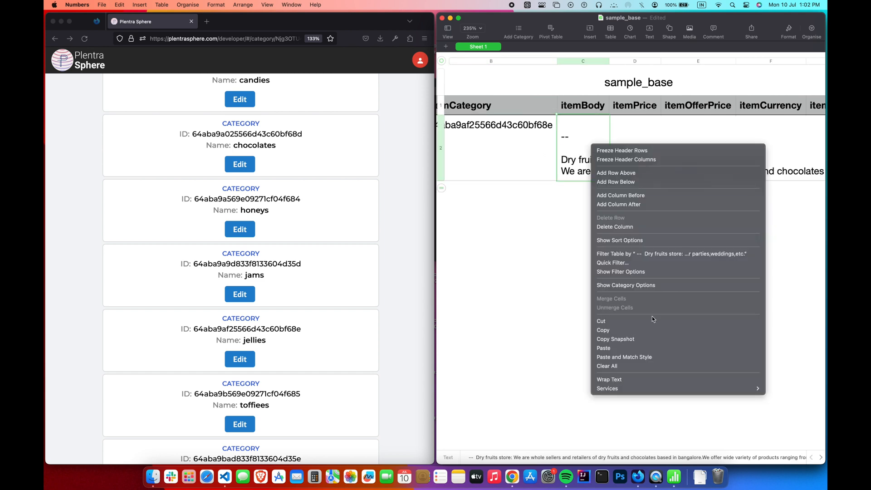
left_click(652, 380)
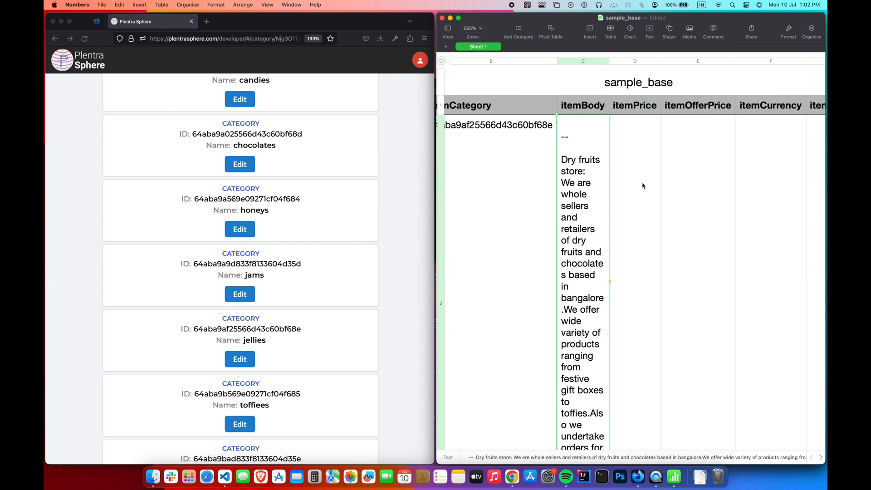
- Enter price 300 in D2 and offer price 0 in E2
left_click(642, 186)
scroll(621, 185, "right", 2)
type("300")
key("Tab")
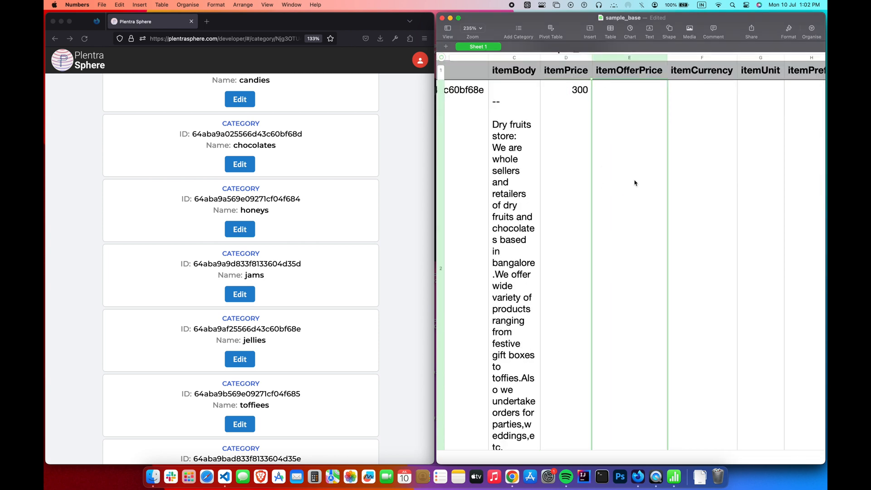
type("0")
key("super+Tab")
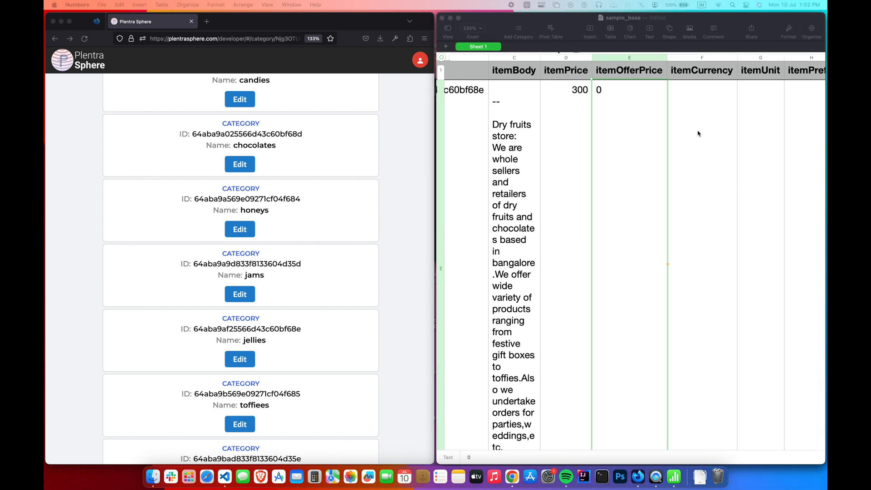
key("Tab")
- Fill F2–H2 with currency ₹, unit Pack and prefix vientojelly_
type("₹")
scroll(697, 131, "right", 3)
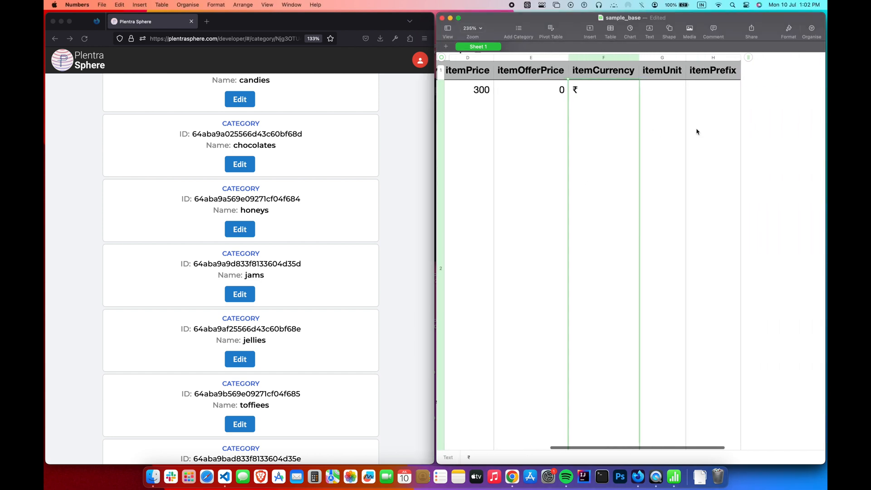
key("Tab")
type("Pack")
key("Tab")
type("vi")
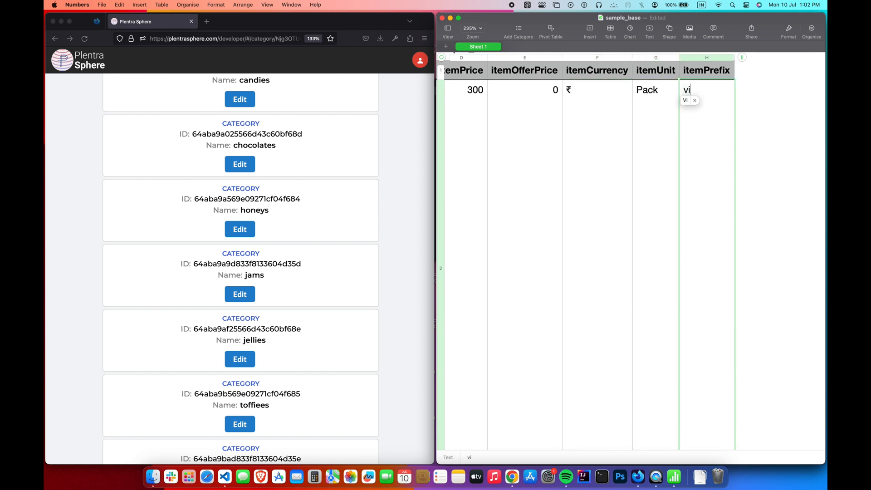
type("entojelly")
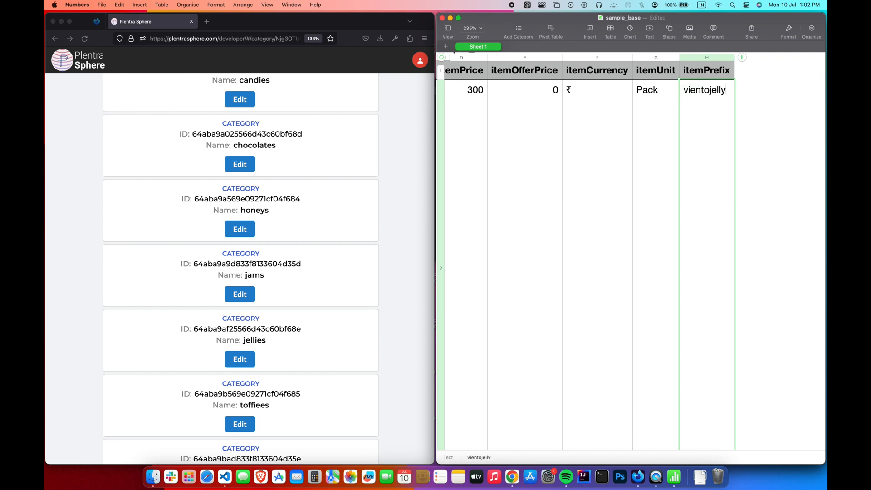
type("_")
left_click(784, 157)
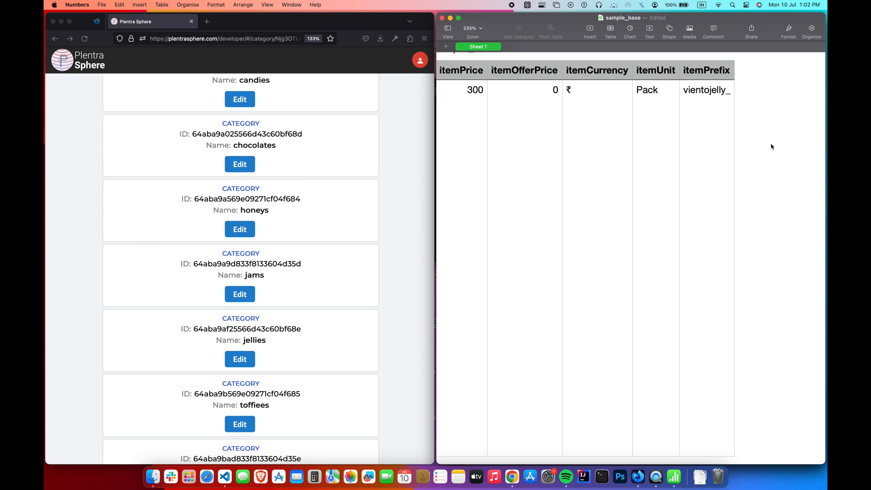
- Export the sheet from the File menu as CSV, saved as sample_base on the Desktop
scroll(771, 146, "left", 2)
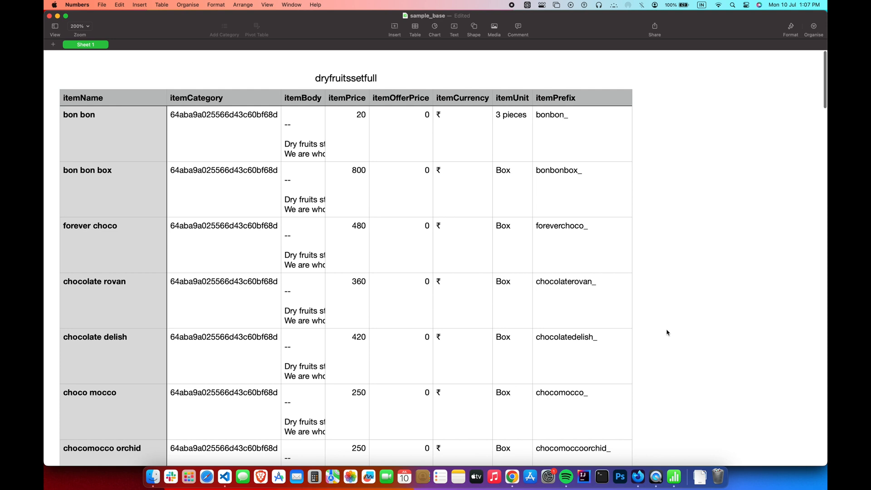
scroll(667, 332, "down", 2)
left_click(102, 4)
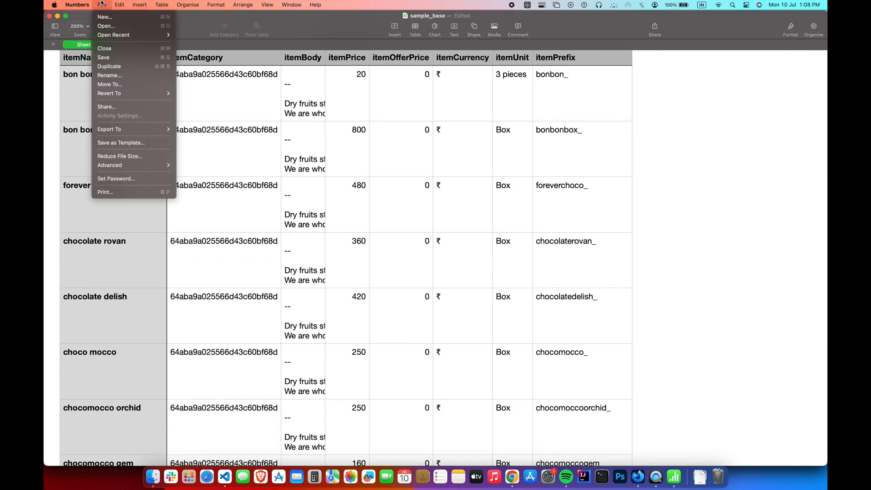
mouse_move(137, 133)
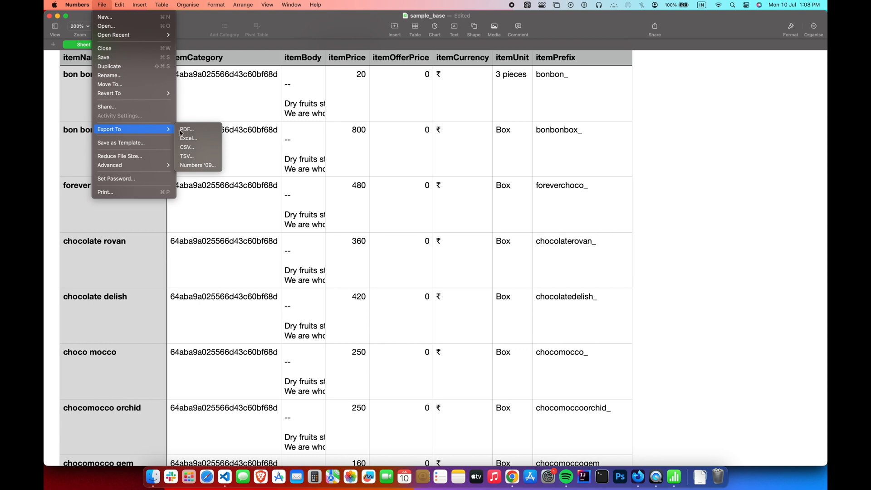
left_click(195, 147)
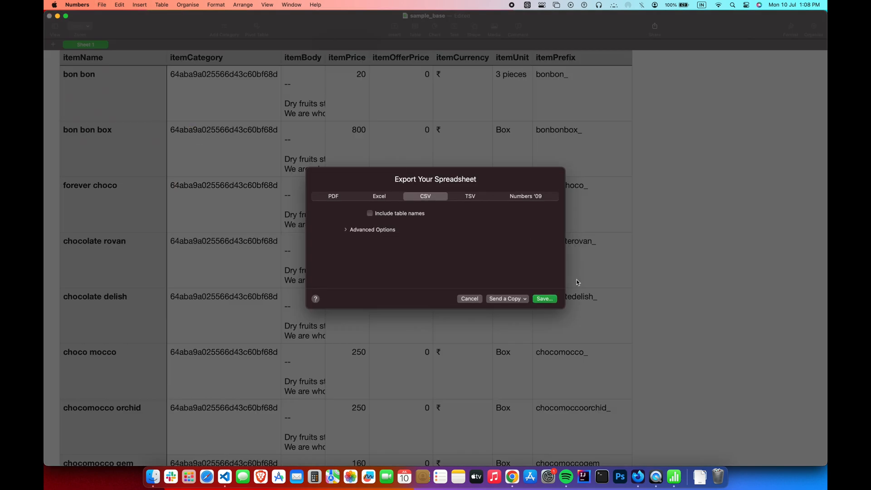
left_click(546, 299)
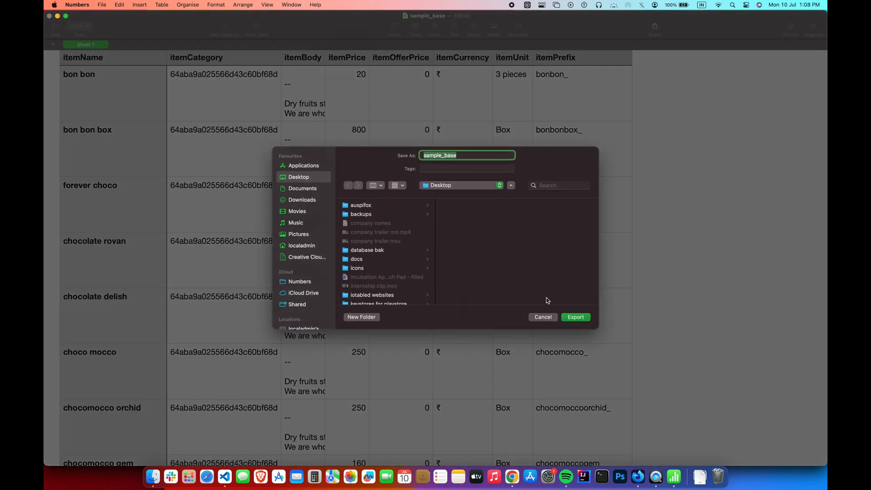
left_click(576, 317)
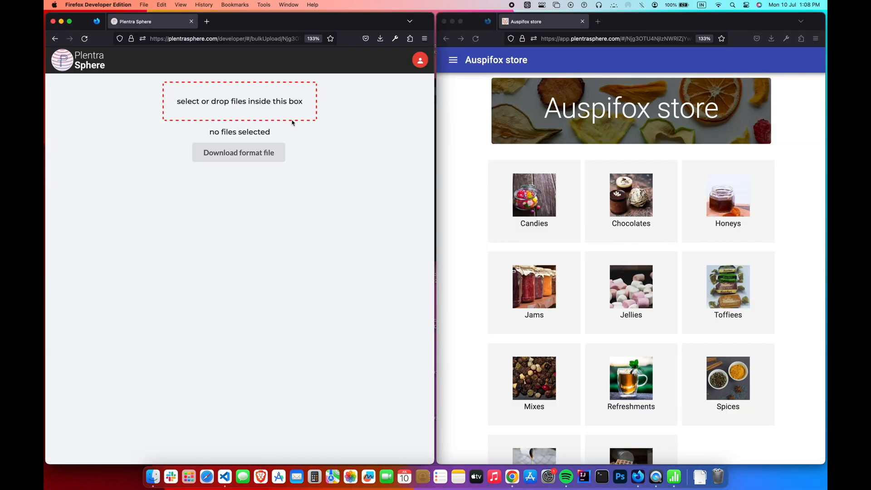
- Choose sample_base.csv from the Desktop in the bulk upload file box
left_click(285, 104)
left_click(298, 119)
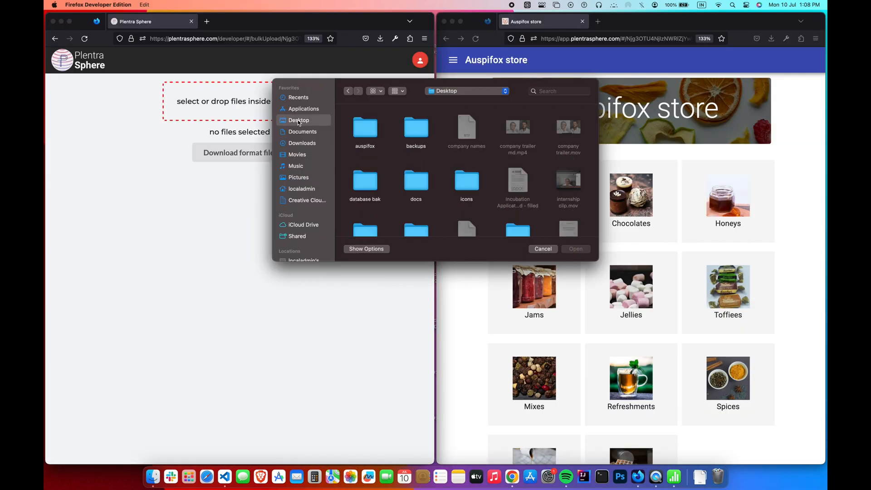
scroll(437, 169, "down", 5)
scroll(437, 170, "down", 5)
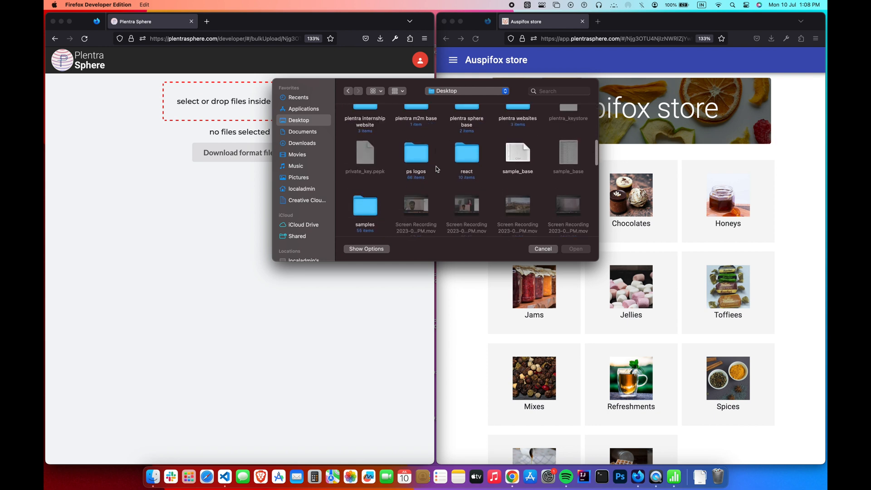
double_click(513, 128)
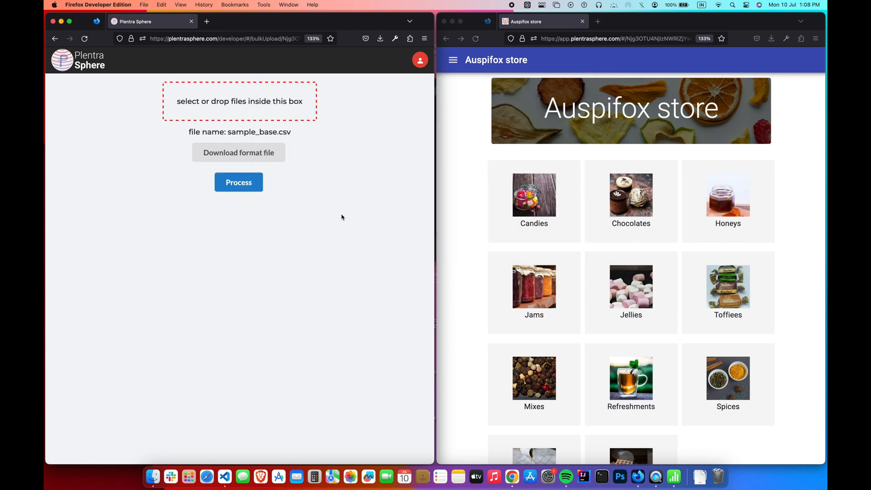
- Process the CSV and review the items table showing ready status
left_click(249, 186)
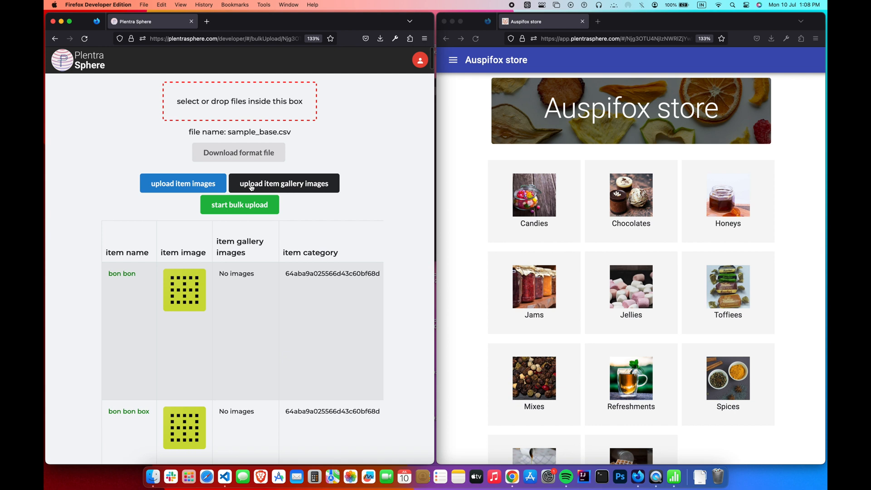
scroll(322, 277, "down", 2)
scroll(322, 277, "down", 3)
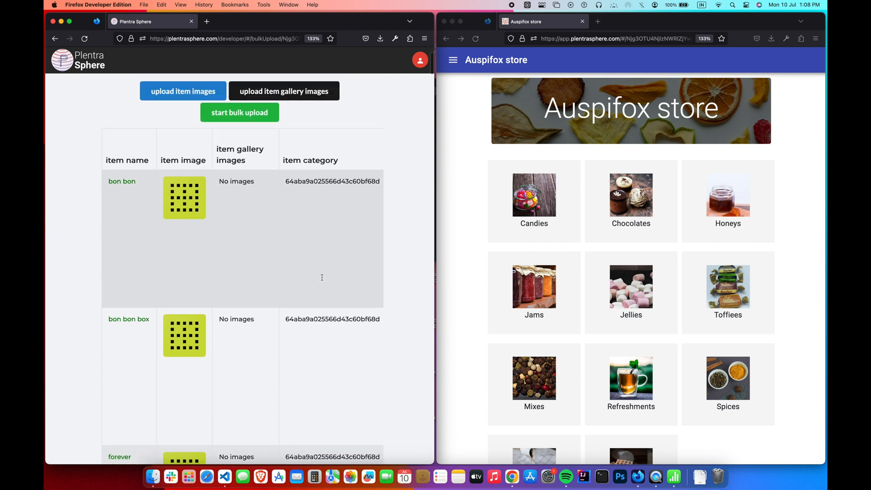
scroll(322, 278, "up", 3)
scroll(322, 277, "right", 5)
scroll(322, 277, "right", 5)
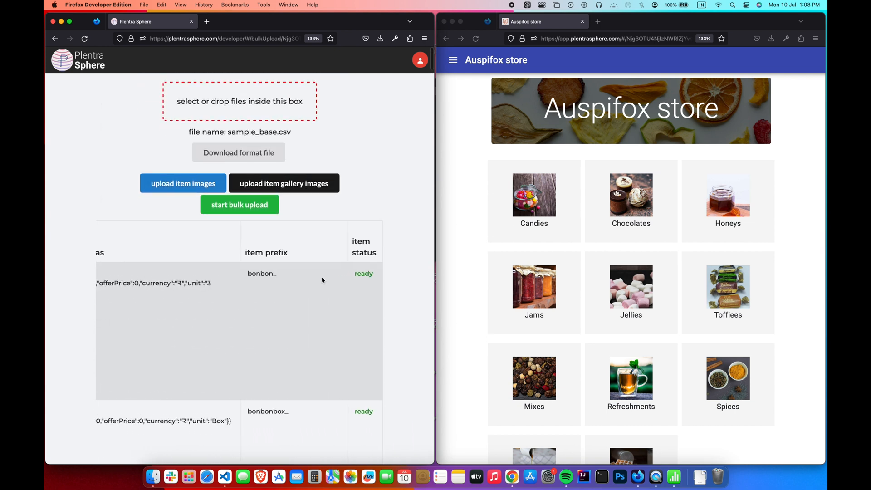
scroll(323, 280, "down", 1)
scroll(322, 279, "up", 1)
scroll(323, 279, "left", 10)
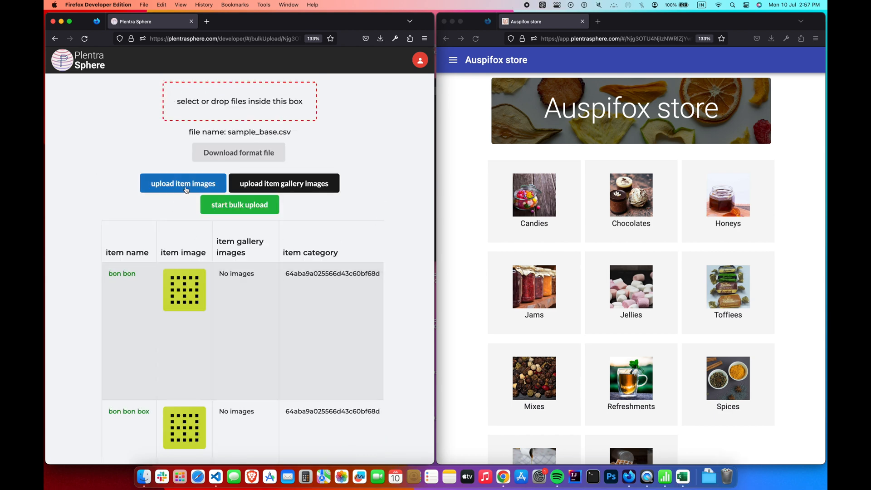
- Upload all images from assets_item_images as item images, then close the upload dialog
left_click(183, 184)
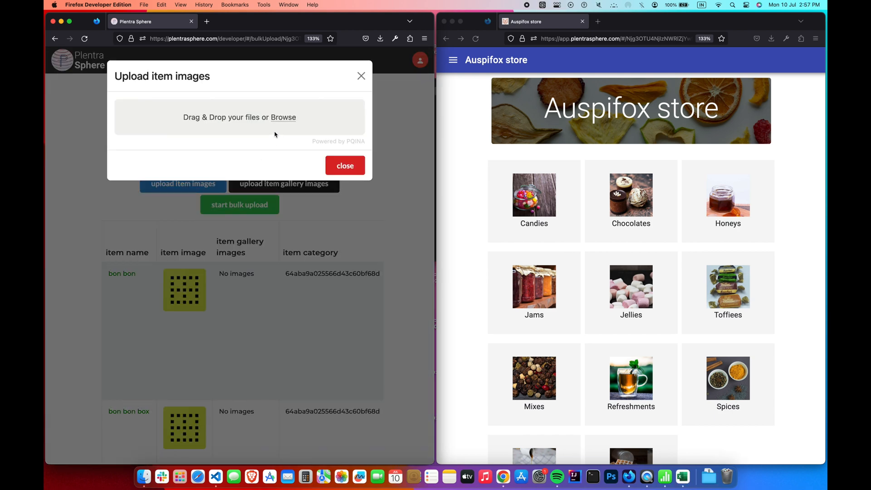
left_click(283, 119)
key("super+a")
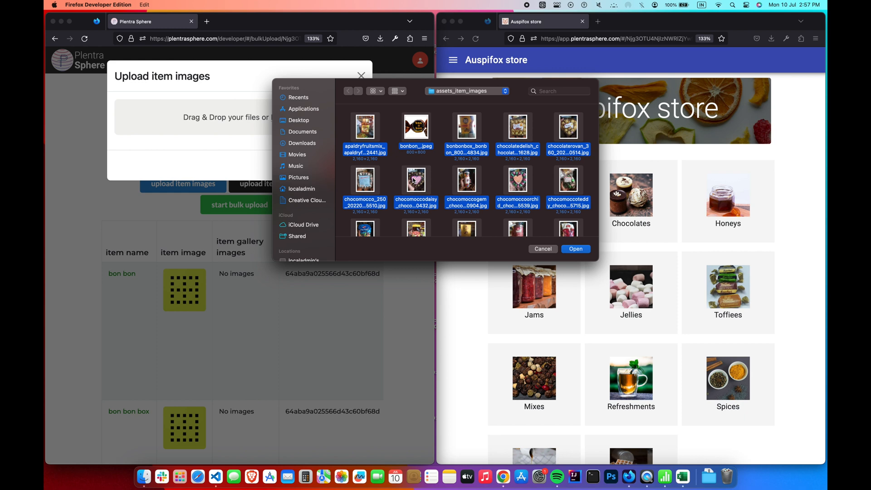
key("Return")
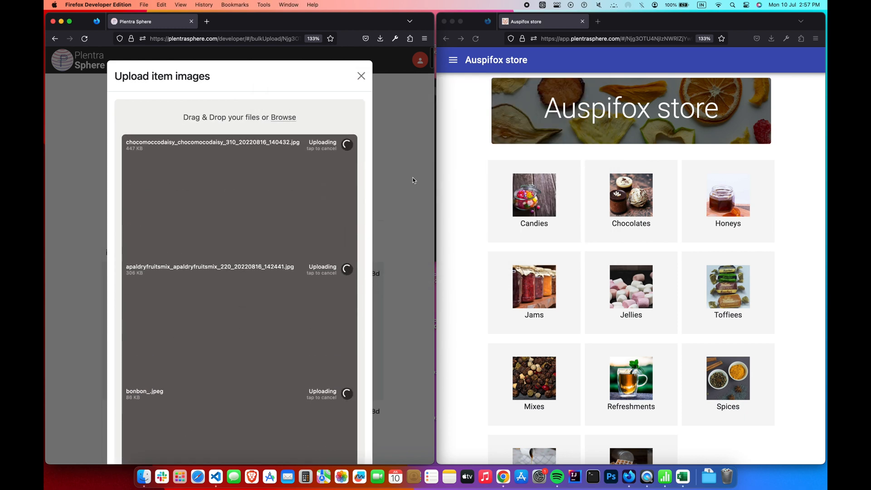
scroll(412, 177, "down", 10)
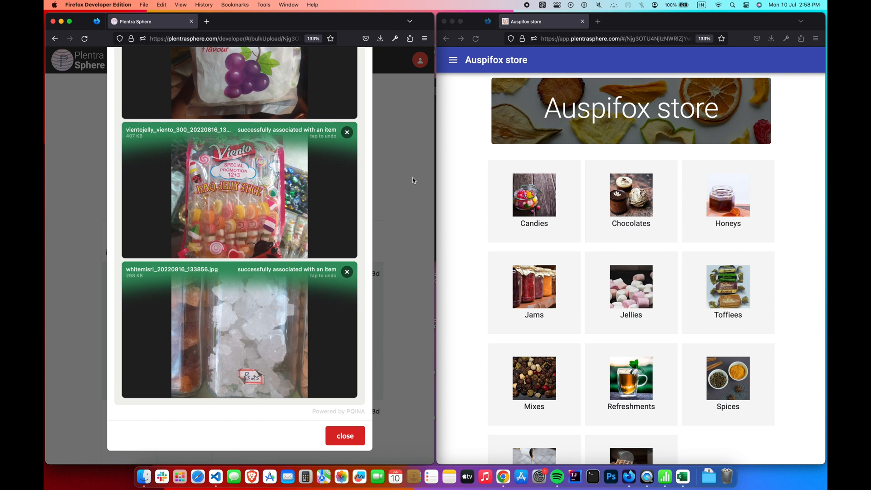
left_click(344, 436)
scroll(358, 441, "down", 15)
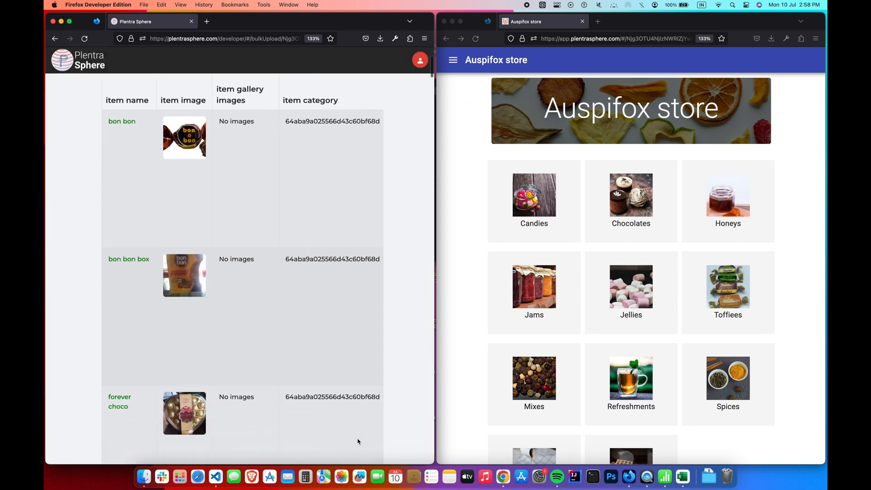
scroll(356, 439, "up", 20)
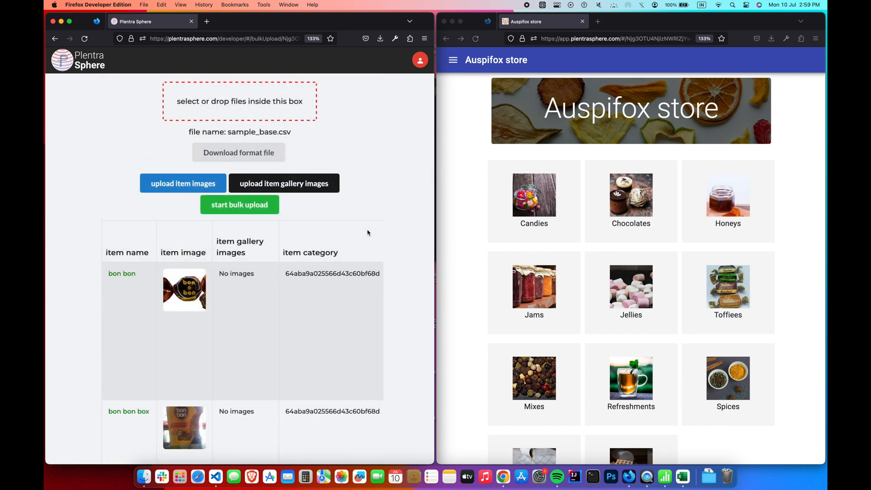
- Upload all files from the gallery folder as item gallery images, then close the dialog
left_click(327, 191)
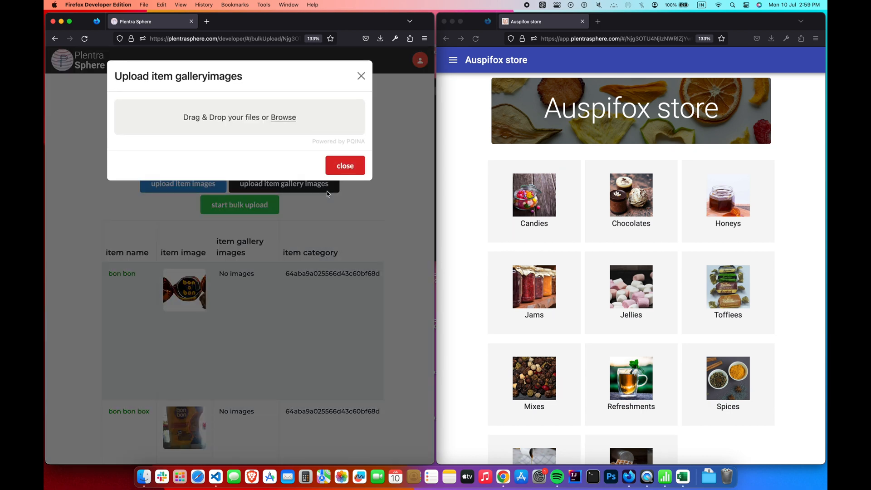
left_click(283, 117)
key("super+a")
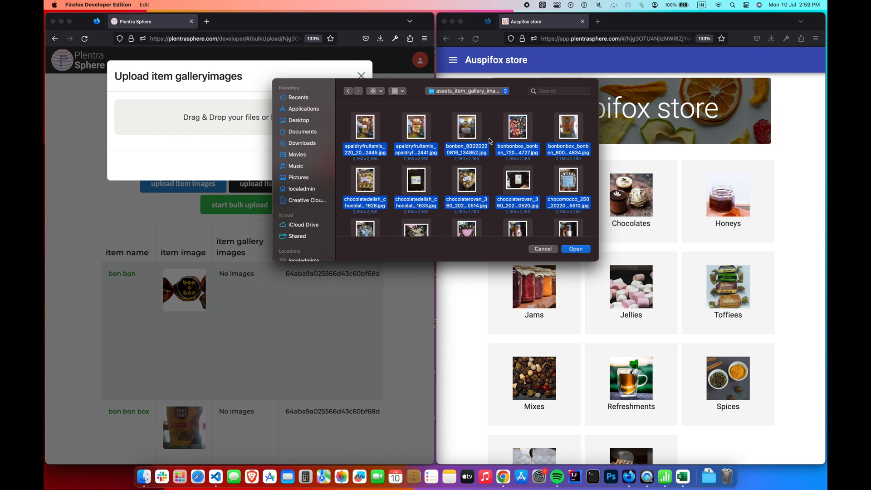
key("Return")
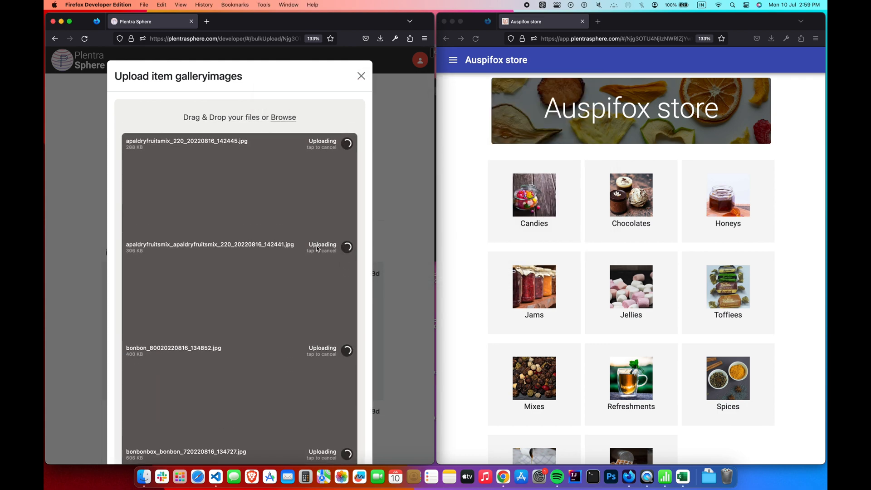
scroll(317, 247, "down", 10)
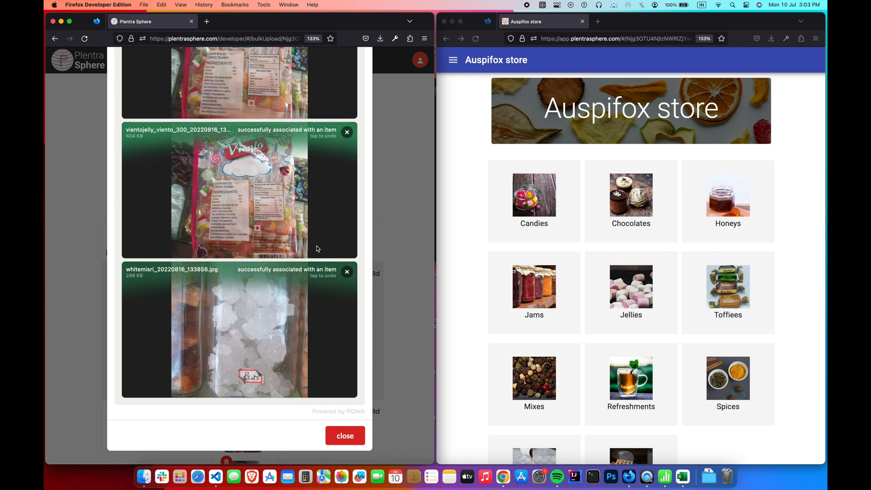
left_click(345, 435)
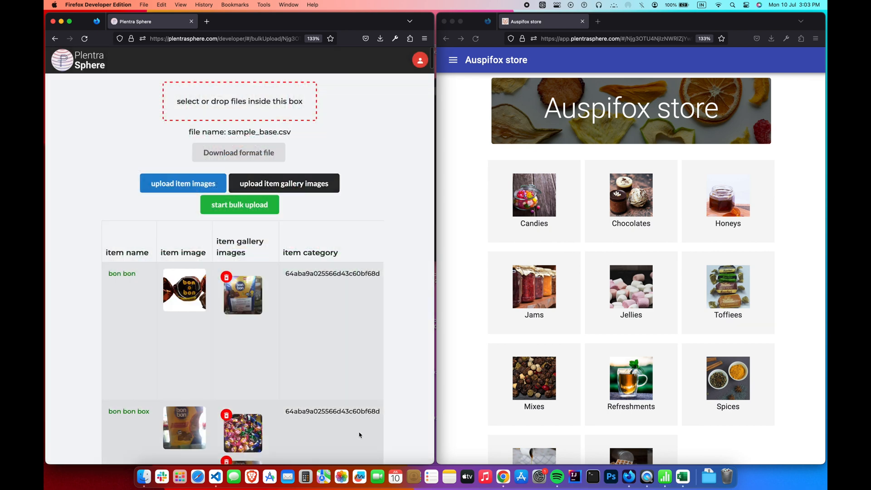
- Delete the extra viento jelly gallery image and start the bulk upload
scroll(359, 435, "down", 15)
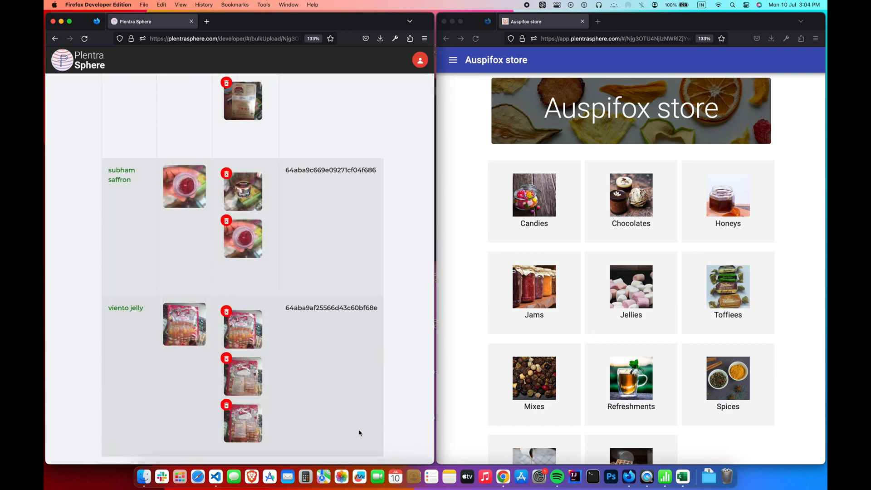
left_click(226, 359)
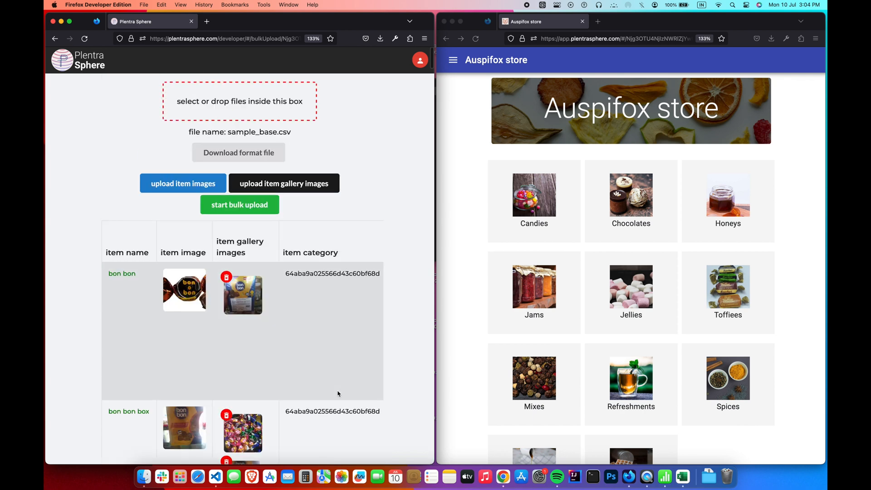
left_click(277, 211)
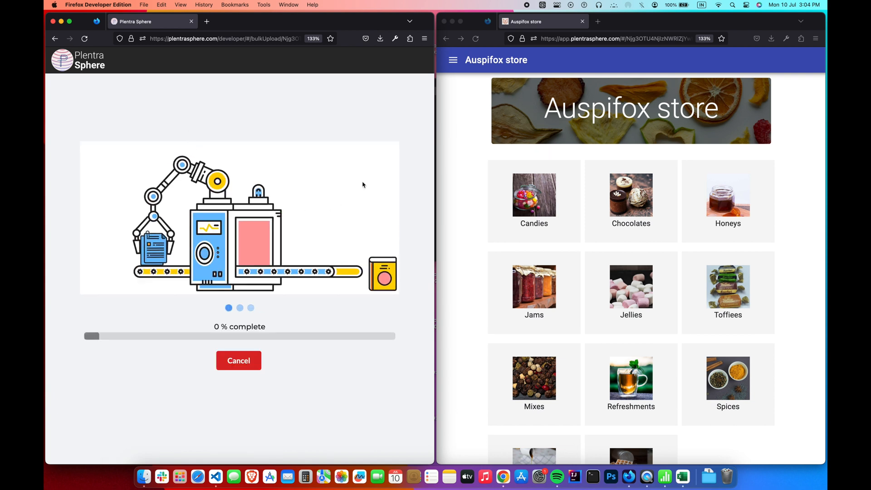
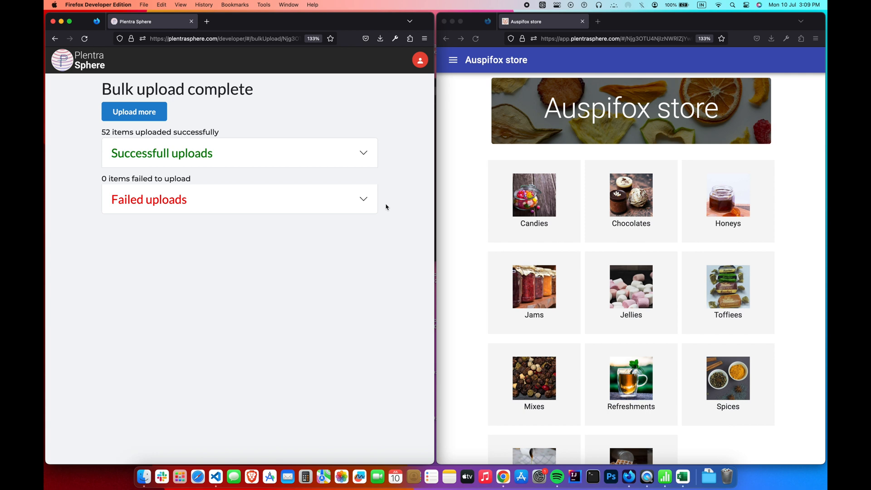
- Scroll through the 52 successful uploads, then confirm the Failed uploads table is empty
left_click(365, 161)
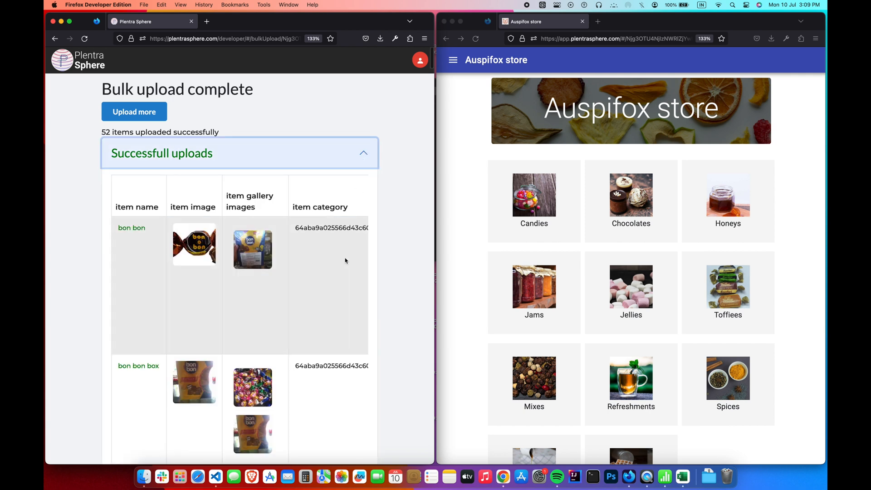
scroll(345, 260, "right", 15)
scroll(345, 260, "right", 5)
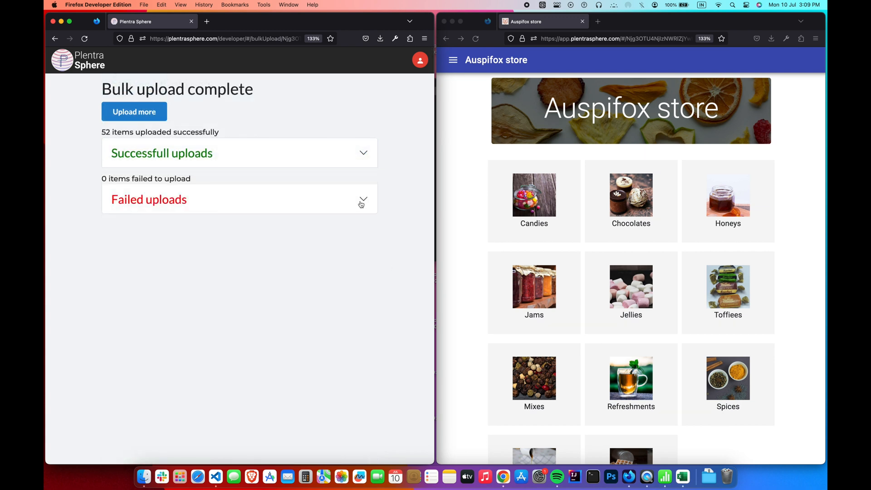
left_click(363, 203)
scroll(348, 252, "right", 5)
scroll(347, 251, "left", 5)
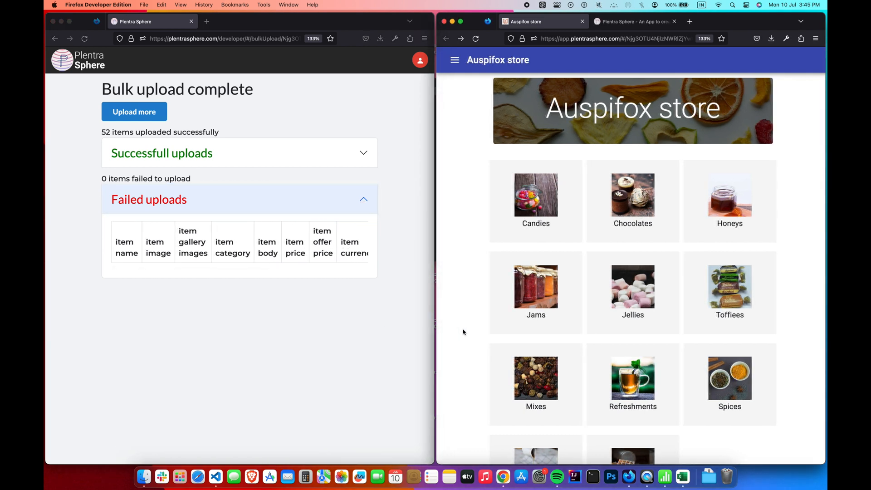
- Check the Candies category with its fox crystal clear product, then Chocolates with more products loaded
left_click(550, 236)
left_click(543, 193)
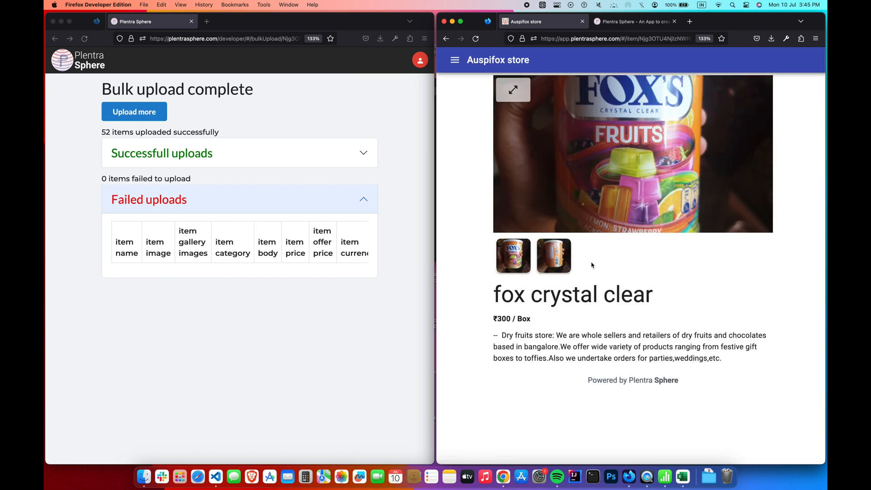
left_click(446, 39)
left_click(446, 39)
left_click(633, 236)
scroll(633, 237, "down", 10)
left_click(632, 414)
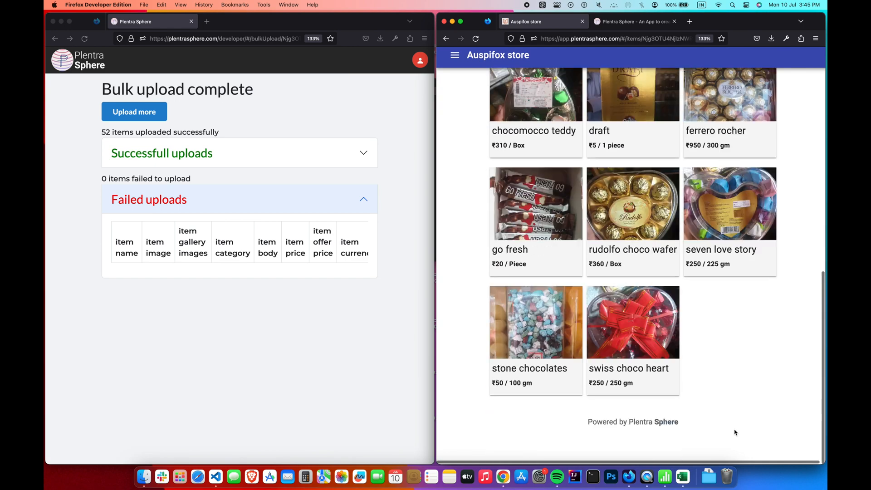
scroll(735, 432, "up", 5)
left_click(446, 39)
- Check the Honeys category and dabur honey product, then the Jams, Jellies and Toffees categories
left_click(685, 235)
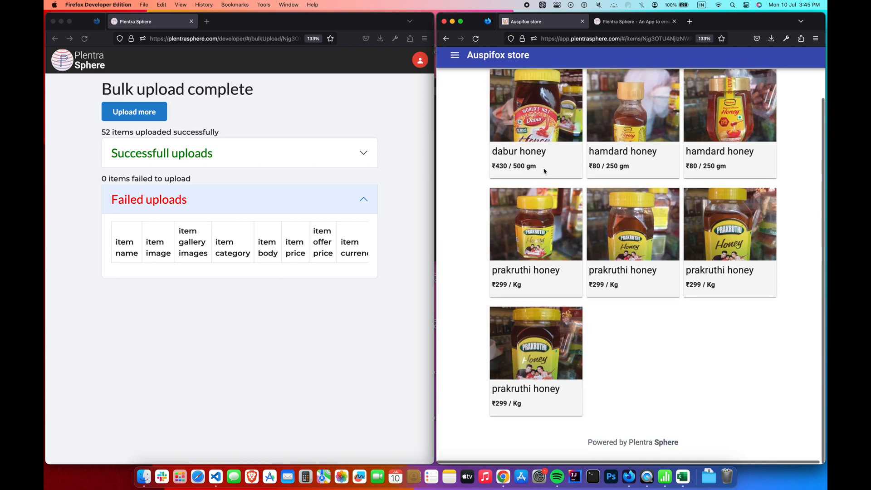
left_click(544, 171)
left_click(446, 38)
left_click(446, 39)
left_click(521, 294)
left_click(446, 39)
left_click(602, 280)
left_click(446, 39)
left_click(735, 305)
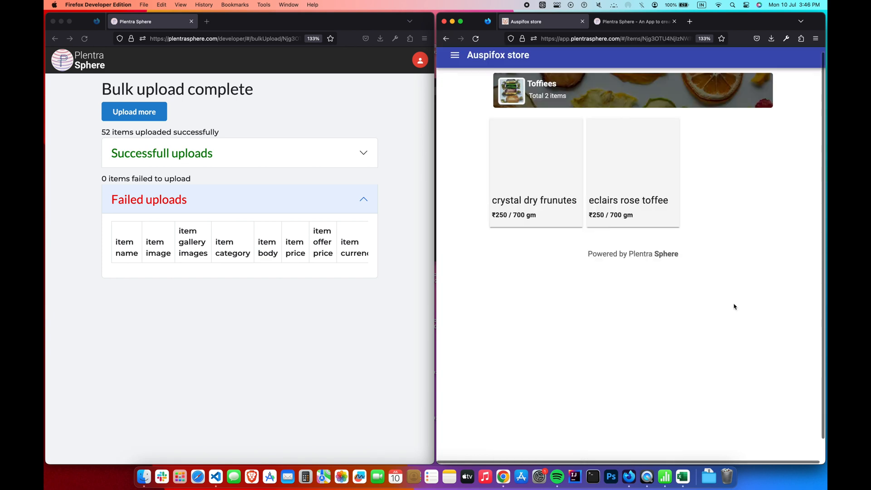
left_click(445, 39)
- Check Mixes with its apal dry fruits mix, then Refreshments, Spices and Spreads and Syrups
scroll(550, 239, "down", 2)
left_click(554, 311)
left_click(557, 209)
key("super+Left")
key("super+Left")
left_click(635, 392)
key("super+Left")
left_click(698, 347)
left_click(446, 38)
scroll(567, 391, "down", 3)
left_click(568, 392)
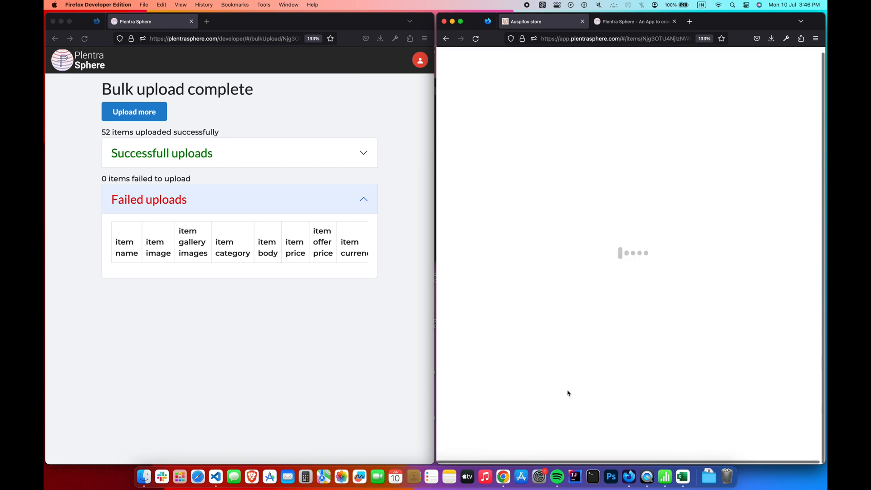
left_click(446, 38)
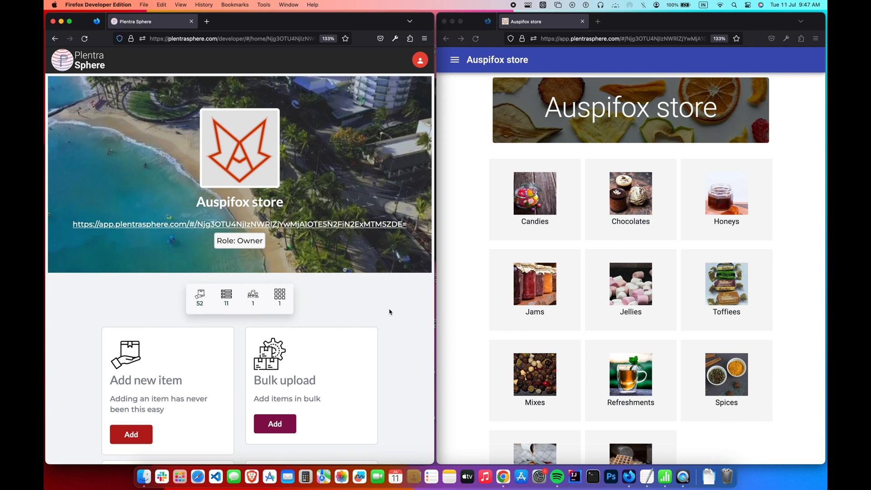
- In category management, add the categories 'dates' and 'almonds'
scroll(389, 311, "down", 5)
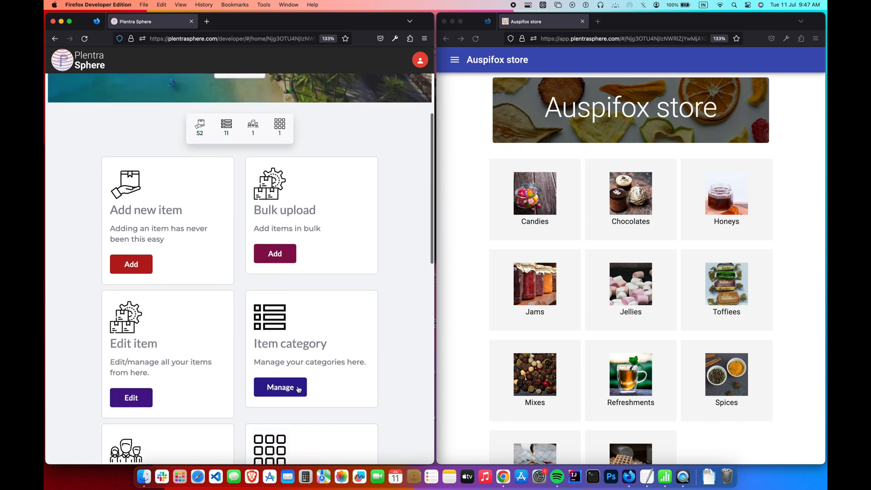
left_click(298, 388)
left_click(269, 216)
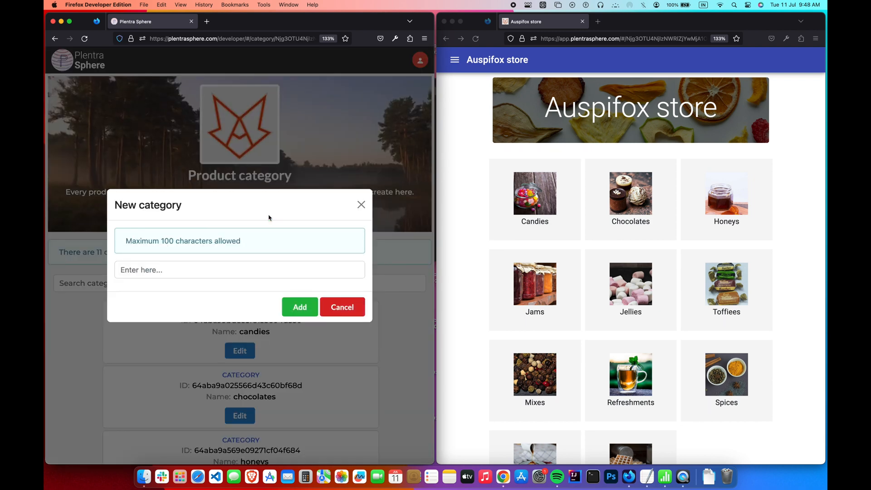
type("dates")
left_click(300, 307)
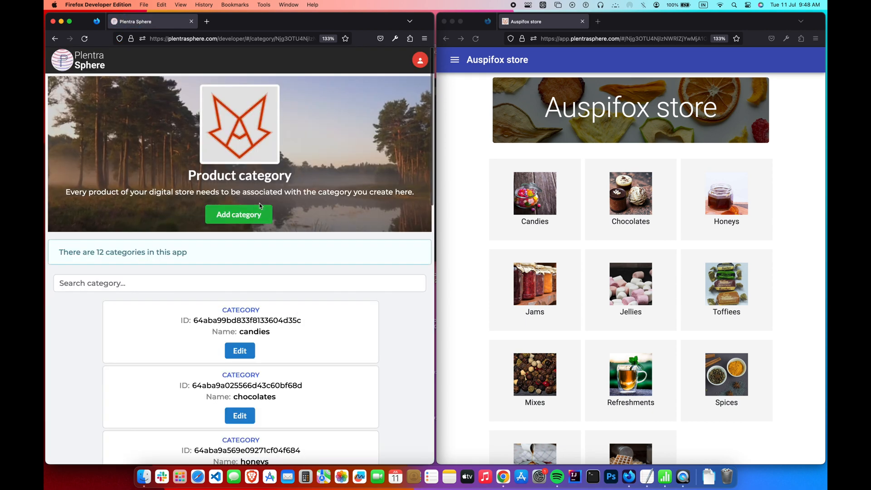
left_click(263, 216)
type("almonds")
left_click(299, 307)
- Add the 'cashews' and 'walnut' categories, then return to the store dashboard
left_click(265, 217)
type("cashews")
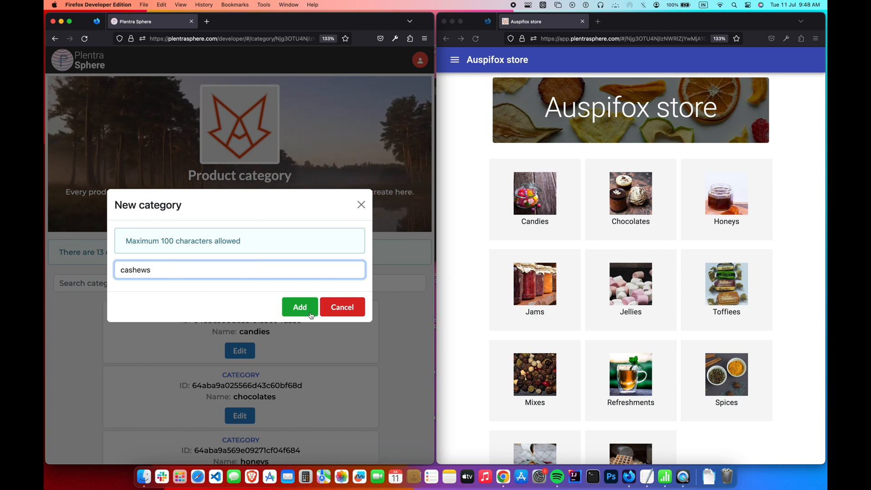
left_click(300, 307)
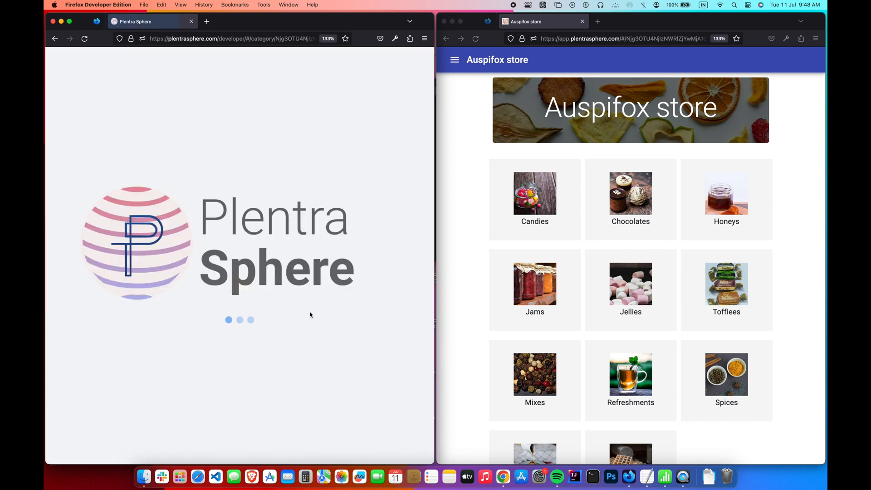
left_click(263, 216)
type("walnuts")
left_click(299, 307)
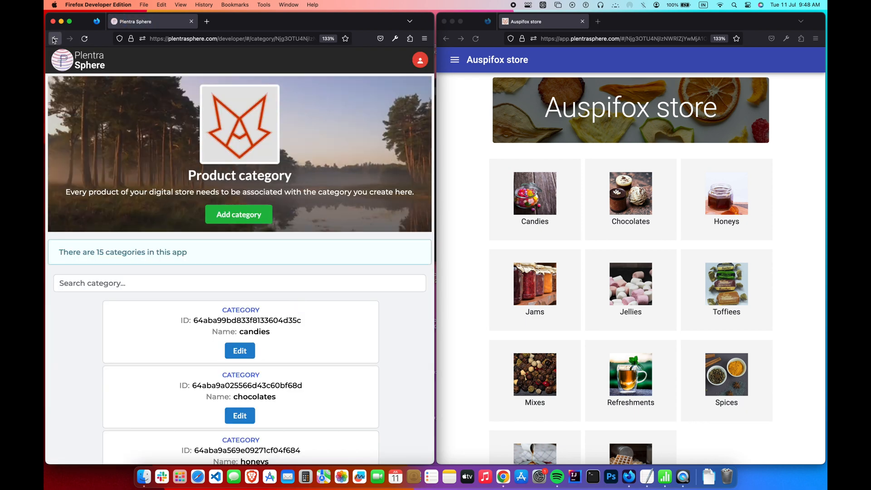
left_click(54, 39)
scroll(317, 227, "down", 10)
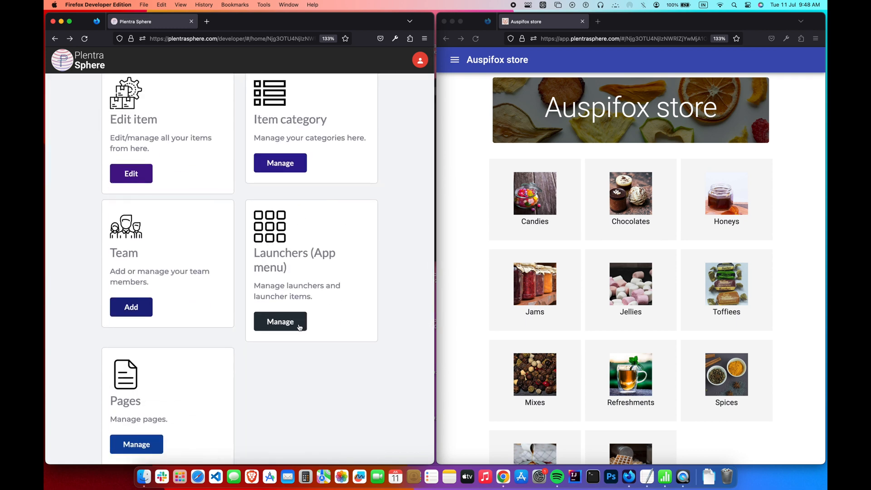
- Add a new launcher named 'dry fruits'
left_click(300, 326)
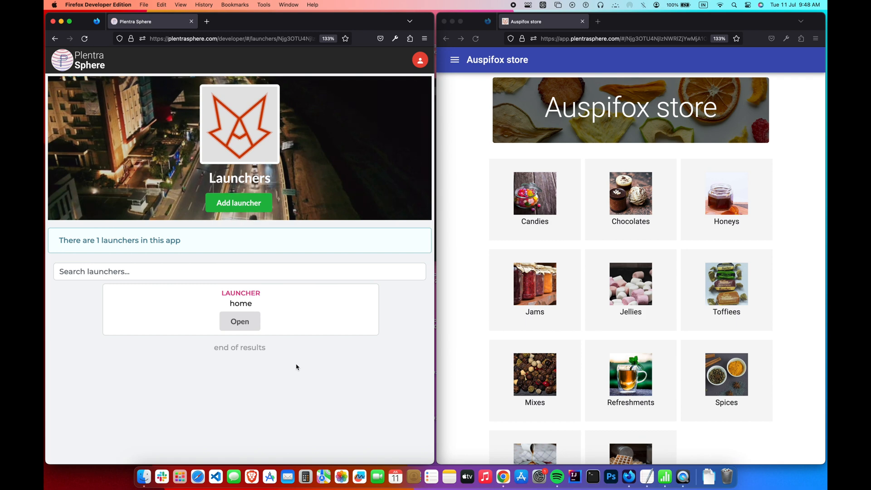
left_click(263, 203)
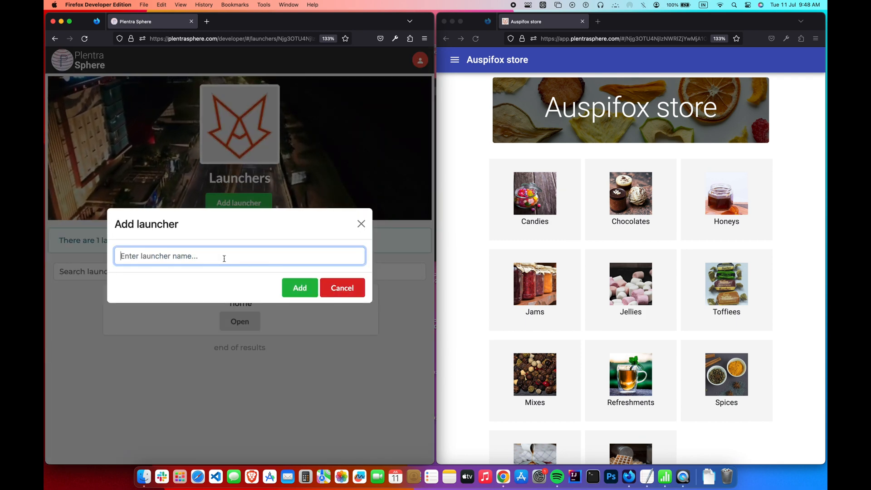
left_click(302, 296)
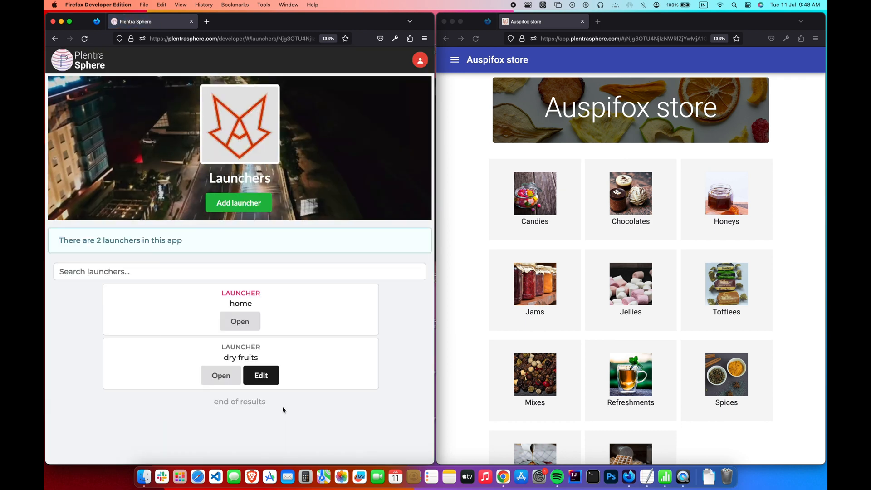
- Test renaming a launcher to 'updated' and deleting it, then open the dry fruits launcher
left_click(273, 383)
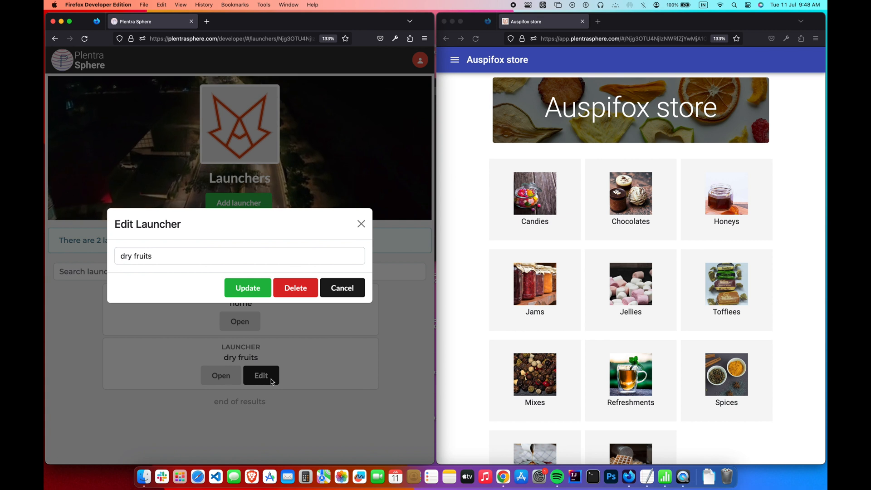
type("updated")
left_click(249, 288)
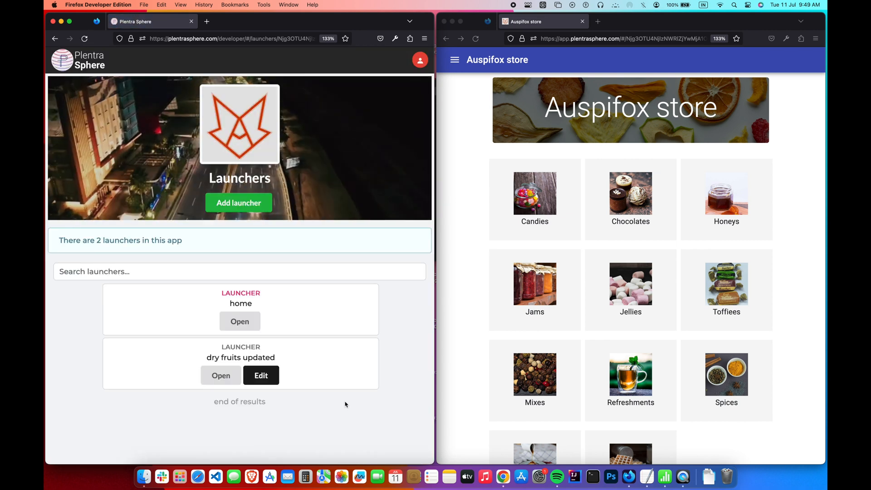
left_click(261, 375)
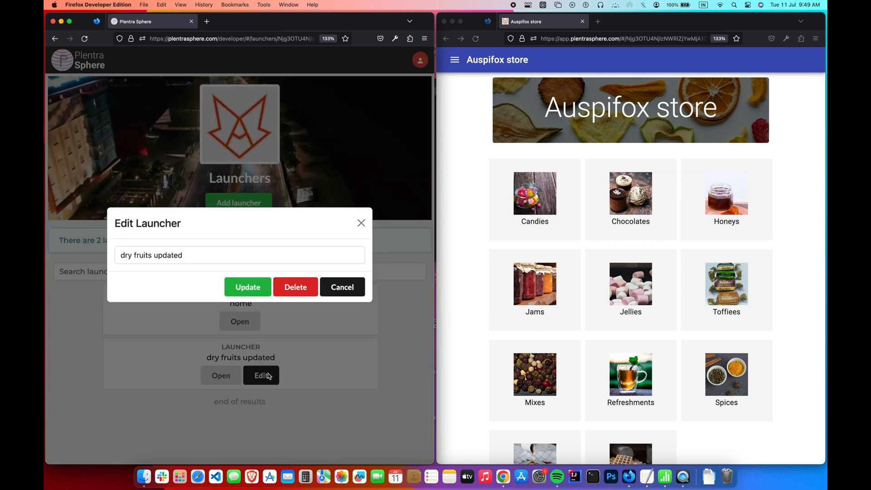
left_click(310, 291)
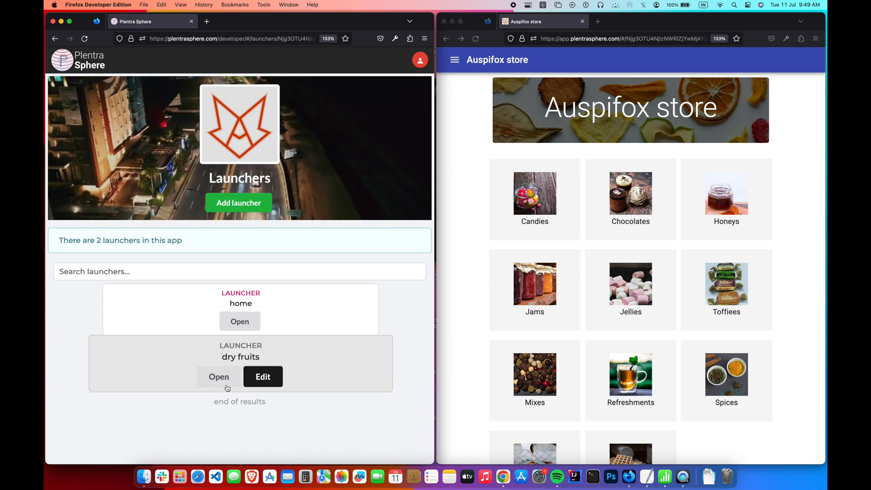
left_click(219, 377)
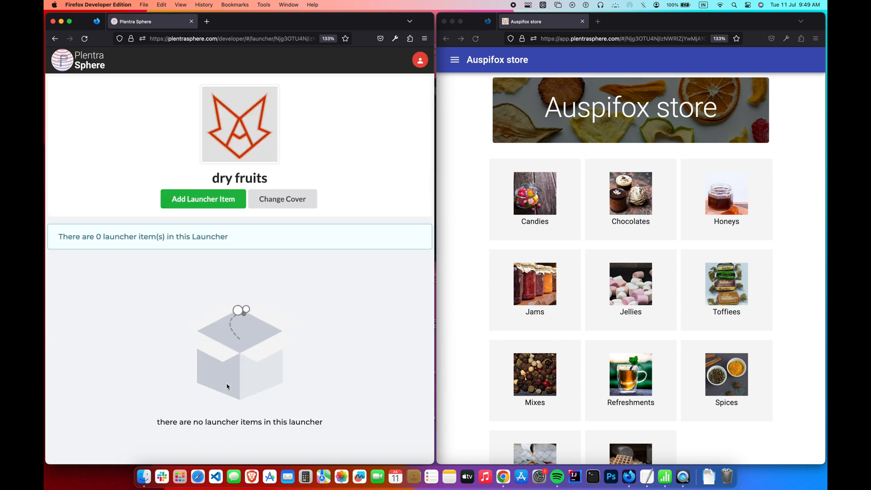
- Add a Dates launcher item opening the dates category, with the dates photo as thumbnail
left_click(217, 208)
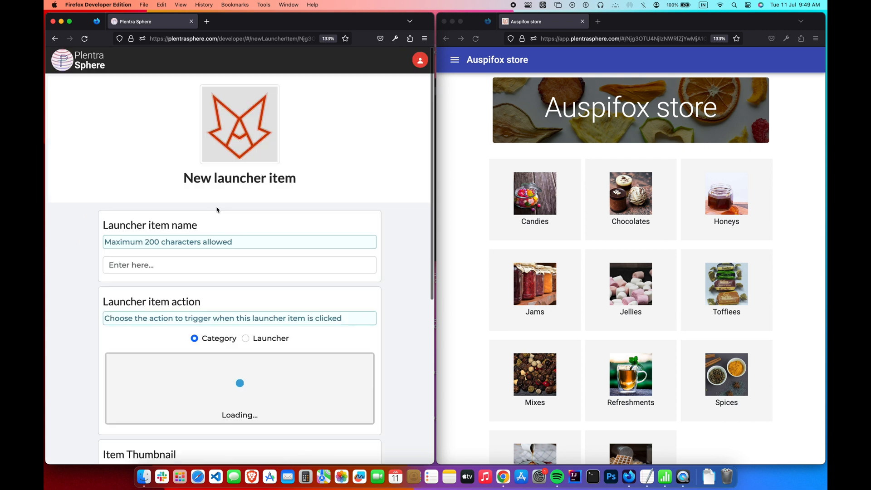
scroll(216, 207, "down", 2)
left_click(216, 205)
type("D")
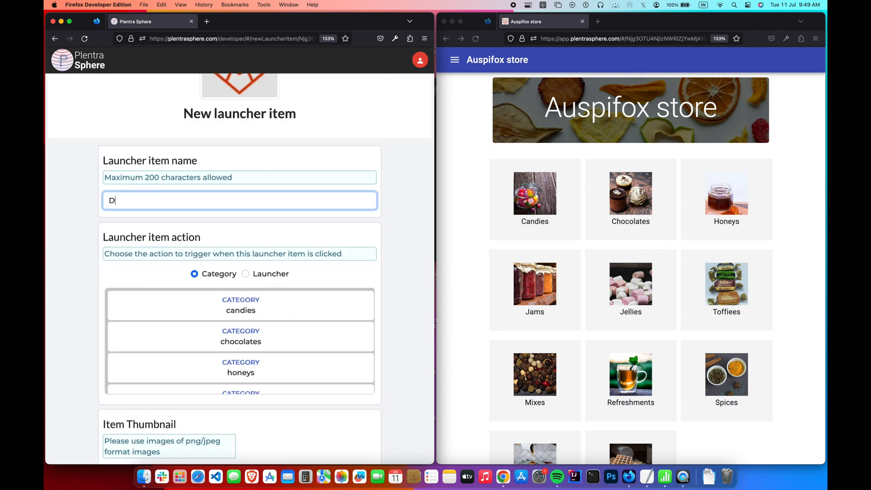
scroll(281, 253, "down", 2)
scroll(290, 293, "down", 8)
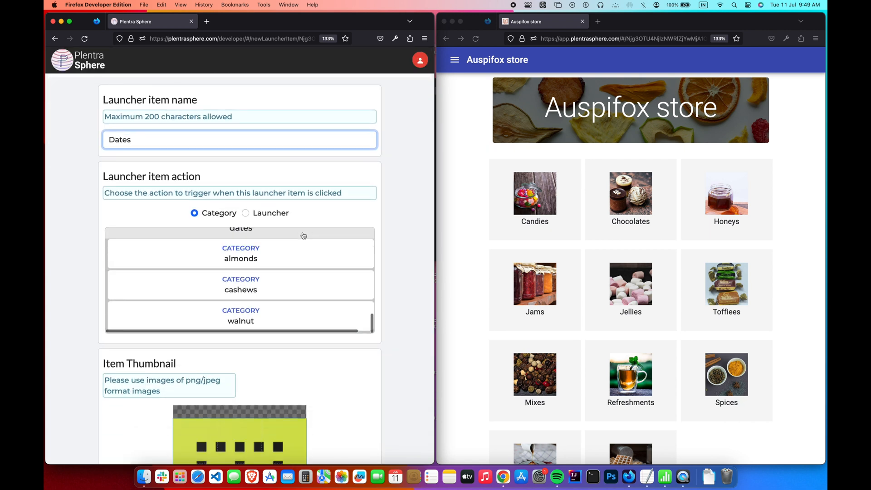
left_click(303, 235)
scroll(303, 235, "down", 3)
left_click(257, 427)
double_click(517, 180)
left_click(251, 446)
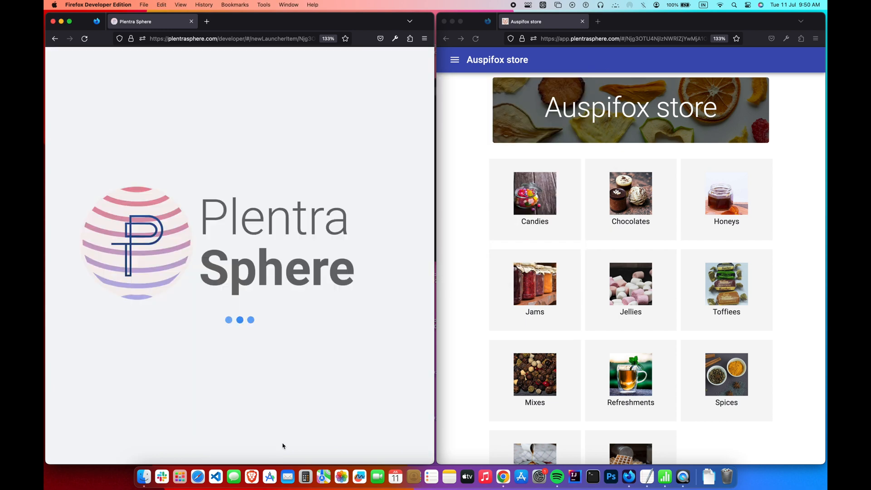
- Add an Almonds launcher item opening the almonds category, with the almond photo as thumbnail
left_click(271, 404)
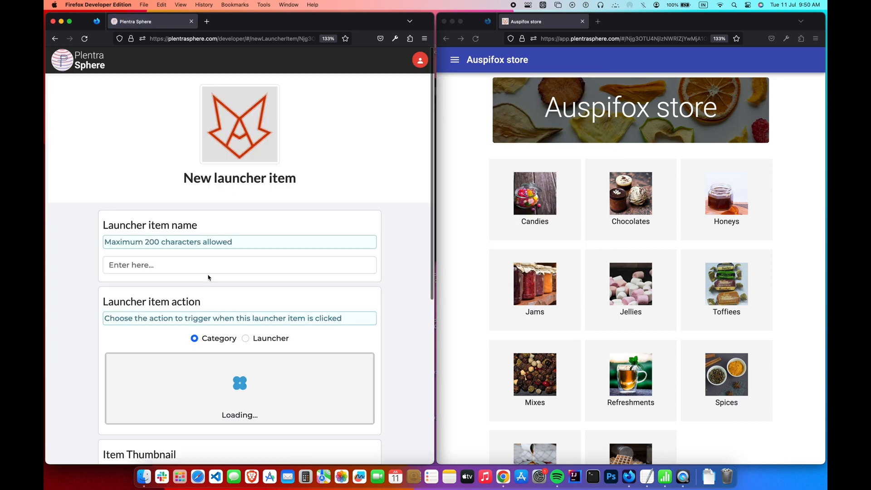
left_click(209, 267)
type("Almonds")
scroll(272, 268, "down", 3)
scroll(278, 262, "down", 2)
scroll(278, 262, "down", 5)
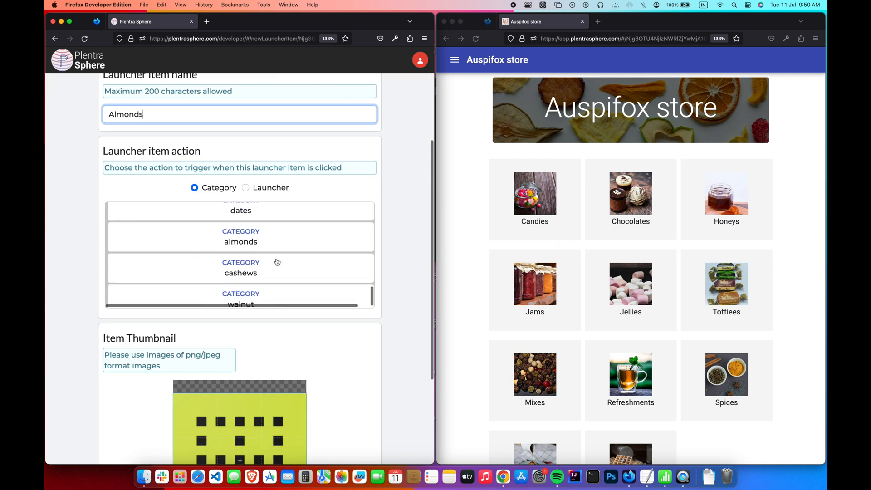
left_click(284, 245)
scroll(272, 363, "down", 3)
left_click(266, 421)
left_click(568, 134)
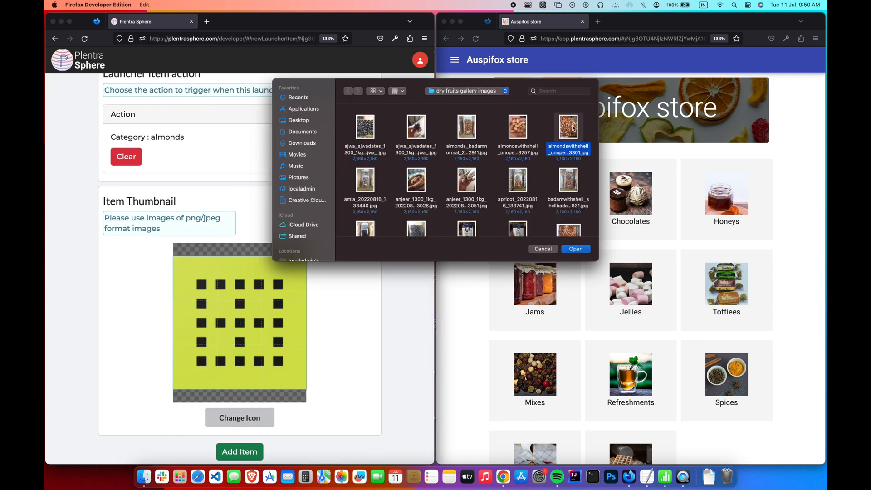
left_click(576, 249)
left_click(252, 451)
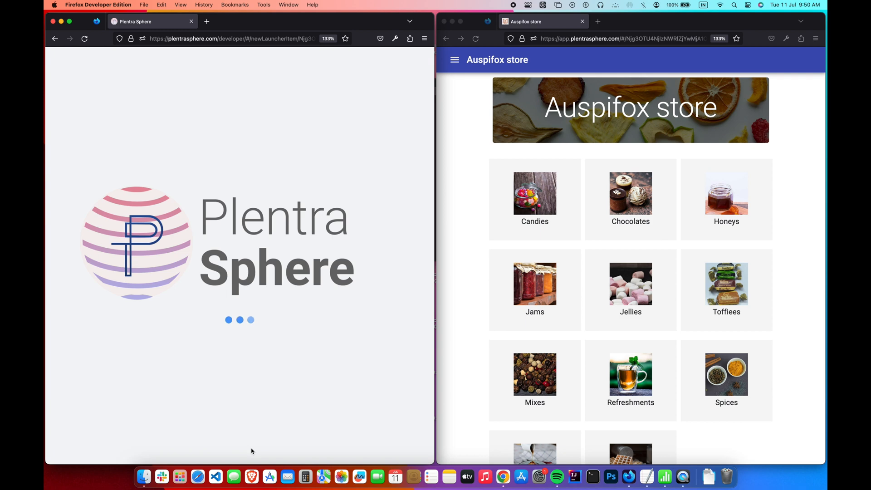
- Add a Cashews launcher item linked to the cashews category, with its photo thumbnail
left_click(257, 397)
type("Cashews")
scroll(371, 330, "down", 2)
scroll(321, 329, "down", 5)
left_click(313, 333)
scroll(311, 334, "down", 4)
left_click(249, 423)
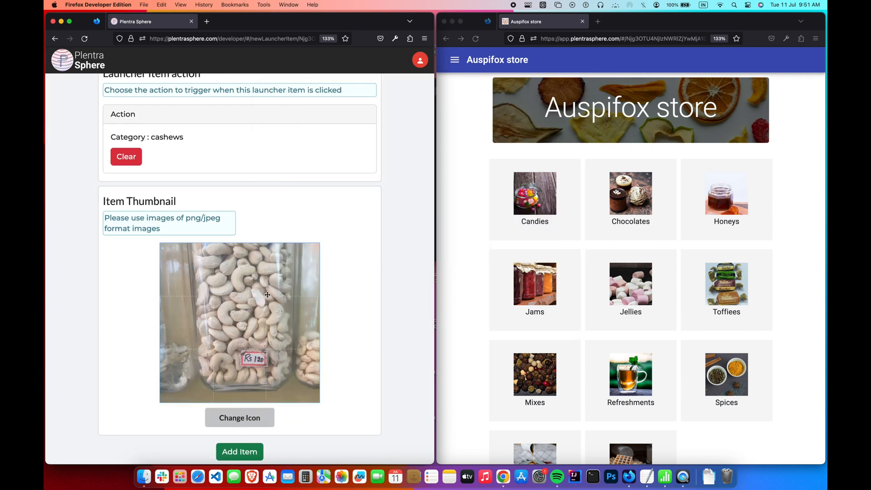
scroll(267, 297, "up", 4)
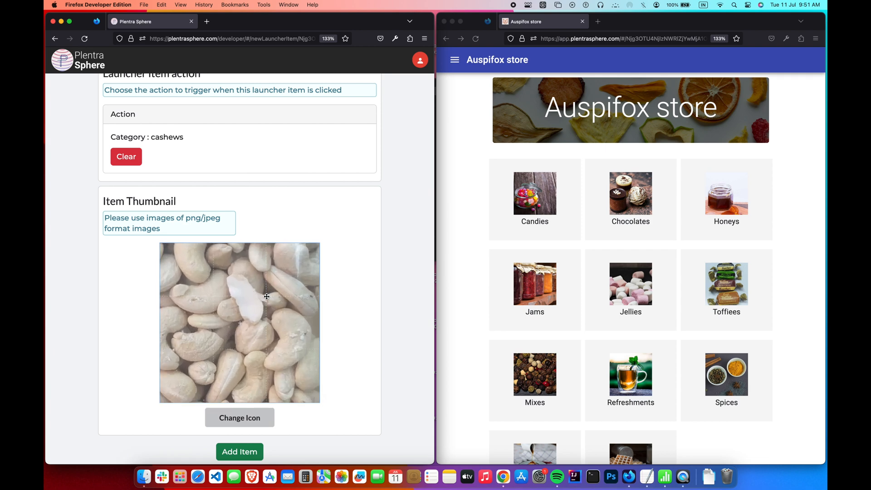
left_click(244, 453)
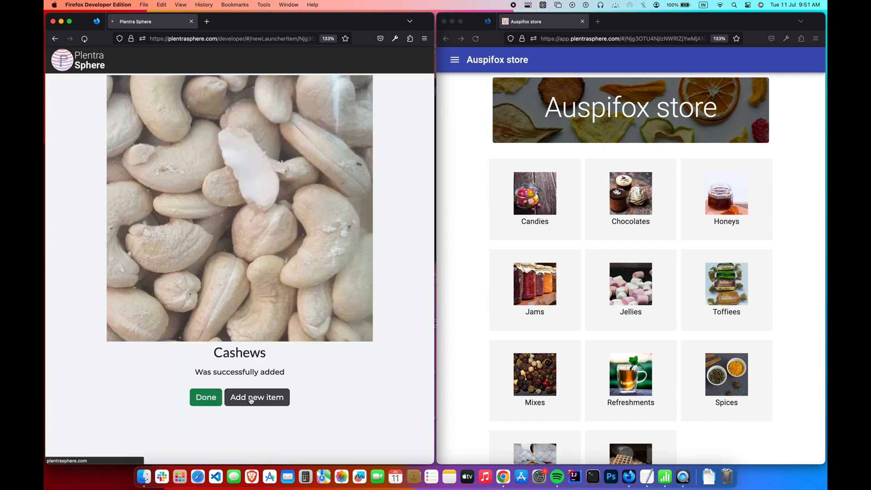
- Add a Walnut launcher item linked to the walnut category with a walnut photo, then finish
left_click(255, 398)
type("Walnut")
left_click(278, 438)
scroll(355, 376, "down", 5)
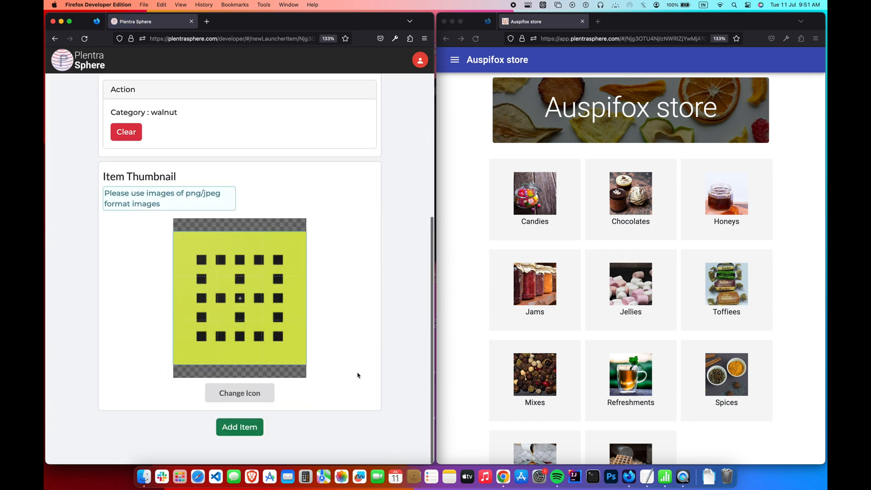
left_click(239, 416)
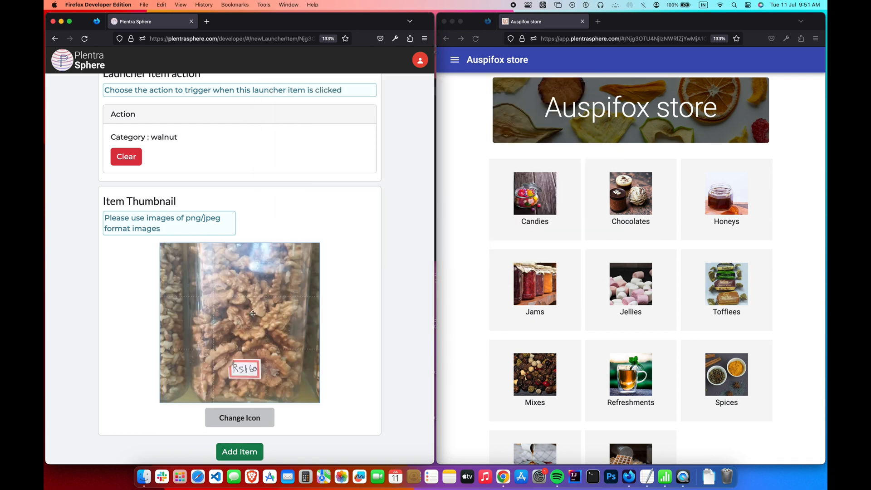
scroll(253, 313, "up", 3)
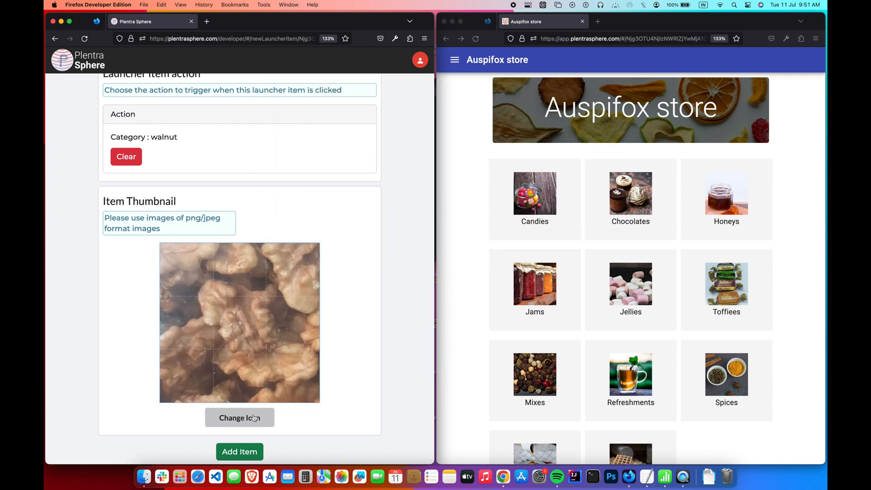
left_click(241, 452)
left_click(213, 403)
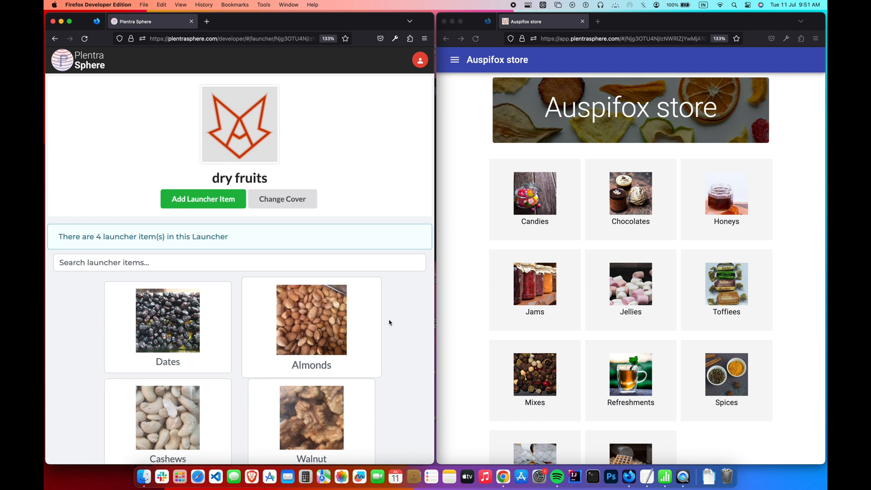
scroll(404, 319, "down", 1)
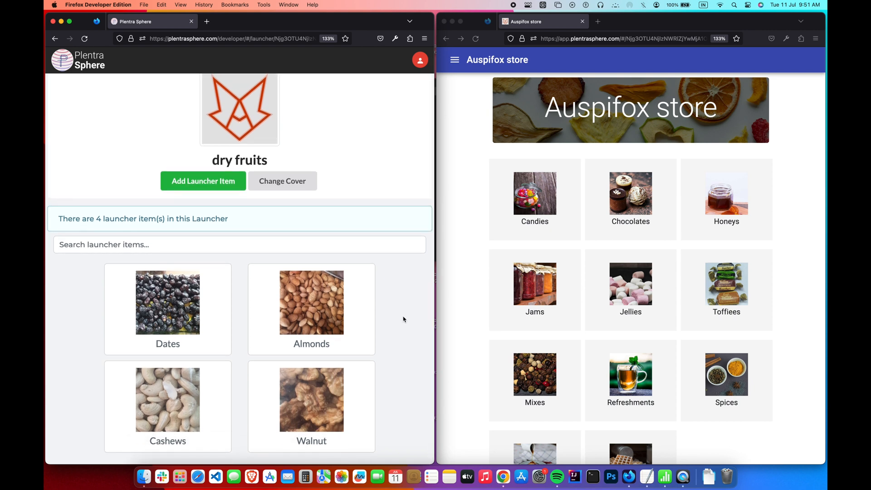
- Add a 'Dry fruits' item to the home launcher linking to dry fruits, with the ajwa dates thumbnail
left_click(55, 39)
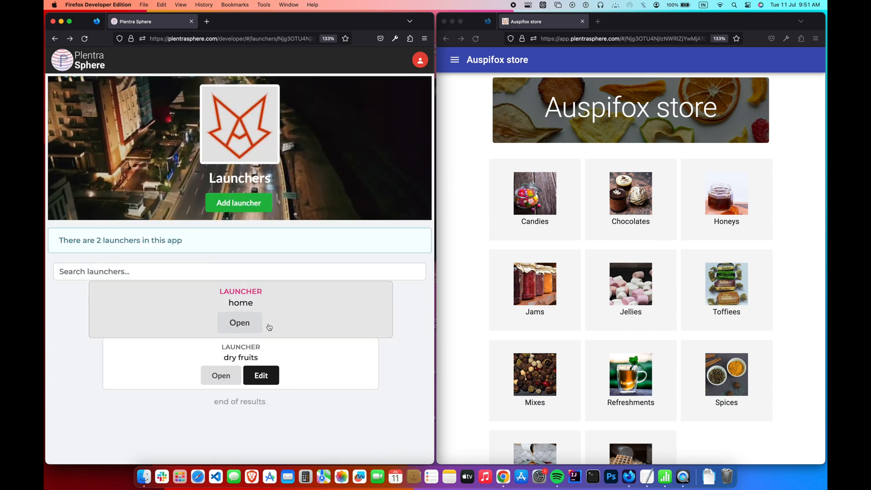
left_click(259, 324)
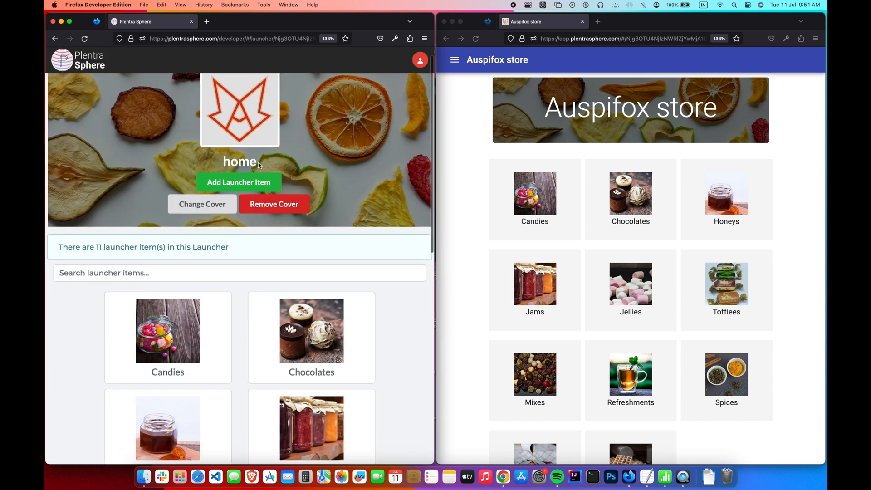
left_click(278, 182)
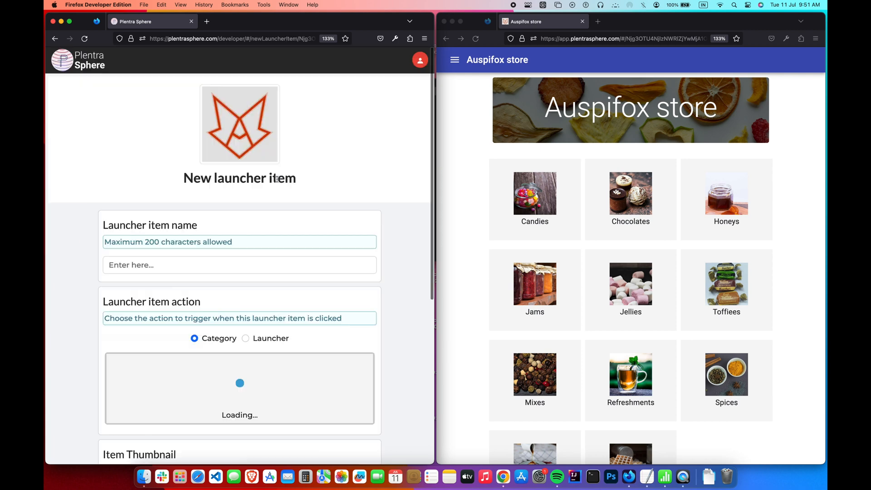
left_click(237, 265)
type("Dry fruits")
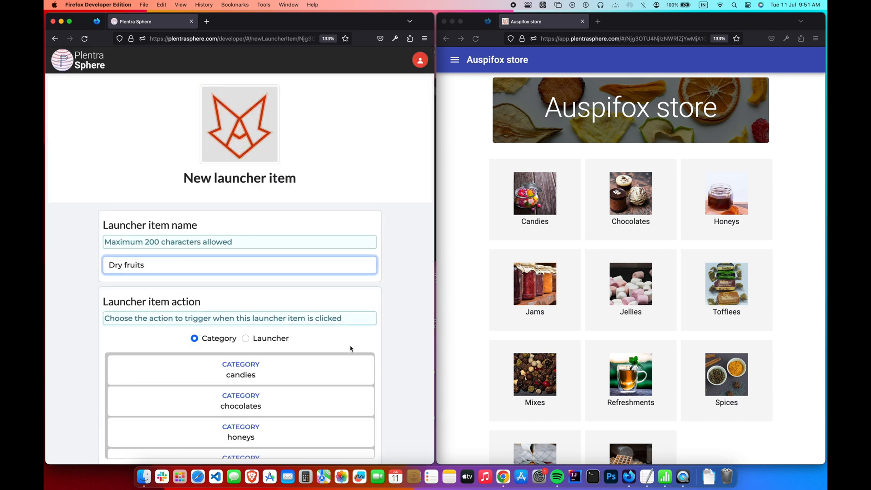
scroll(351, 349, "down", 2)
left_click(246, 239)
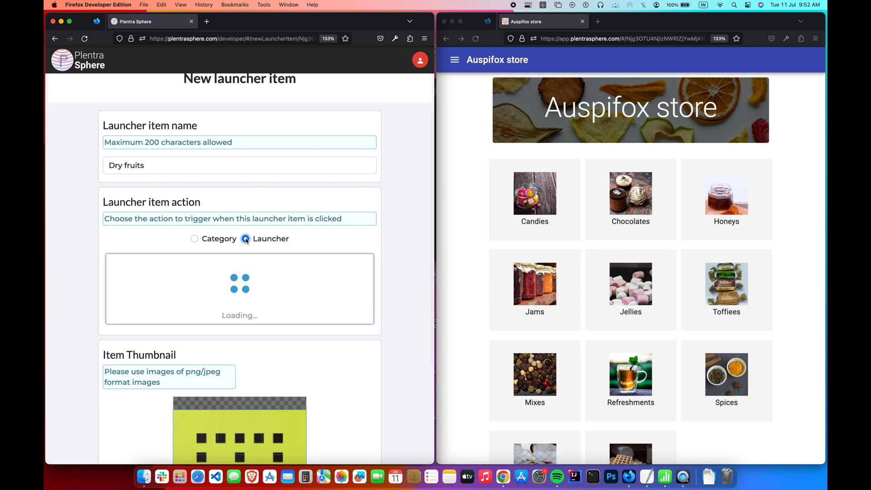
left_click(305, 270)
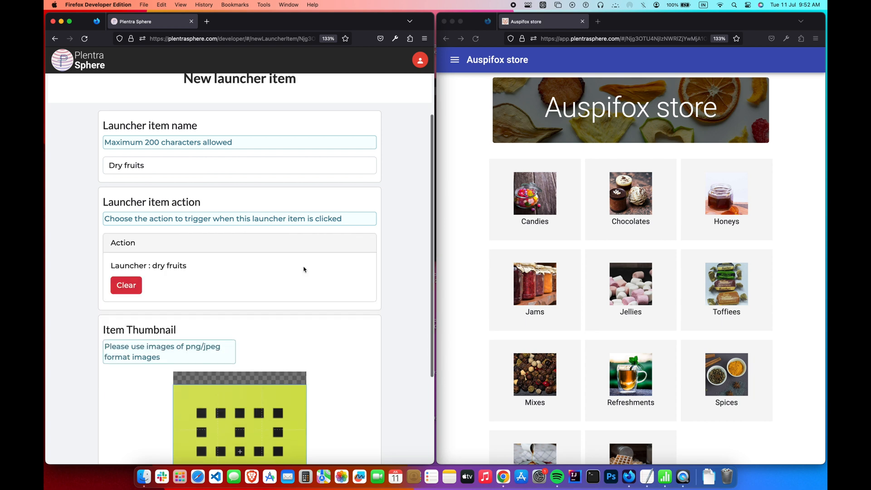
scroll(303, 267, "down", 4)
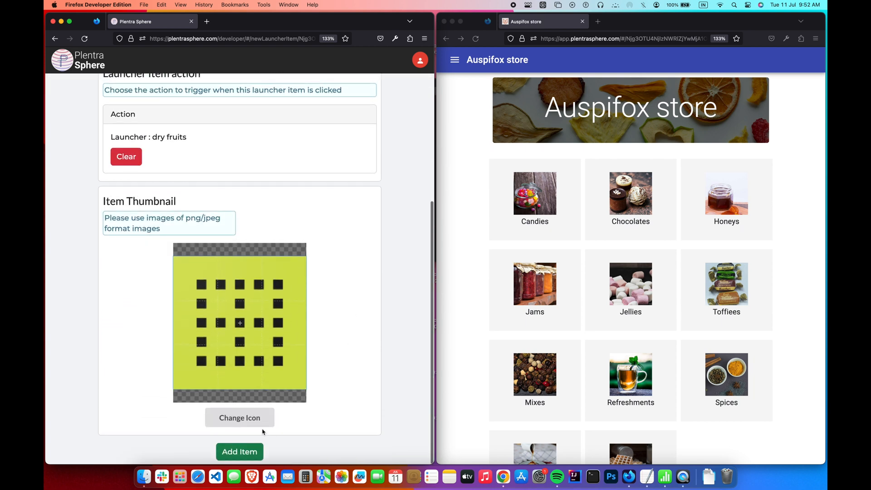
left_click(261, 421)
double_click(368, 131)
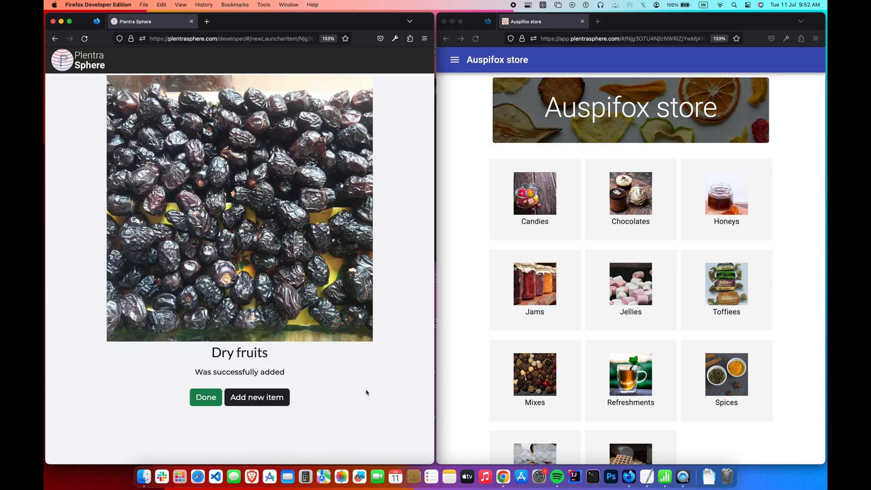
- Reload the live store, open the Dry fruits tile, and check the Dates and Almonds pages
left_click(217, 397)
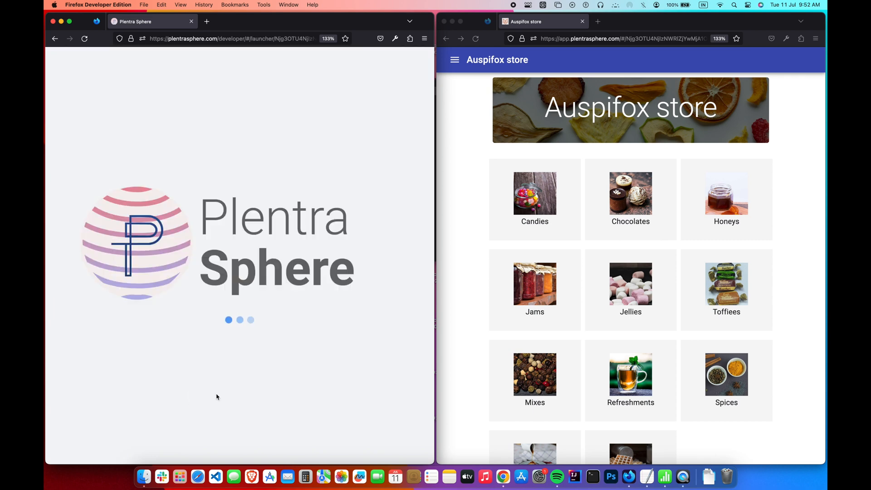
left_click(498, 40)
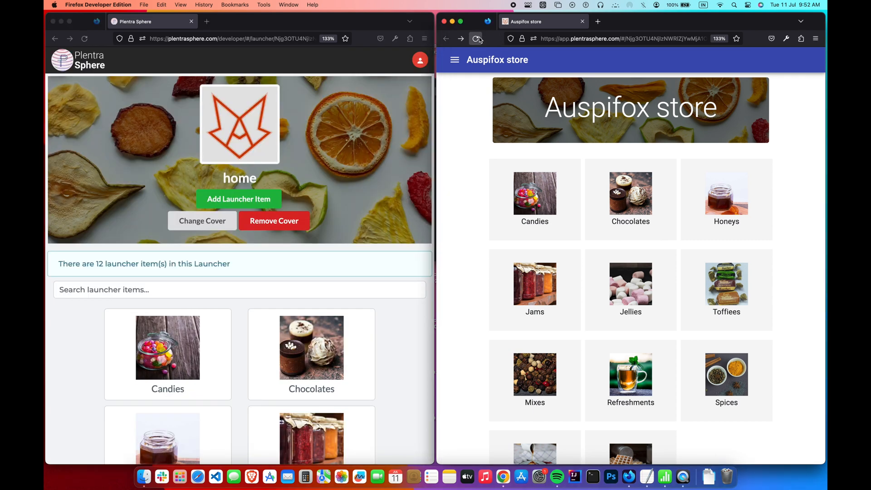
scroll(468, 171, "down", 3)
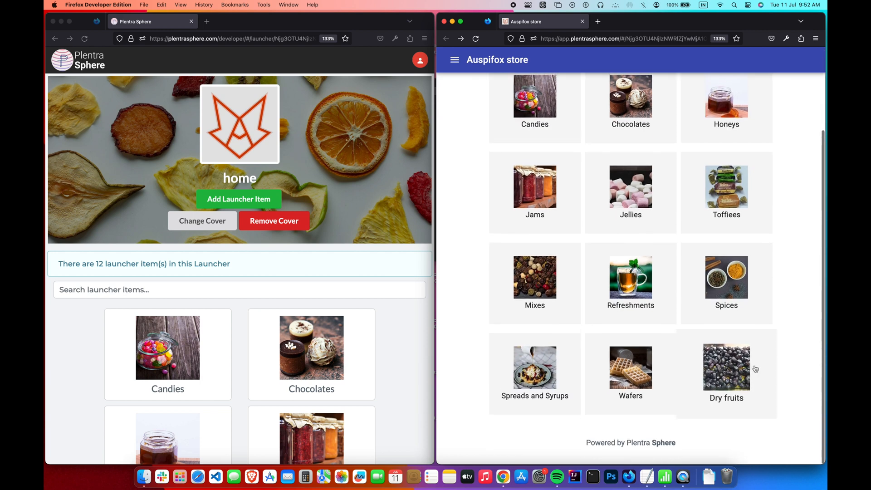
left_click(767, 396)
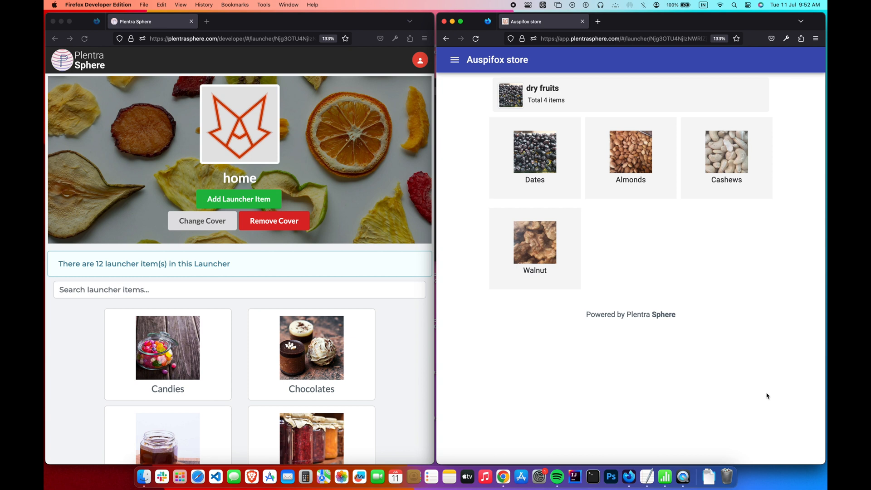
left_click(557, 196)
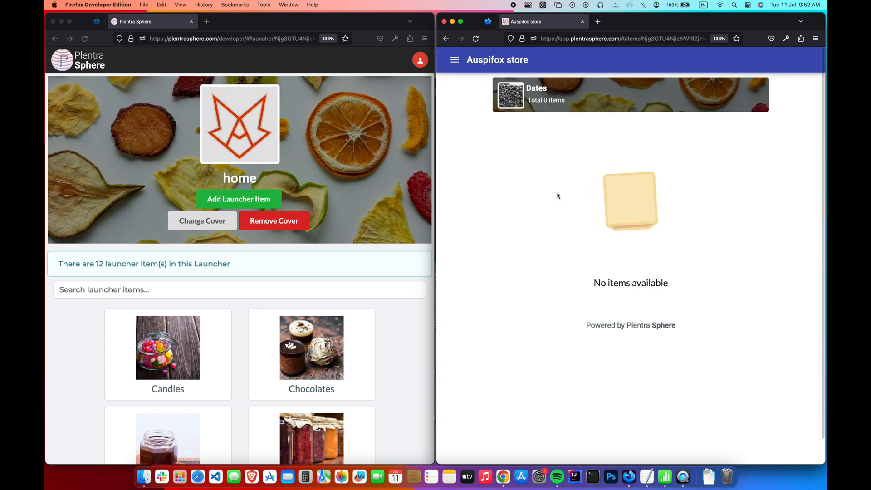
scroll(558, 196, "left", 5)
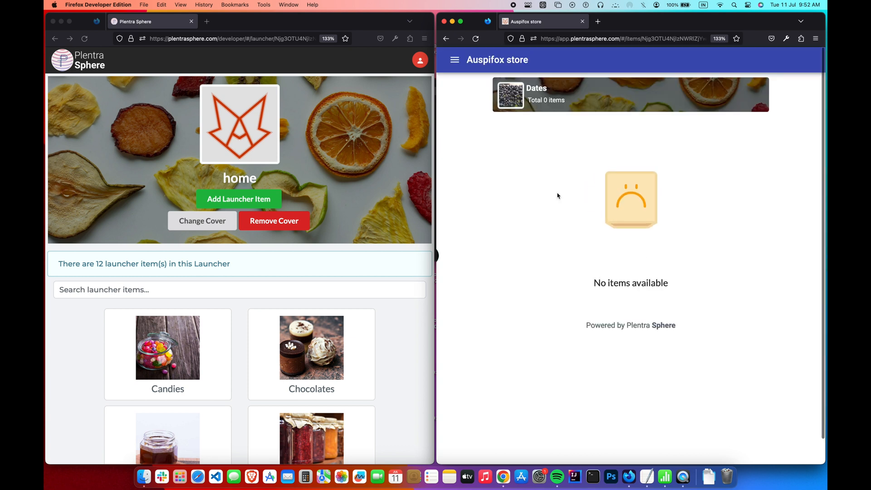
left_click(623, 181)
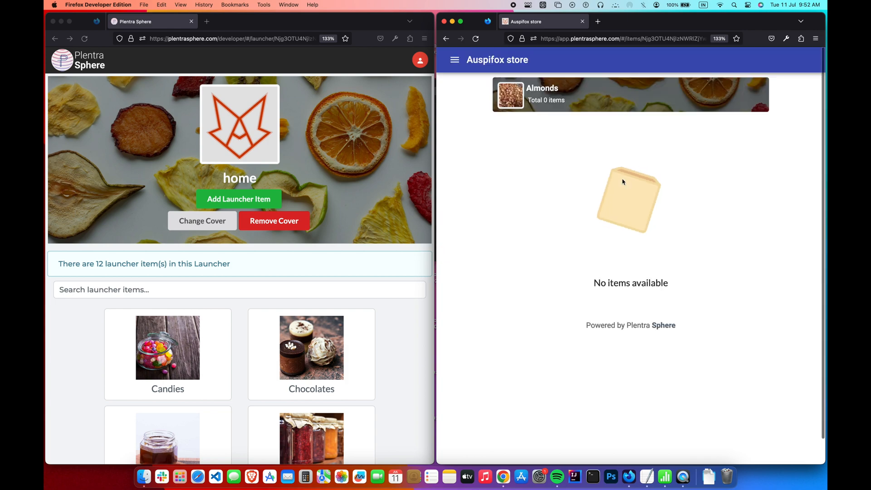
scroll(622, 182, "left", 5)
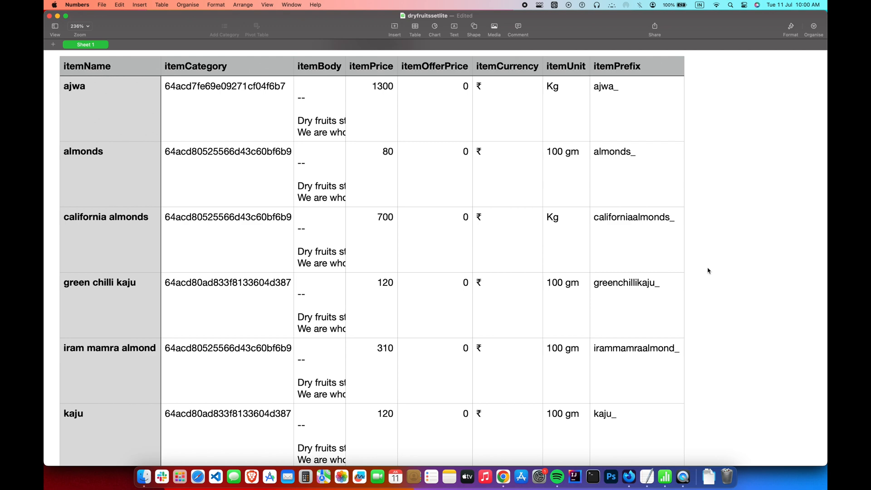
- Export dryfruitssetlite as CSV into datasets, replacing the old file, then close without saving
left_click(103, 4)
mouse_move(149, 129)
left_click(190, 146)
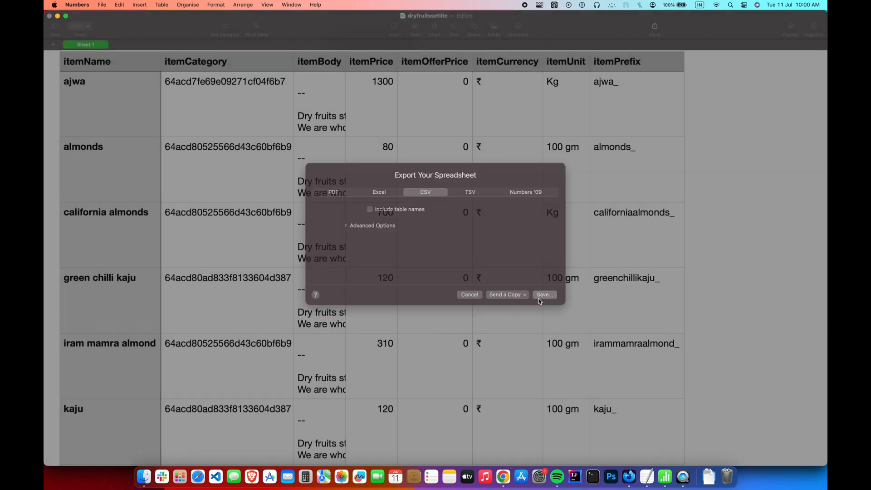
left_click(540, 297)
left_click(575, 317)
left_click(462, 274)
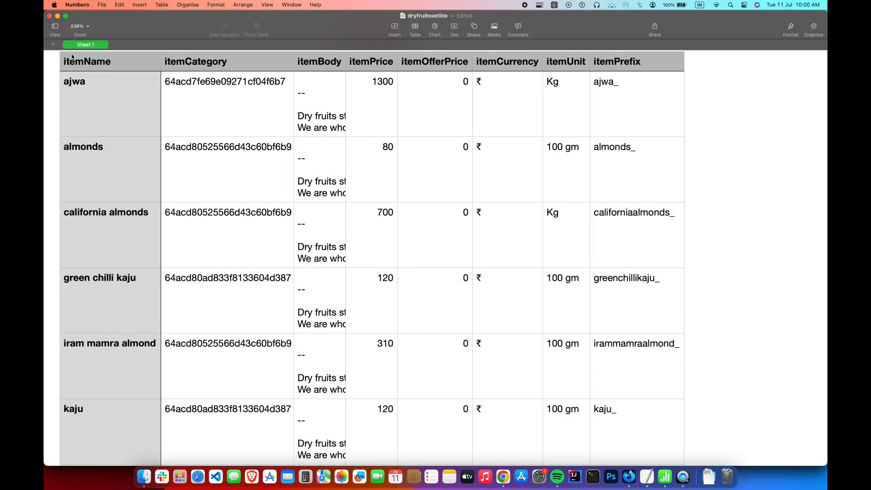
left_click(50, 17)
left_click(370, 289)
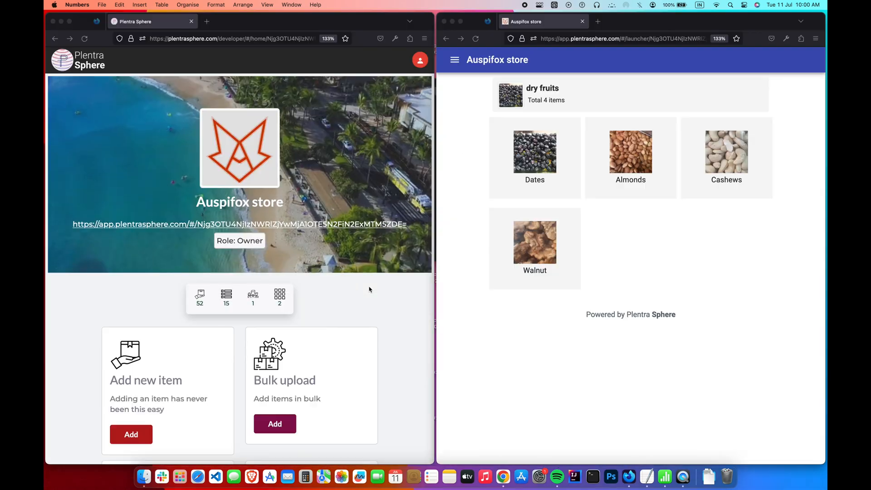
- On the bulk upload page, choose dryfruitssetlite.csv from the datasets folder
left_click(271, 356)
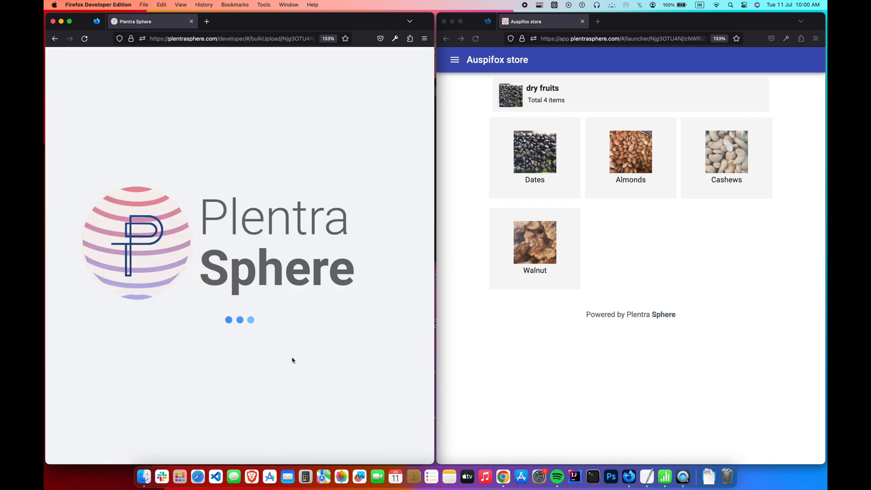
left_click(290, 113)
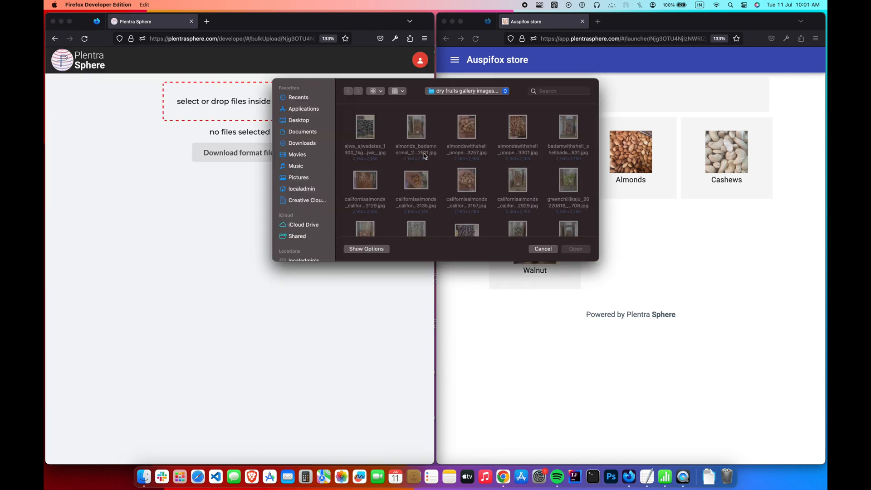
key("super+Up")
scroll(426, 154, "down", 3)
left_click(469, 160)
double_click(468, 159)
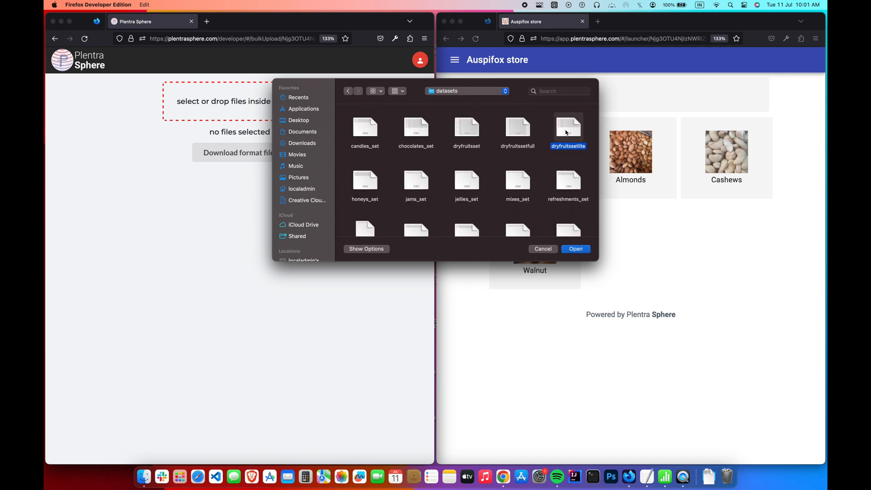
double_click(565, 132)
- Process the CSV and review the parsed items table, including ajwa and almonds
left_click(253, 190)
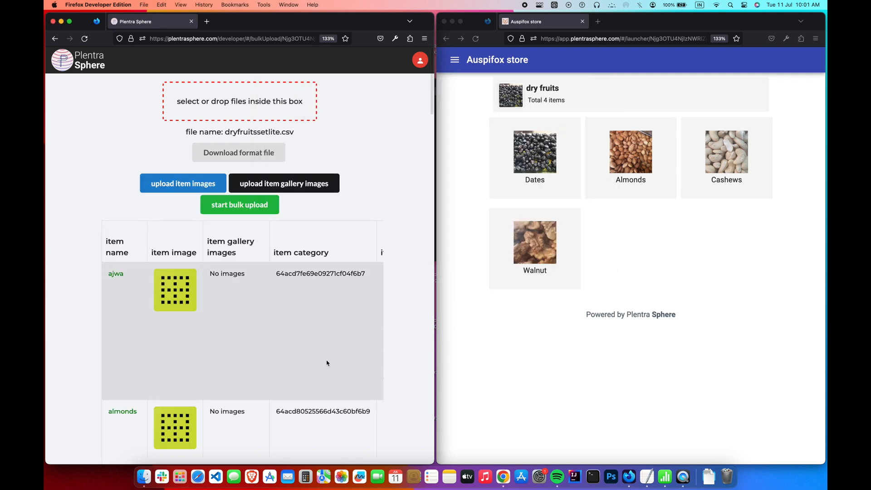
scroll(327, 359, "down", 15)
scroll(328, 350, "up", 15)
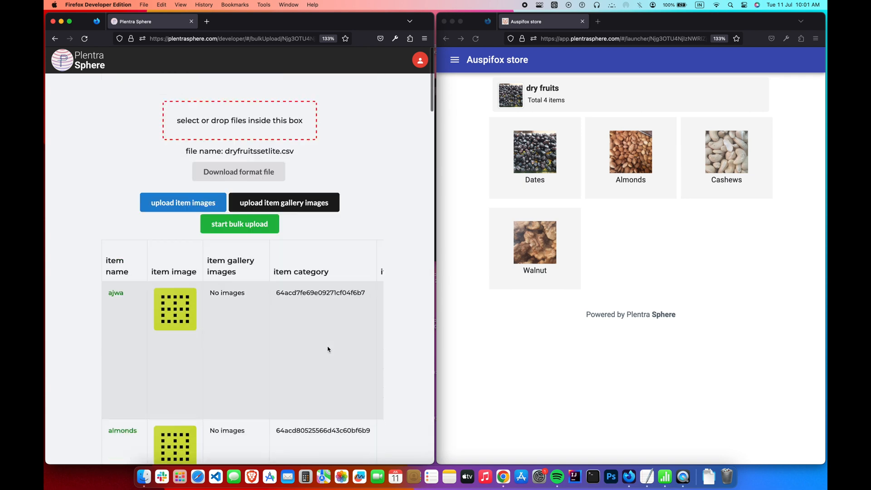
scroll(328, 349, "down", 1)
- Upload every image in the app_assets dry-fruit images folder as item images
left_click(162, 187)
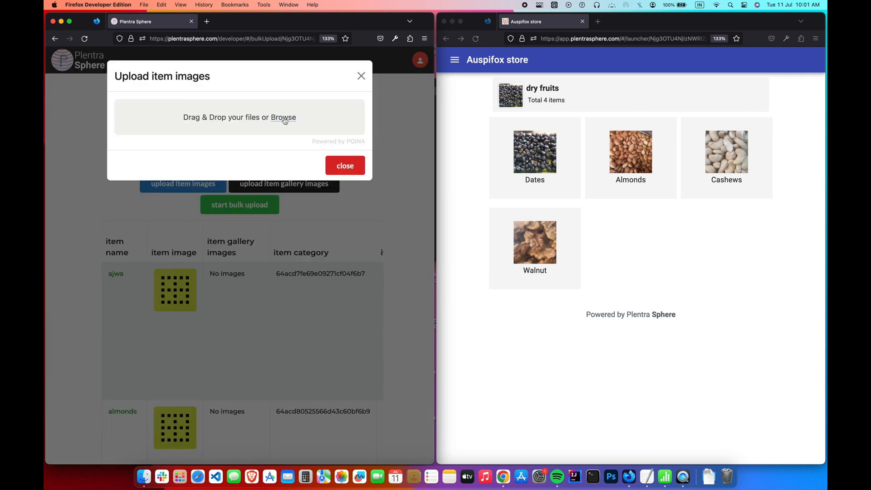
left_click(284, 117)
double_click(529, 134)
scroll(519, 155, "down", 4)
double_click(519, 156)
key("super+a")
key("Return")
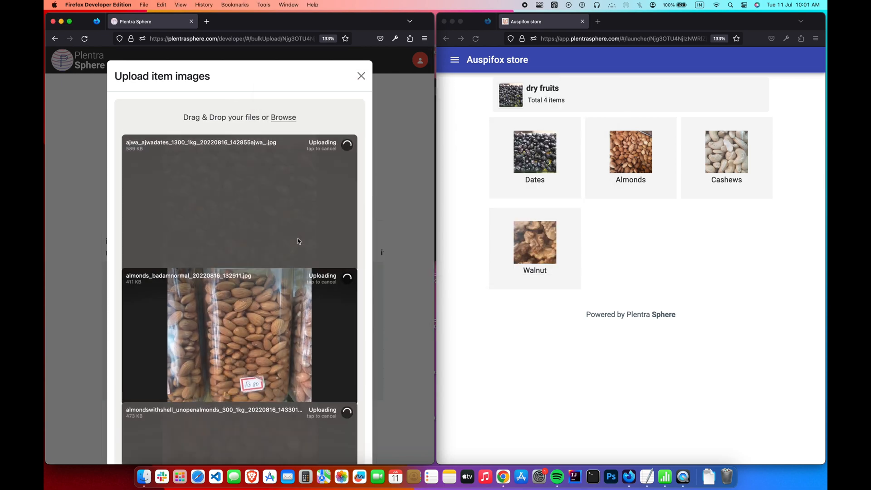
scroll(298, 238, "down", 5)
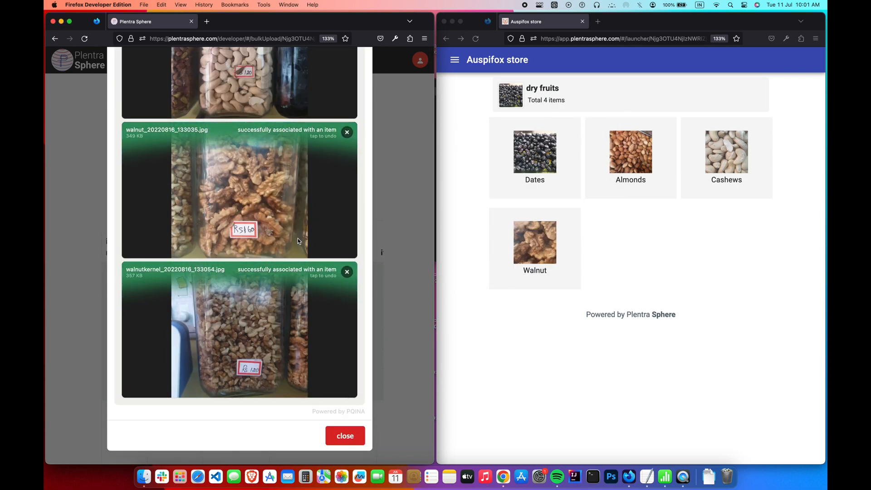
scroll(297, 239, "up", 5)
scroll(297, 239, "down", 5)
left_click(346, 434)
- Upload every image in the dry fruits images lite folder as gallery images
scroll(358, 437, "down", 10)
scroll(358, 438, "down", 10)
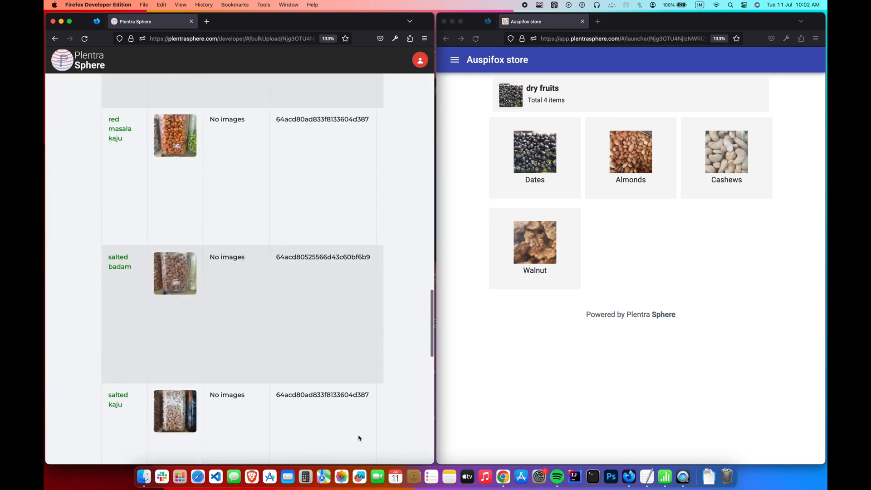
scroll(358, 437, "up", 3)
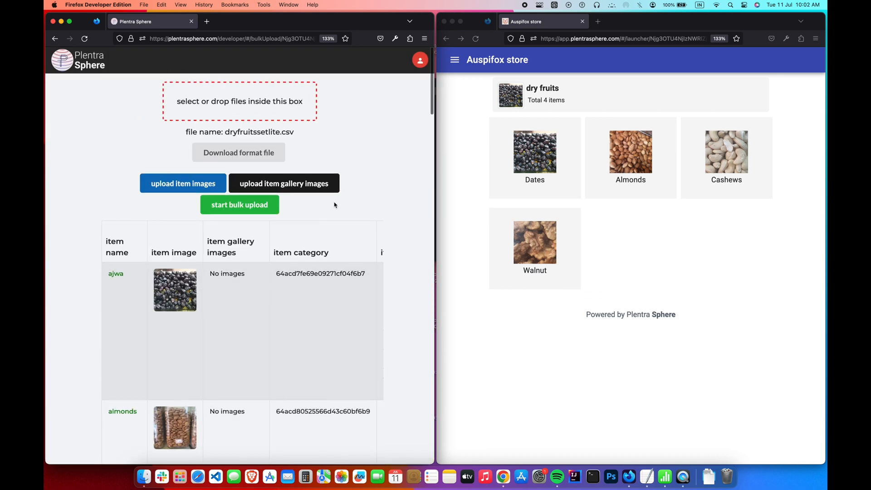
left_click(325, 184)
left_click(288, 118)
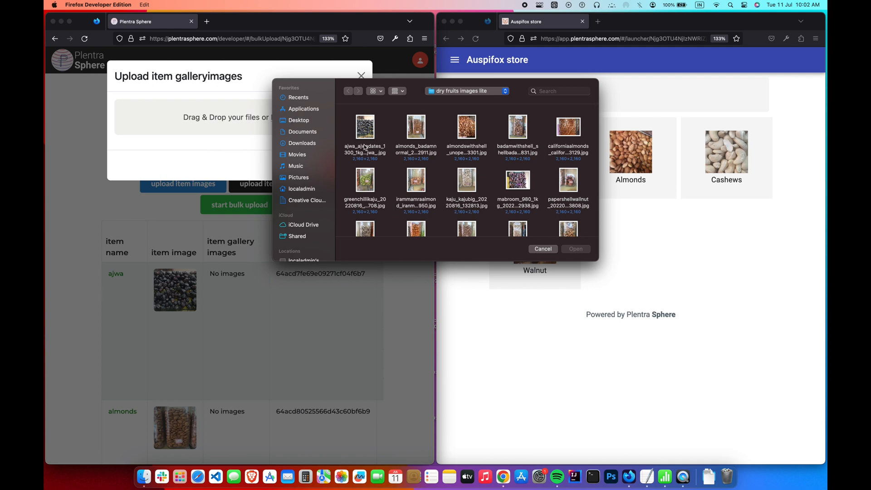
left_click(364, 147)
key("super+a")
key("Return")
scroll(329, 320, "down", 20)
scroll(330, 321, "up", 15)
scroll(329, 320, "down", 10)
left_click(345, 436)
- Start the bulk upload of the 16 items from dryfruitssetlite.csv
scroll(358, 443, "down", 15)
scroll(357, 443, "up", 20)
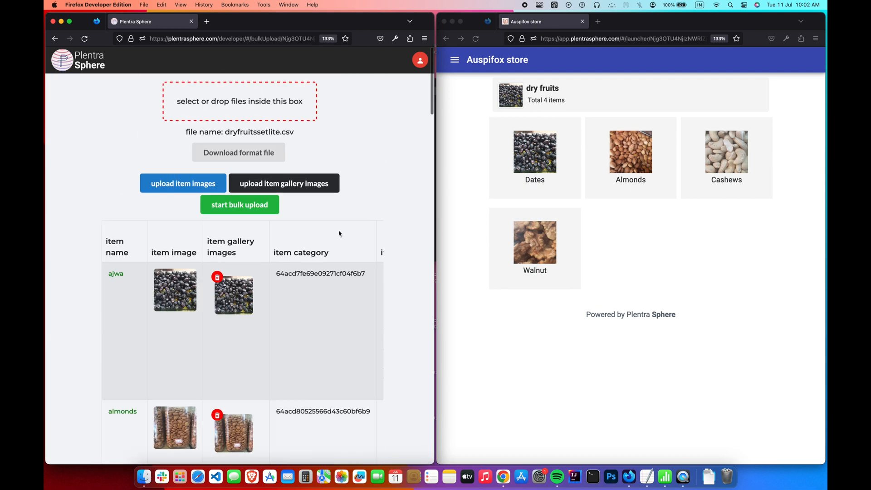
left_click(274, 213)
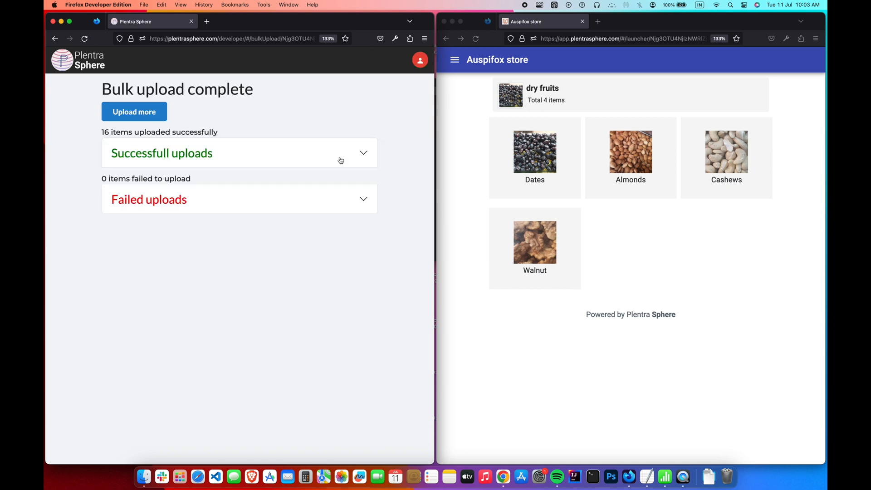
- Browse the Dates category and its ajwa product, then the Almonds, Cashews and Walnut categories
left_click(534, 162)
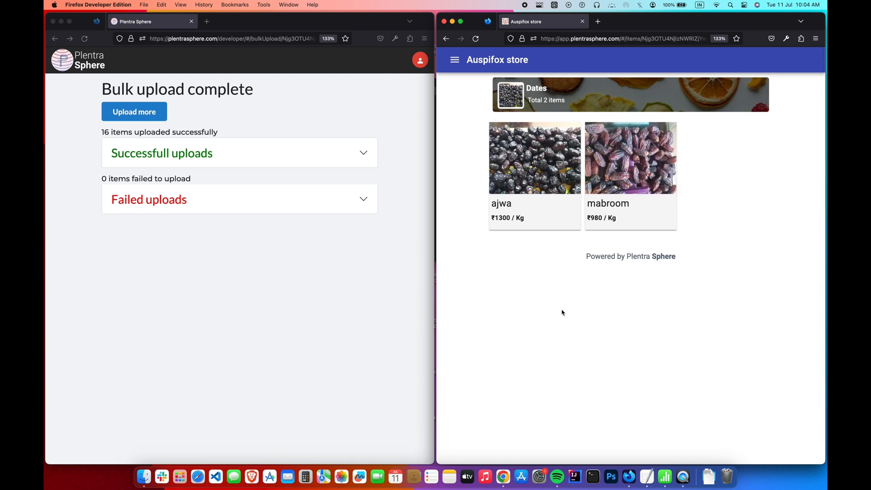
left_click(550, 197)
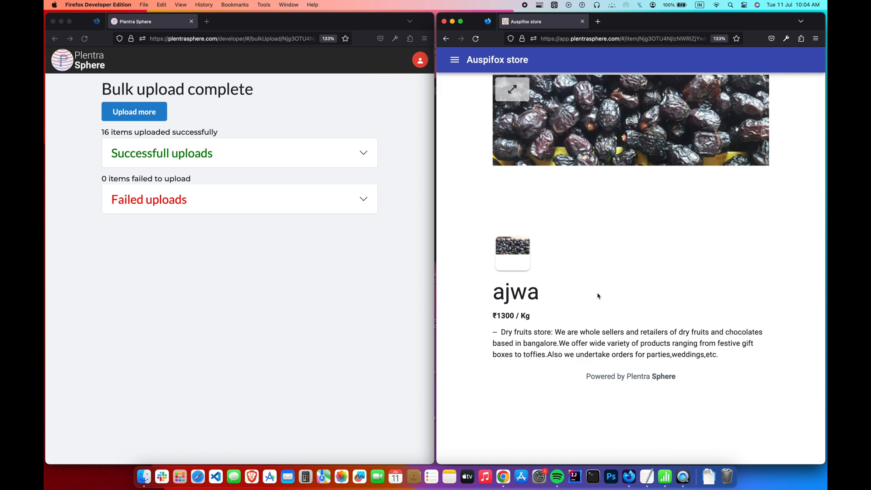
left_click(444, 37)
left_click(443, 36)
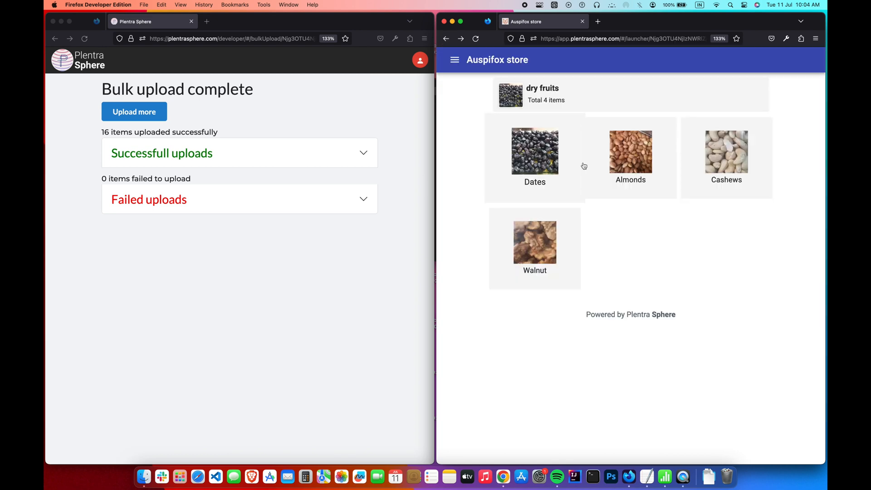
left_click(614, 182)
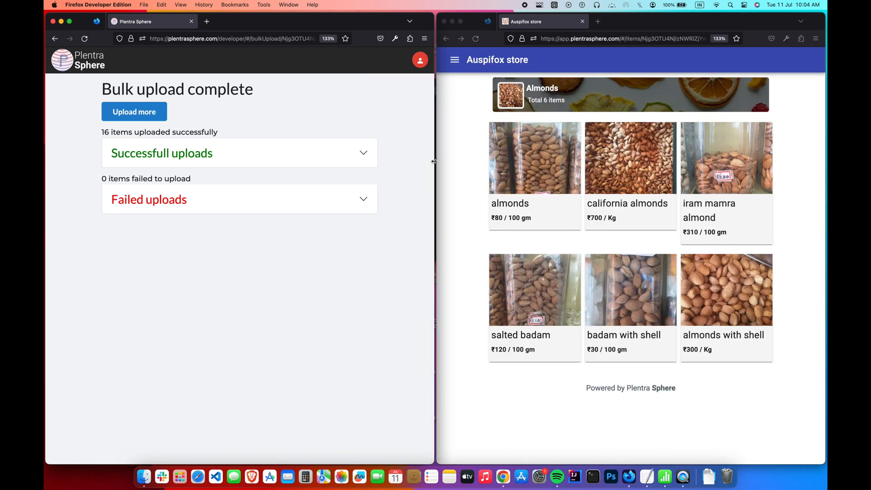
left_click(445, 38)
left_click(747, 197)
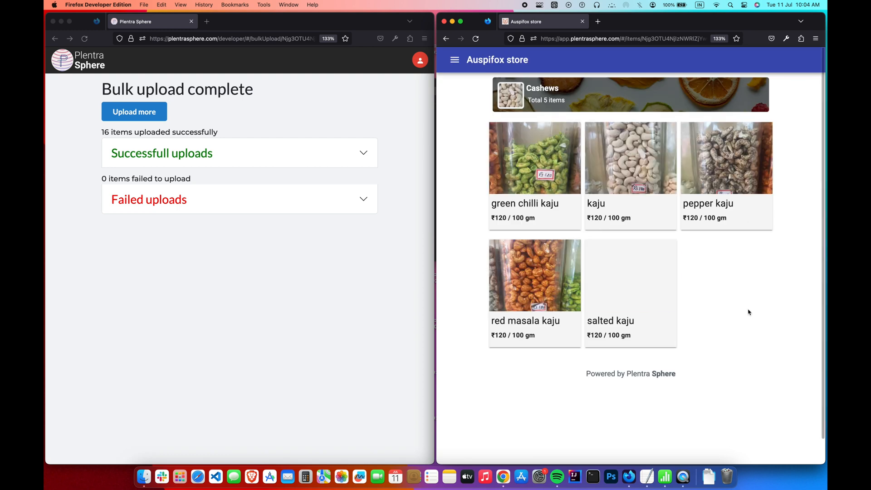
left_click(446, 39)
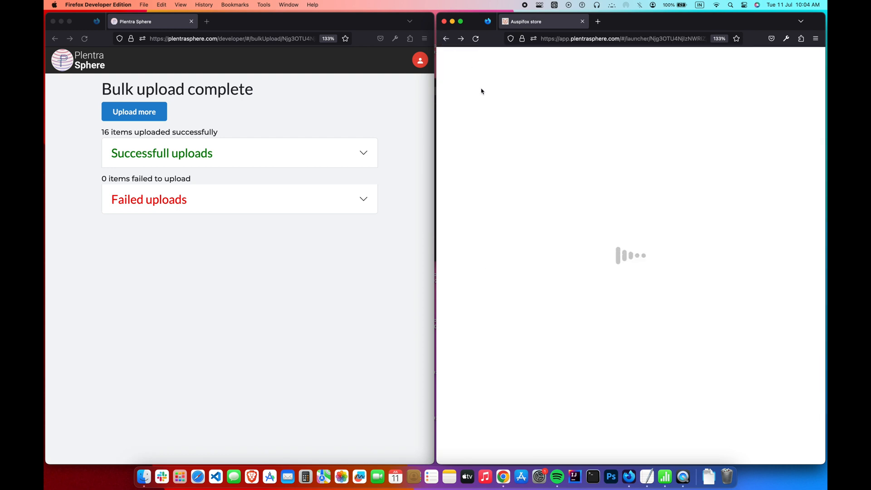
left_click(530, 268)
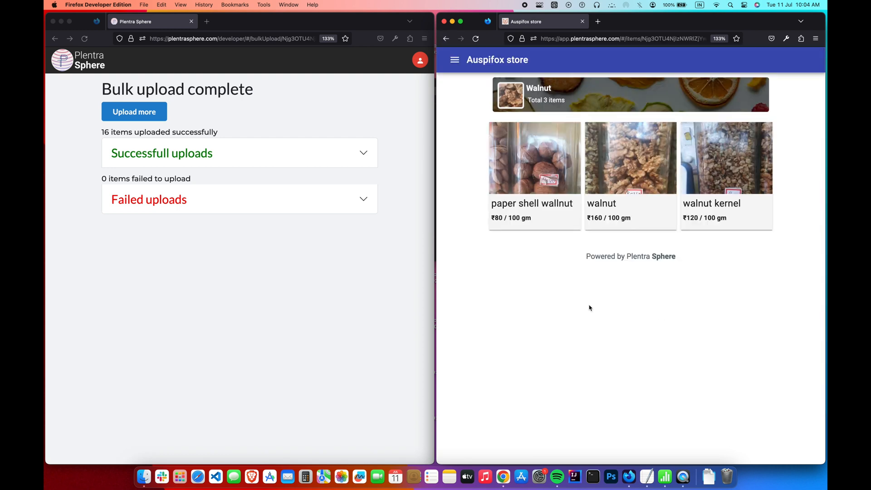
left_click(446, 40)
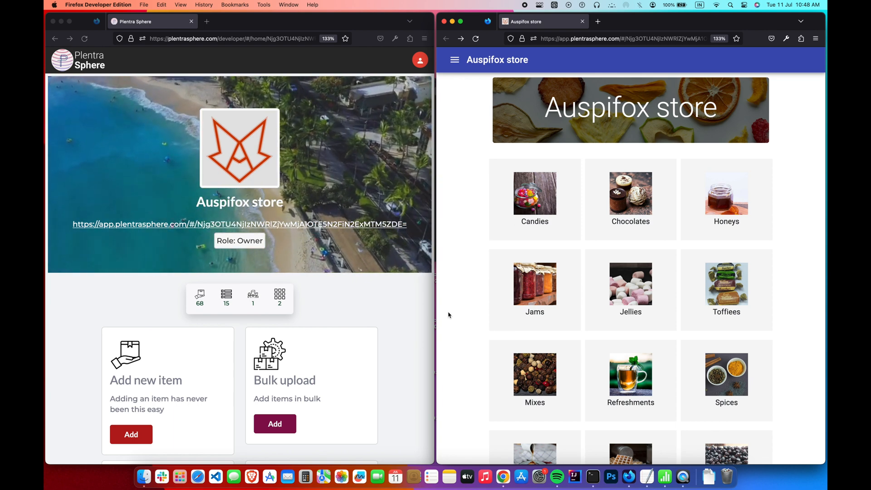
- Go to the app's Pages management and start adding a new page
left_click(369, 308)
scroll(370, 308, "down", 10)
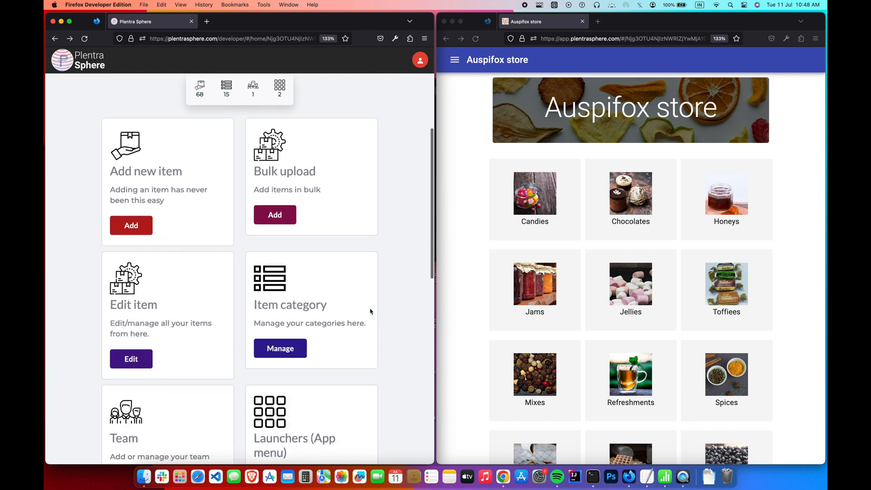
scroll(370, 311, "down", 3)
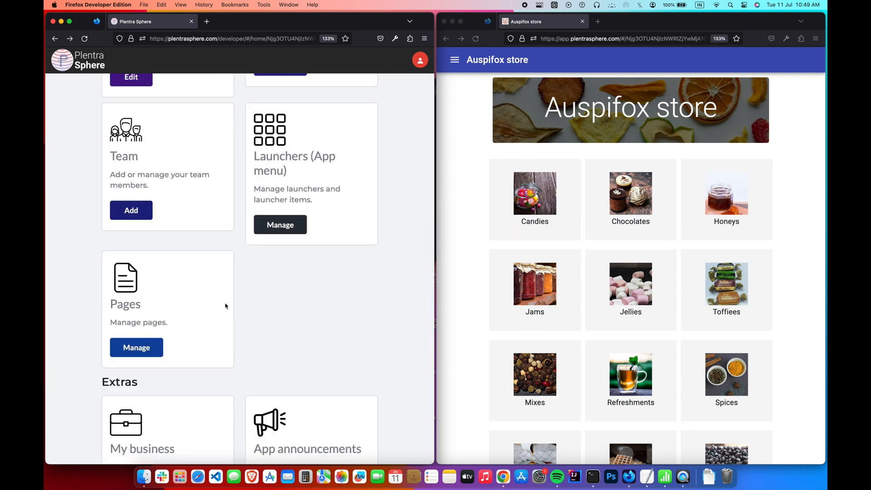
left_click(160, 351)
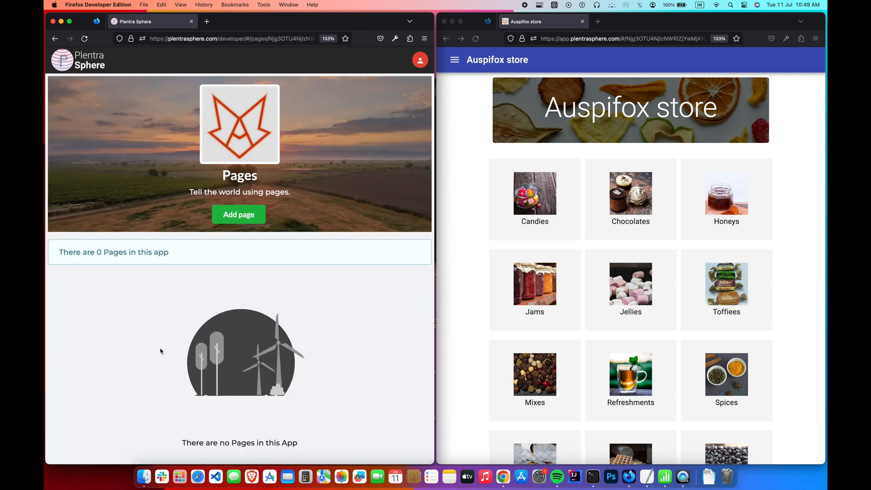
left_click(257, 221)
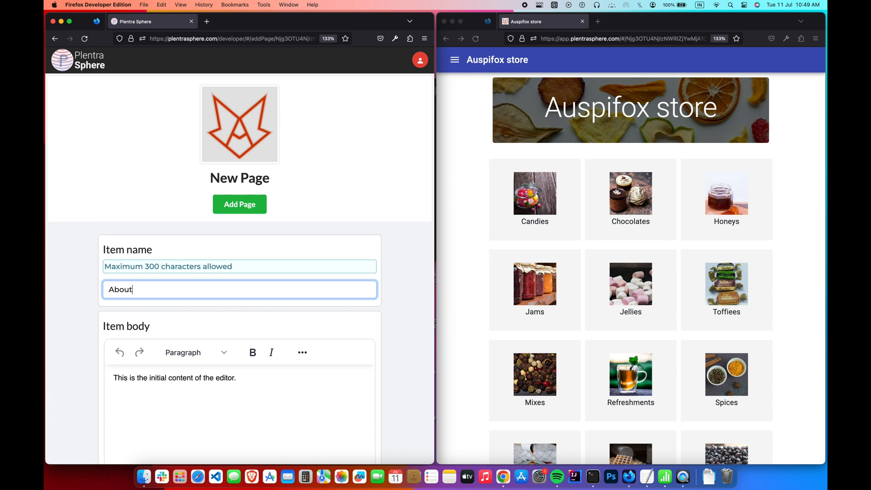
- Paste the Welcome to Auspifox Store and Founder Story text as the body and save the About page
scroll(331, 249, "down", 3)
left_click(299, 311)
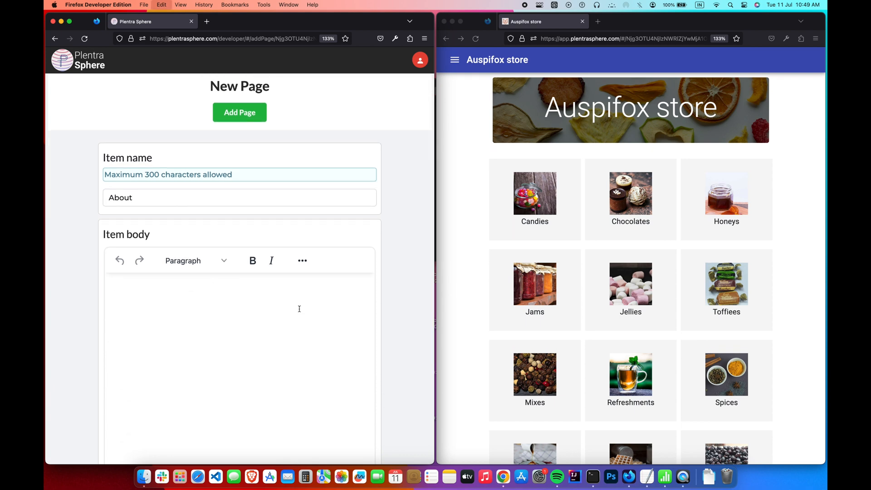
key("cmd+v")
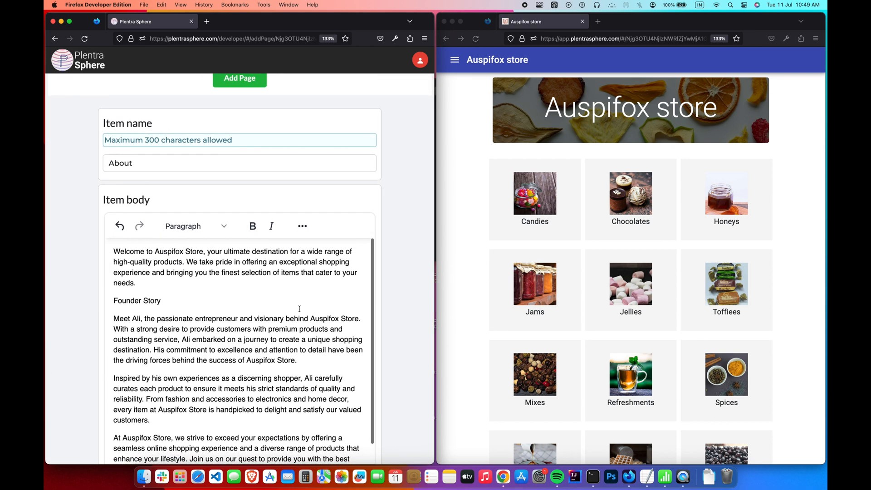
scroll(181, 297, "down", 1)
scroll(185, 297, "up", 1)
scroll(317, 212, "down", 1)
scroll(298, 260, "up", 5)
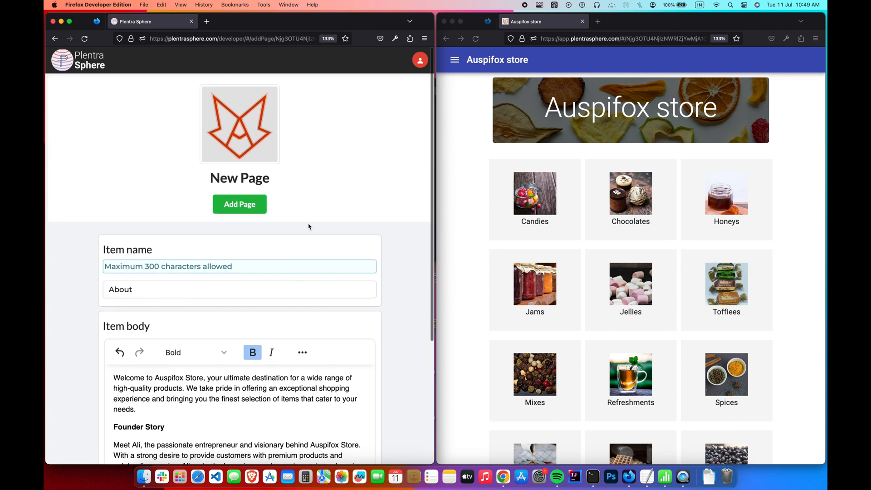
left_click(238, 210)
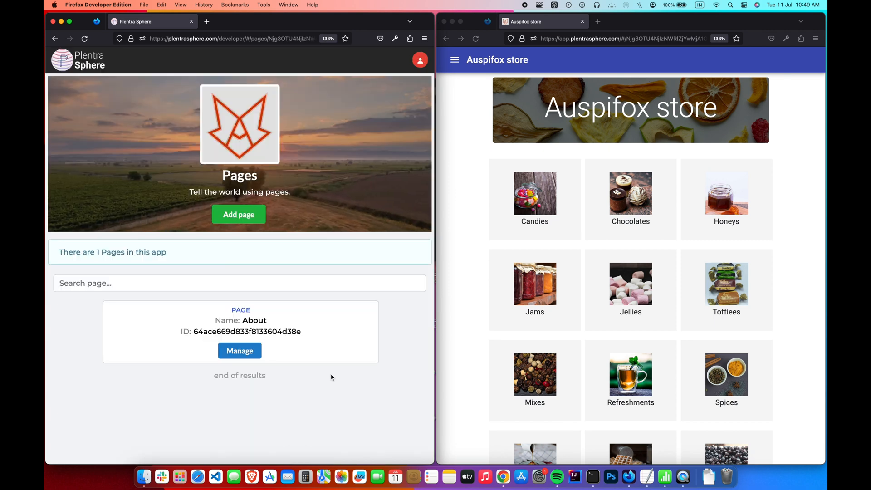
- Retitle the About page as About us, then delete an About us entry, leaving four pages
left_click(250, 356)
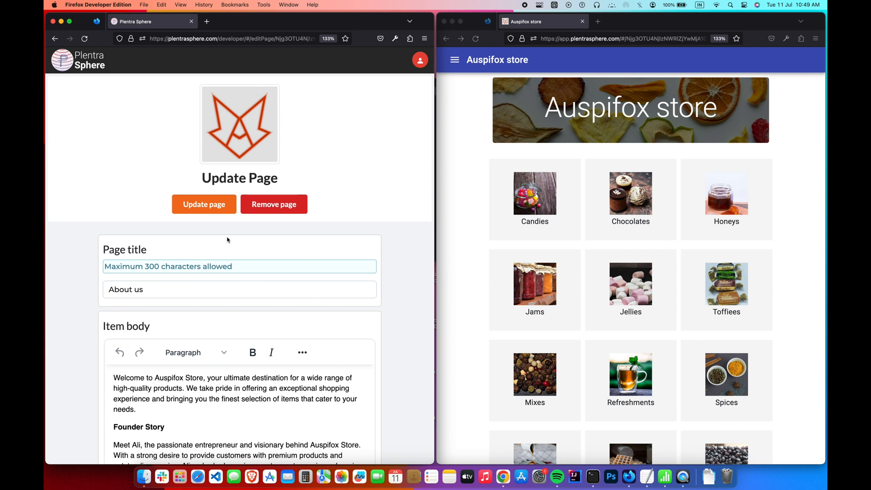
left_click(229, 213)
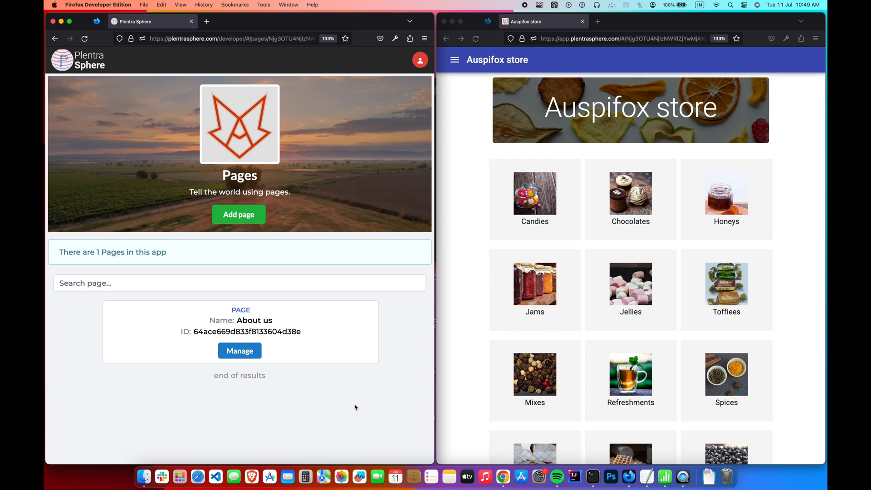
left_click(259, 353)
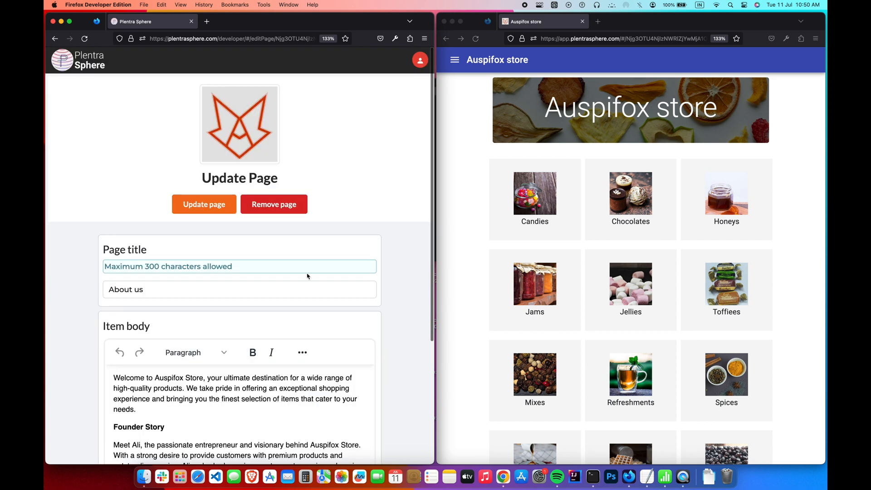
left_click(293, 209)
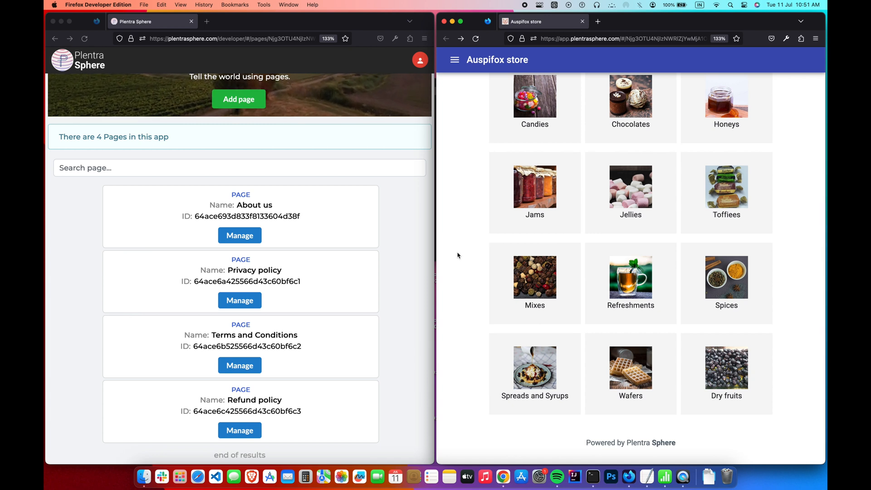
left_click(405, 267)
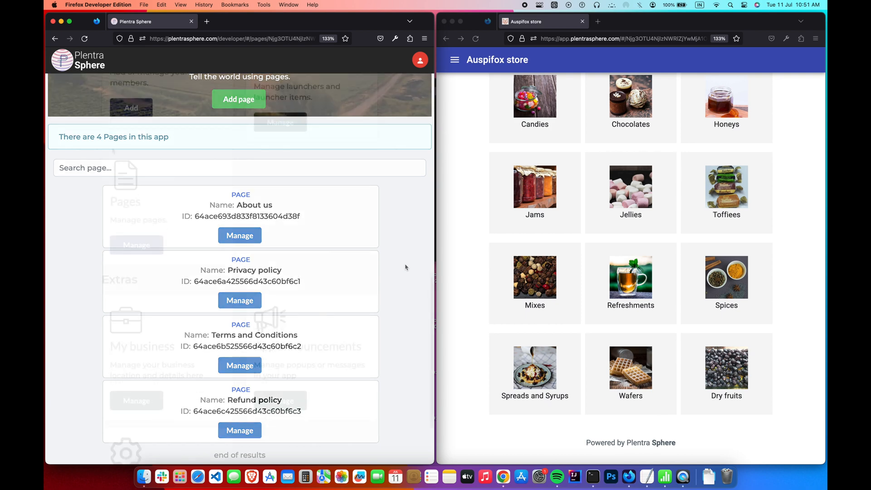
scroll(113, 151, "down", 3)
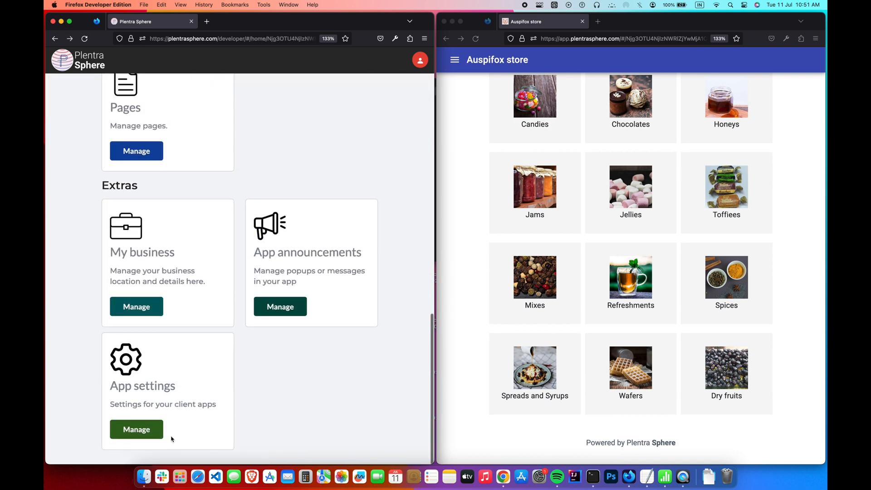
- Enable the app footer with the 2023 Auspifox Store copyright line and all four page links, and save
left_click(157, 434)
scroll(214, 371, "down", 10)
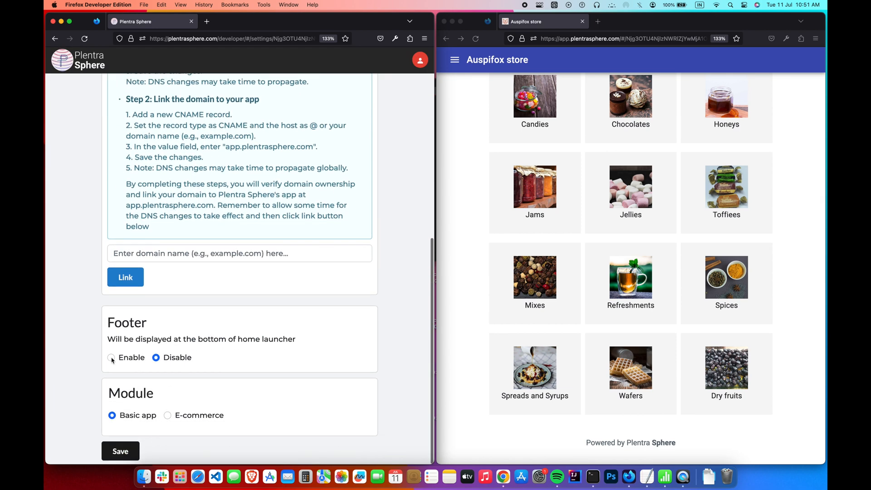
left_click(111, 358)
scroll(112, 361, "down", 2)
left_click(230, 349)
left_click(294, 294)
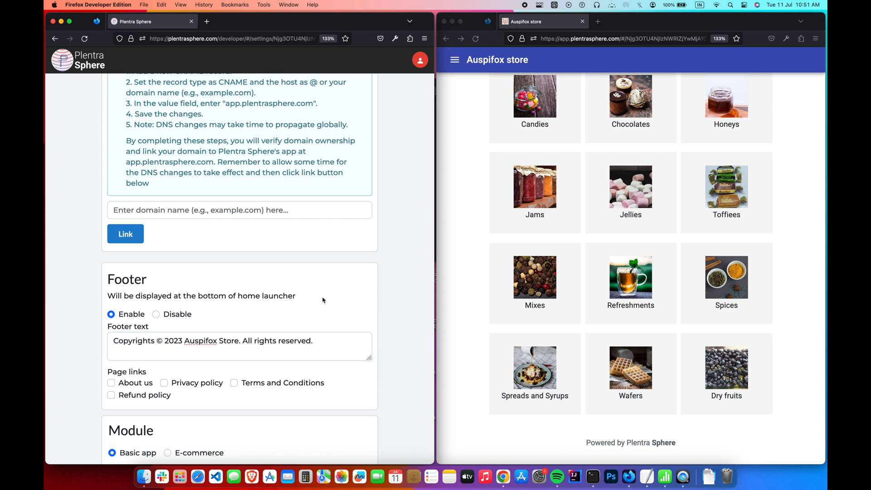
scroll(323, 300, "down", 2)
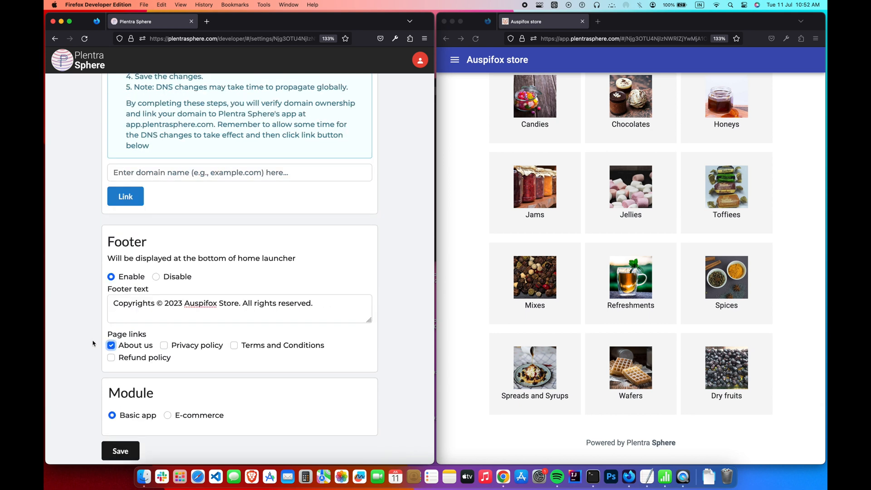
scroll(86, 340, "down", 1)
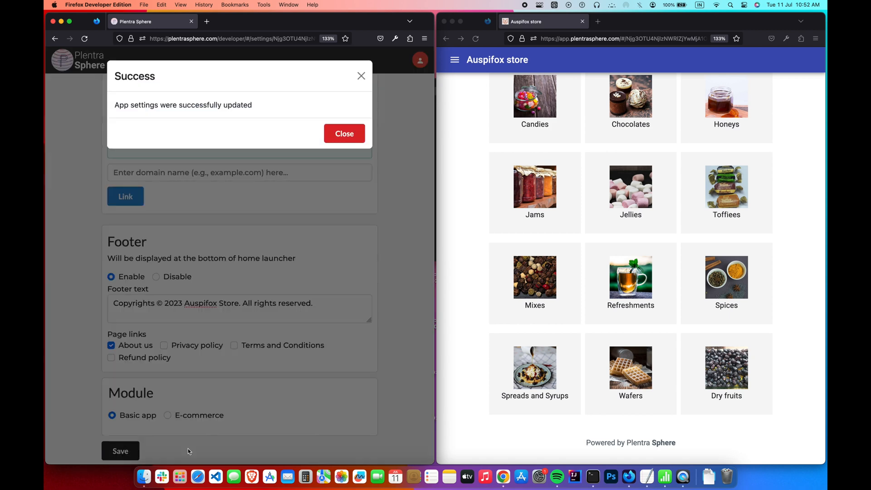
left_click(188, 451)
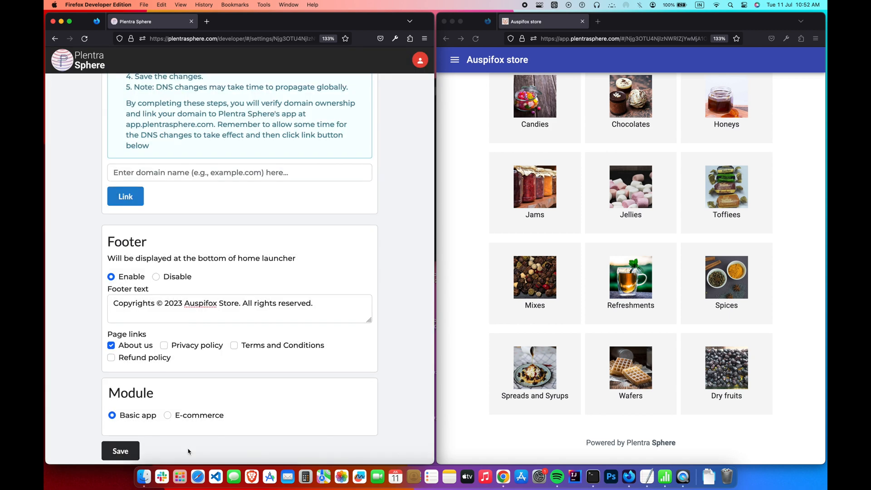
- Reload the live store and open About us from its footer
left_click(475, 39)
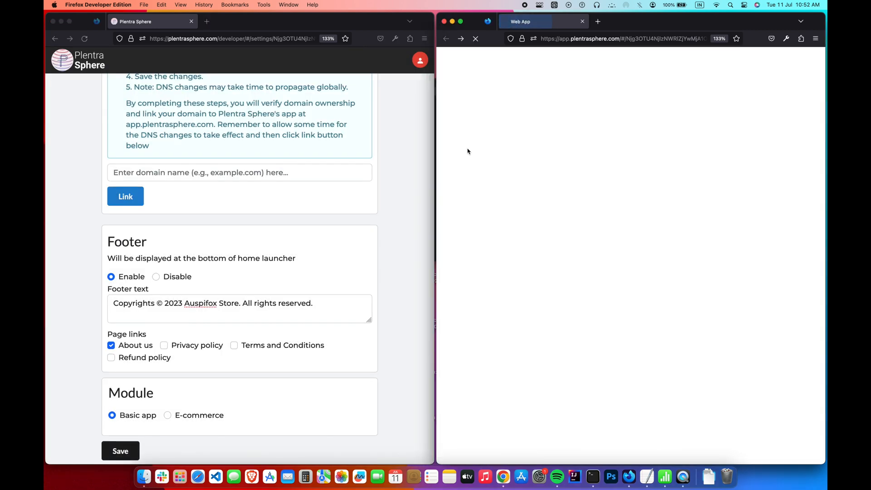
scroll(468, 151, "down", 2)
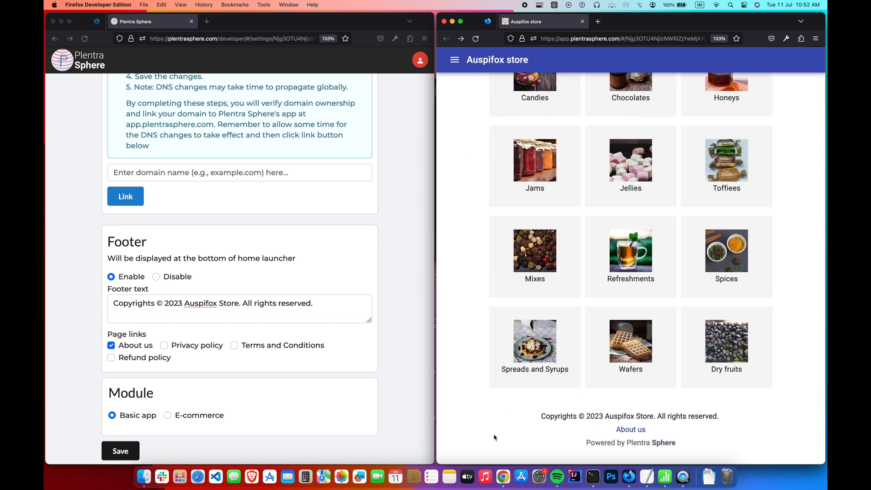
left_click(638, 430)
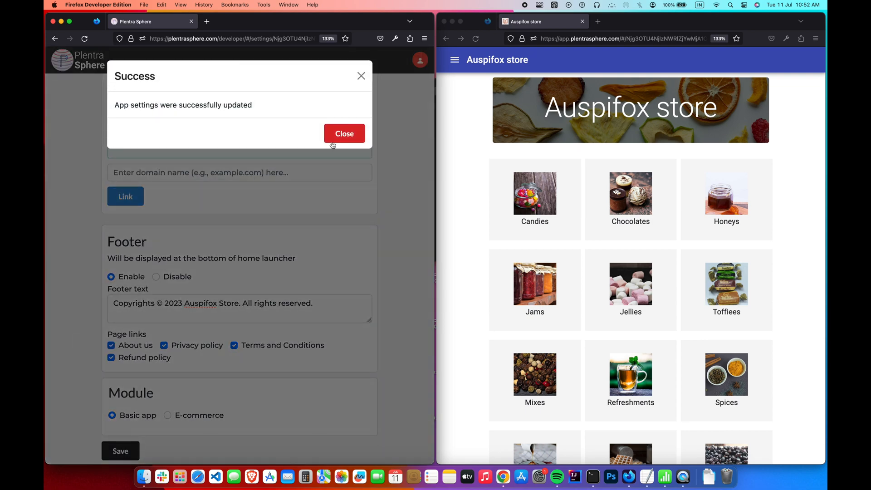
- Dismiss the save confirmation, reload the store and check the Privacy policy footer link
left_click(344, 124)
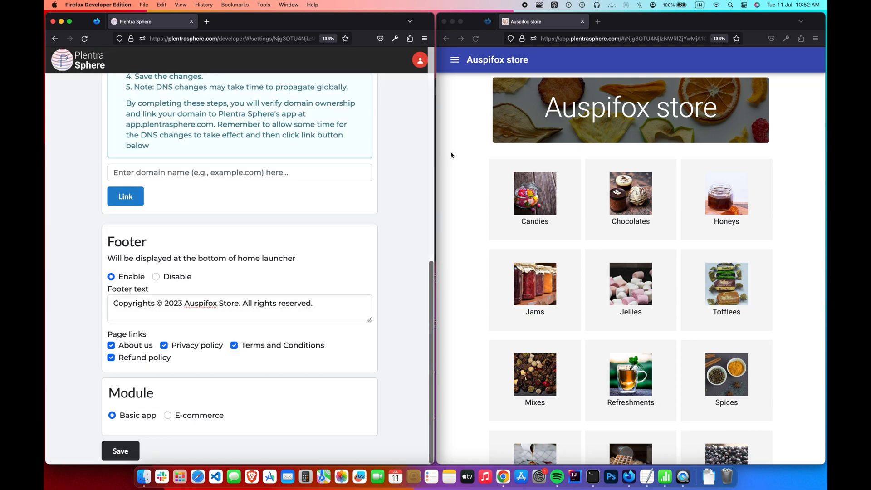
left_click(475, 40)
scroll(467, 136, "down", 5)
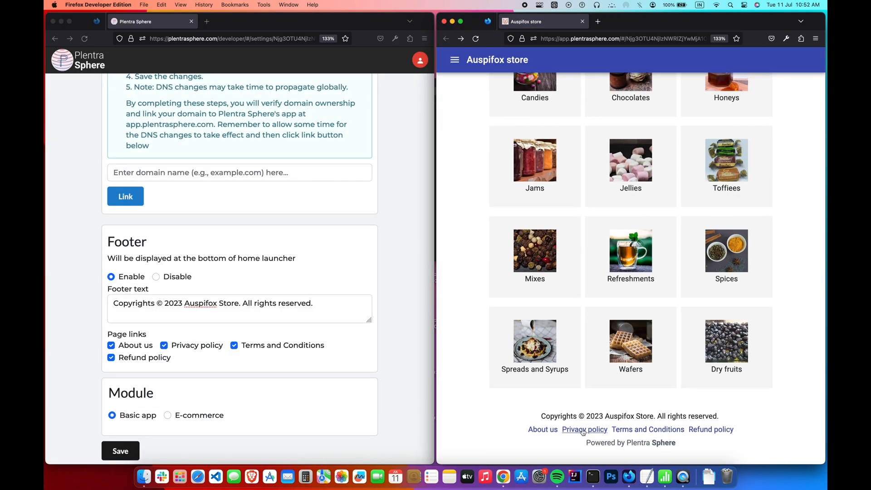
left_click(583, 429)
scroll(583, 431, "down", 3)
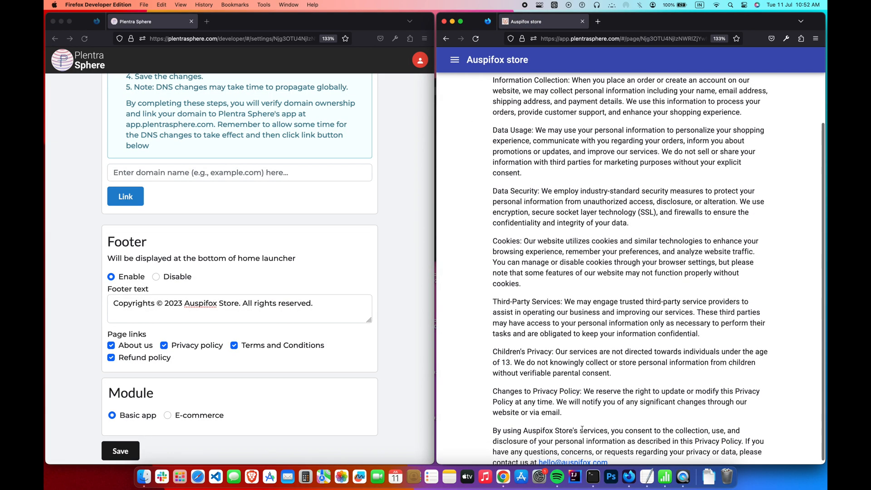
scroll(577, 410, "up", 3)
key("super+bracketleft")
- Check the Terms and Conditions and Refund policy footer links, then return to the store home
left_click(629, 429)
scroll(629, 426, "down", 5)
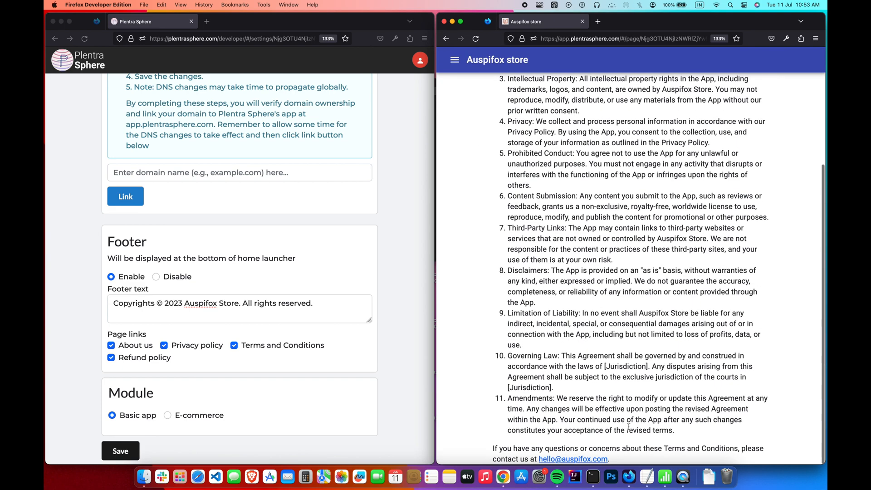
scroll(629, 426, "up", 5)
key("super+bracketleft")
scroll(630, 408, "down", 5)
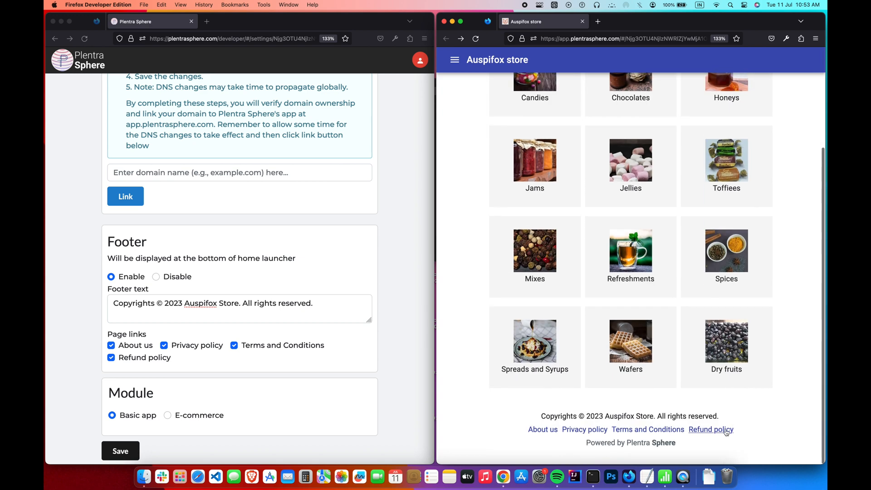
left_click(724, 428)
scroll(724, 429, "down", 5)
scroll(749, 395, "up", 3)
scroll(750, 395, "up", 3)
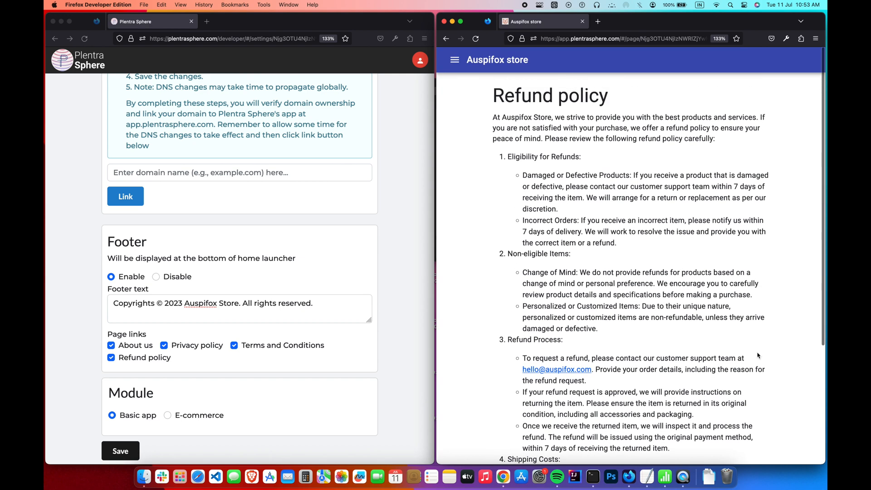
left_click(445, 39)
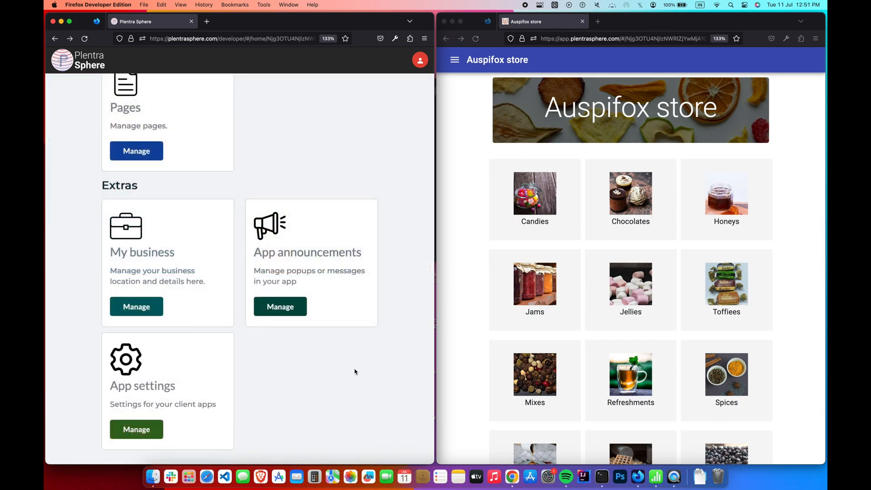
- Turn on showing the business location and search 'hbr' to pick the HBR Layout place
left_click(156, 311)
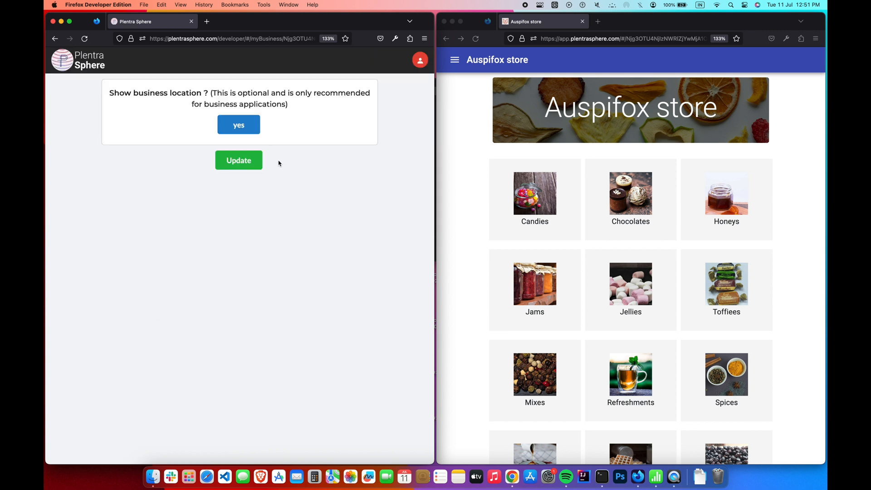
left_click(252, 125)
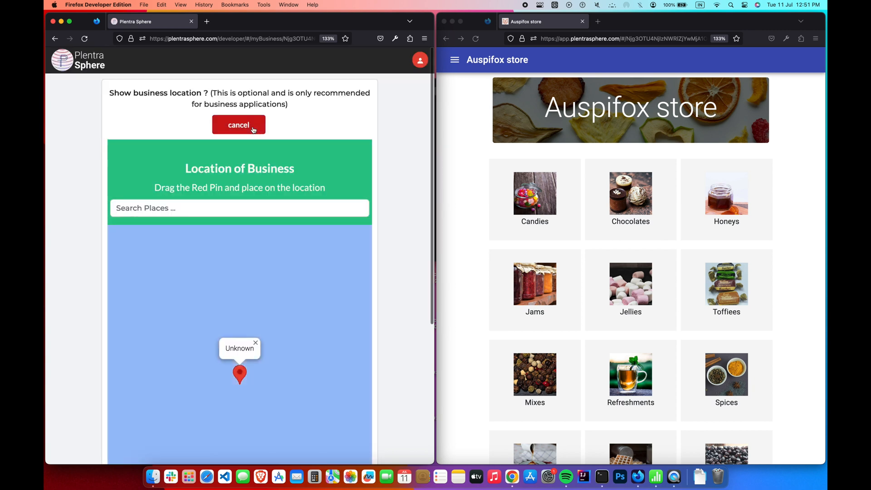
scroll(251, 181, "down", 2)
left_click(241, 178)
type("hbr")
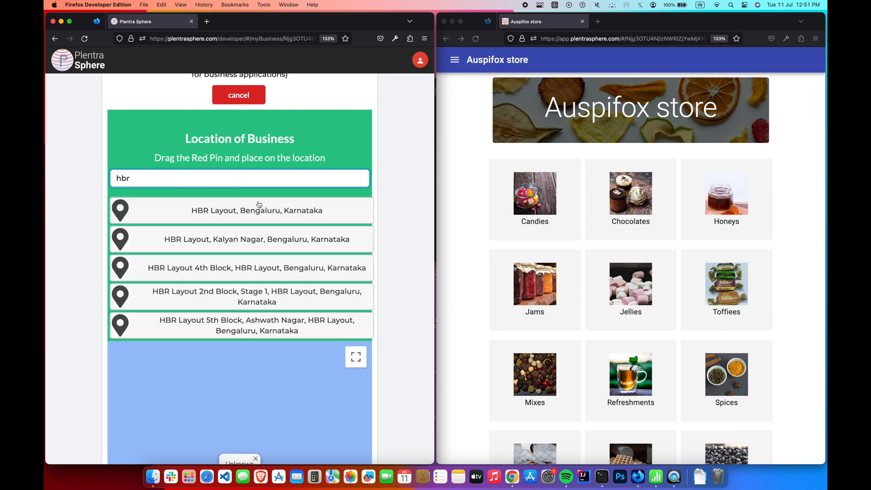
left_click(259, 206)
- Drag the map pin to HBR Layout beside Outer Ring Rd, Brindavan Nagar
scroll(231, 333, "down", 3)
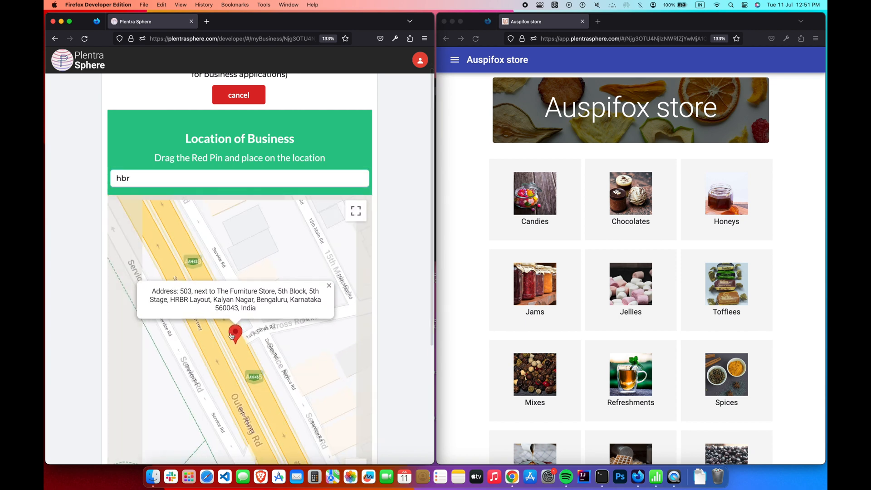
left_click_drag(233, 326, 148, 292)
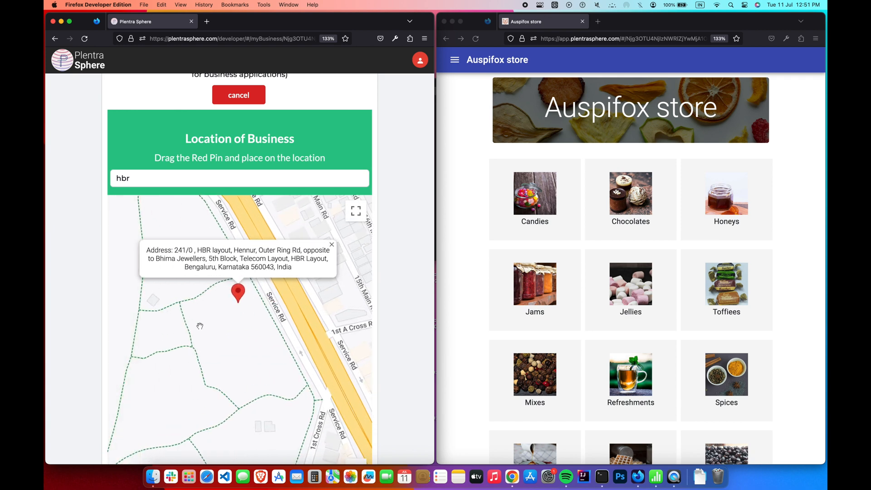
scroll(219, 313, "down", 2)
left_click_drag(230, 295, 168, 232)
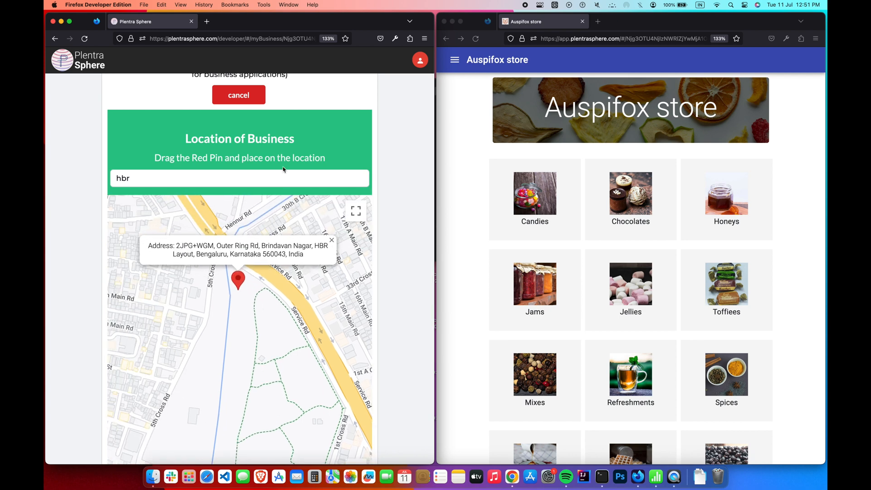
scroll(281, 169, "down", 5)
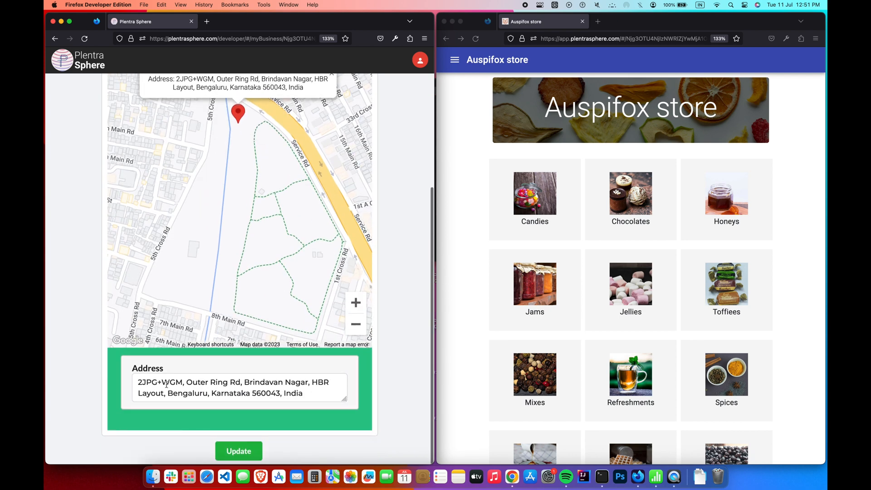
- Replace the map code at the address start with 'Shop no 2', save, and reload the store
left_click_drag(180, 383, 130, 383)
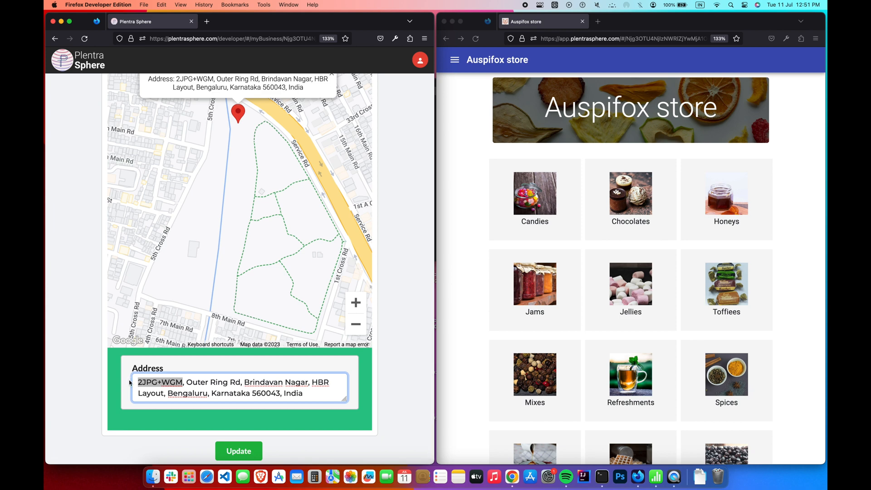
type("Shop no")
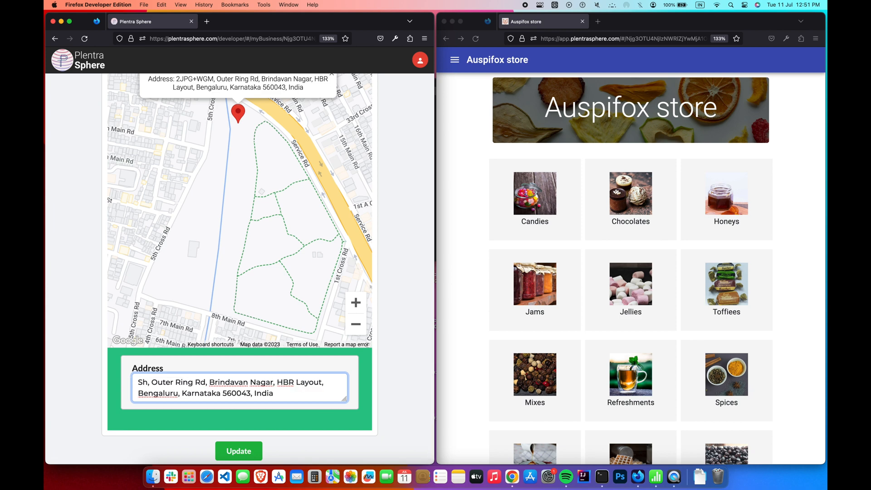
type(" 2")
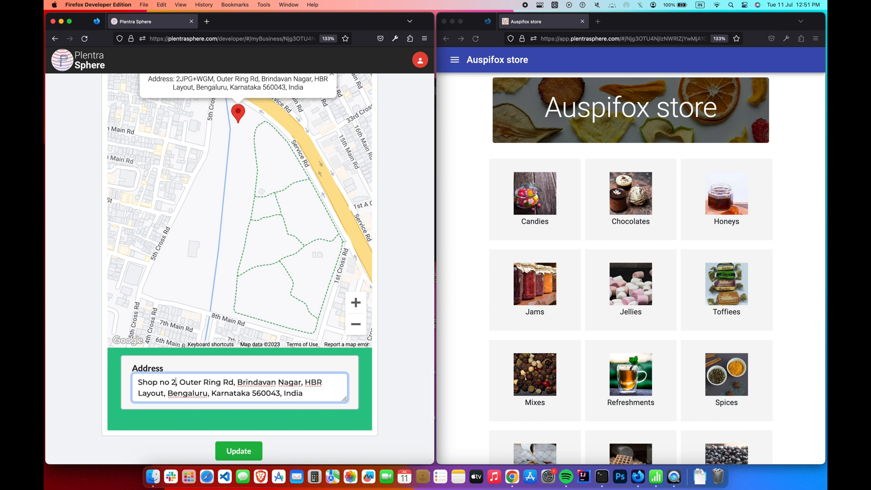
left_click(280, 428)
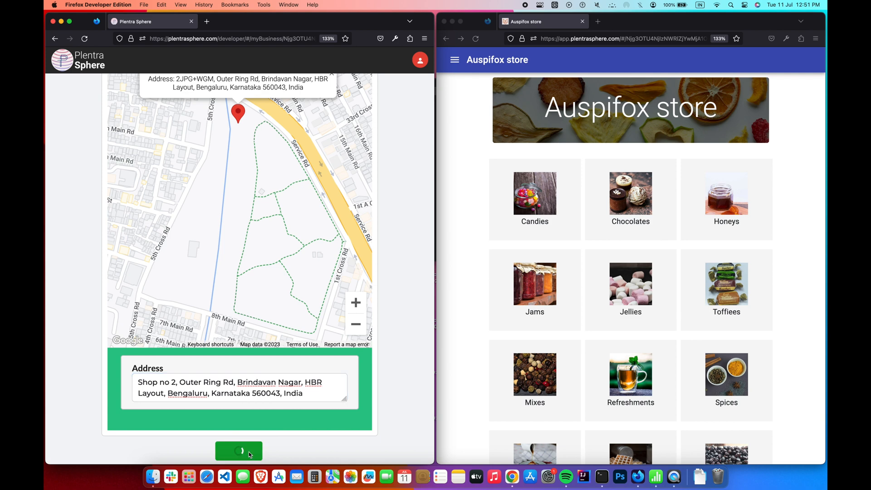
left_click(486, 44)
left_click(478, 41)
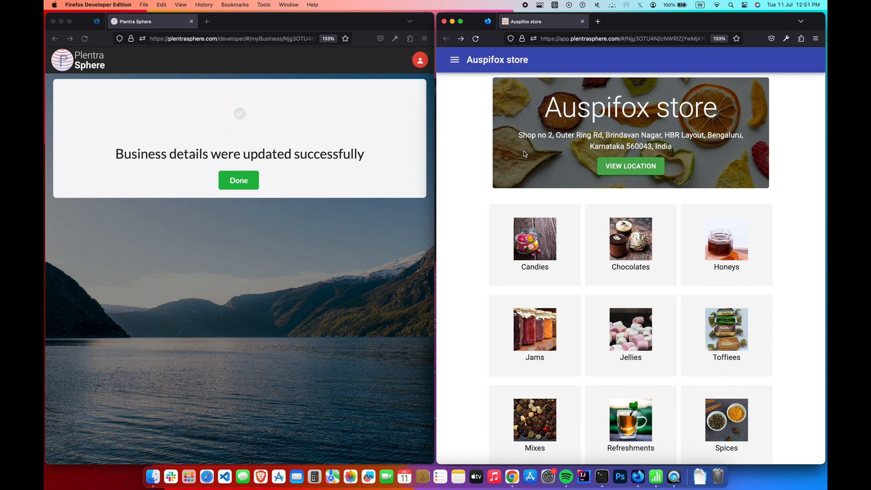
- View the store's map location, then save business details without a map location and reload the store
left_click(648, 173)
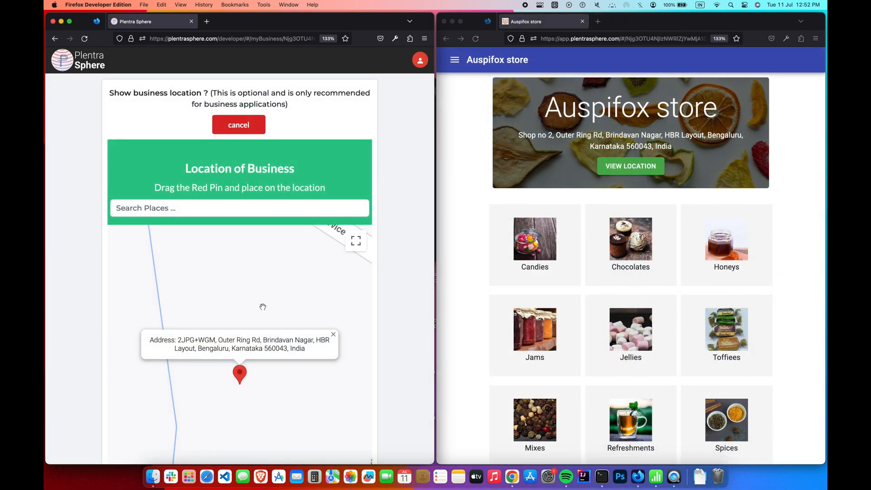
scroll(289, 306, "down", 1)
scroll(288, 306, "up", 1)
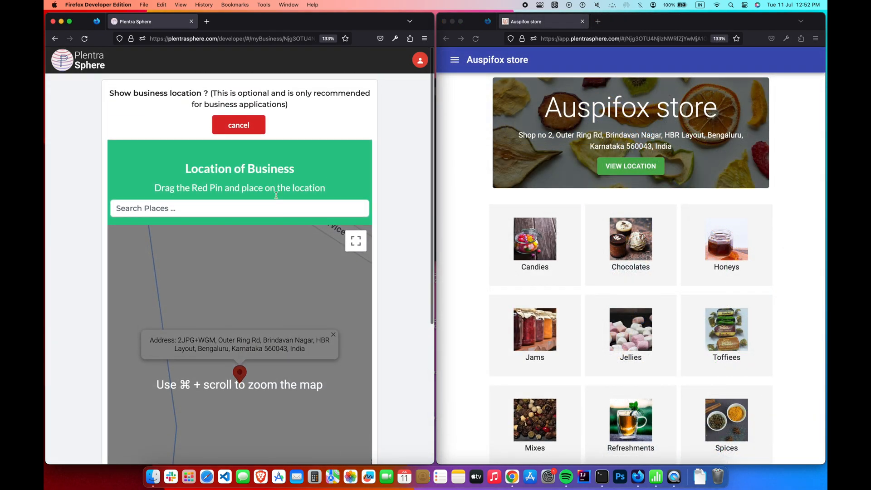
left_click(255, 132)
left_click(247, 162)
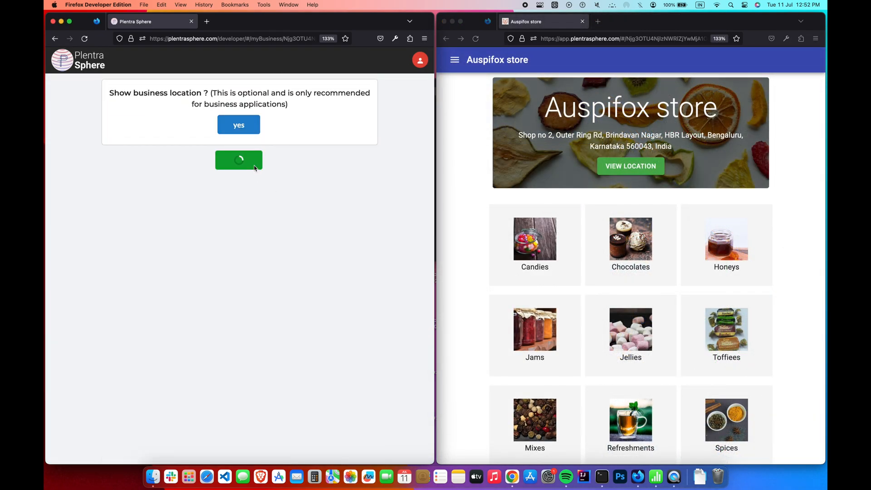
left_click(476, 39)
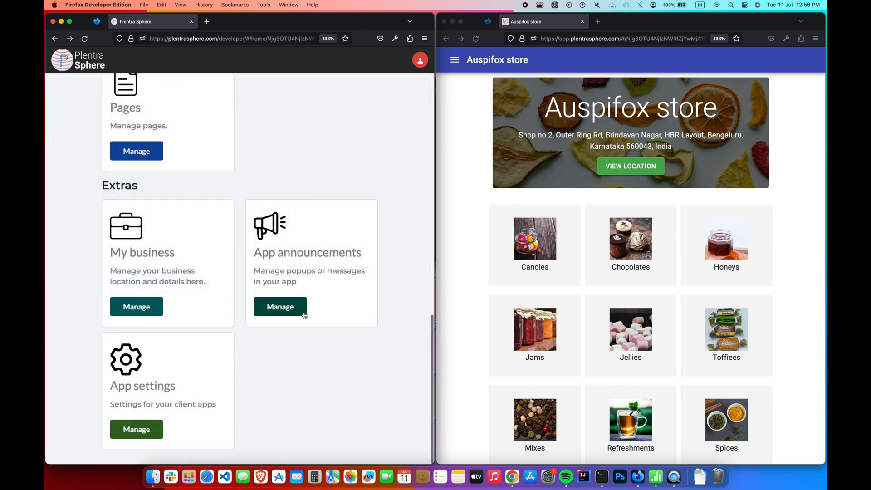
- Enable a popup announcement titled Sale reading '20% off on all products.' and save it
left_click(303, 315)
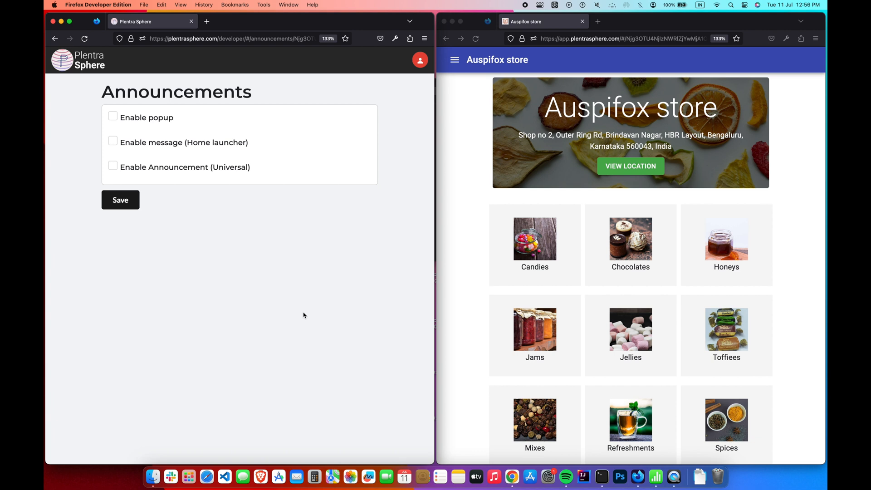
left_click(114, 118)
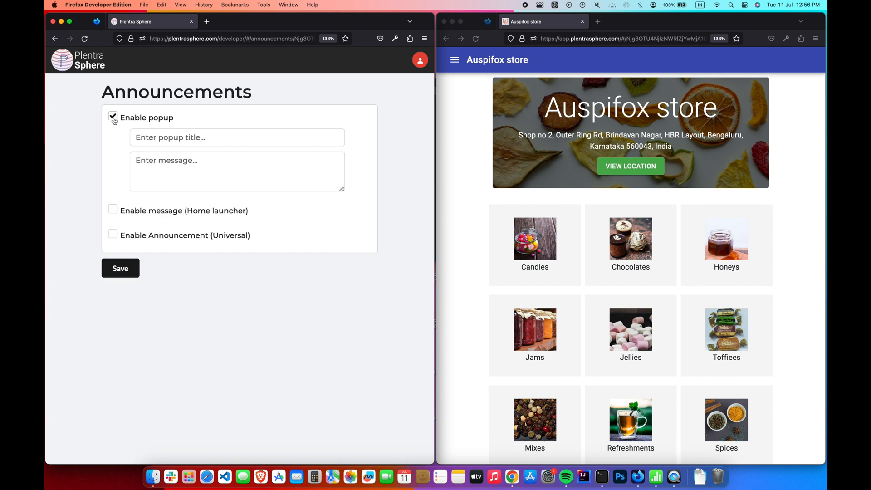
left_click(151, 137)
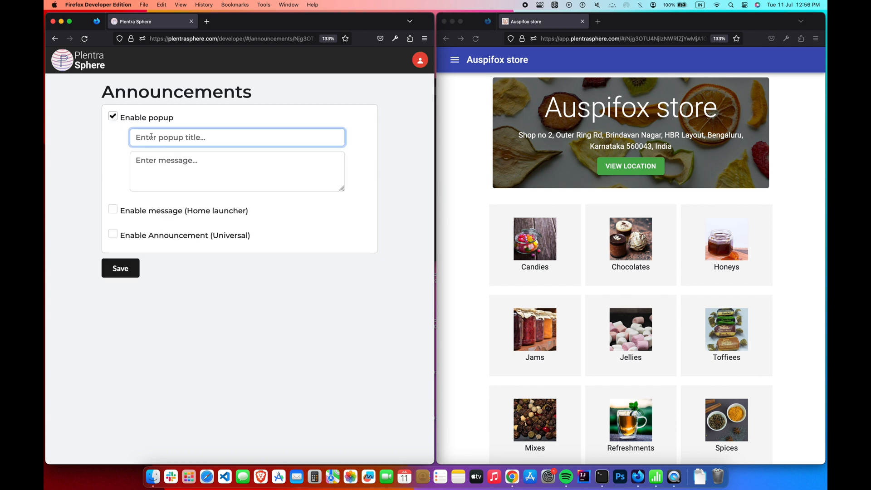
left_click(163, 164)
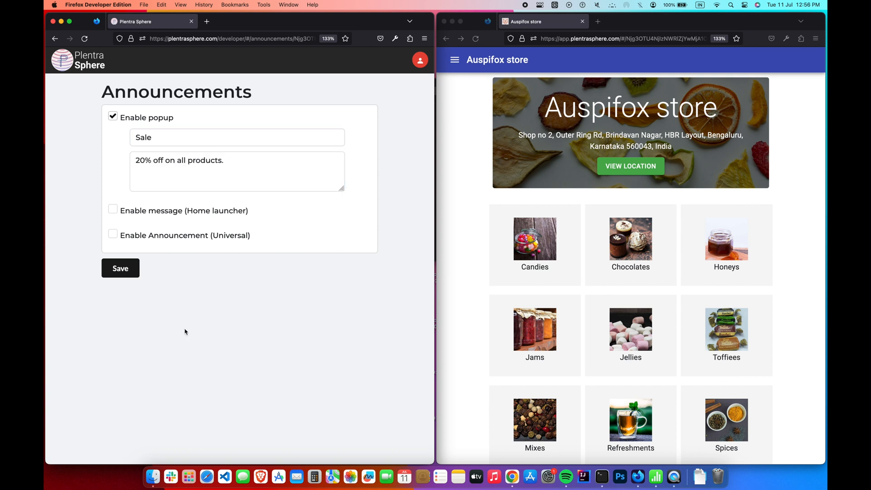
left_click(136, 272)
- Reload the store to see the Sale popup, then close it
left_click(462, 156)
key("super+r")
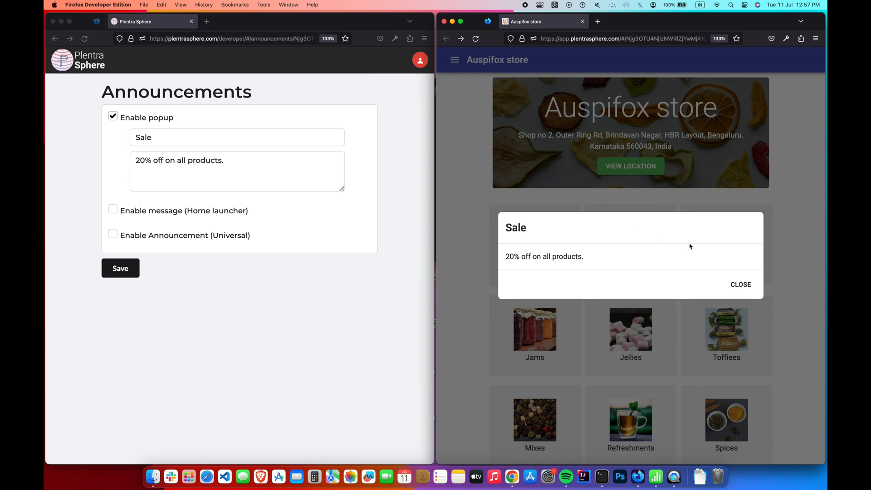
left_click(738, 284)
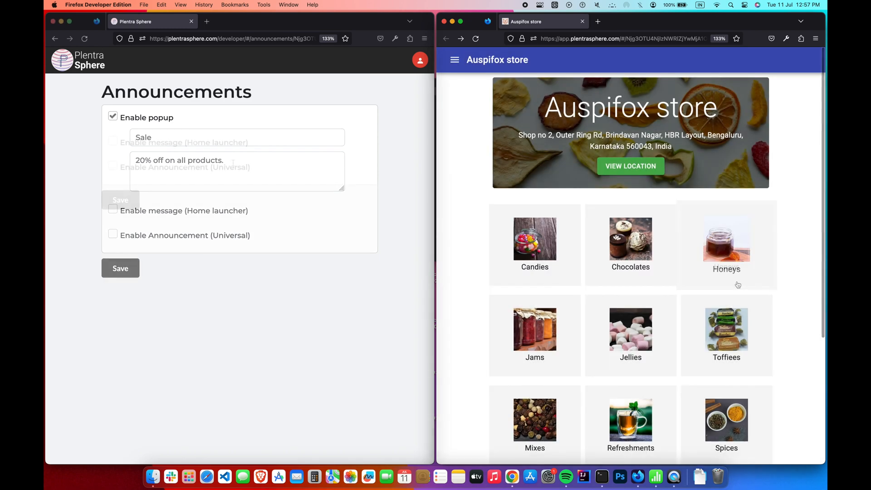
- Swap the popup for an enabled home launcher message with a title and 'We…' text, save, and reload the store
left_click(113, 116)
left_click(114, 143)
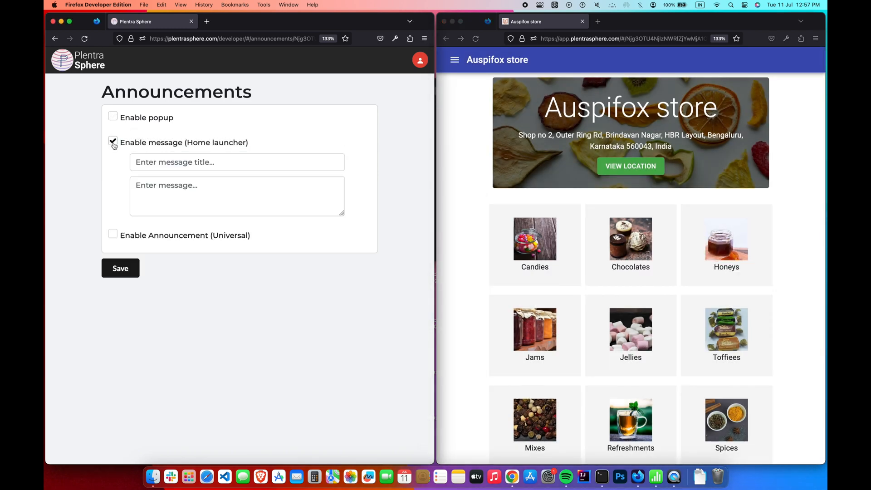
left_click(173, 163)
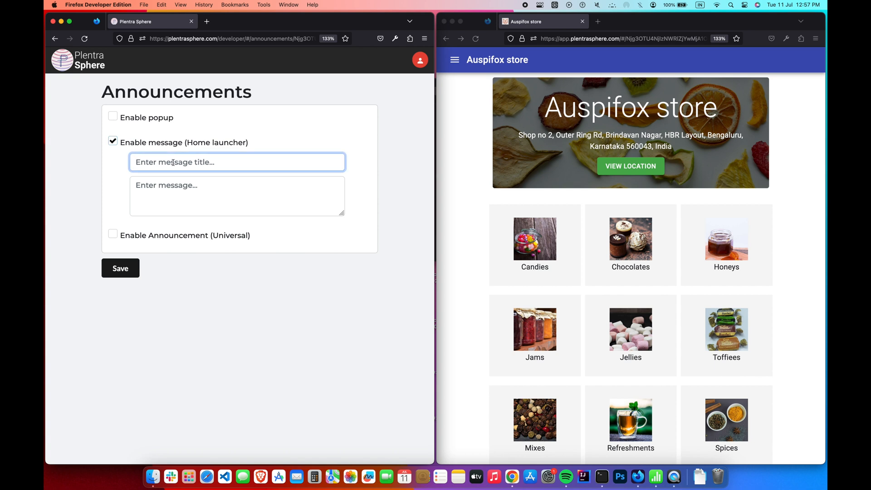
left_click(176, 194)
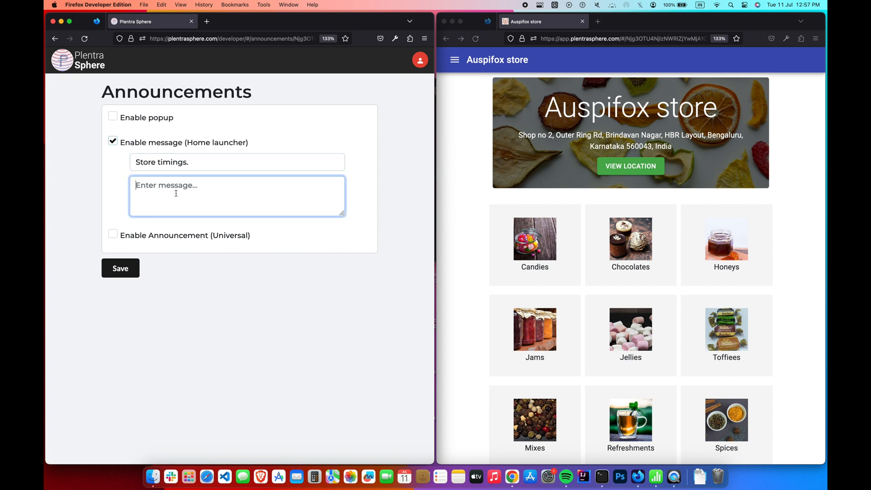
type("We")
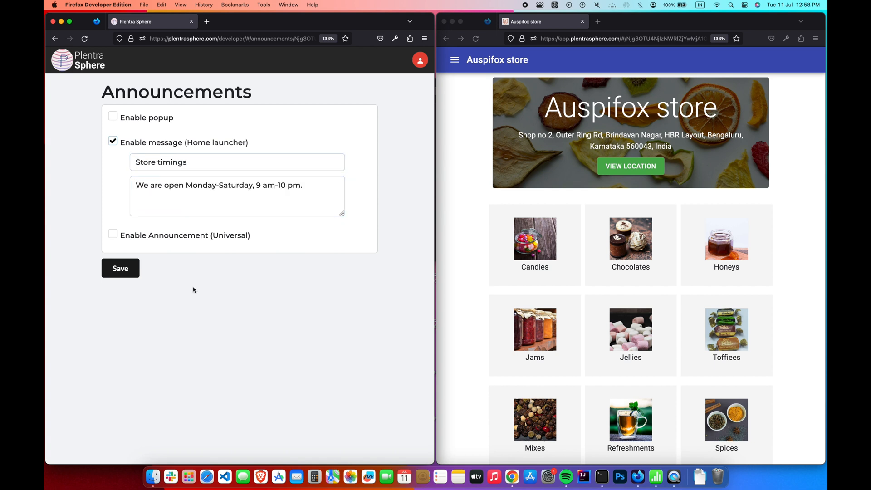
left_click(137, 271)
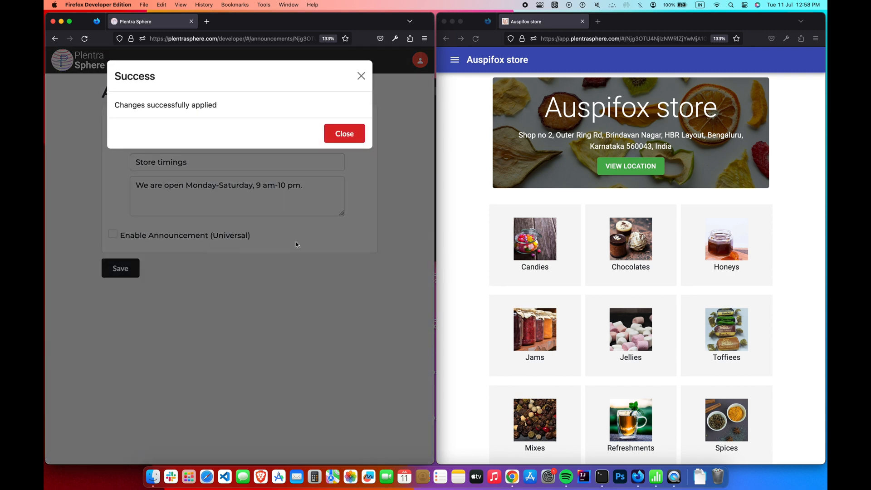
left_click(362, 138)
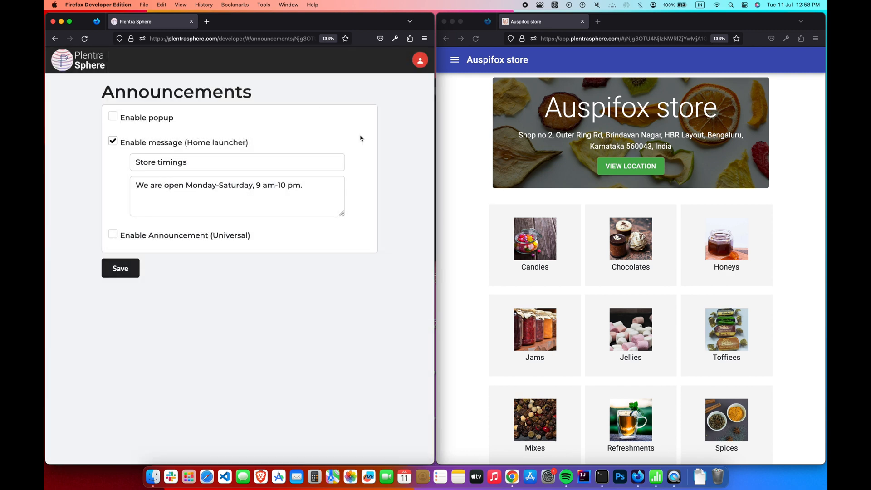
left_click(481, 40)
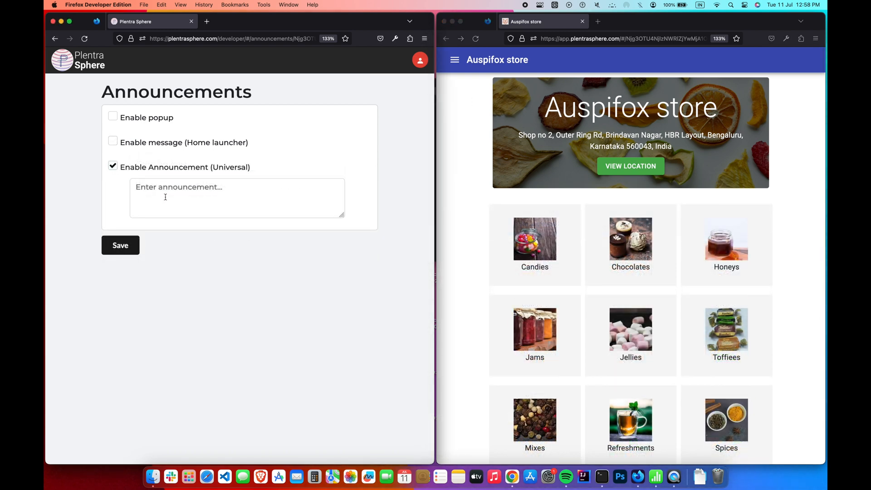
- Save a universal announcement reading 'Sale, 20% off on all products.' and reload the store
left_click(165, 197)
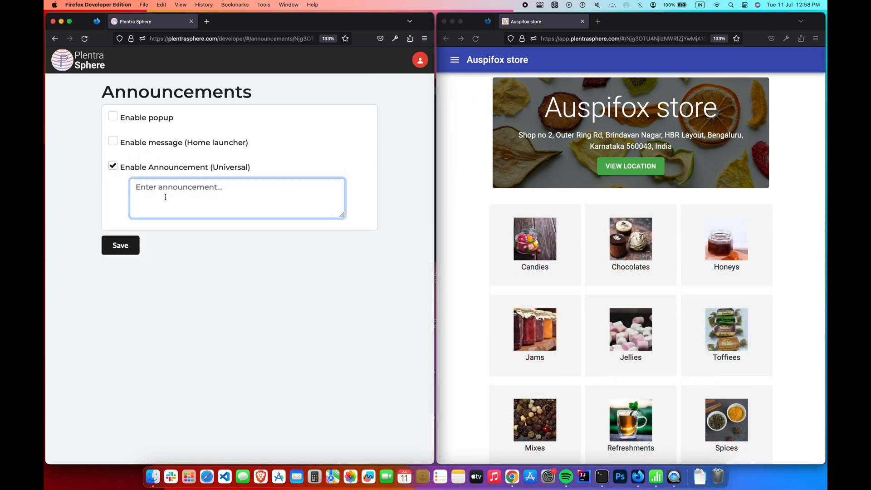
type("Sale,")
type("20% off on all products.")
left_click(137, 257)
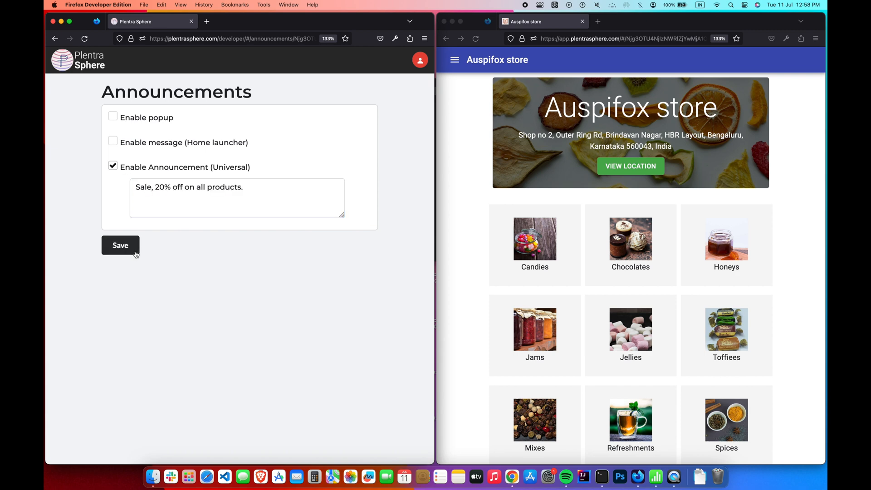
left_click(120, 245)
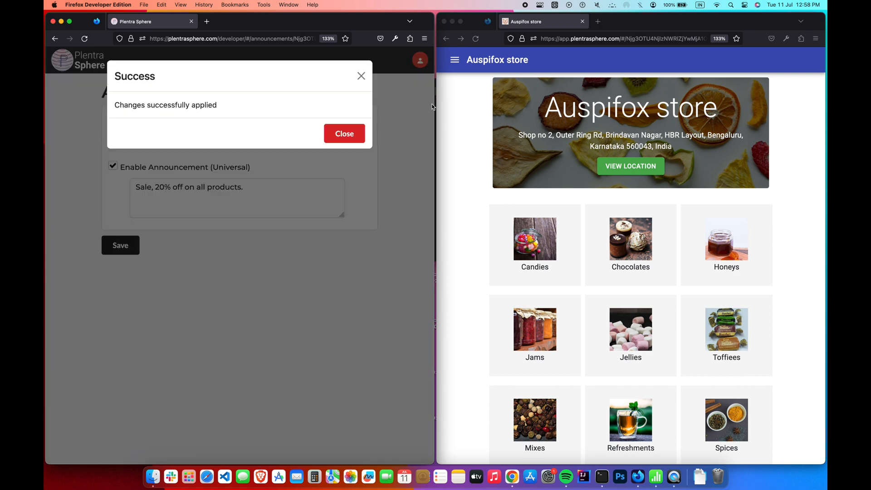
left_click(476, 38)
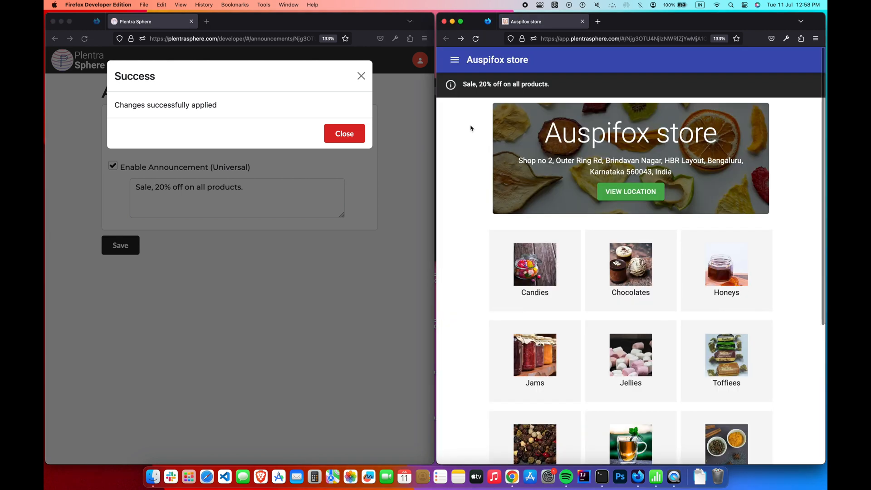
- Check the announcement bar on the Candies category and fox crystal clear product page, then dismiss the confirmation
left_click_drag(457, 95, 540, 95)
left_click(472, 147)
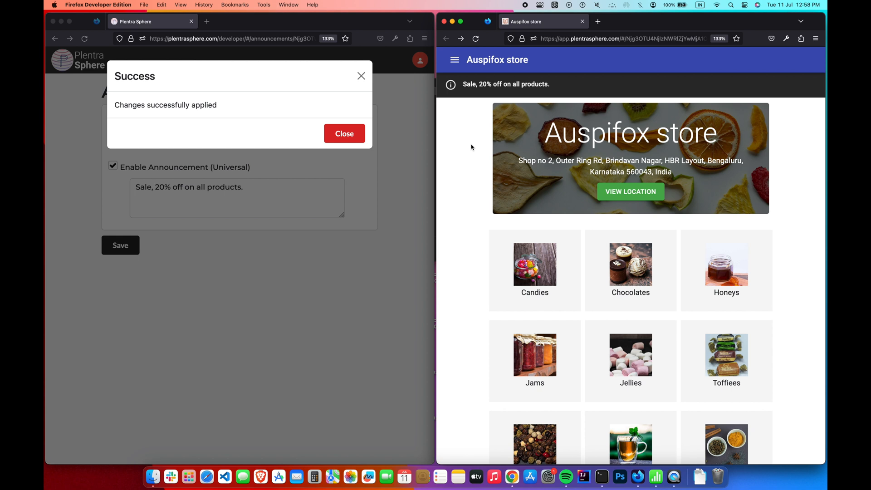
left_click(500, 271)
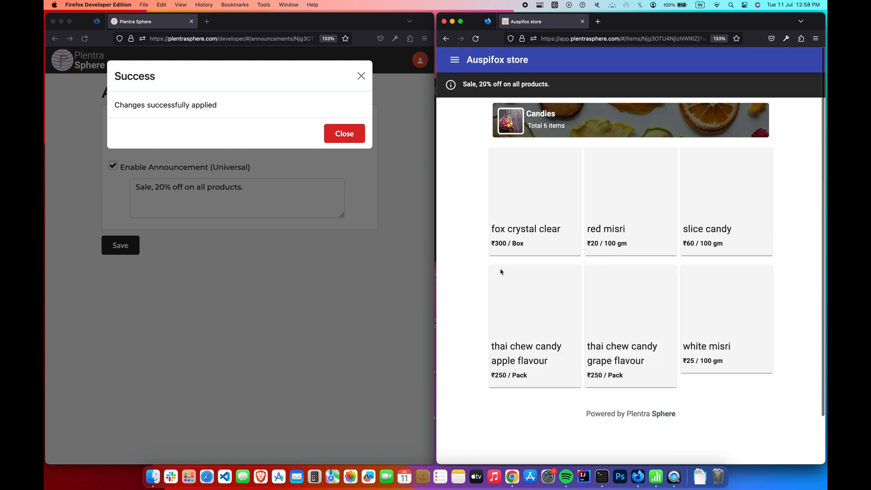
left_click(529, 227)
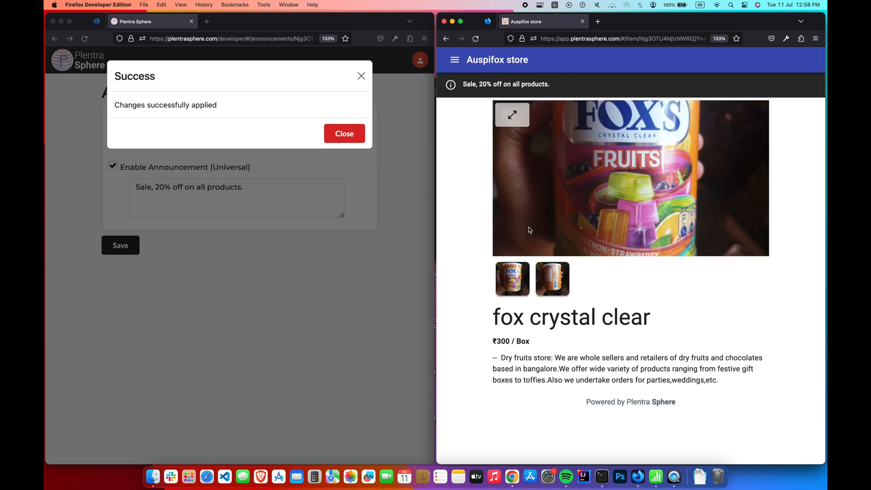
left_click(445, 39)
left_click(445, 39)
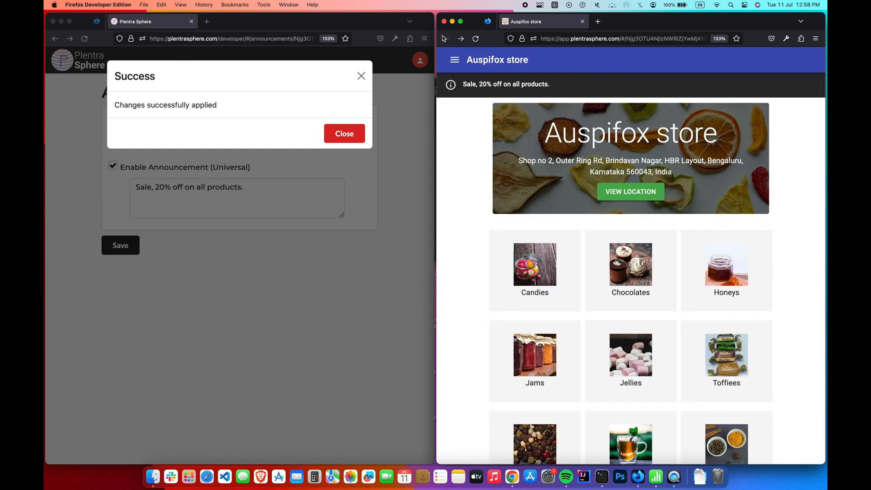
left_click(344, 131)
left_click(338, 135)
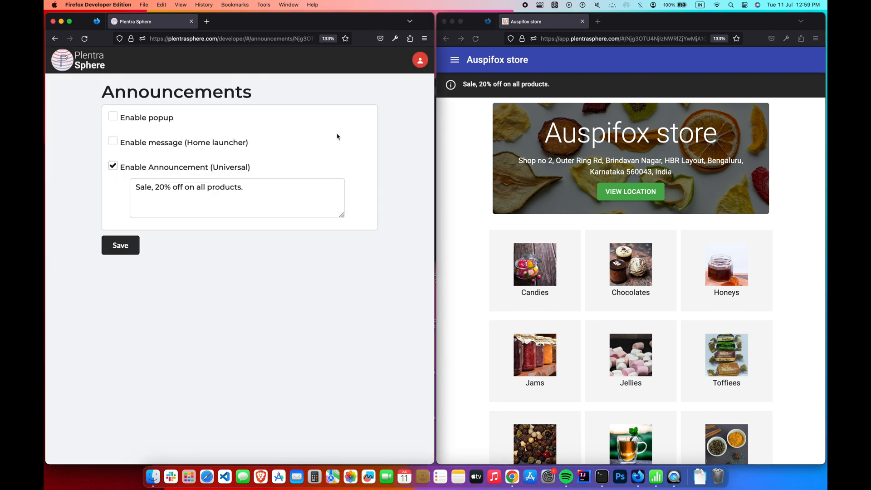
- Re-enable the home launcher message and popup, then reload the store and close the Sale popup
left_click(113, 141)
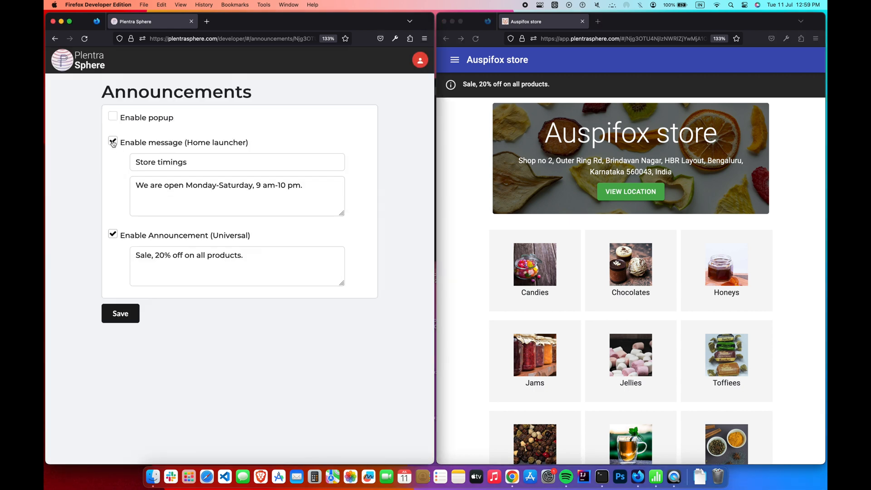
left_click(115, 117)
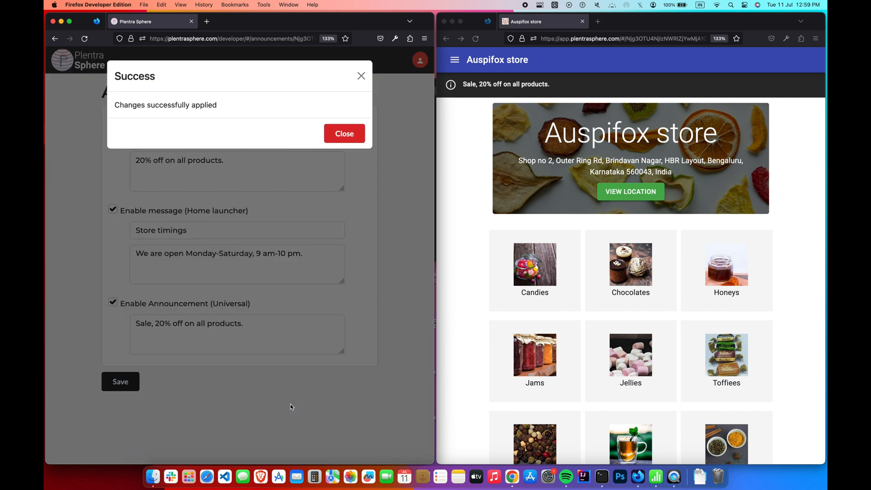
left_click(476, 39)
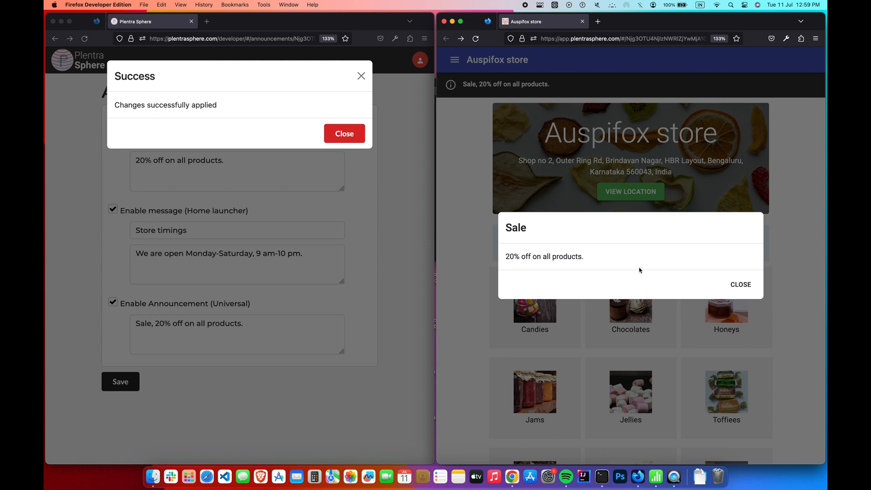
left_click(731, 284)
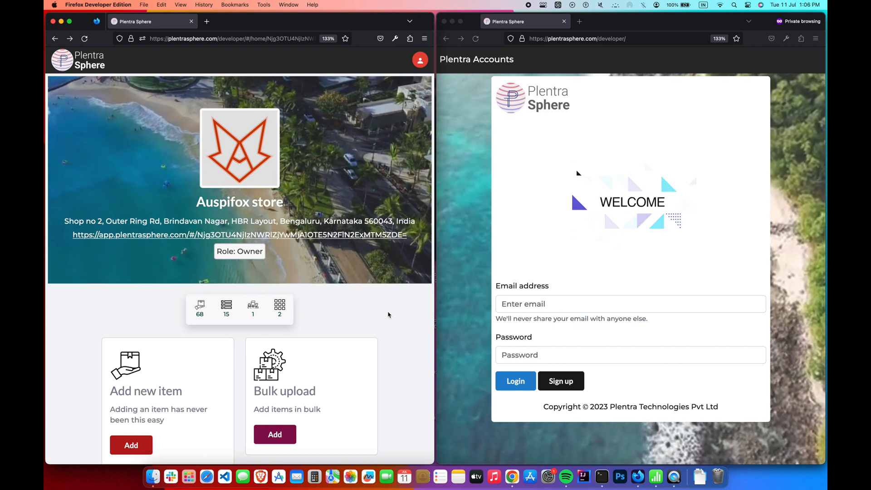
- Log in to the second account by pasting its e-mail and entering its password
left_click(558, 303)
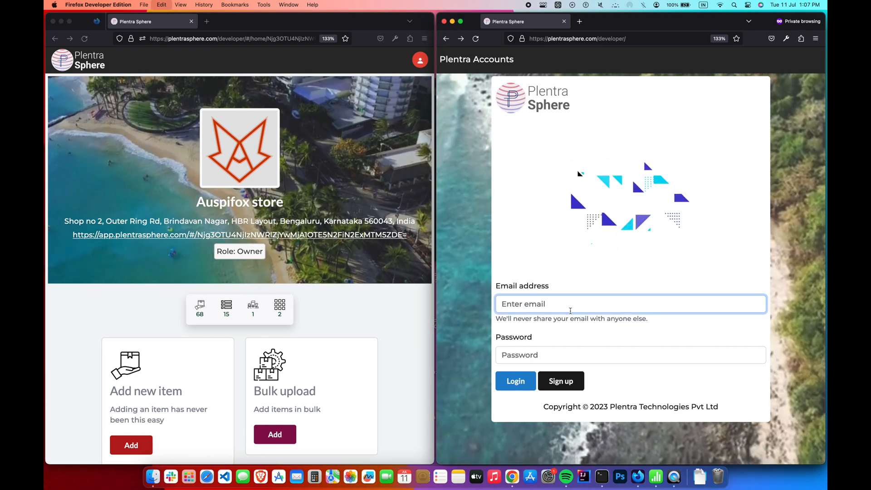
key("super+v")
left_click(559, 357)
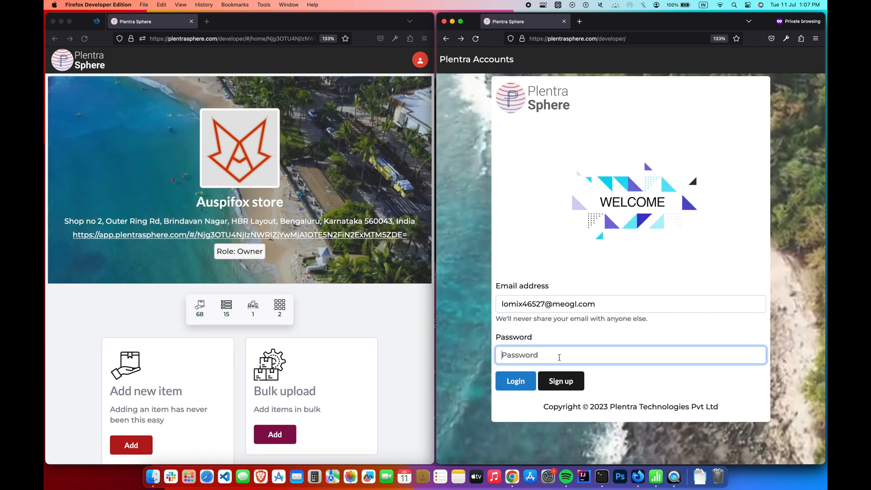
type("********")
left_click(520, 389)
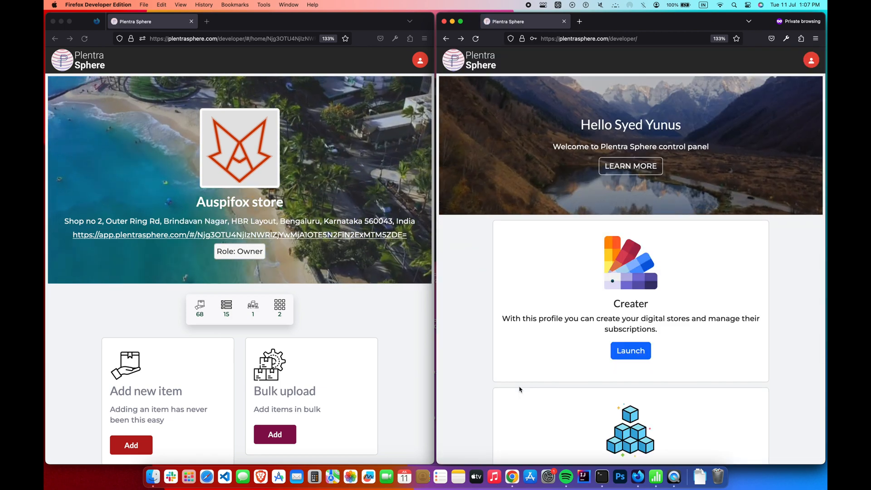
- Launch the Builder, which lists the single app My store with the Owner role
scroll(520, 388, "down", 3)
left_click(630, 428)
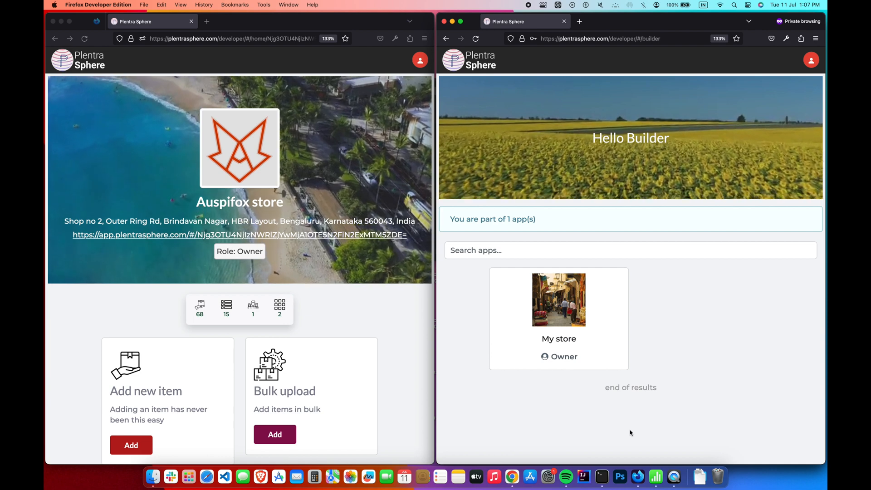
left_click(393, 295)
scroll(393, 295, "down", 10)
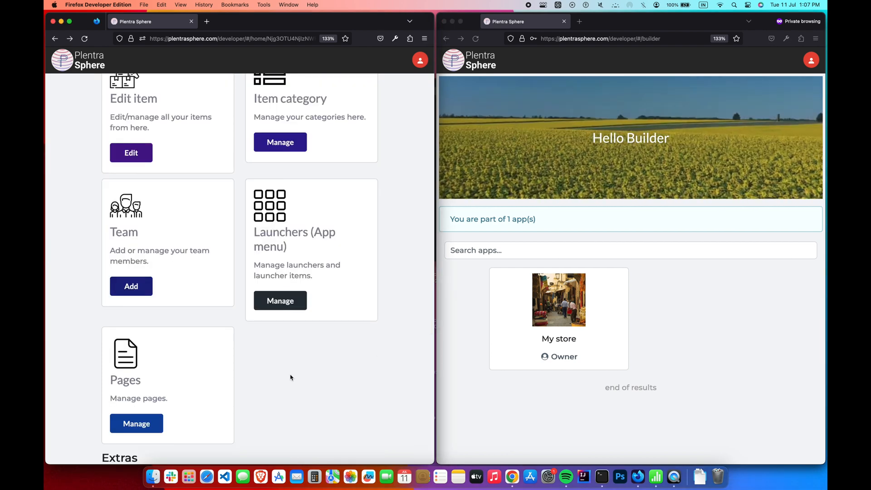
- On the Team page, start adding a member and paste the second account's e-mail
left_click(148, 287)
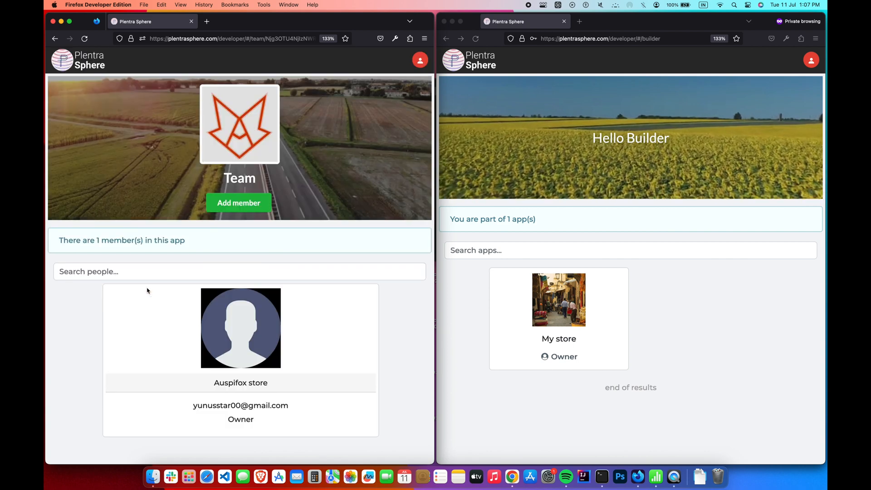
left_click(261, 208)
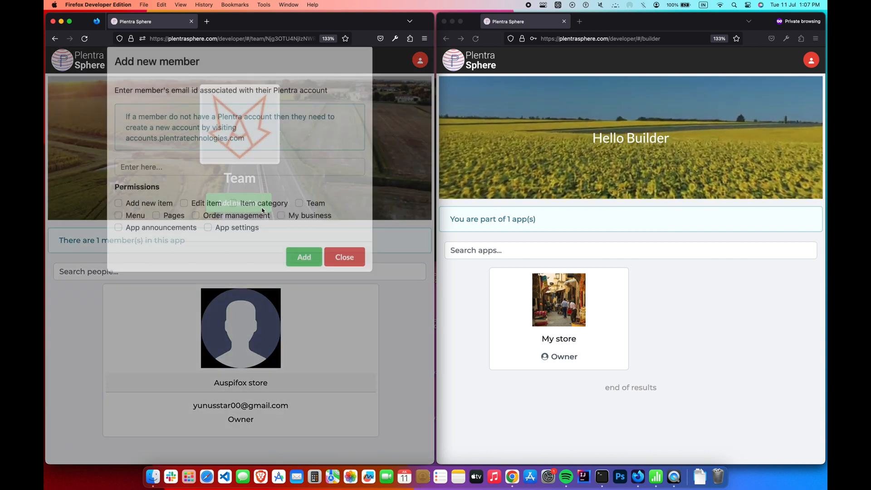
left_click(234, 180)
key("super+v")
left_click(225, 202)
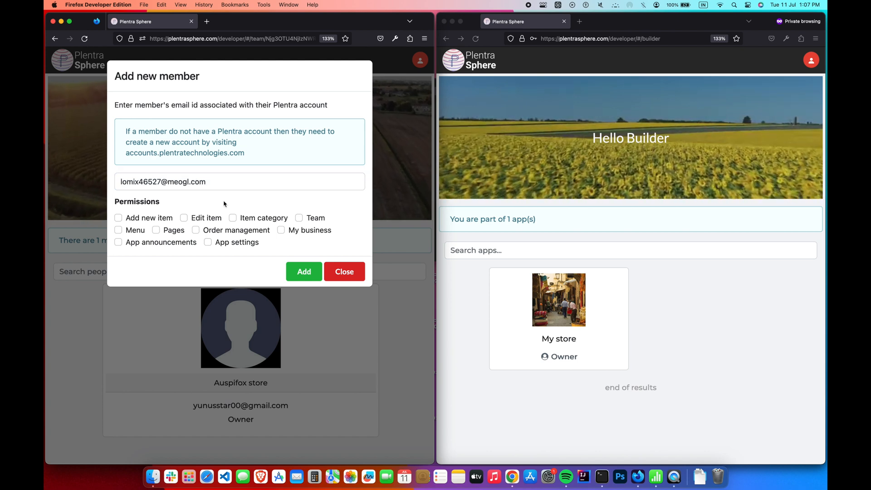
- Grant all permissions, from Add new item to Menu, and add the member
left_click(153, 220)
left_click(205, 218)
left_click(263, 219)
left_click(314, 219)
left_click(281, 230)
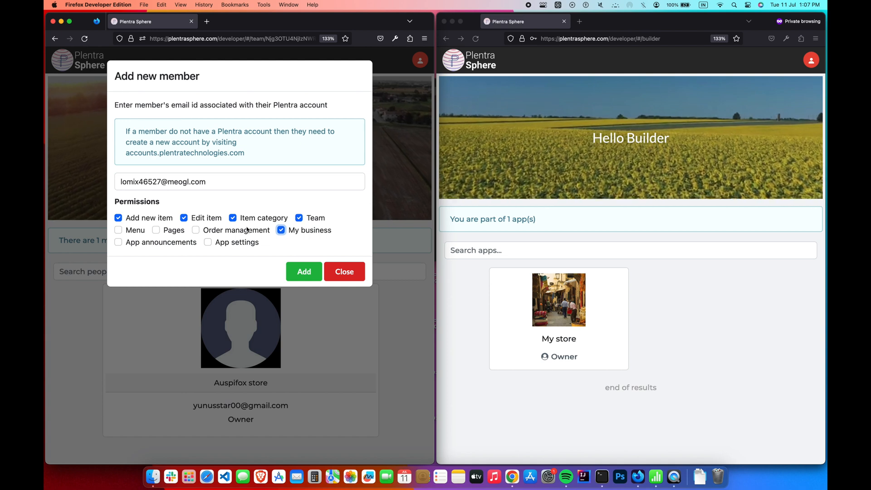
left_click(196, 230)
left_click(207, 242)
left_click(118, 242)
left_click(155, 230)
left_click(130, 231)
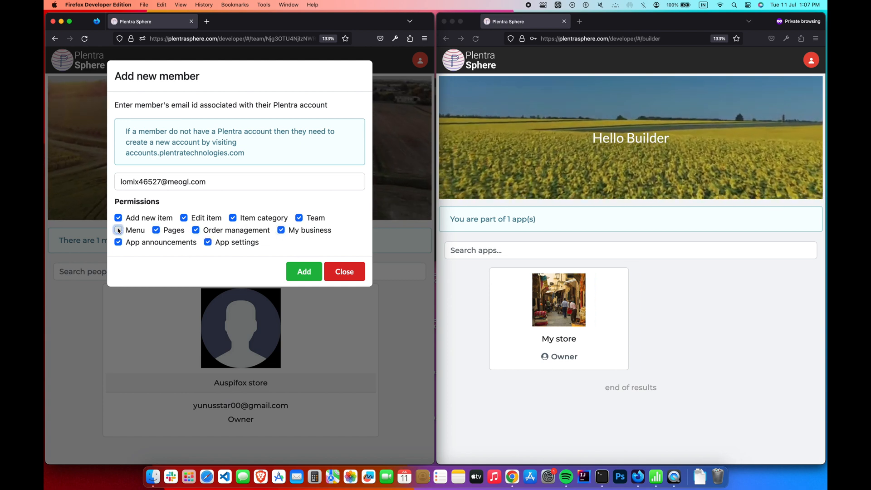
left_click(301, 272)
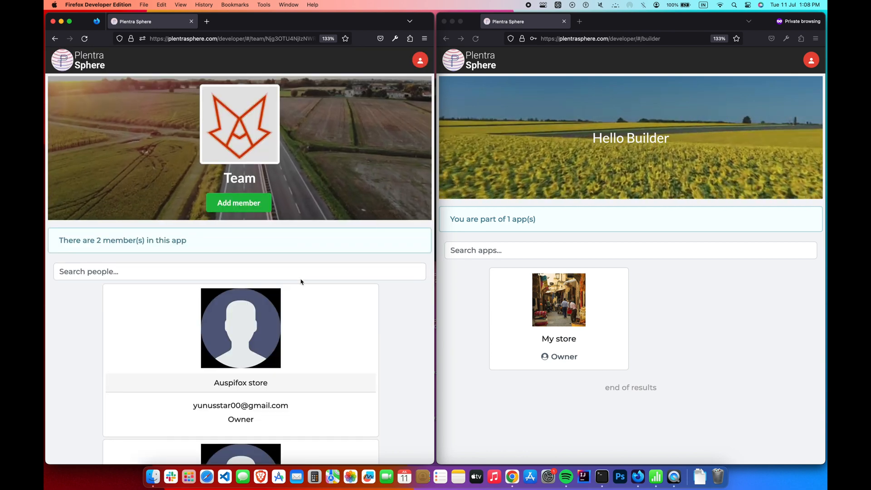
- As the second account, open the Auspifox store control panel showing the Super Admin role
scroll(301, 281, "down", 5)
left_click(475, 40)
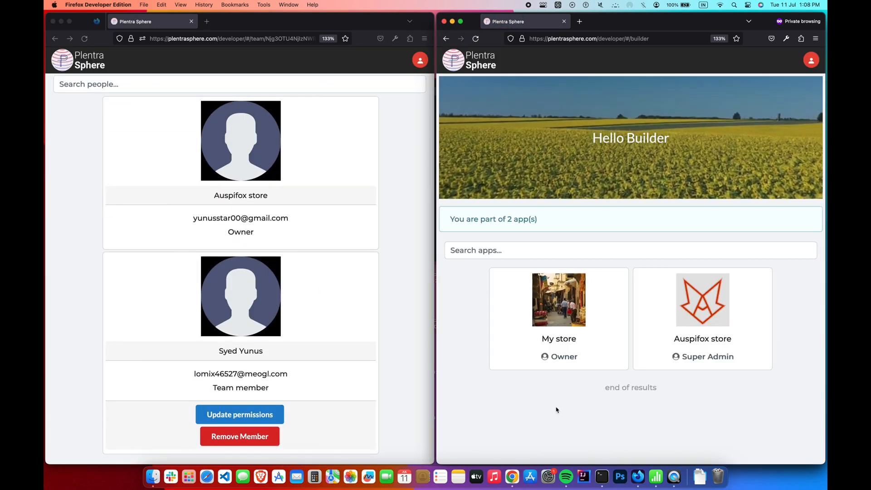
left_click(733, 368)
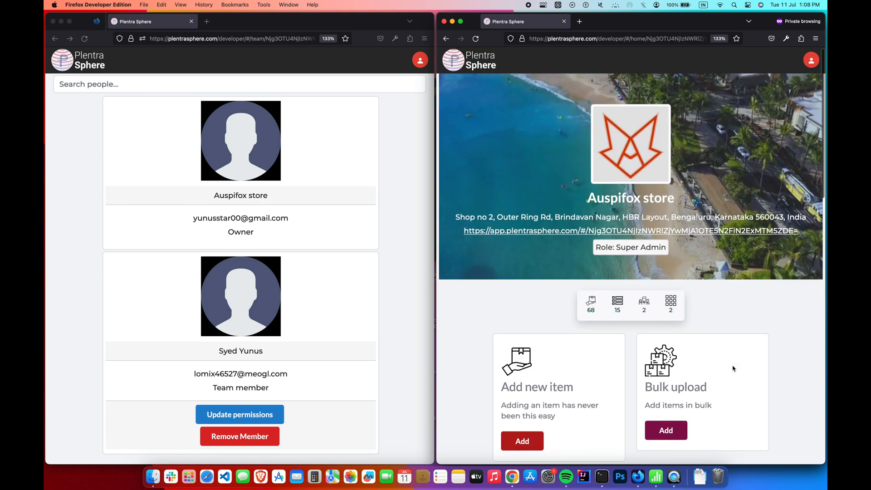
scroll(733, 368, "down", 10)
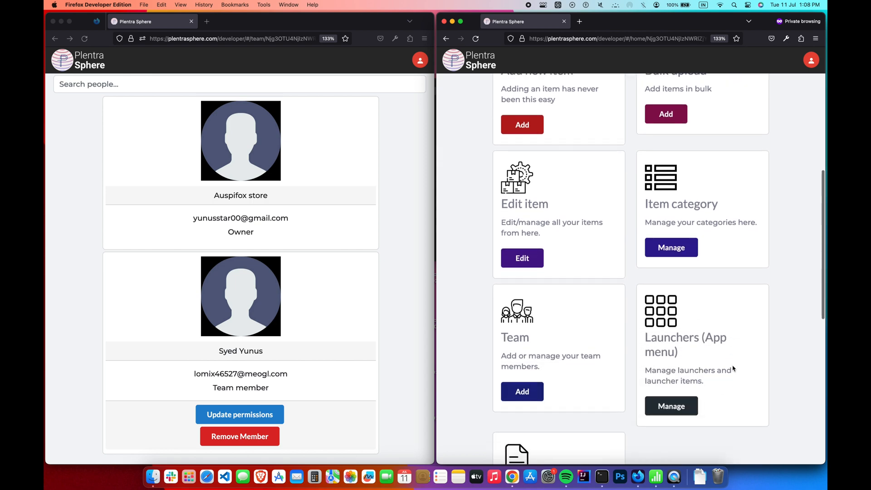
scroll(733, 368, "down", 5)
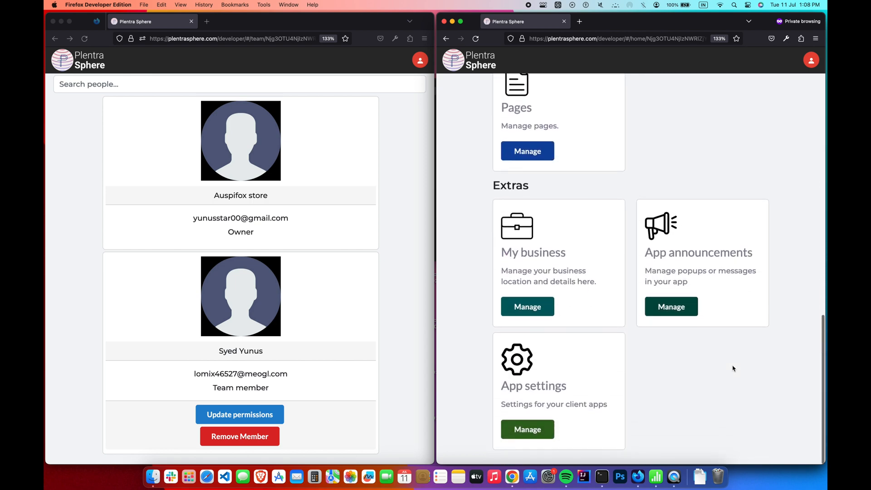
scroll(733, 368, "up", 15)
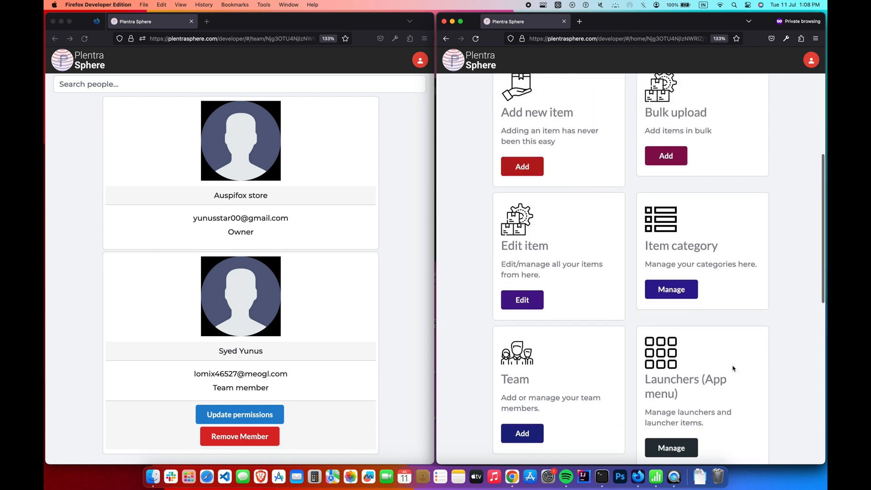
- Remove Item category and another permission from the member, then reload the second account's panel
left_click(278, 415)
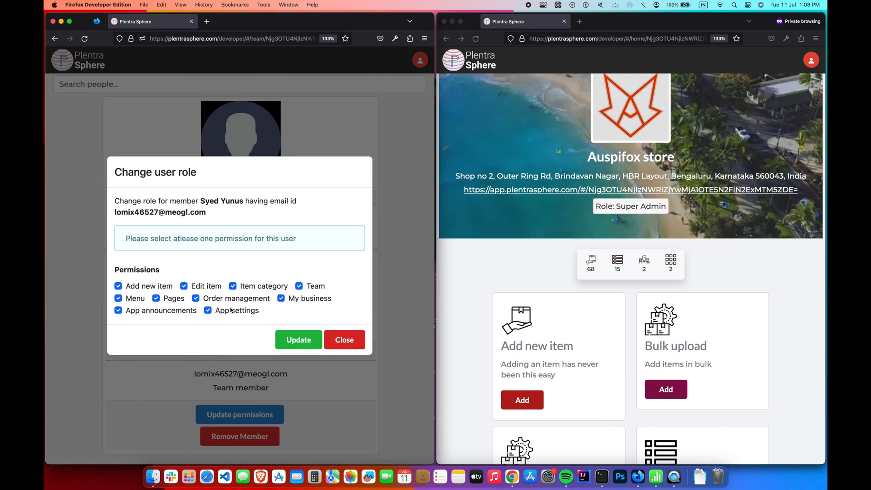
left_click(259, 287)
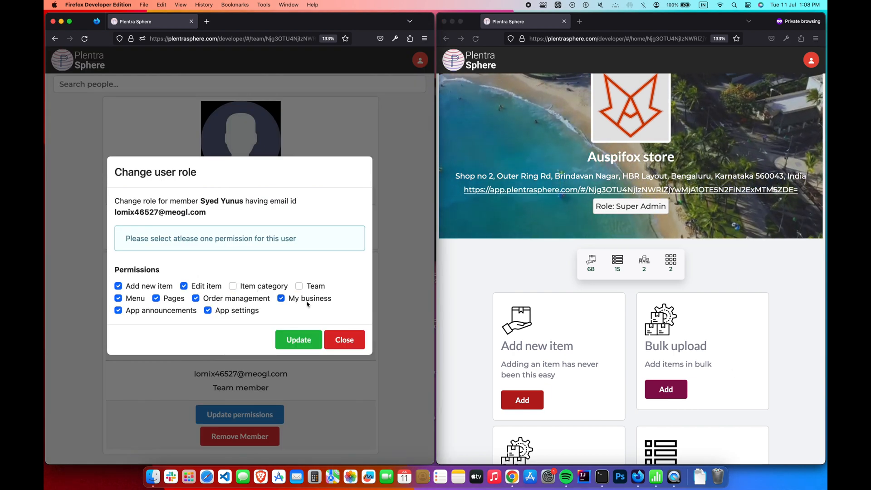
left_click(167, 299)
left_click(137, 299)
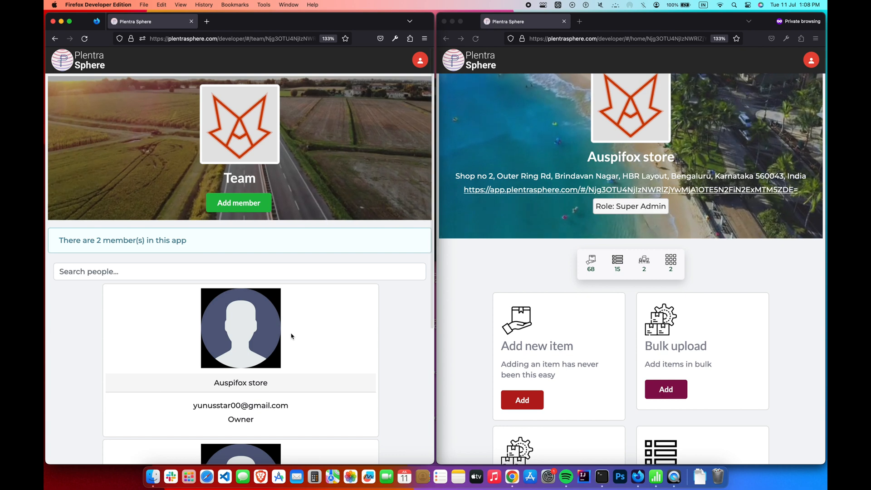
scroll(291, 336, "down", 5)
left_click(489, 220)
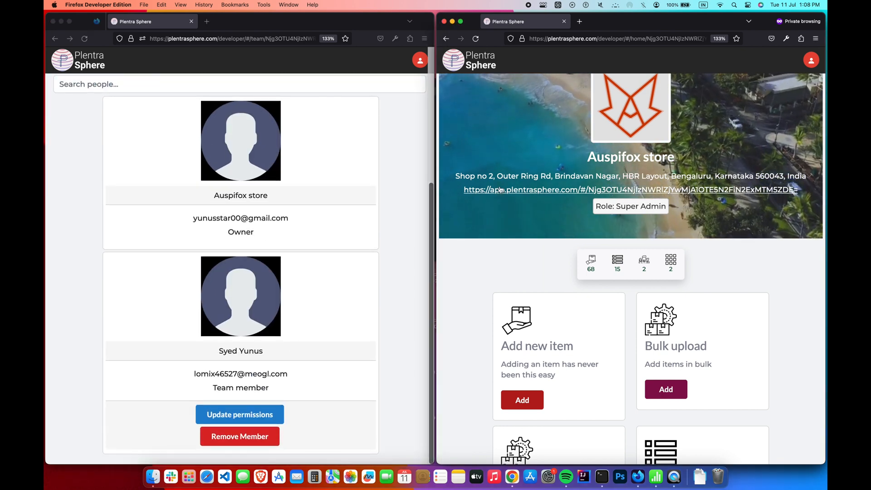
key("super+r")
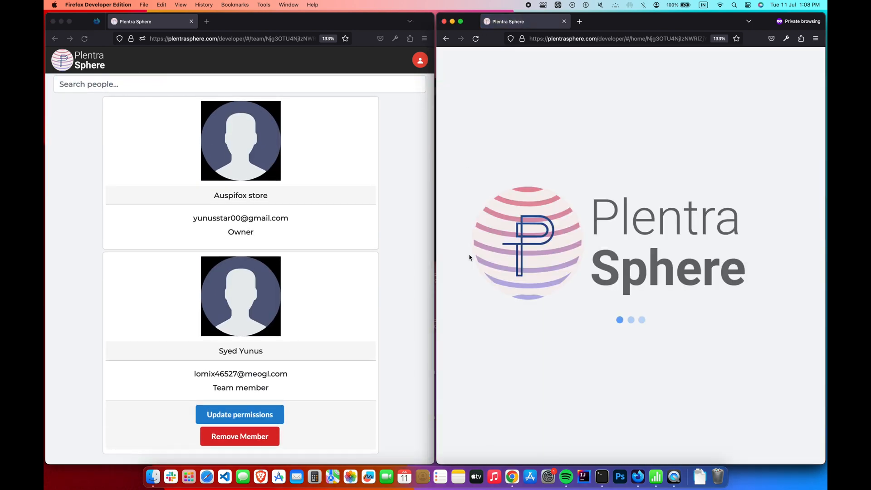
scroll(469, 257, "down", 5)
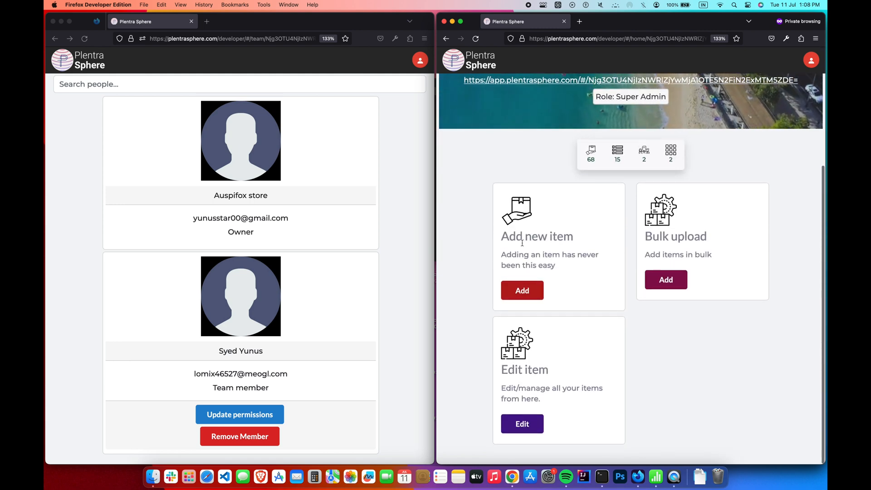
- Remove the second member from the team and reload the second account's window to check access
left_click(380, 367)
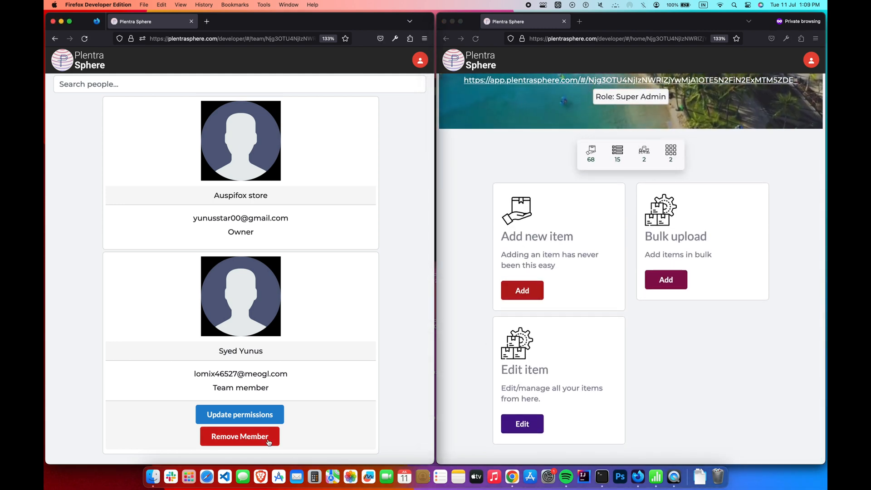
left_click(269, 440)
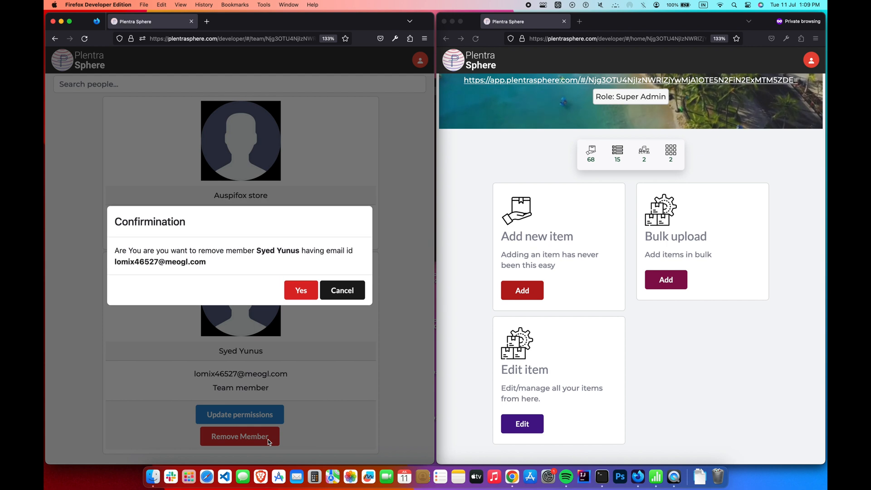
left_click(307, 298)
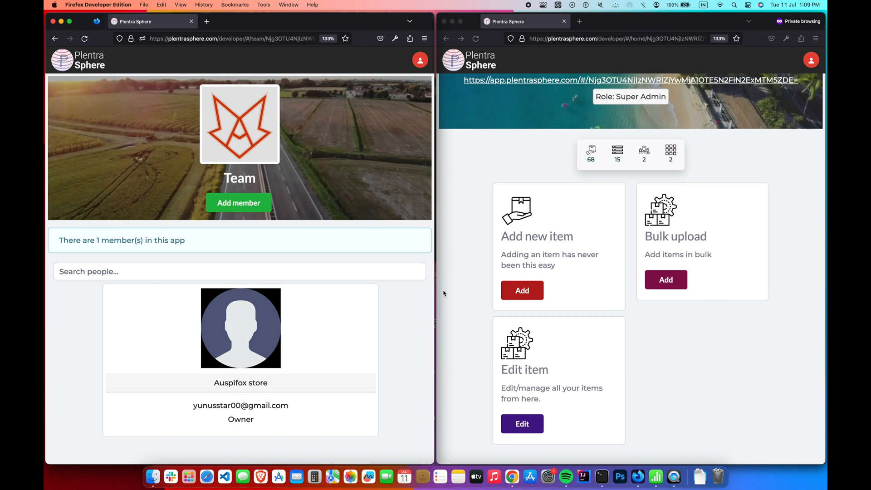
left_click(462, 249)
key("super+r")
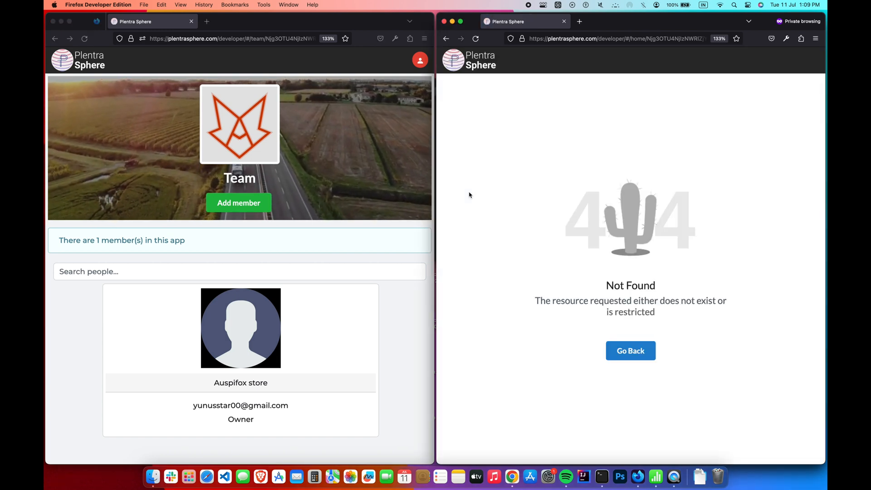
left_click(446, 39)
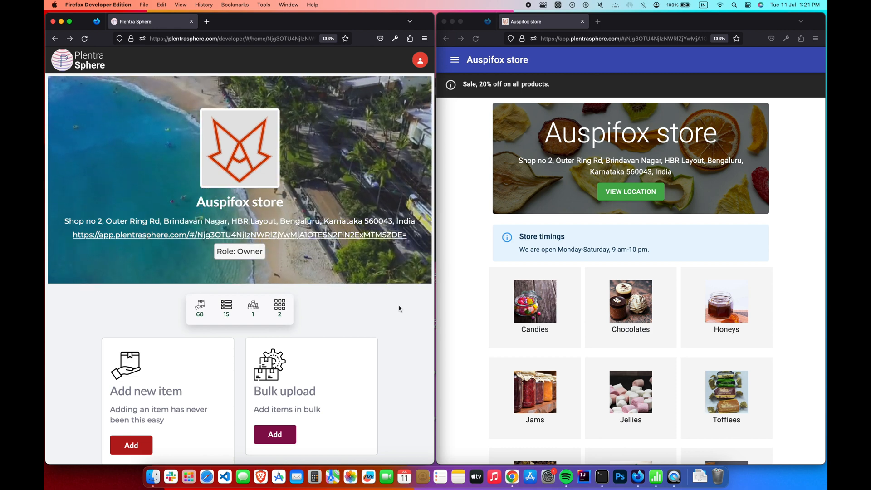
- Scroll the owner's panel to Extras and open Manage on the App settings card
scroll(399, 309, "down", 10)
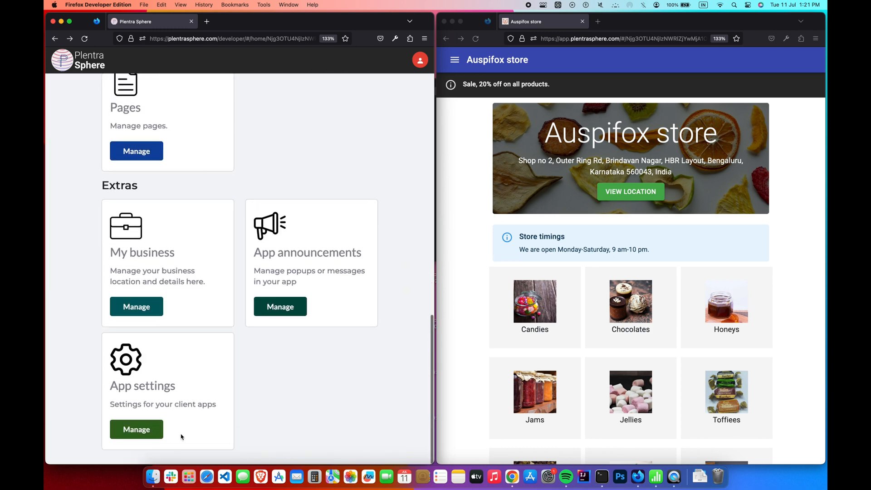
left_click(155, 429)
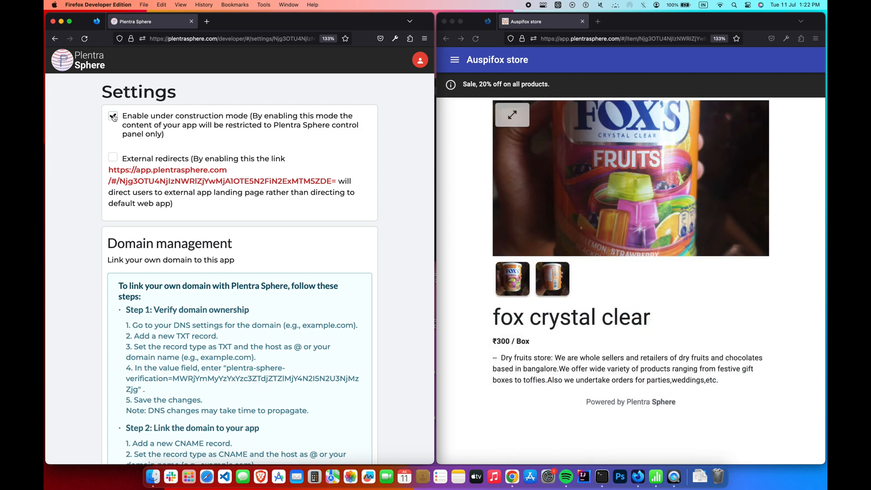
- Reload the storefront and return to its home page to view the Under Construction screen
scroll(92, 132, "down", 10)
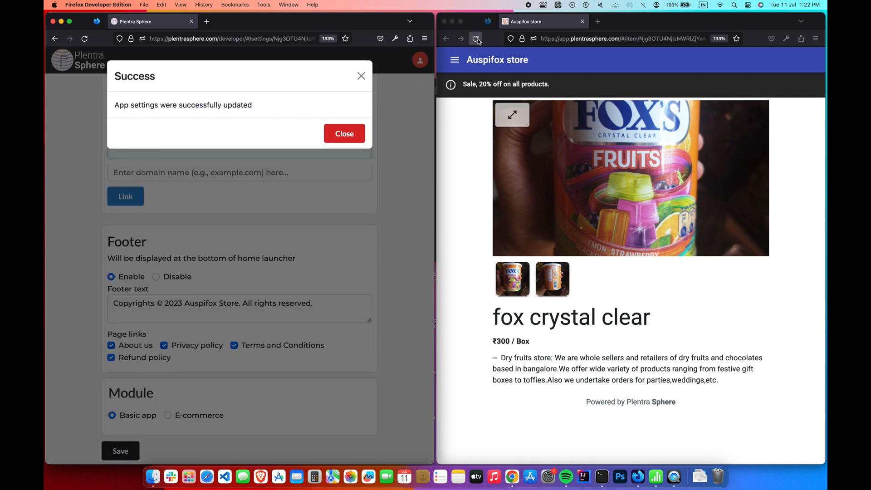
left_click(476, 40)
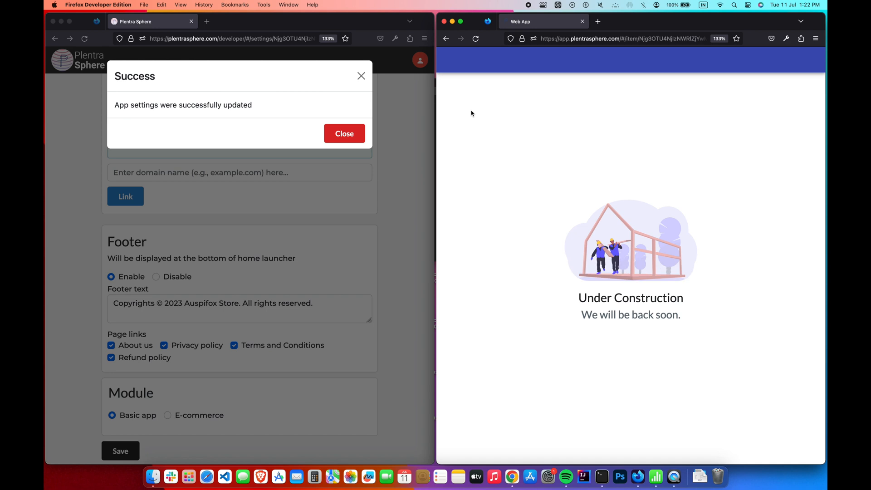
left_click(445, 42)
left_click(447, 39)
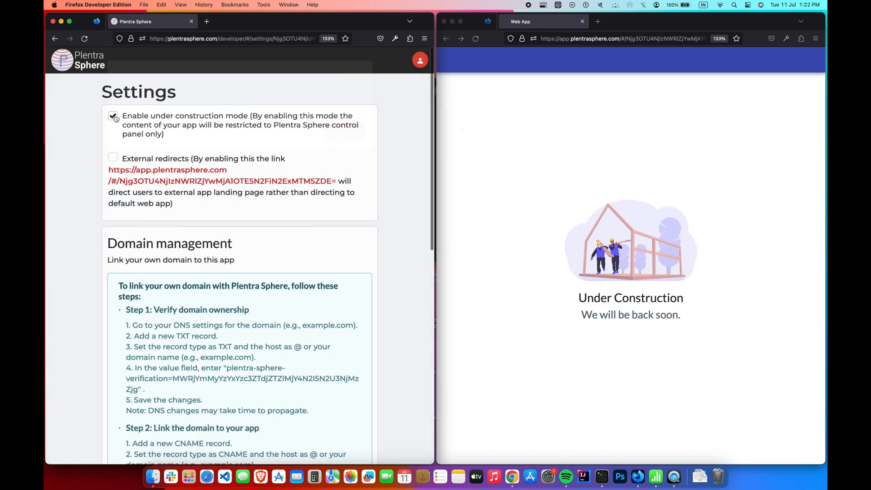
- Turn off under construction mode, save the app settings and reload the web app
left_click(115, 118)
scroll(68, 176, "down", 10)
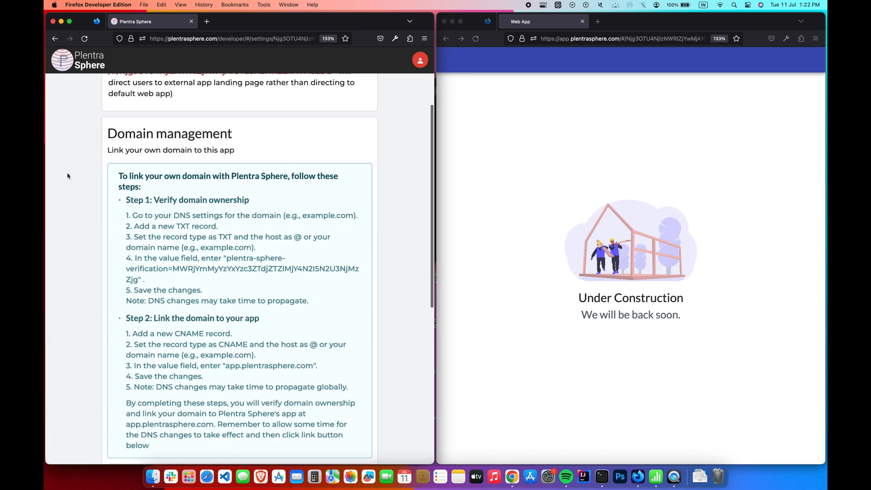
left_click(115, 449)
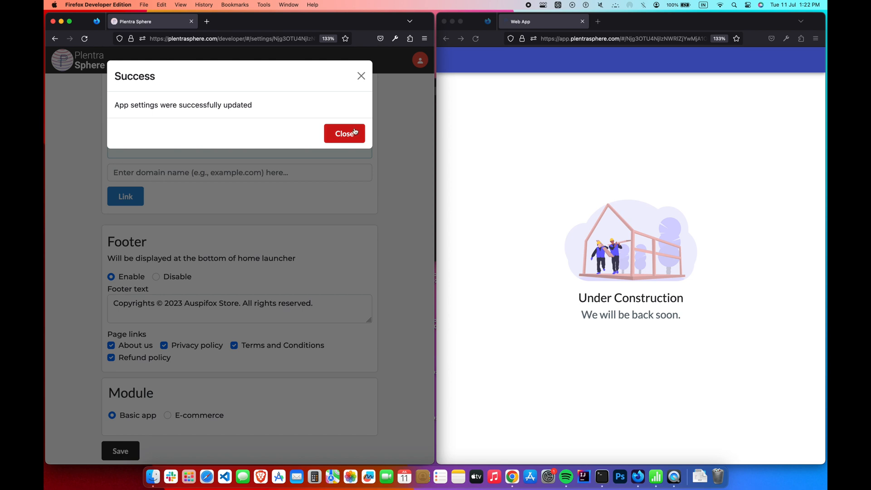
left_click(354, 131)
left_click(475, 38)
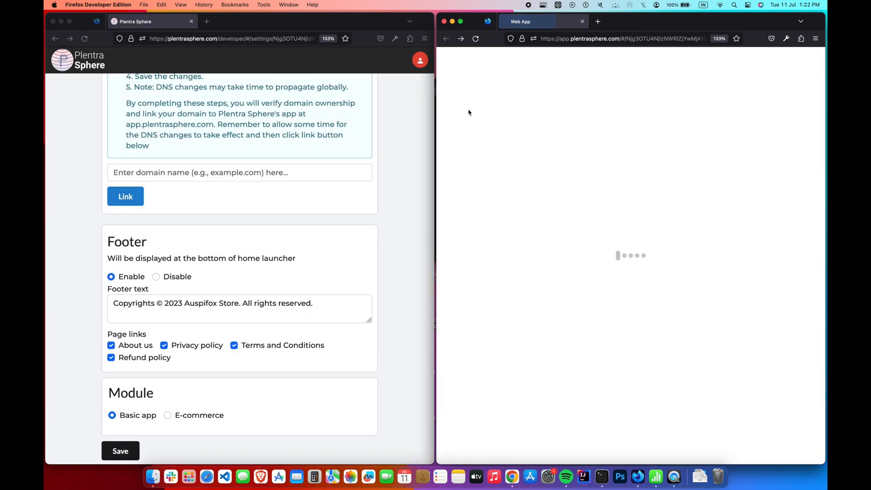
- Browse forward through the store's Candies pages to confirm it is live
scroll(455, 189, "down", 5)
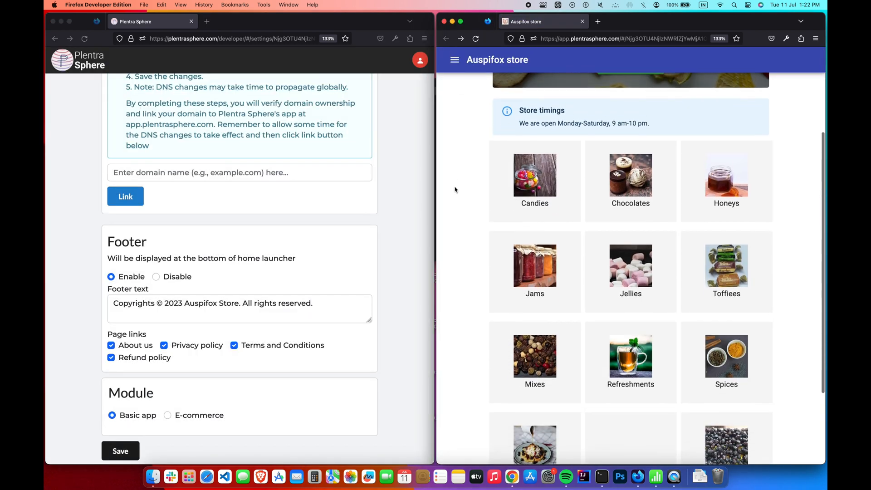
left_click(460, 38)
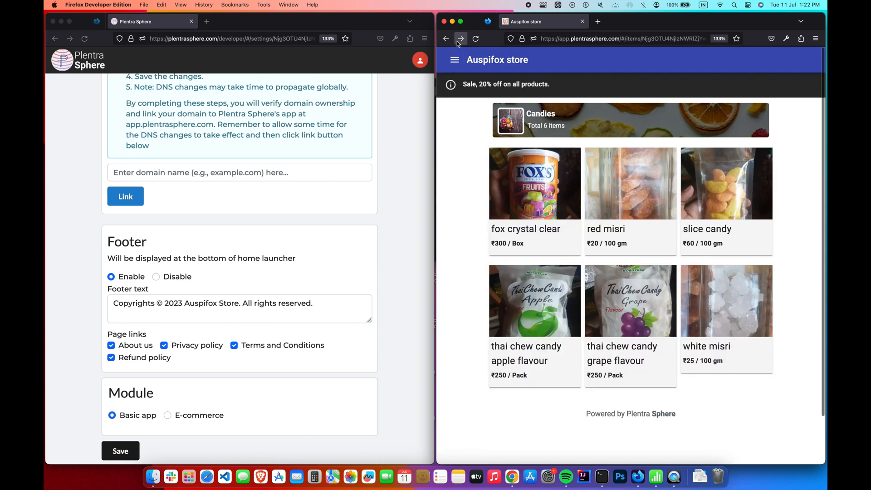
left_click(460, 39)
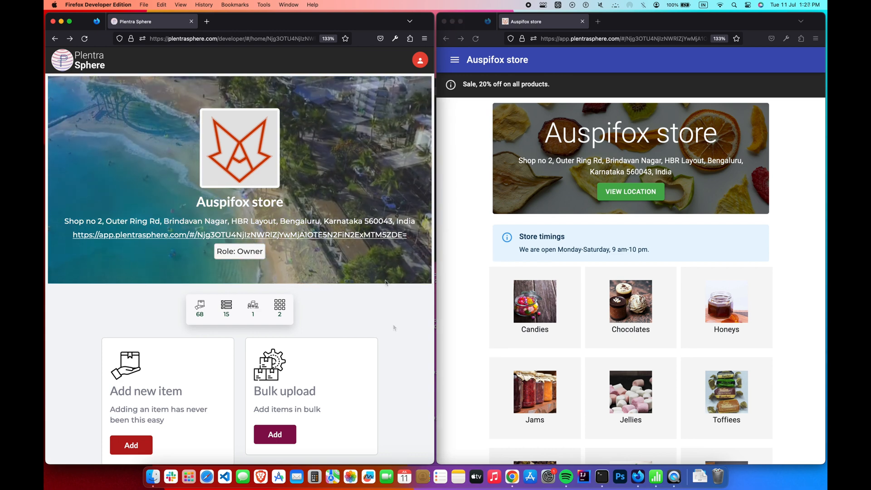
- Scroll the dashboard and open Manage under App settings again
scroll(386, 284, "down", 2)
scroll(385, 283, "down", 15)
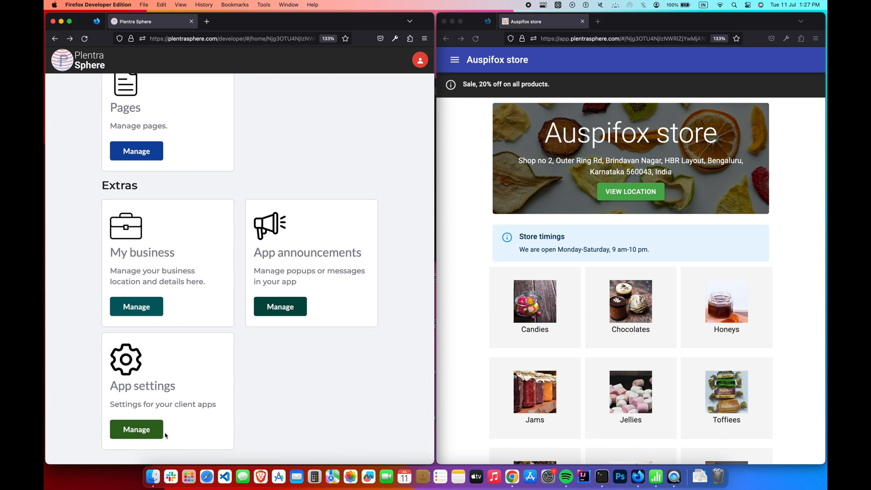
left_click(136, 429)
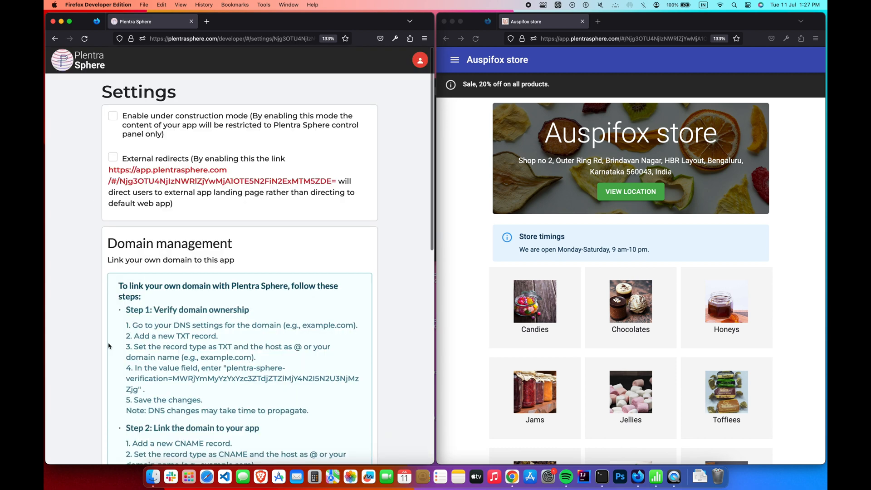
- Copy the plentra-sphere-verification value from Step 1 of Domain management
scroll(94, 319, "down", 6)
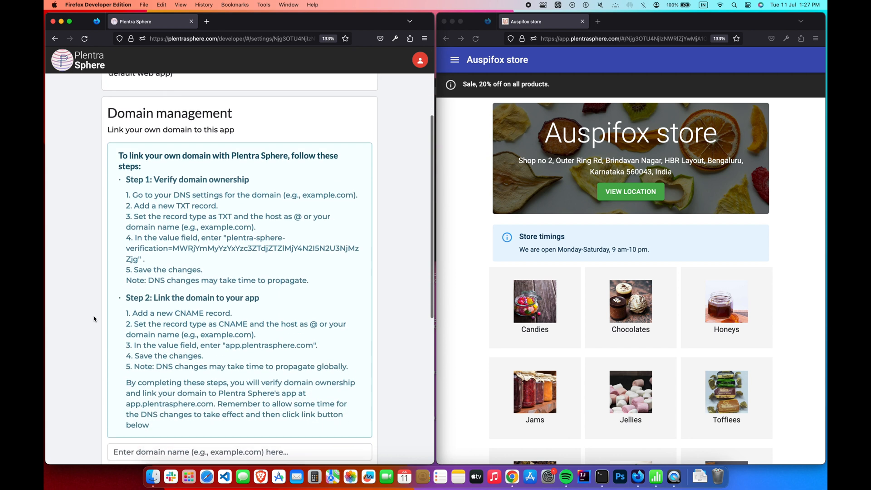
scroll(94, 319, "down", 1)
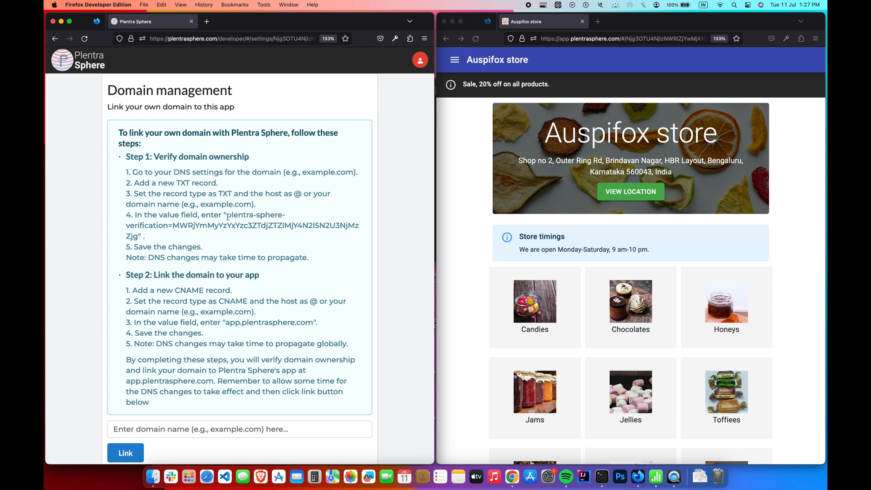
left_click_drag(226, 214, 137, 233)
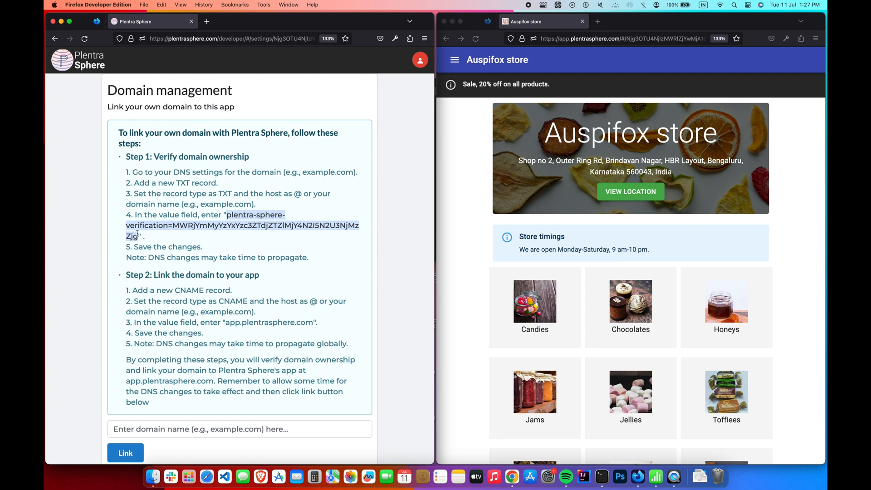
right_click(137, 236)
left_click(156, 240)
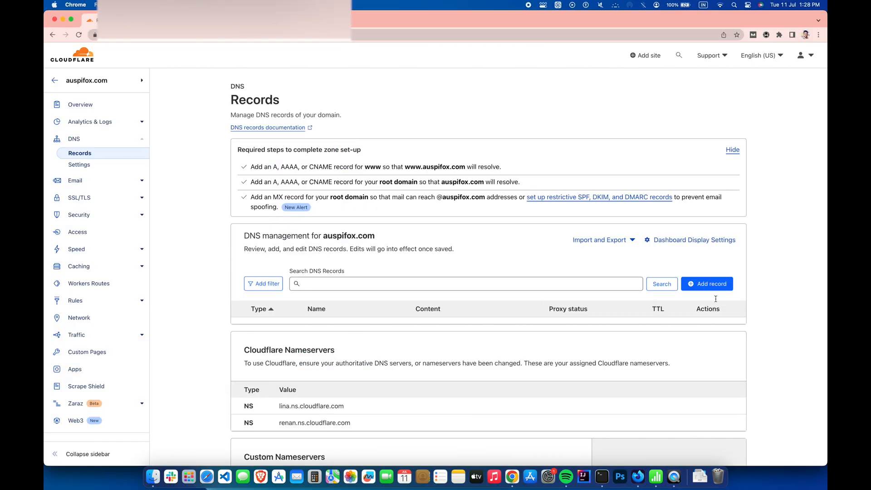
- Save a Cloudflare TXT record named auspifox.com containing the copied verification value
left_click(718, 285)
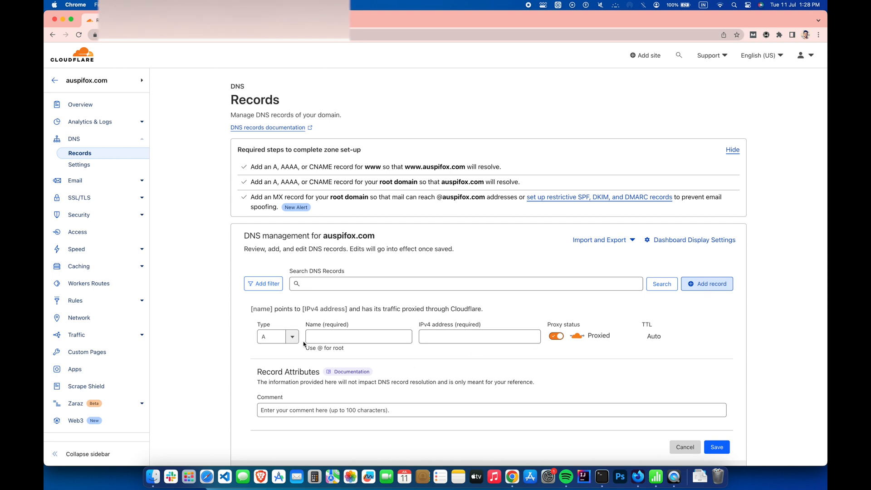
left_click(278, 336)
type("TXT")
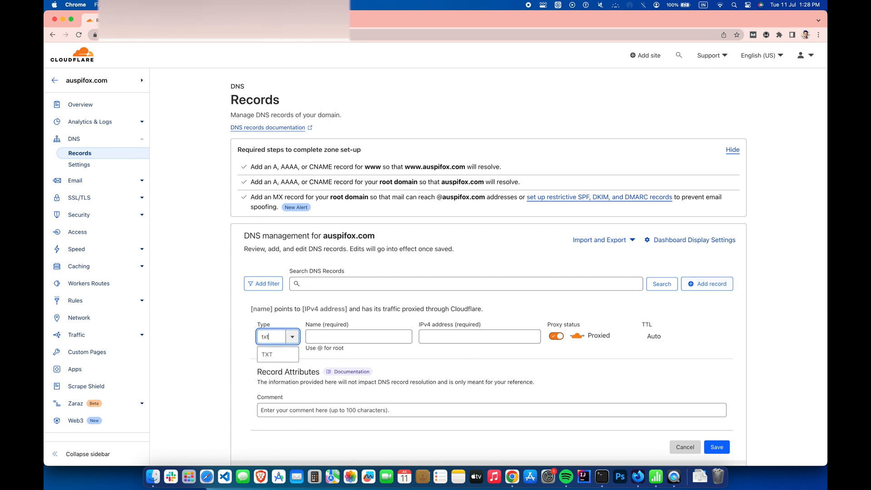
key("Return")
left_click(328, 339)
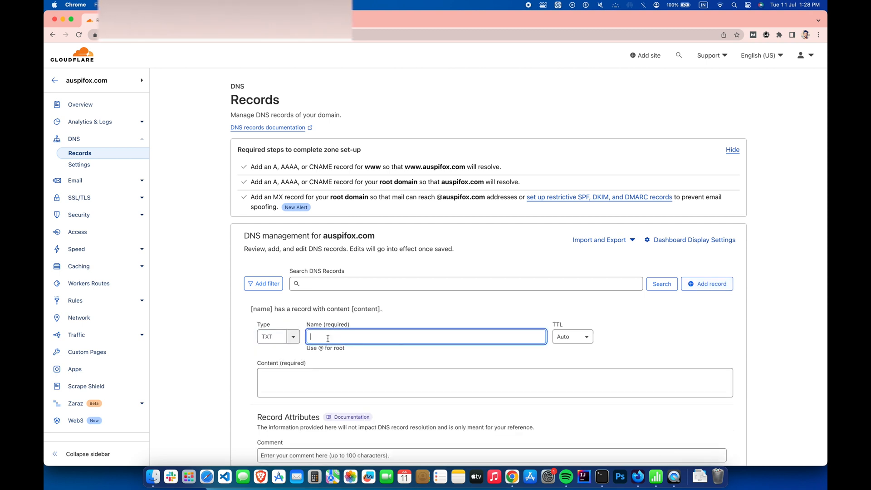
type("auspif")
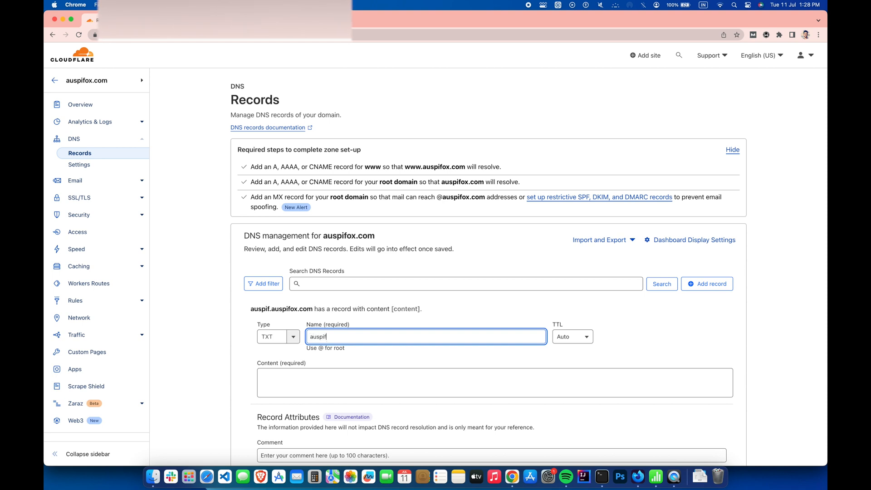
type("ox.com")
left_click(384, 363)
left_click(360, 373)
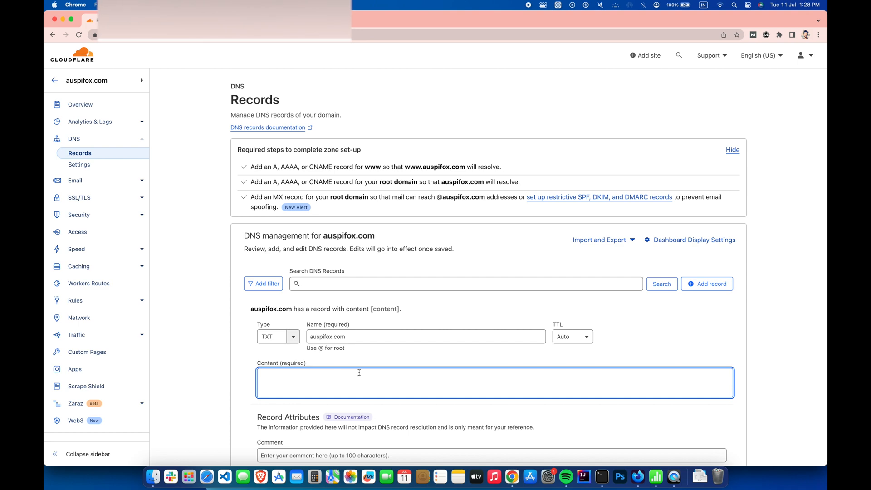
key("super+v")
left_click(245, 353)
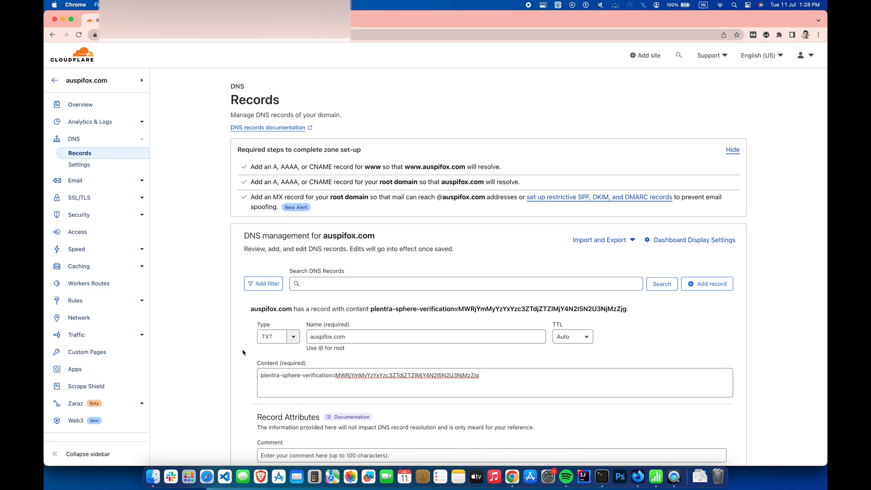
scroll(243, 352, "down", 3)
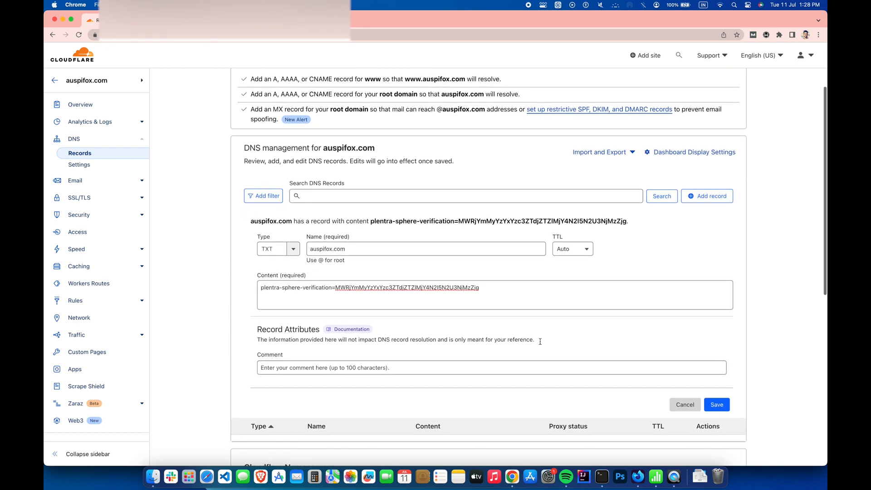
left_click(724, 406)
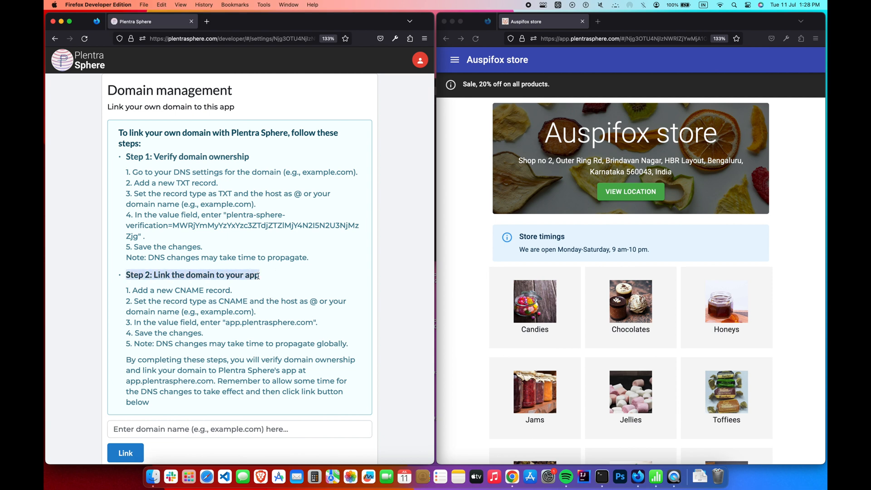
- Start a new CNAME record in Cloudflare's DNS records
left_click(328, 276)
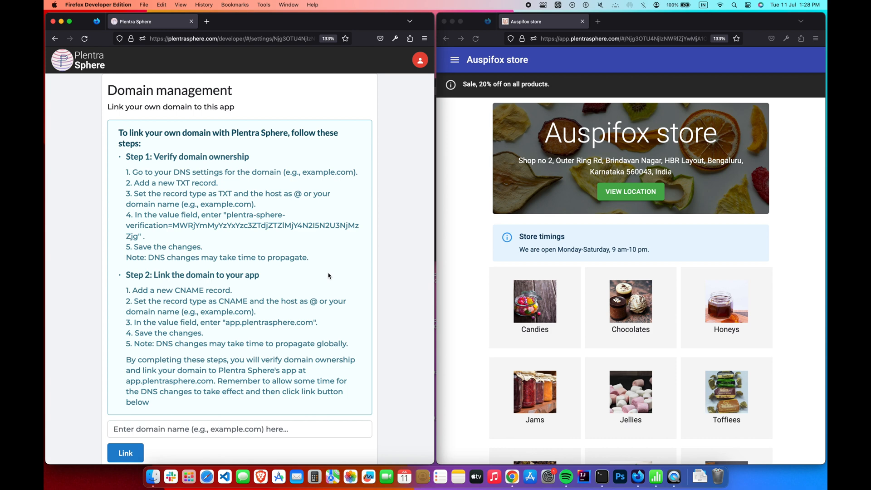
scroll(329, 276, "down", 1)
key("super+Tab")
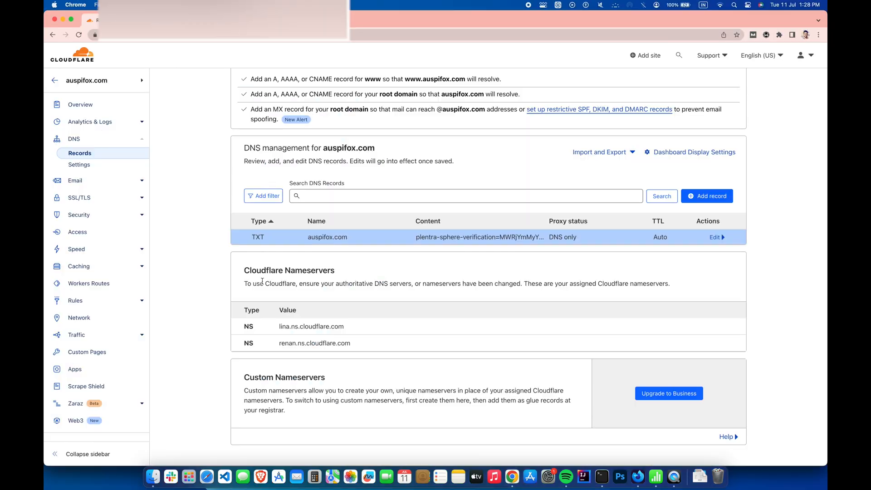
left_click(694, 197)
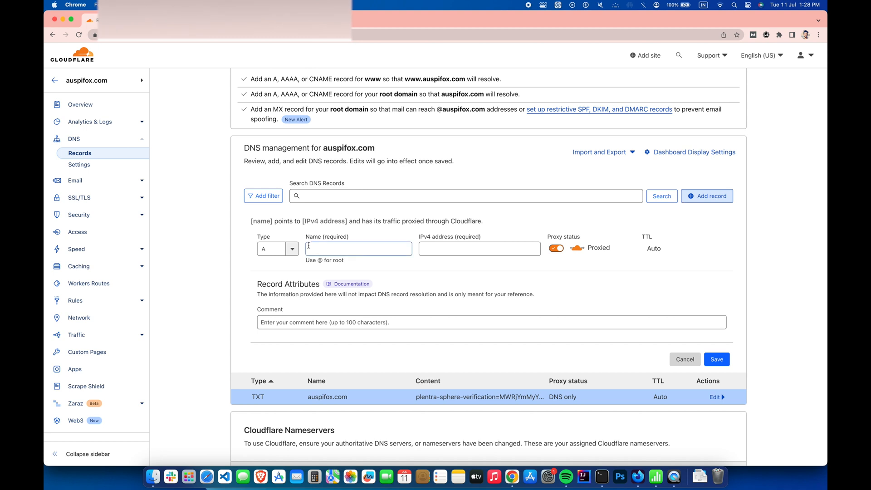
left_click(274, 250)
type("cnam")
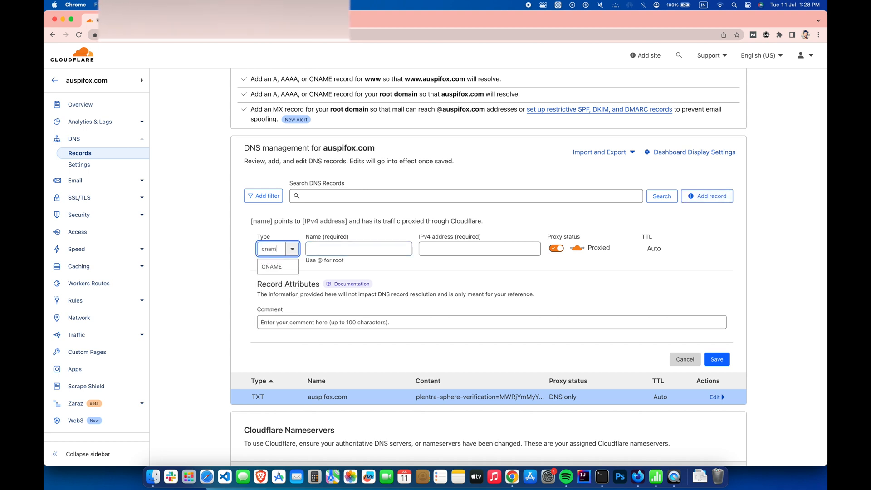
type("e")
left_click(276, 265)
- Name the CNAME auspifox.com with target app.plentrasphere.com, then begin entering the domain in Plentra Sphere
left_click(323, 252)
type("auspifox.com")
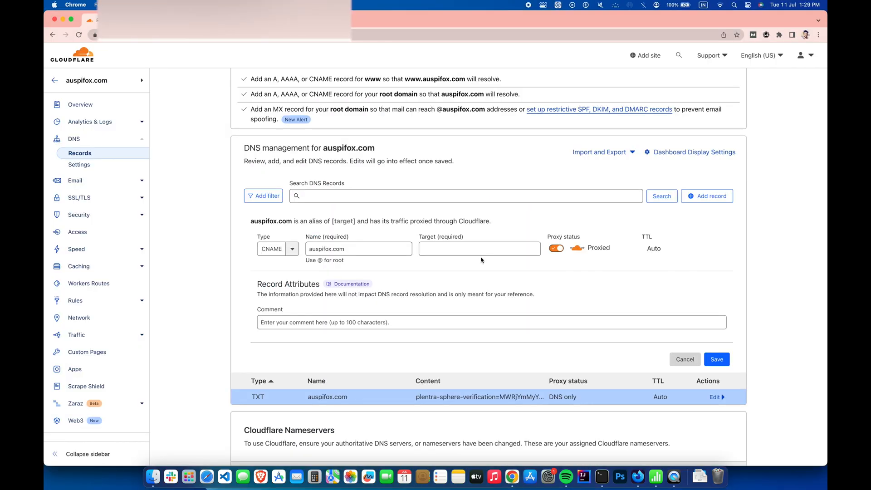
left_click(475, 250)
key("super+v")
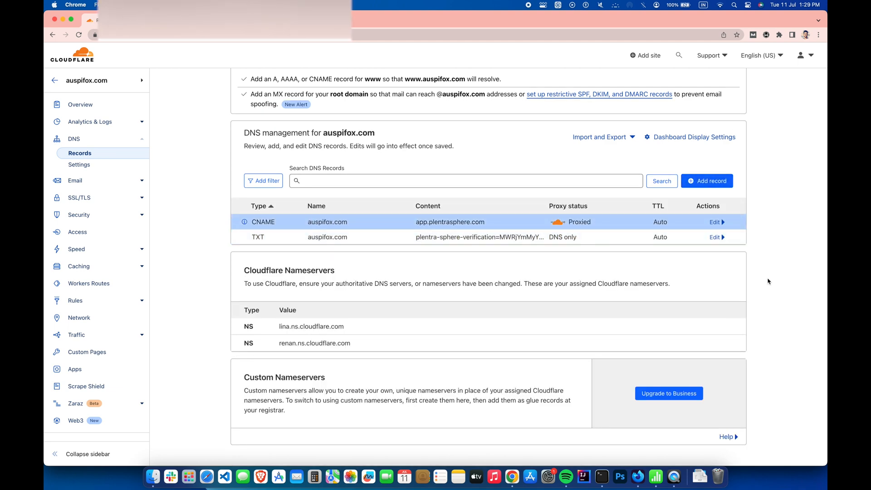
key("super+Tab")
type("aus")
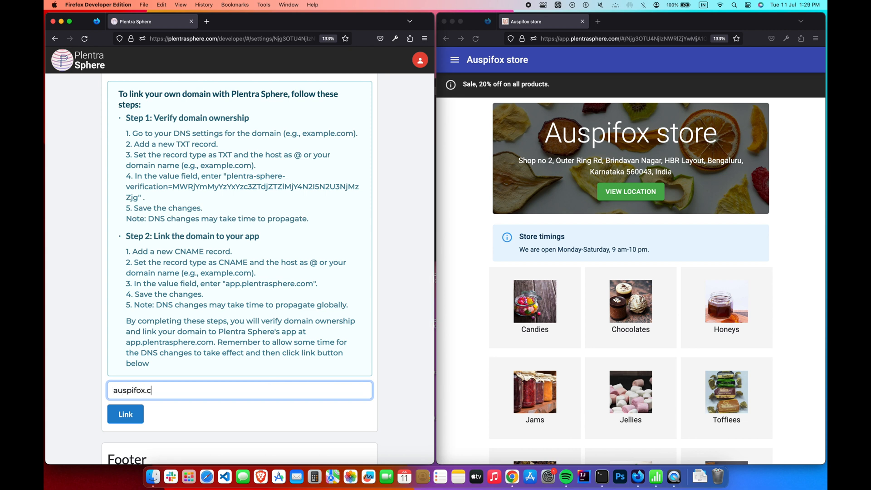
- Link auspifox.com as the app's custom domain and load auspifox.com in a new tab
left_click(272, 427)
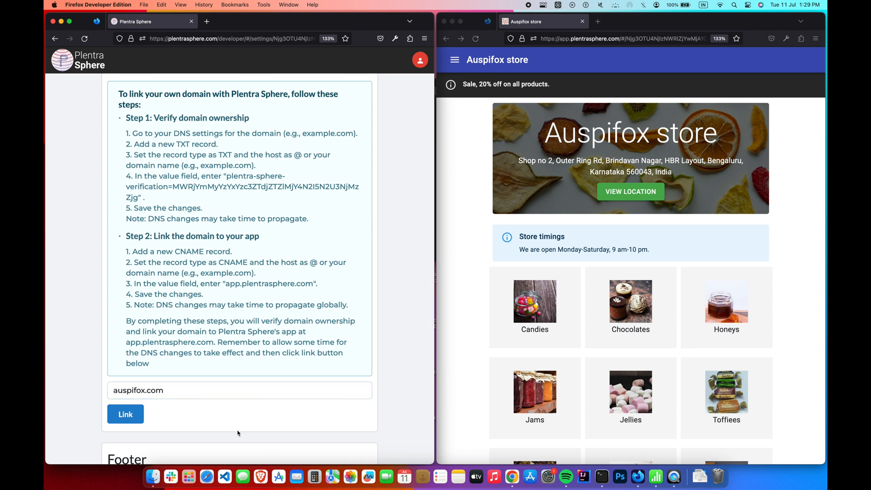
left_click(140, 419)
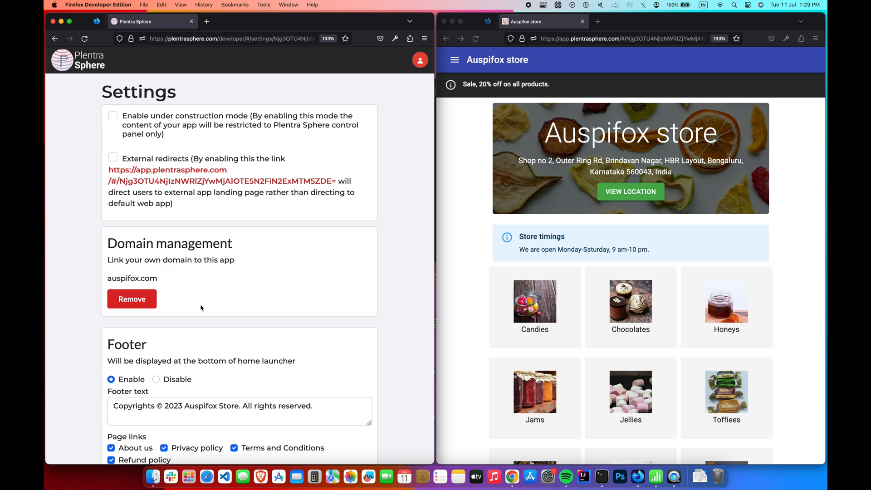
left_click(598, 21)
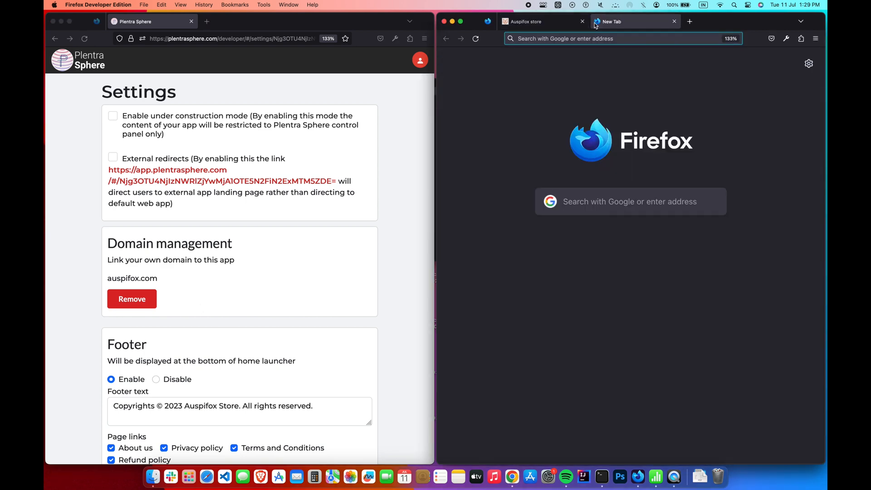
type("auspifo")
type("x.com")
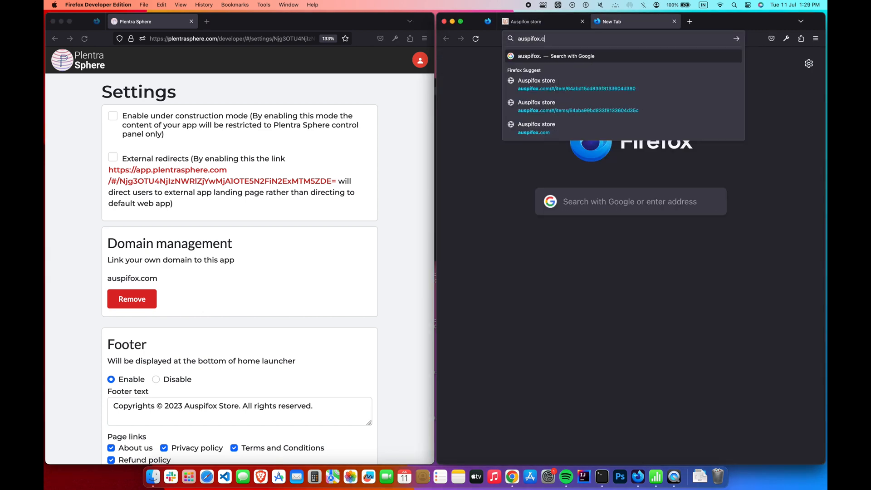
key("Return")
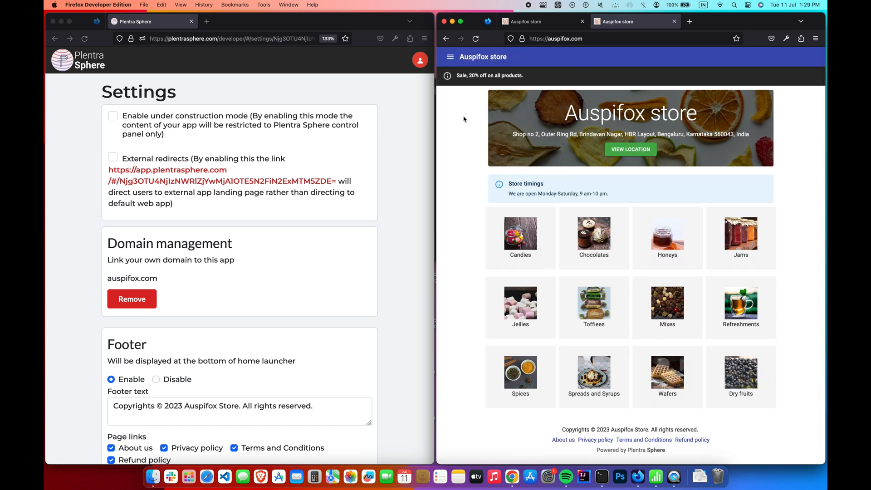
- Zoom in and browse the Candies category and the fox crystal clear product, returning home
key("super+equal")
key("super+equal")
key("super+equal")
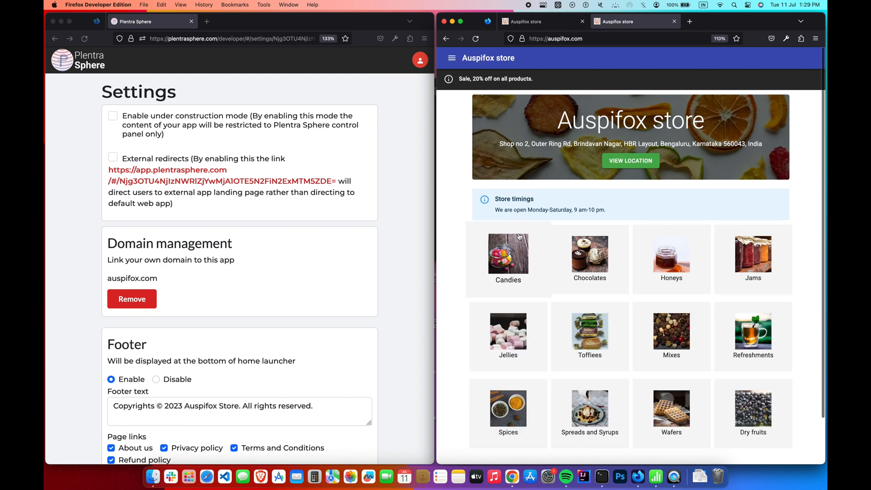
left_click(507, 303)
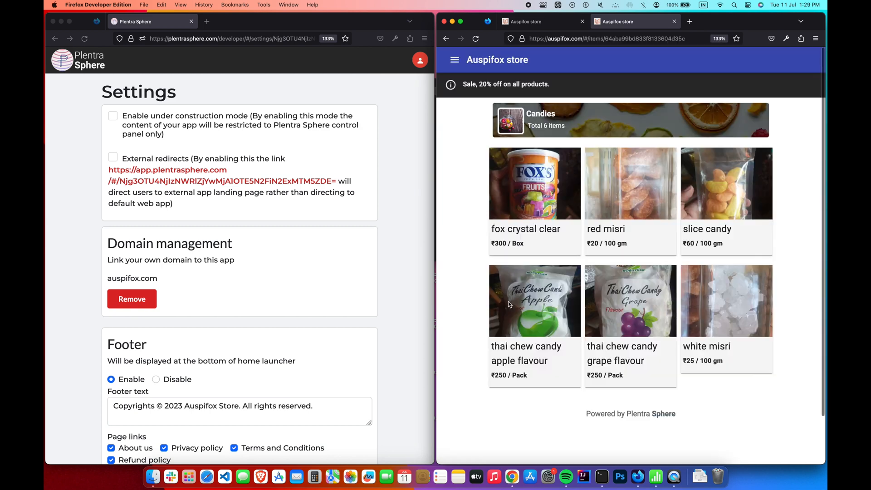
left_click(507, 182)
scroll(606, 317, "down", 2)
scroll(606, 316, "up", 2)
left_click(446, 39)
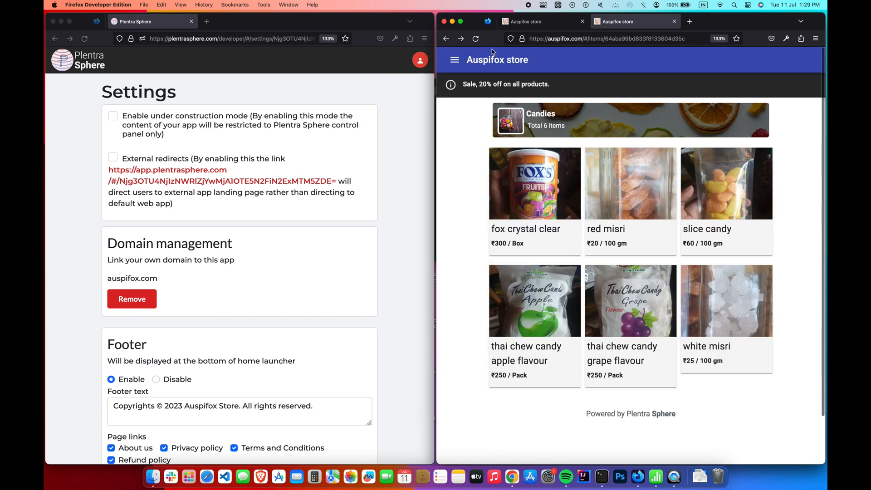
left_click(446, 43)
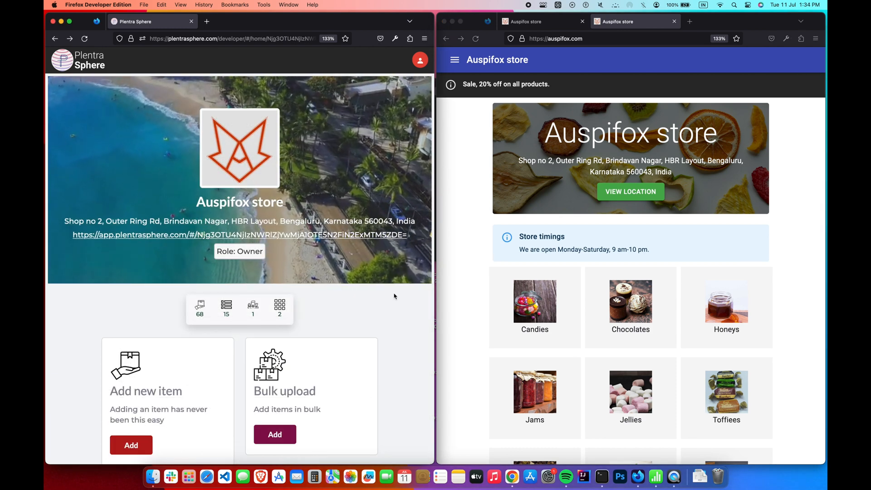
- Reload the store page and return to the Plentra Sphere dashboard
left_click(478, 138)
key("super+r")
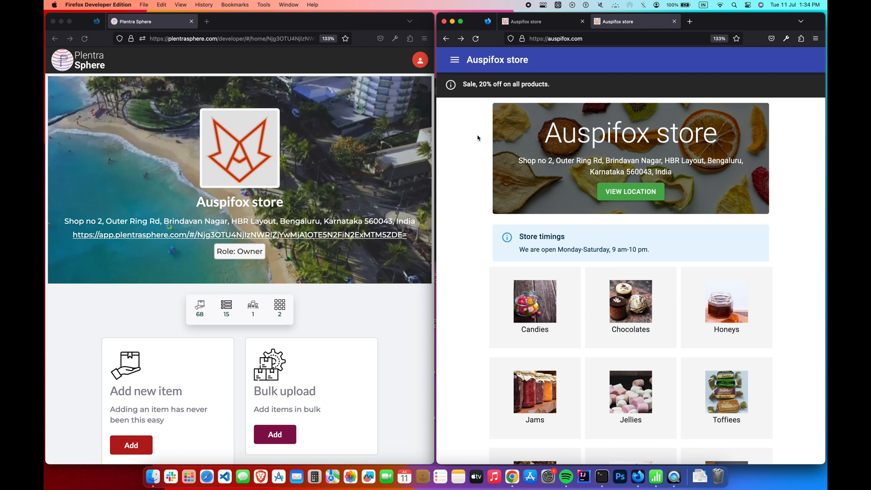
left_click(527, 21)
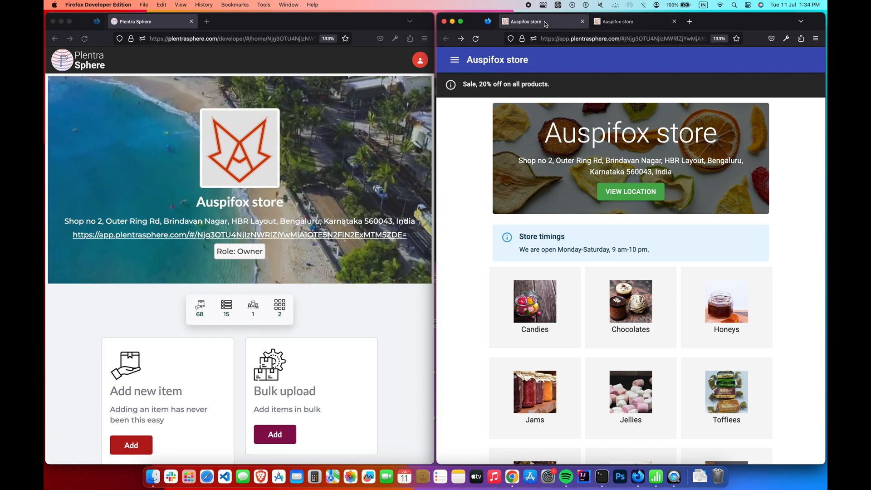
left_click(391, 160)
scroll(390, 159, "down", 1)
scroll(391, 162, "down", 15)
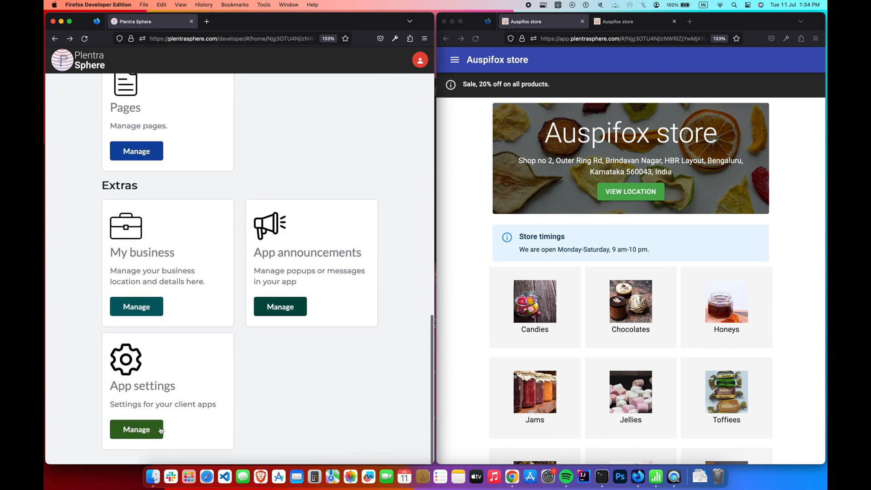
left_click(157, 430)
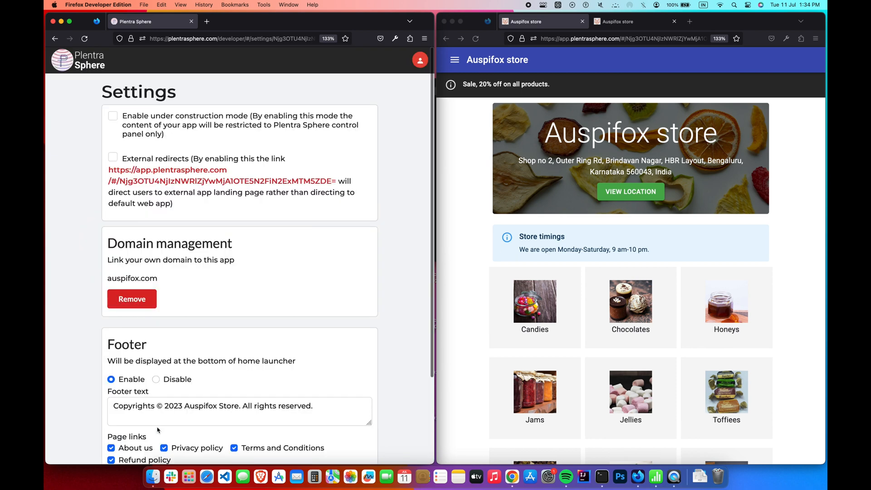
left_click(113, 157)
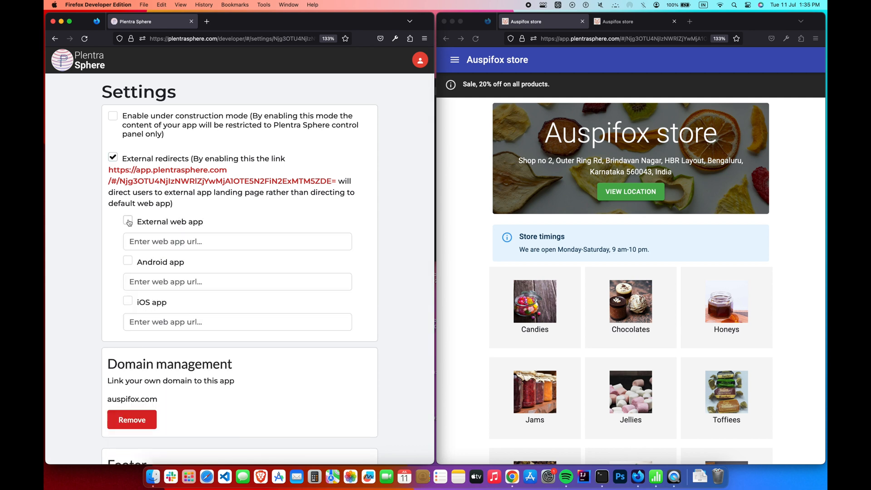
left_click(169, 237)
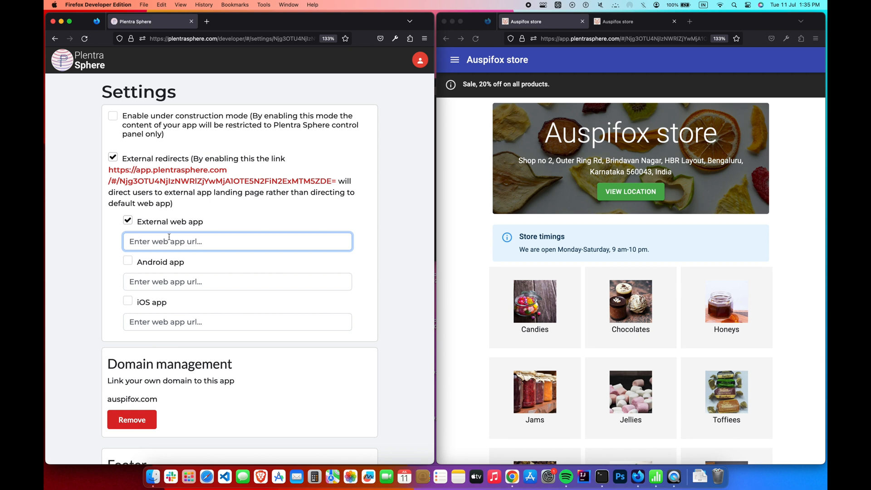
type("https://auspifox.co")
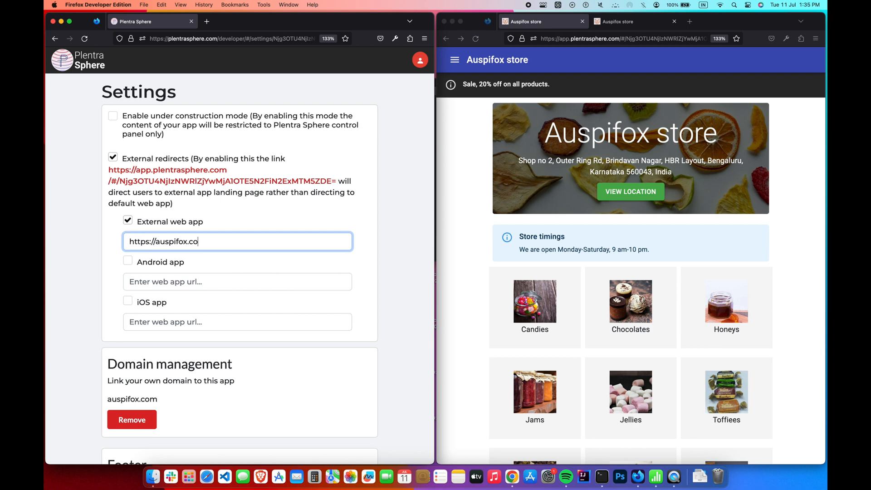
left_click(93, 268)
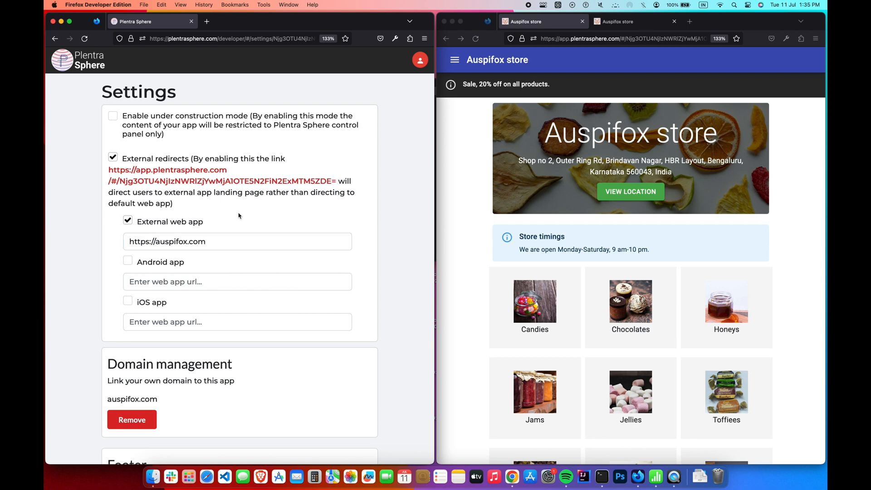
scroll(240, 215, "down", 10)
left_click(130, 452)
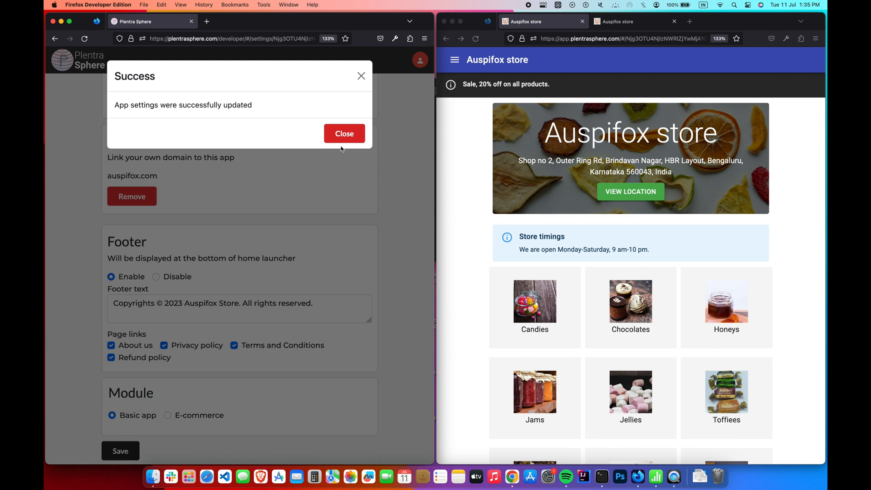
left_click(343, 135)
left_click(632, 23)
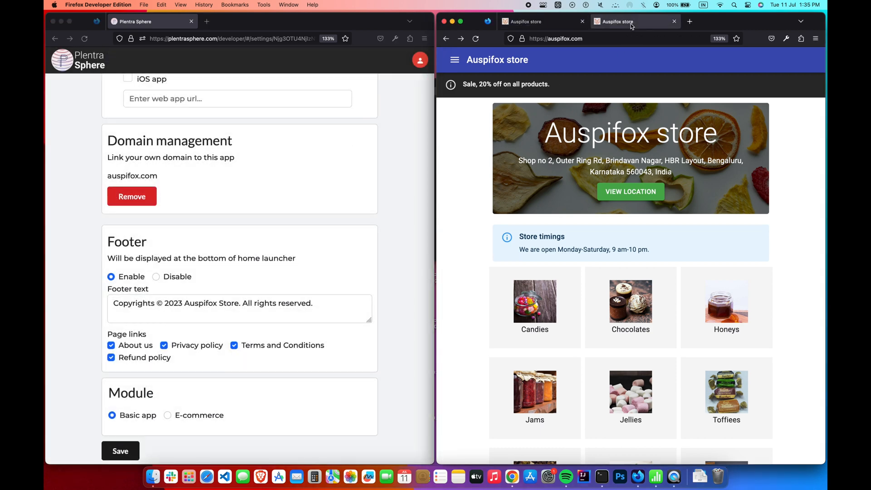
left_click(507, 25)
- Reload the store and test the web app link on the redirect landing page
left_click(475, 39)
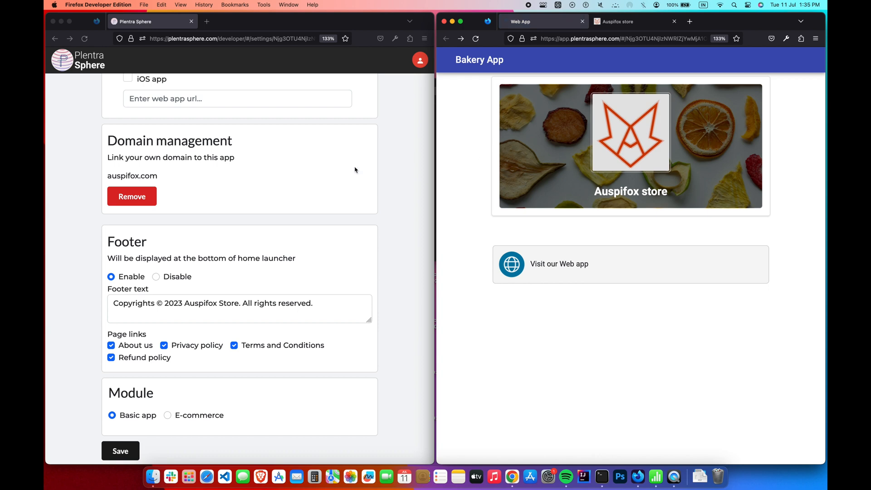
left_click(390, 168)
scroll(390, 168, "up", 5)
scroll(390, 167, "down", 1)
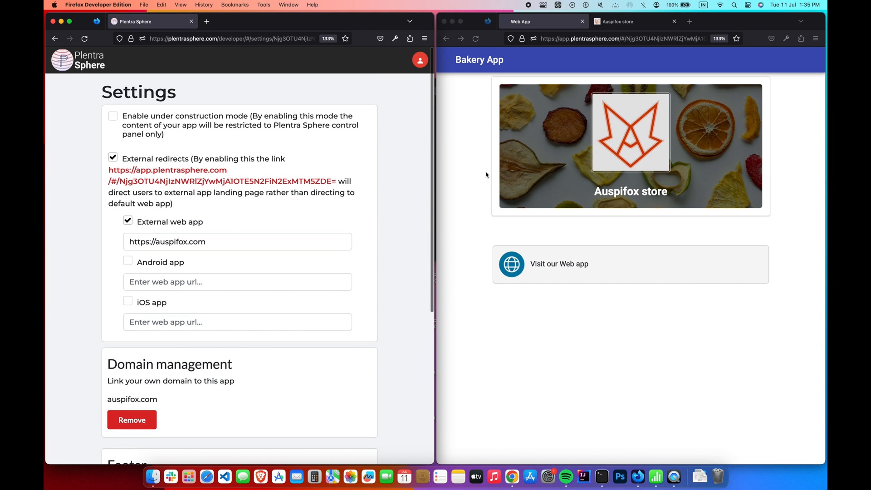
left_click(482, 175)
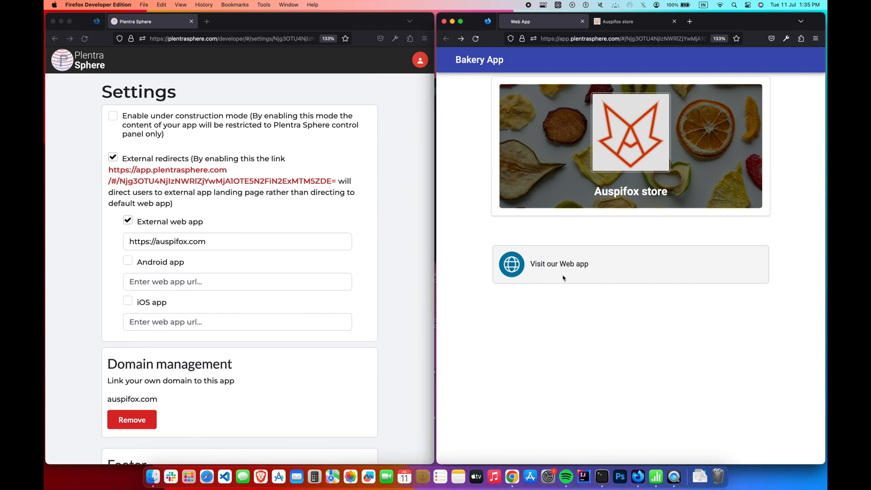
left_click(602, 271)
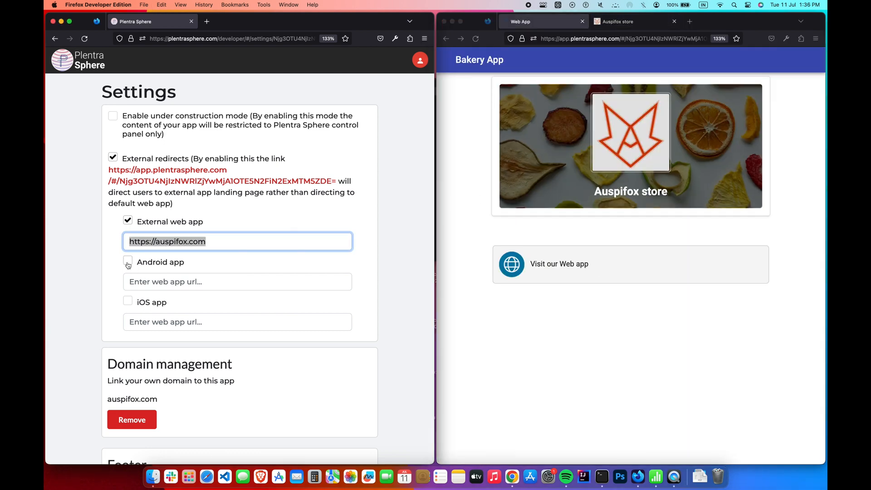
left_click(128, 263)
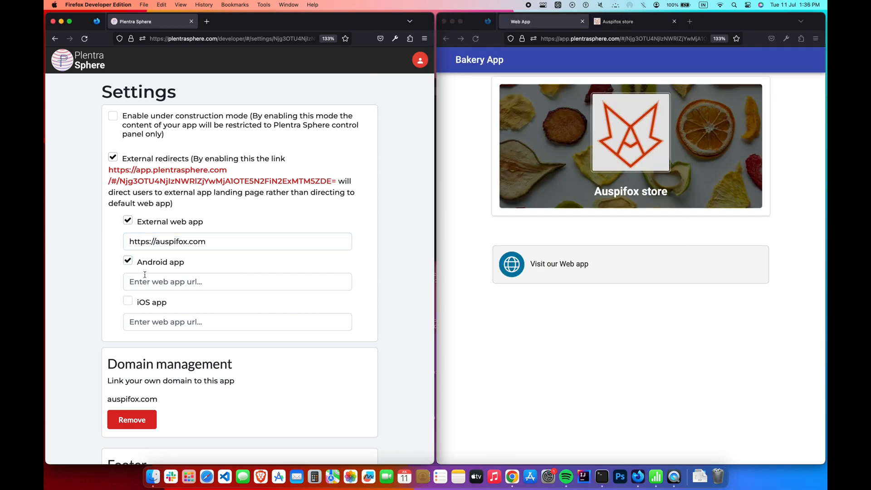
type("https://auspifox.com")
left_click(128, 300)
left_click(144, 318)
type("https://auspifox.com")
left_click(105, 307)
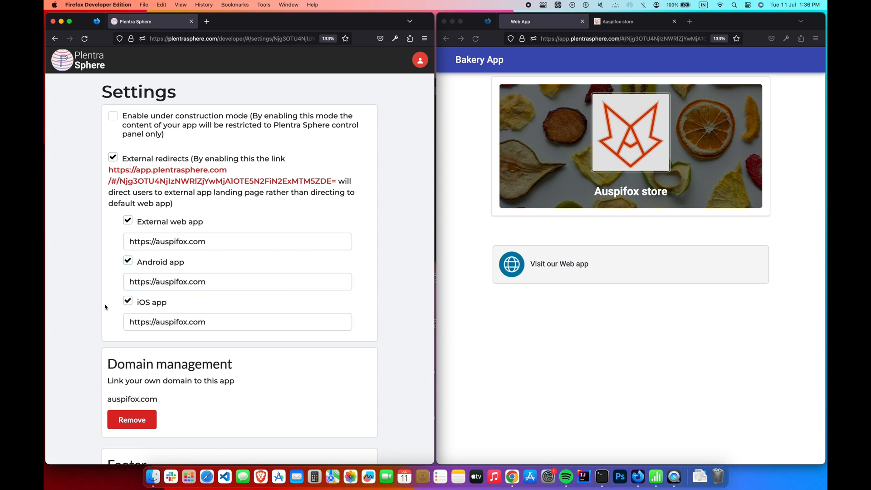
- Save the redirect settings and reload the landing page to show the new app links
scroll(105, 307, "down", 10)
left_click(120, 450)
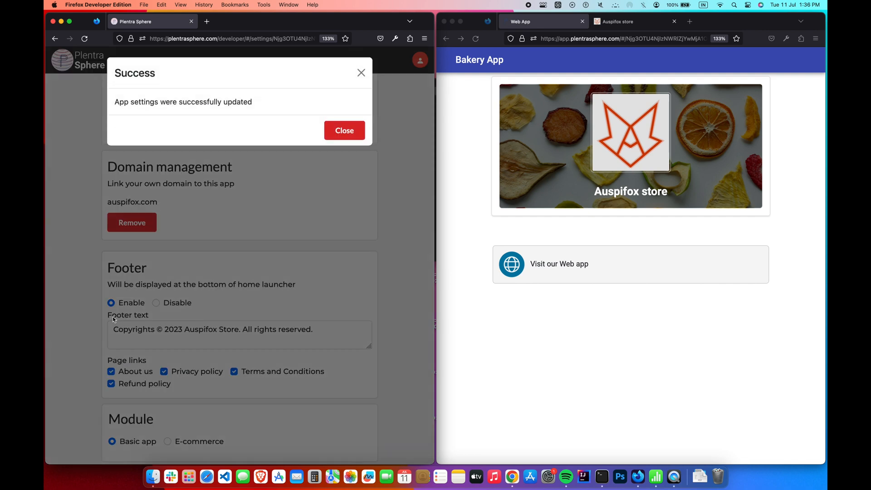
left_click(345, 133)
left_click(471, 144)
key("super+r")
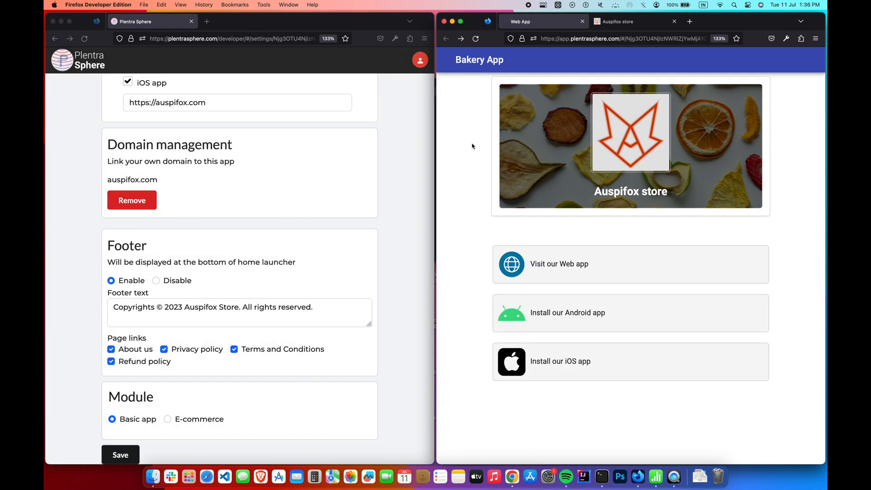